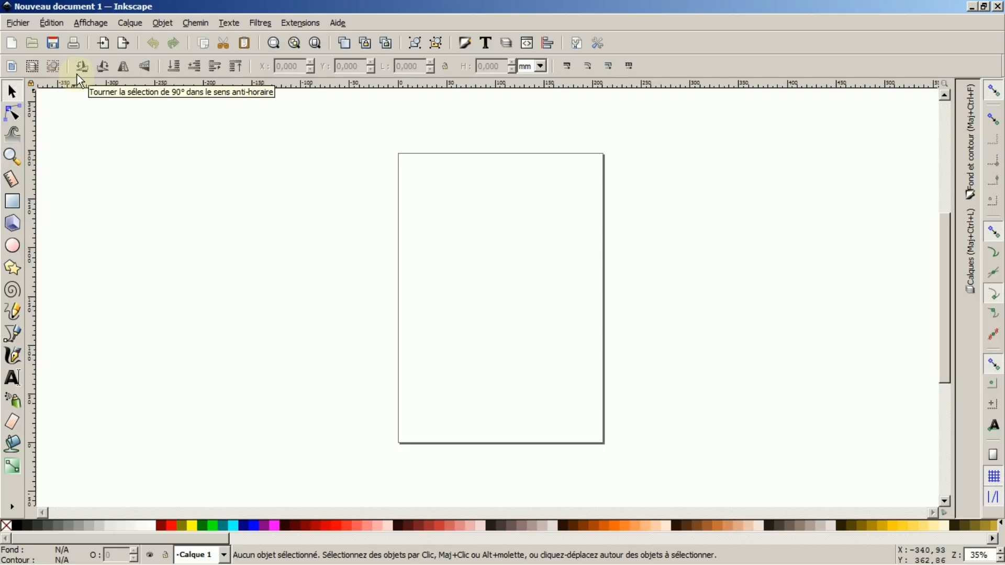
# Import the image Manga_colored.svg from the Downloads folder and move it onto the upper part of the page
pyautogui.click(13, 21)
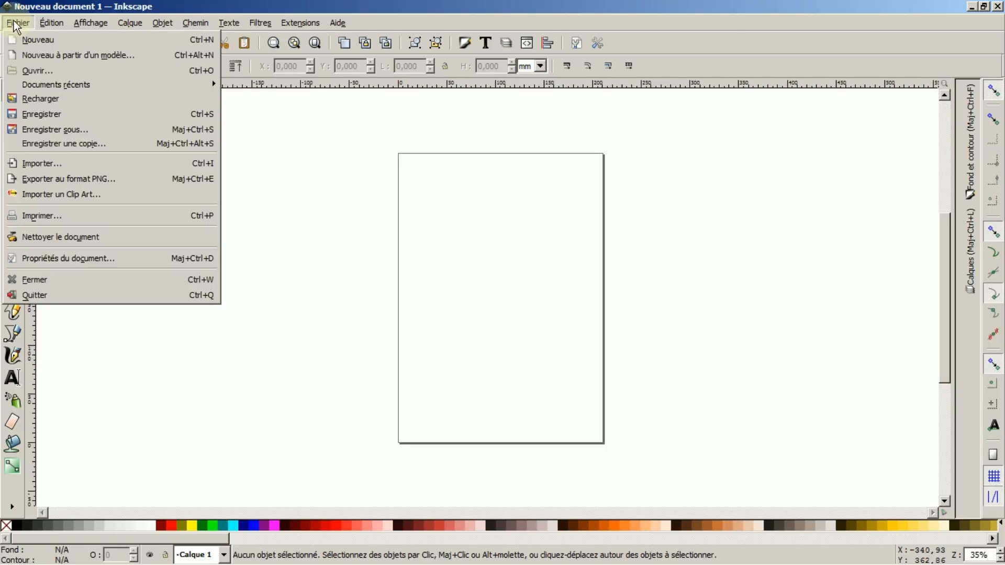
pyautogui.click(36, 162)
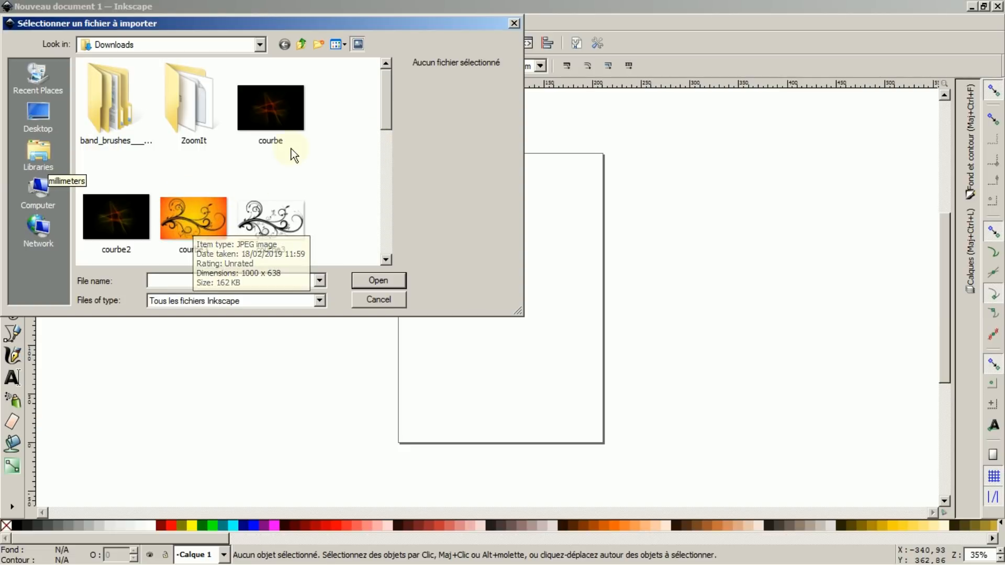
pyautogui.moveTo(389, 93); pyautogui.dragTo(385, 163)
pyautogui.click(281, 193)
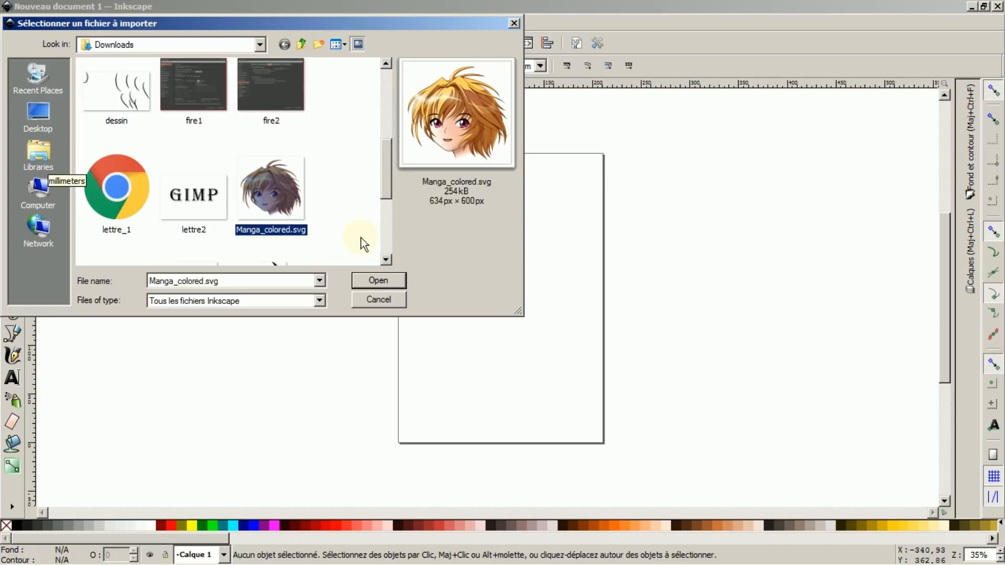
pyautogui.click(376, 280)
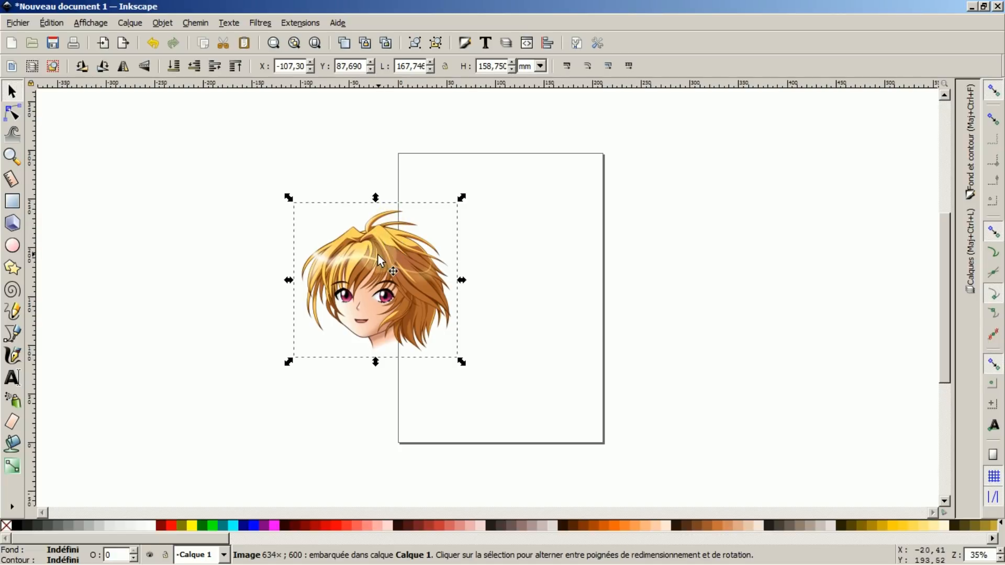
pyautogui.moveTo(372, 268); pyautogui.dragTo(501, 250)
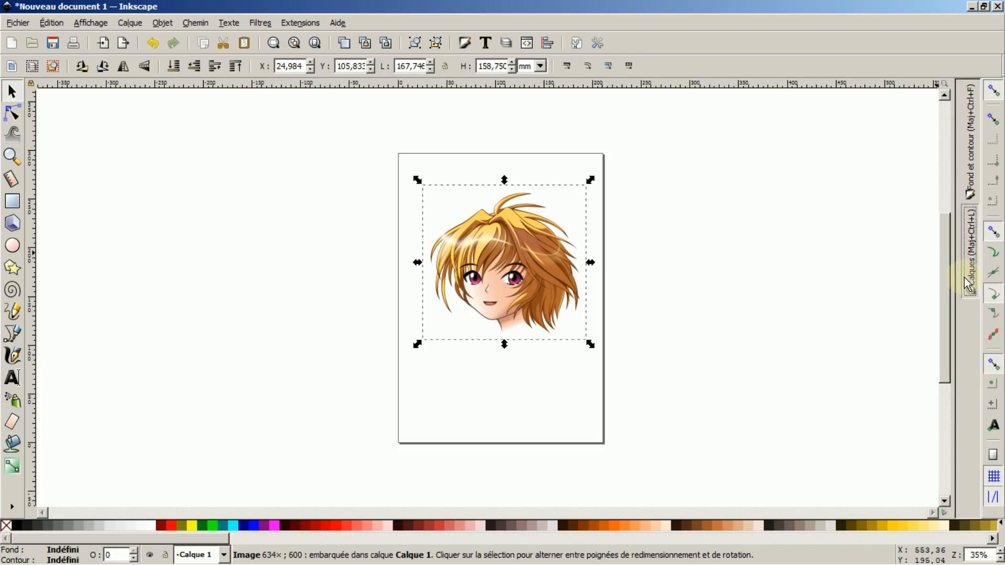
# Close the docked Fill and Stroke dialog and display the Layers dialog on its own
pyautogui.click(971, 231)
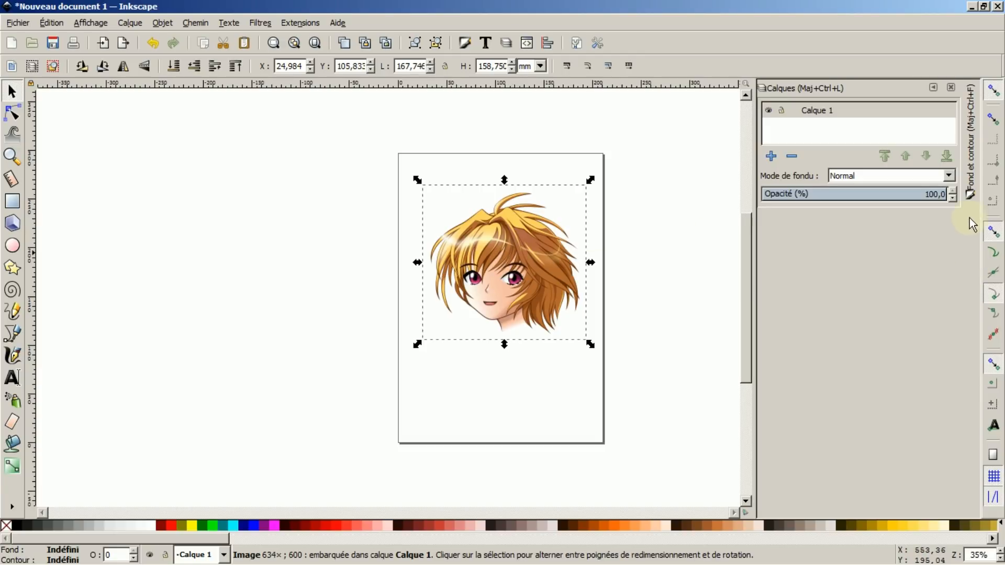
pyautogui.click(951, 87)
pyautogui.click(970, 99)
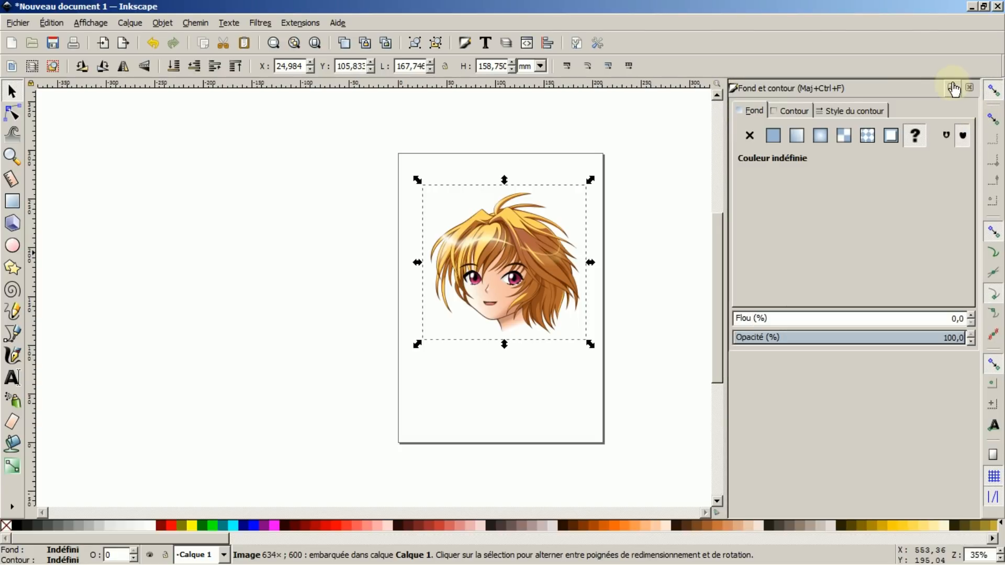
pyautogui.click(969, 90)
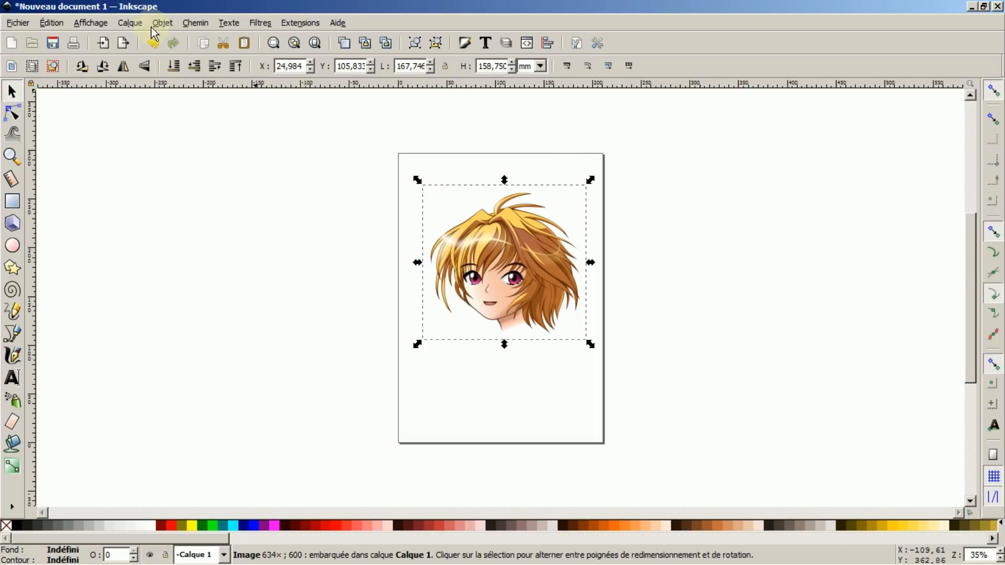
pyautogui.click(132, 23)
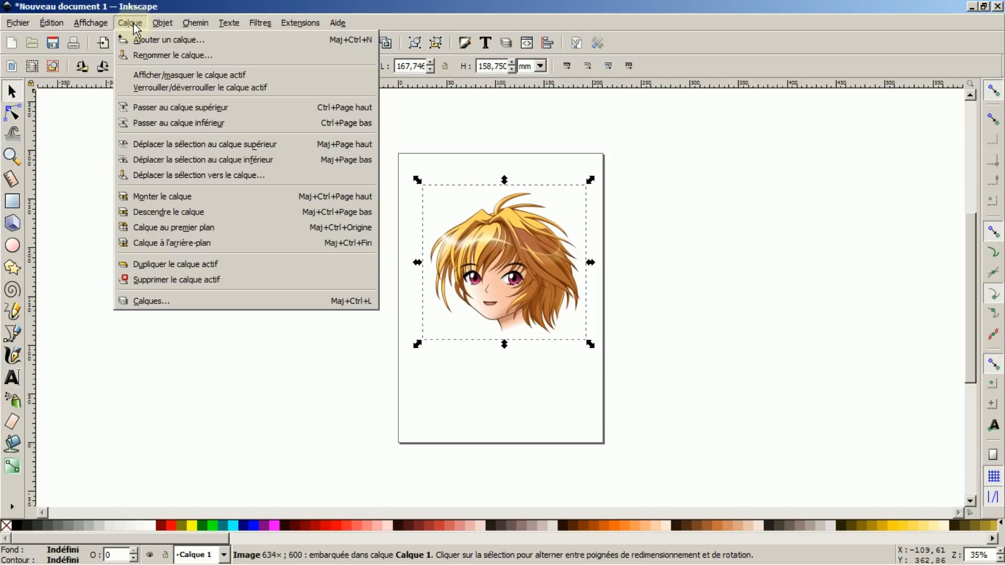
pyautogui.click(146, 300)
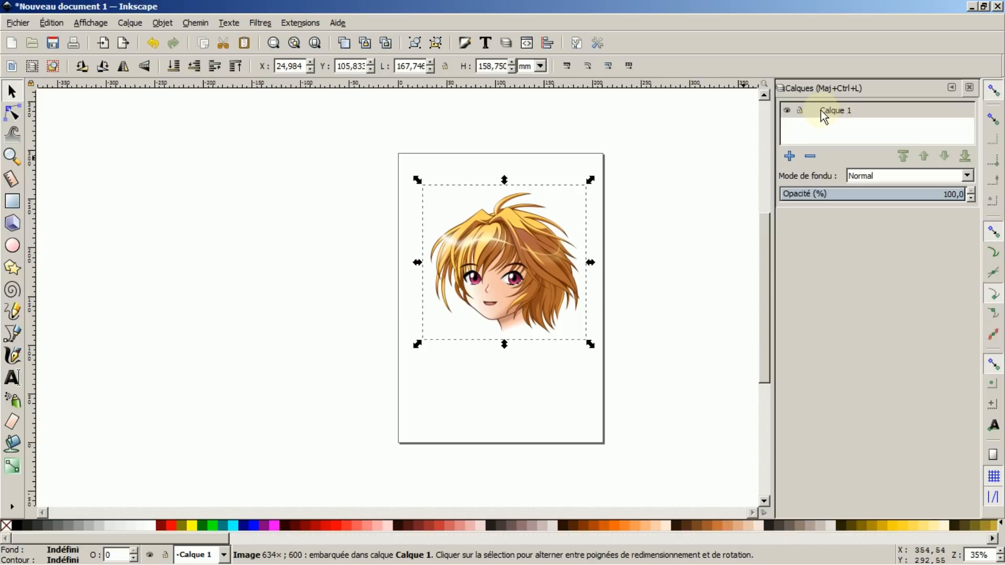
# Hide layer Calque 1 and show it again to demonstrate its visibility toggle
pyautogui.click(787, 111)
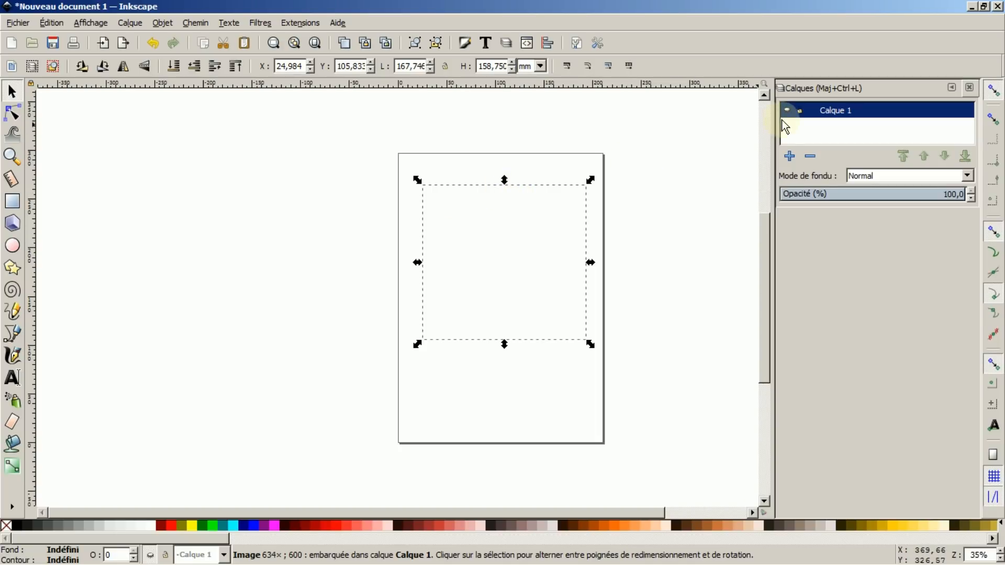
pyautogui.click(787, 110)
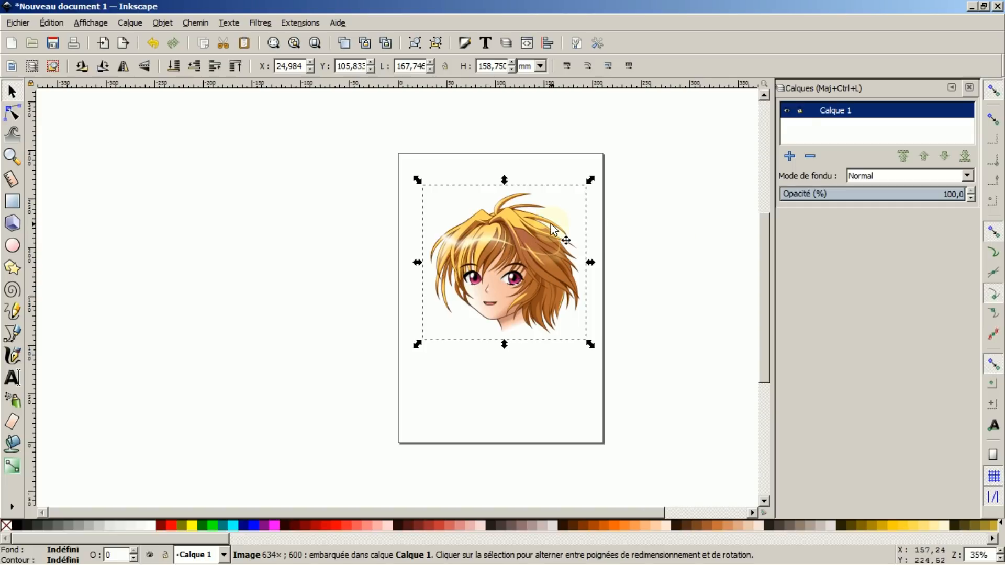
# Lock layer Calque 1 and reduce its opacity to 50.6%, then collapse the layers dialog
pyautogui.click(799, 111)
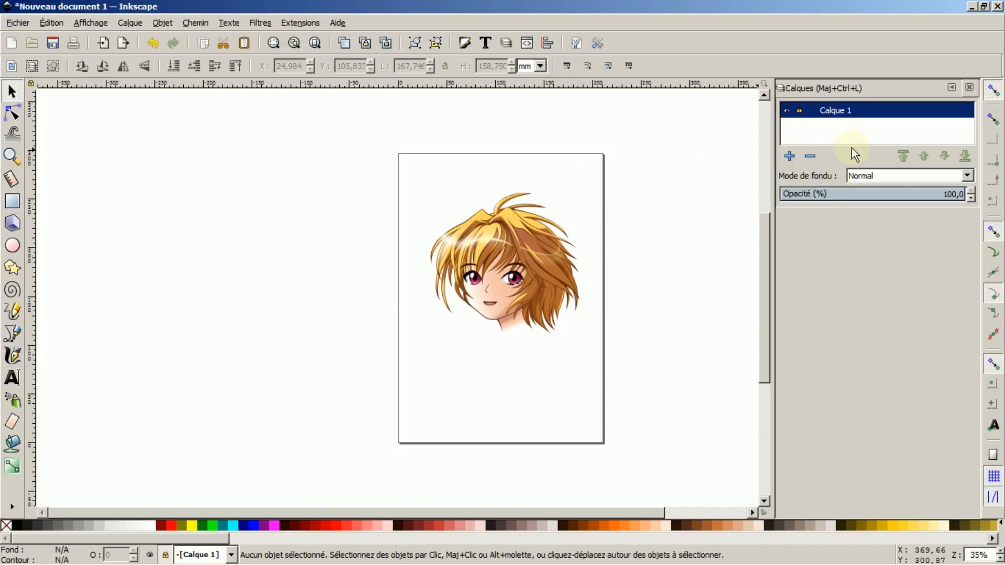
pyautogui.click(874, 194)
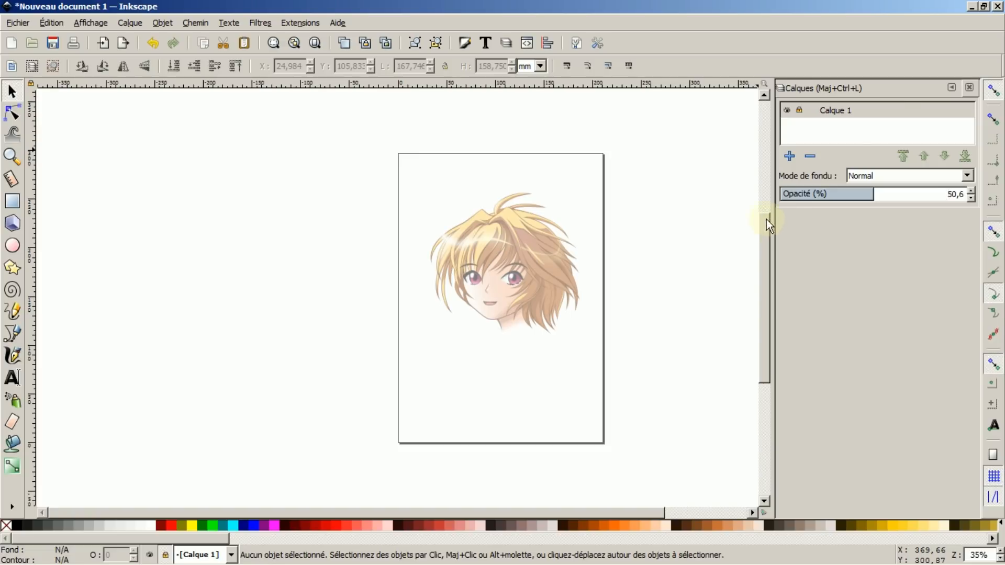
pyautogui.click(951, 89)
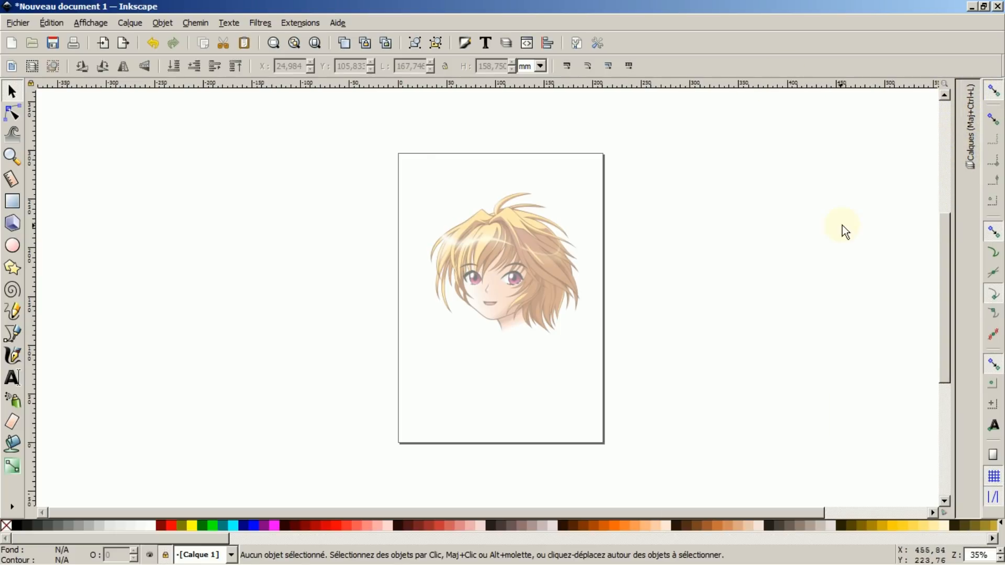
# Add a new layer named "dessin" above the locked layer Calque 1
pyautogui.click(974, 136)
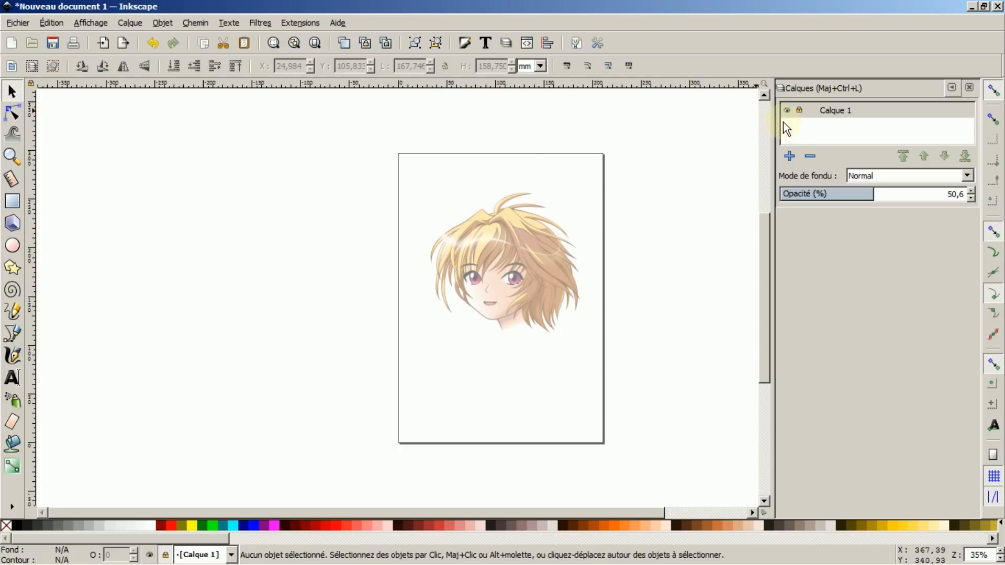
pyautogui.click(789, 155)
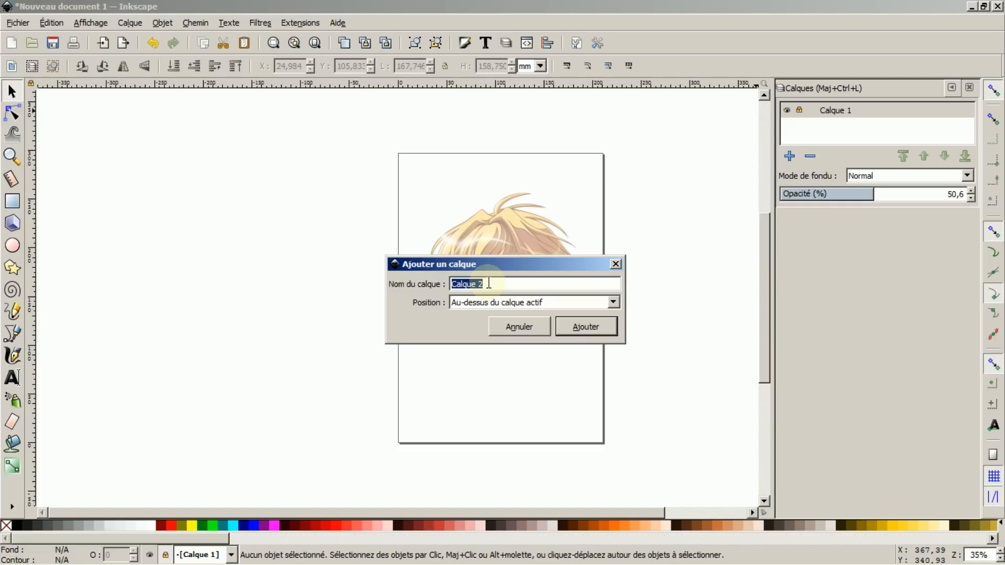
pyautogui.write('dessin')
pyautogui.click(589, 326)
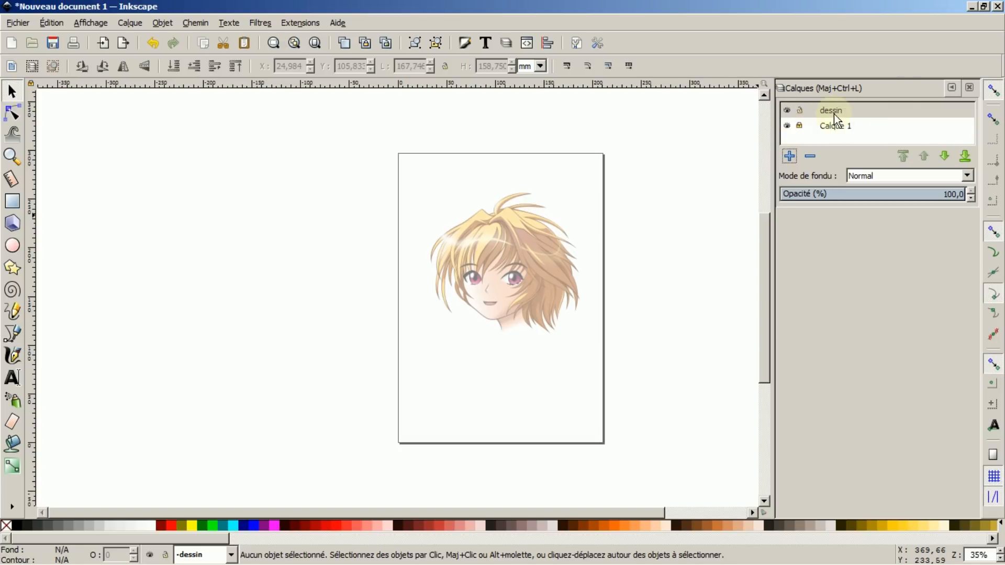
pyautogui.click(952, 88)
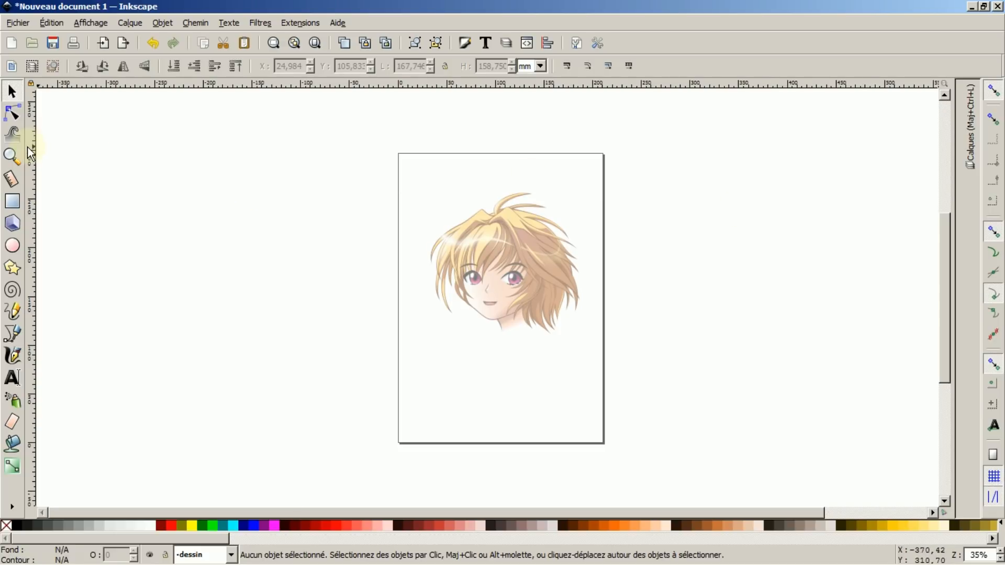
# Fit the page to the window, try zooming in and out, and magnify the face to 195% from eyes to chin
pyautogui.click(11, 157)
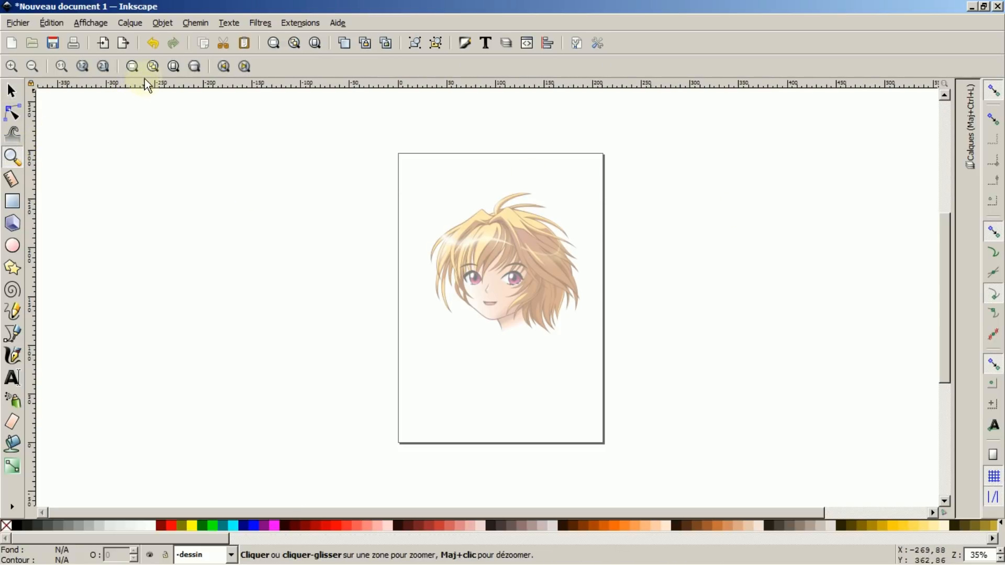
pyautogui.click(174, 67)
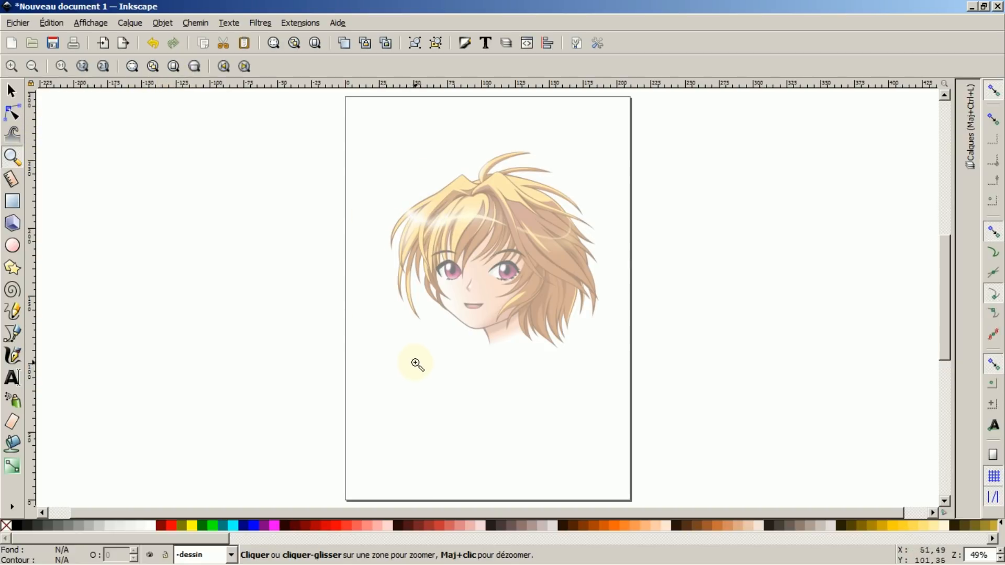
pyautogui.click(456, 358)
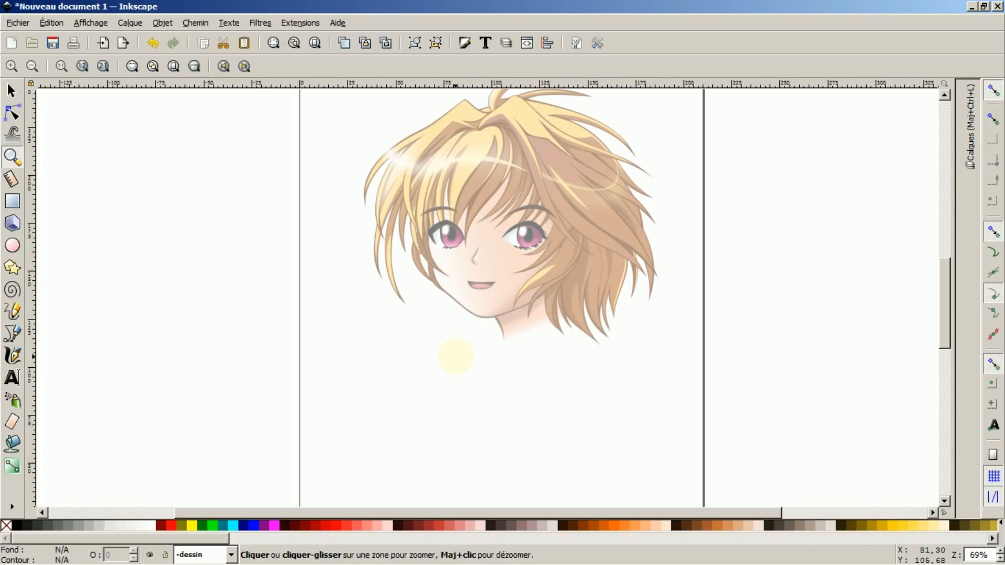
pyautogui.keyDown('shift'); pyautogui.click(456, 357); pyautogui.keyUp('shift')
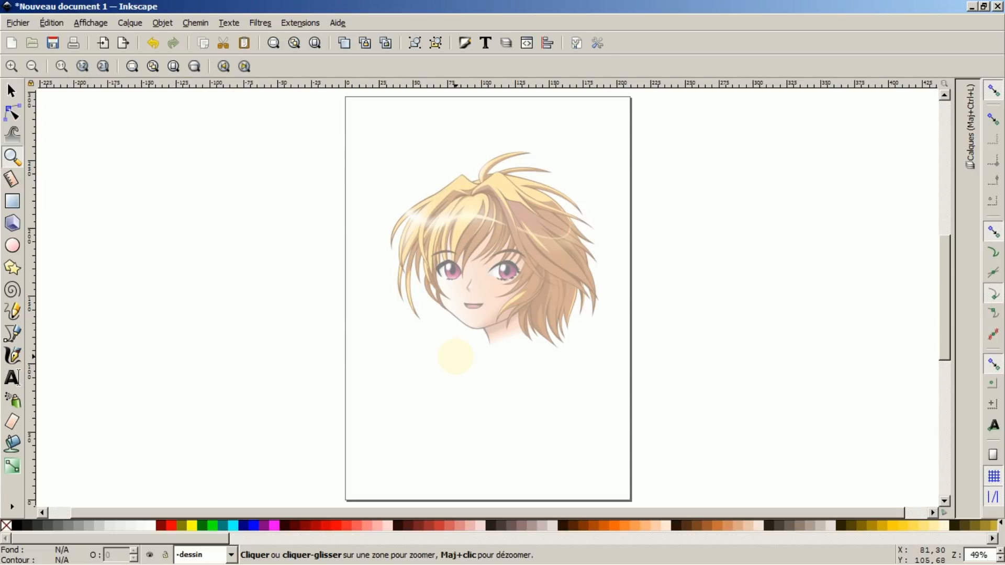
pyautogui.click(482, 261)
pyautogui.click(482, 261)
pyautogui.click(482, 261)
pyautogui.click(482, 261)
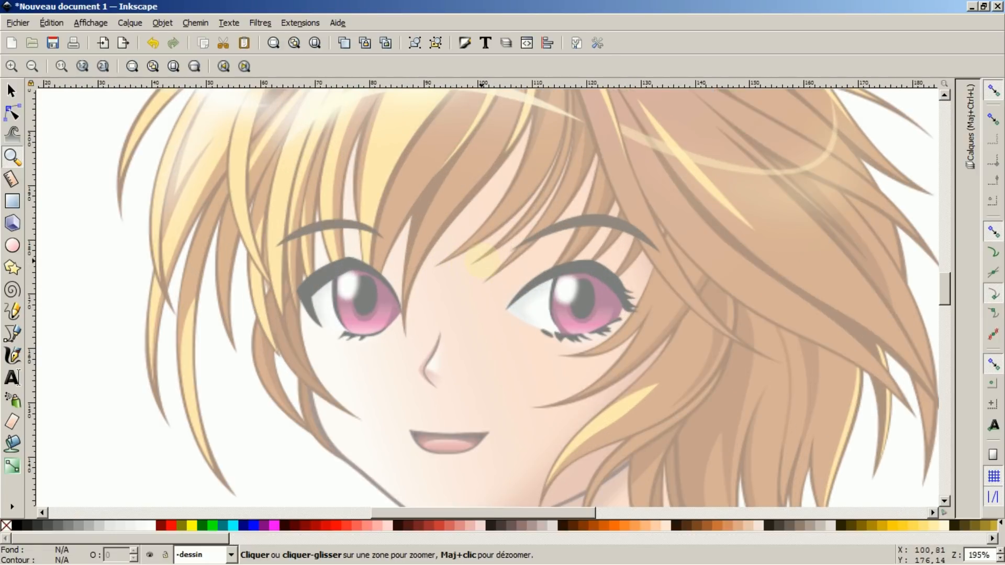
pyautogui.moveTo(946, 287); pyautogui.dragTo(943, 291)
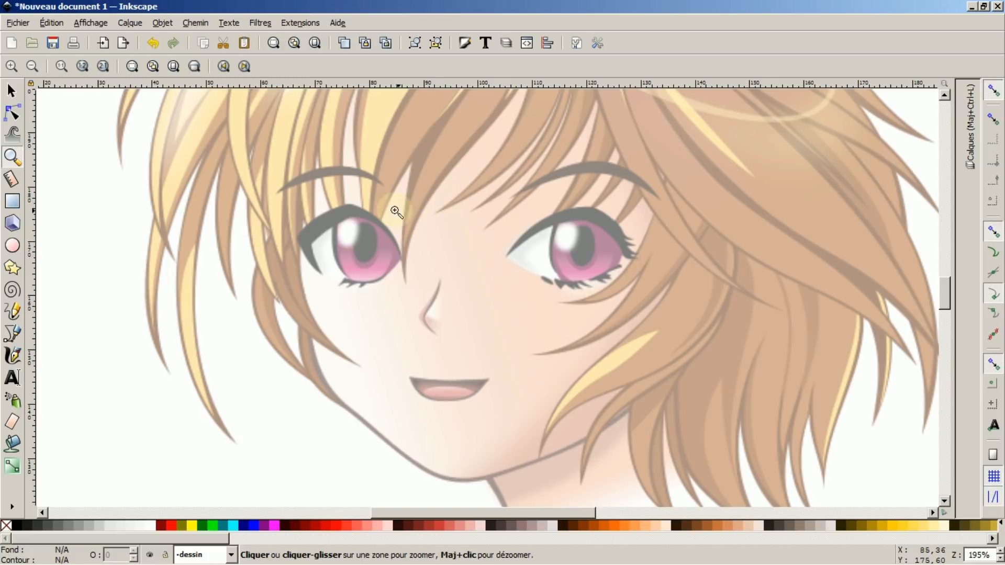
# Draw three steep freehand Pencil lines between the nose and the eye on its right, turning off snapping before the third
pyautogui.click(13, 313)
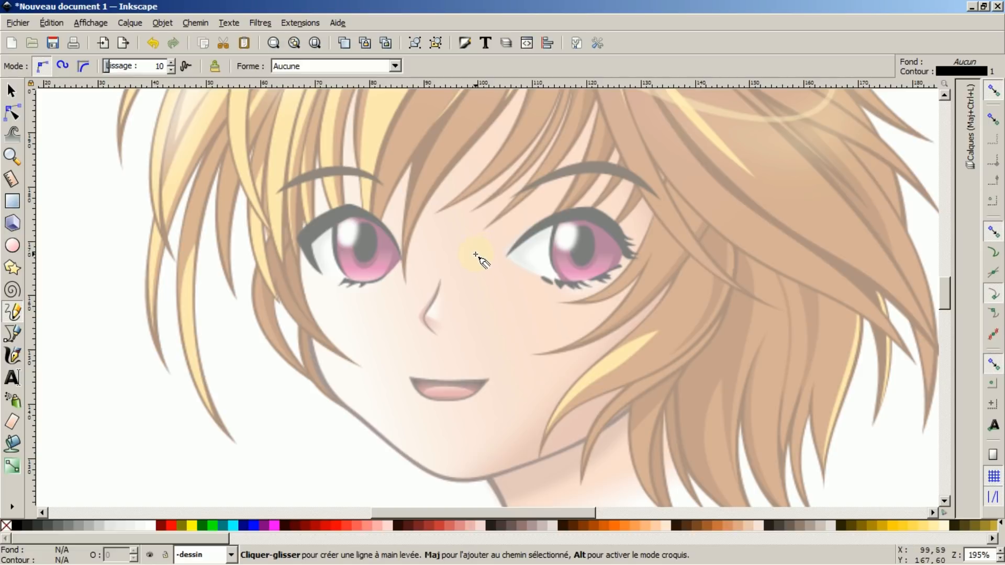
pyautogui.moveTo(459, 241); pyautogui.dragTo(502, 339)
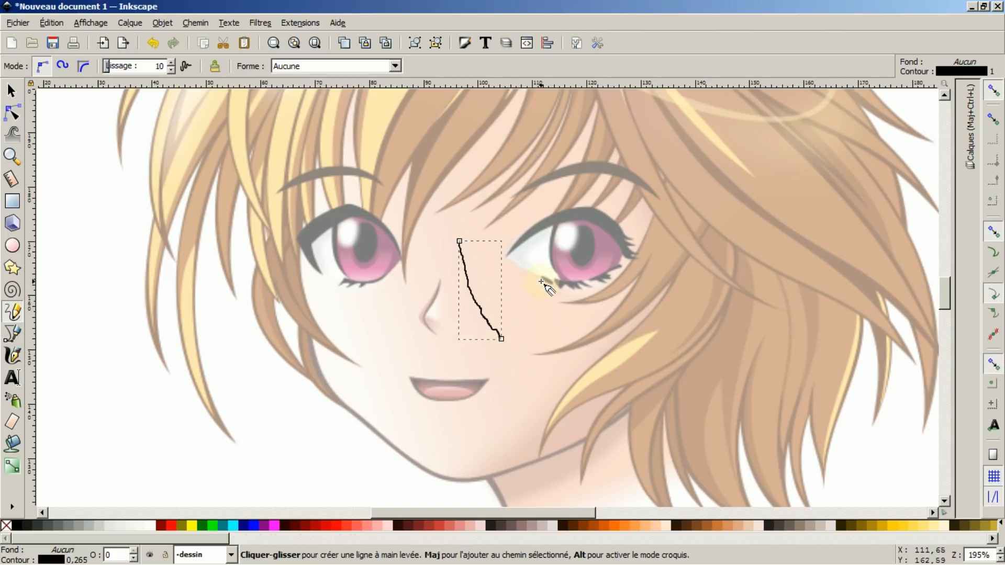
pyautogui.moveTo(474, 241)
pyautogui.mouseDown()
pyautogui.moveTo(503, 331)
pyautogui.moveTo(508, 315)
pyautogui.mouseUp()
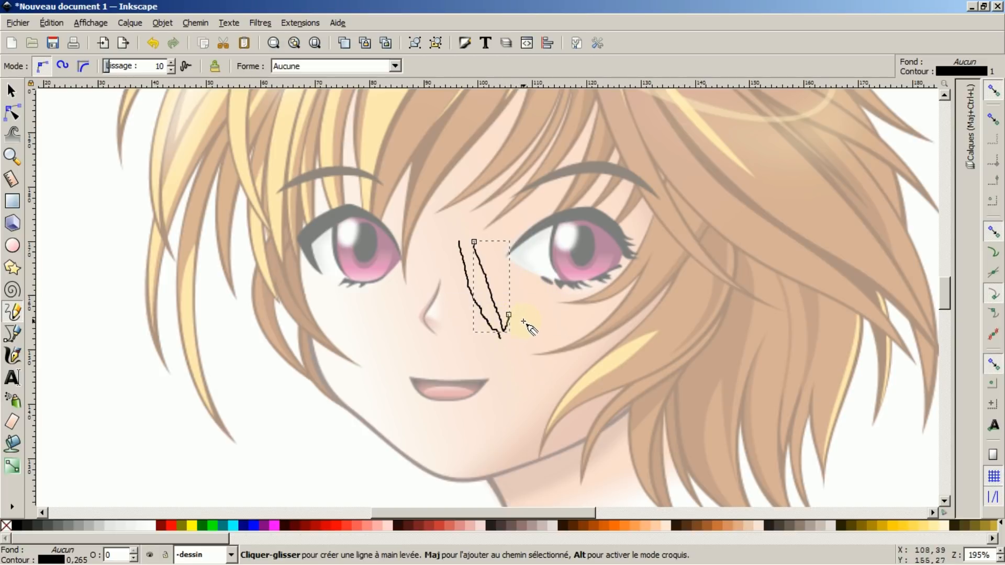
pyautogui.click(994, 95)
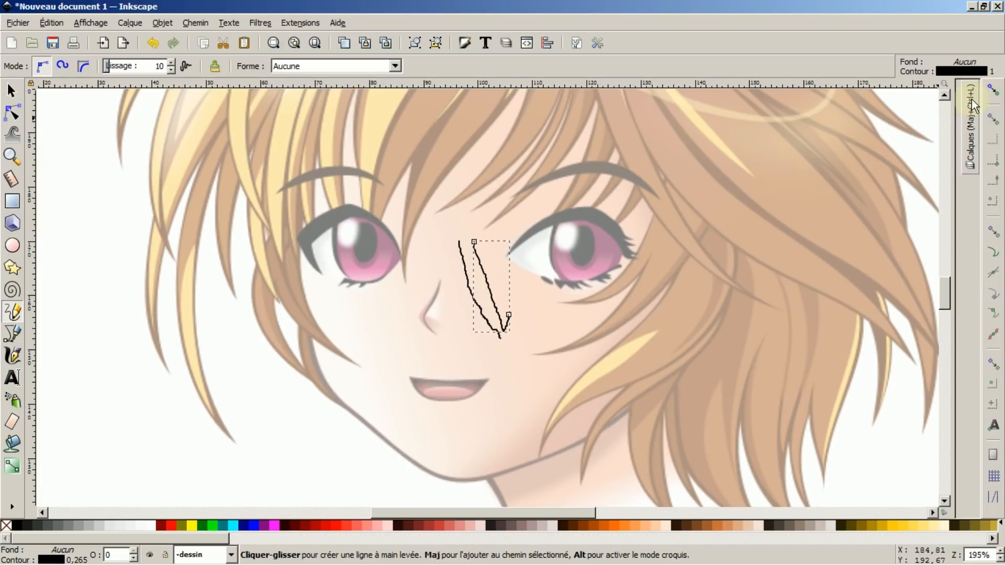
pyautogui.moveTo(496, 250); pyautogui.dragTo(515, 338)
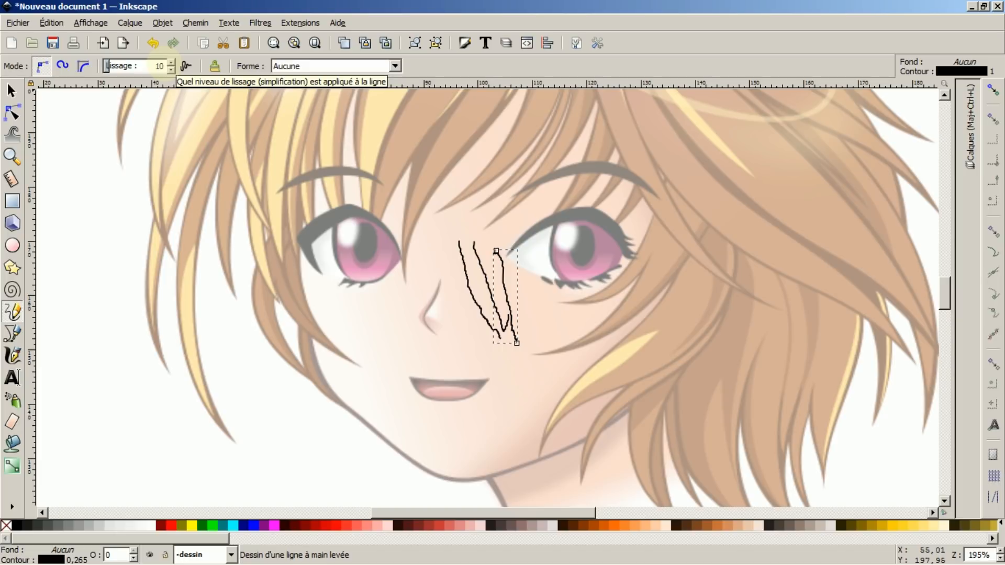
# Set the Pencil smoothing to 40 and draw a curved freehand line about 9 by 19 mm over the nose
pyautogui.doubleClick(159, 66)
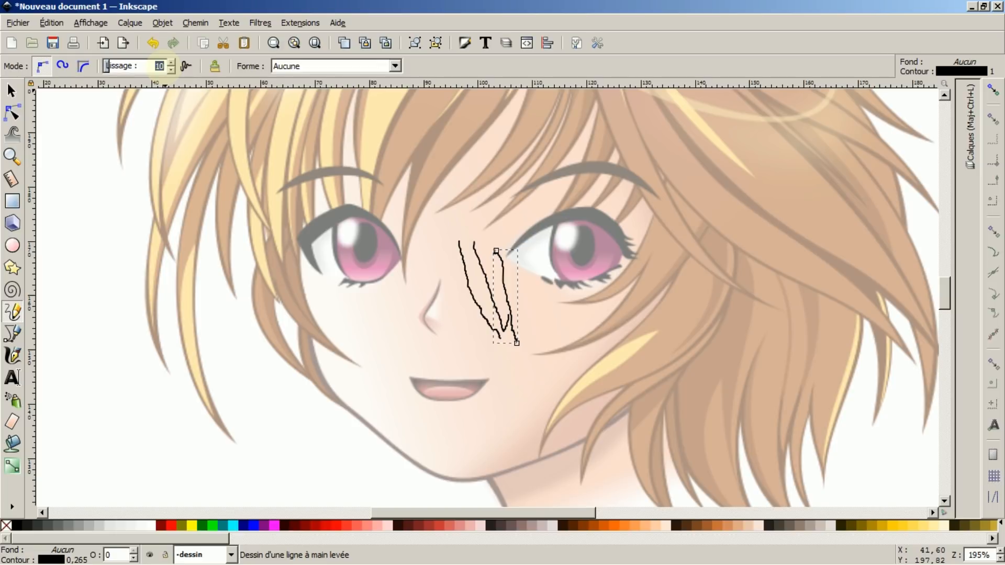
pyautogui.press('Return')
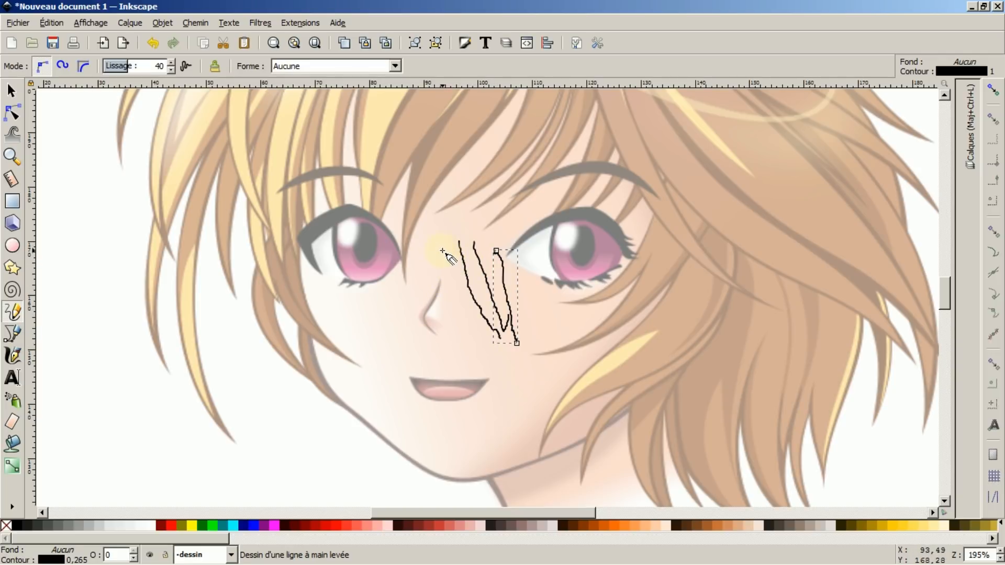
pyautogui.moveTo(442, 247)
pyautogui.mouseDown()
pyautogui.moveTo(462, 321)
pyautogui.moveTo(486, 350)
pyautogui.mouseUp()
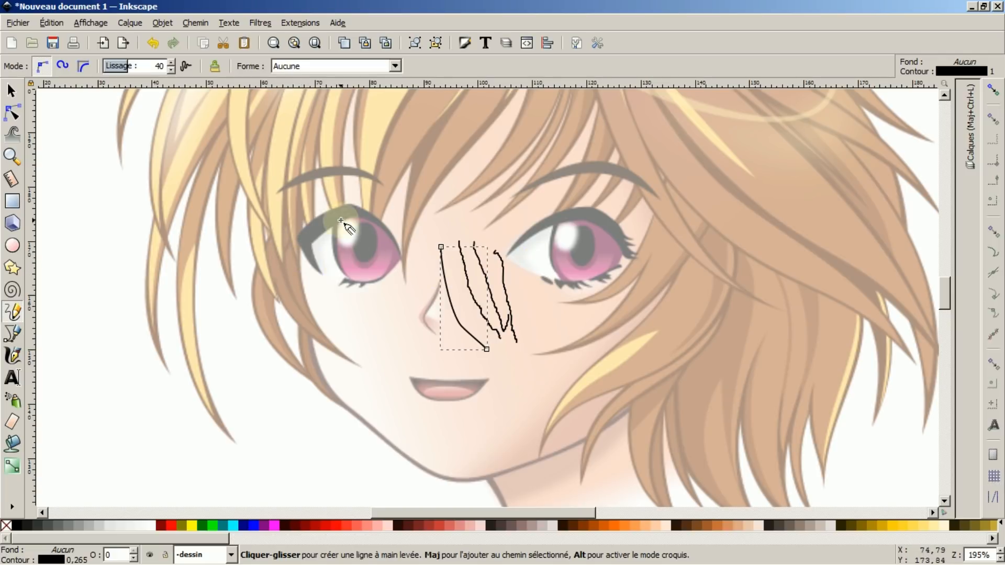
# Delete all the freehand lines on the dessin layer
pyautogui.click(11, 91)
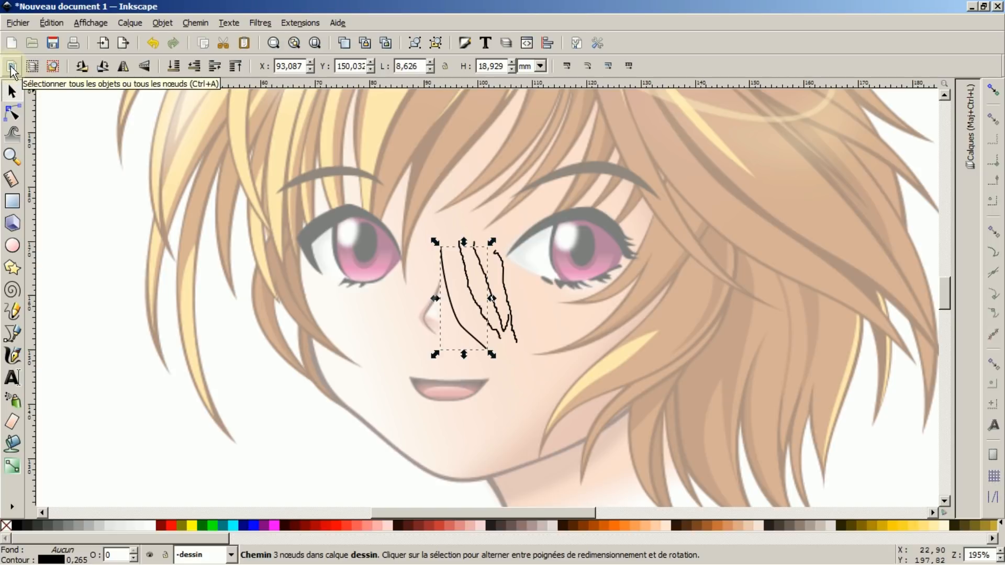
pyautogui.click(11, 67)
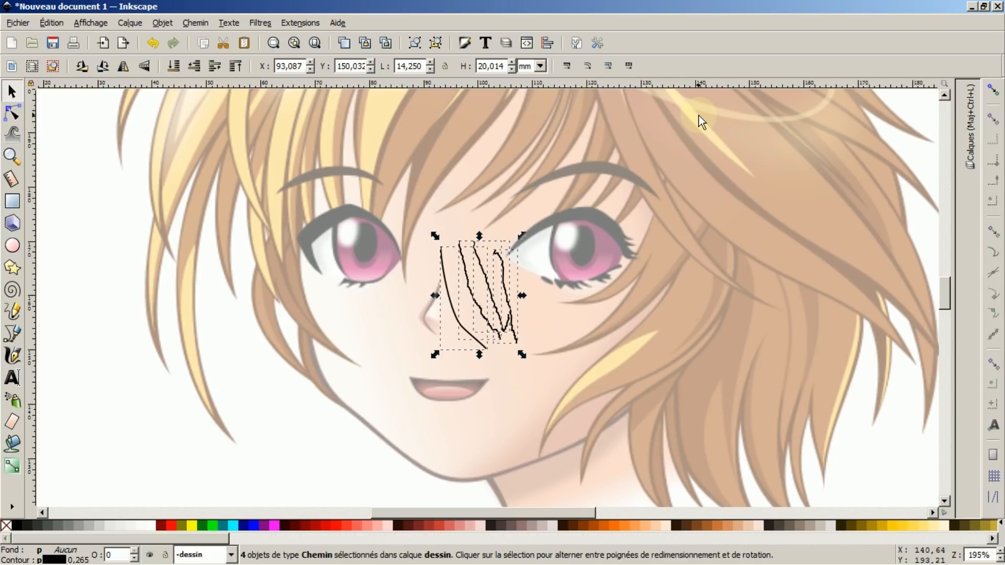
pyautogui.press('Delete')
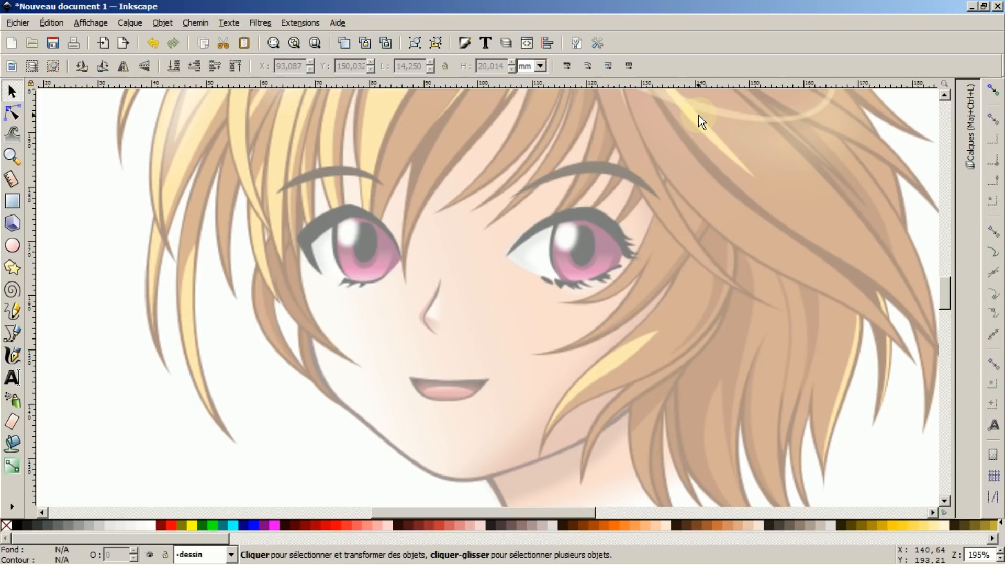
# Trace the nose with a freehand Pencil line about 4 by 10 mm, and shift it slightly right of the template's nose
pyautogui.click(14, 316)
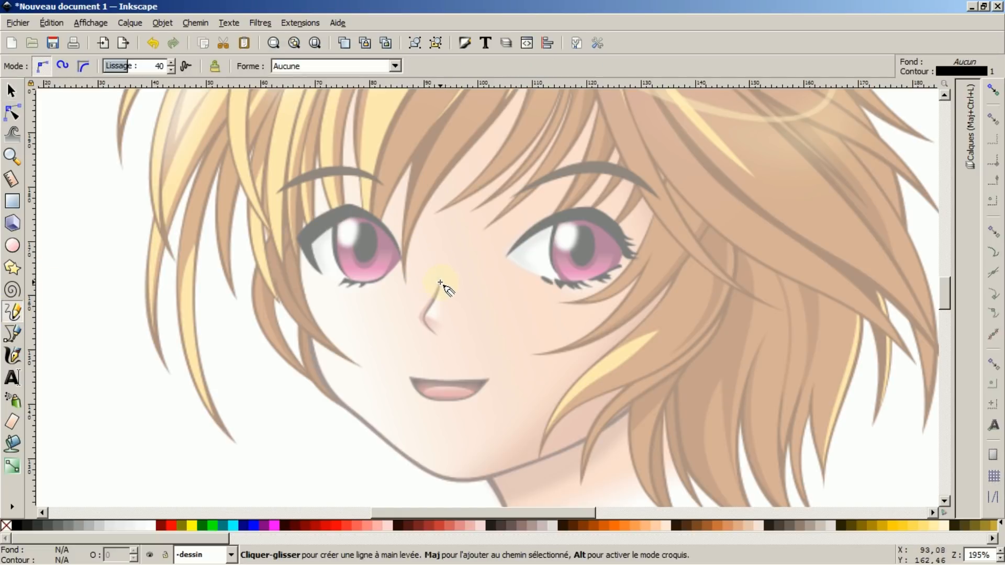
pyautogui.moveTo(440, 283)
pyautogui.mouseDown()
pyautogui.moveTo(425, 319)
pyautogui.moveTo(441, 337)
pyautogui.mouseUp()
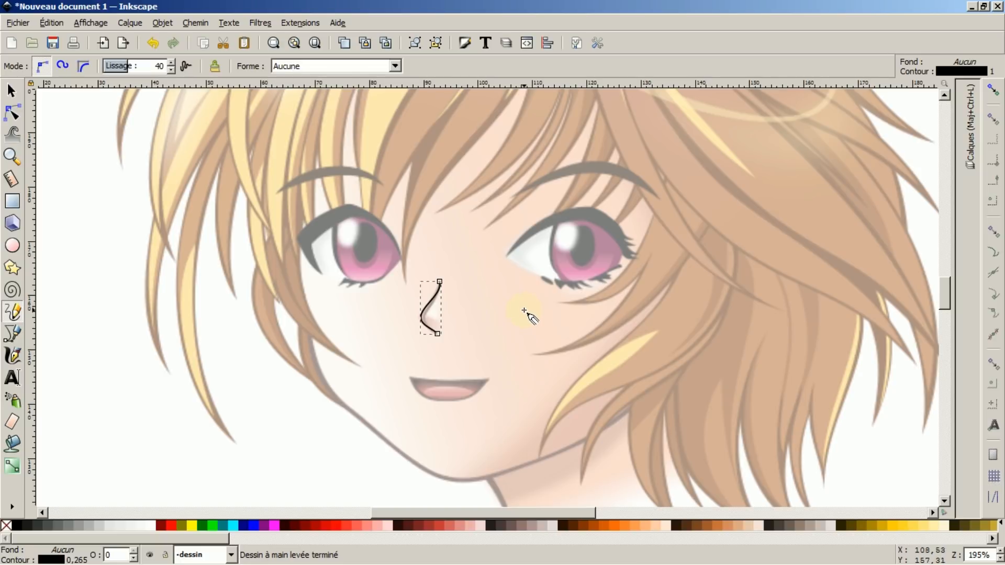
pyautogui.click(11, 91)
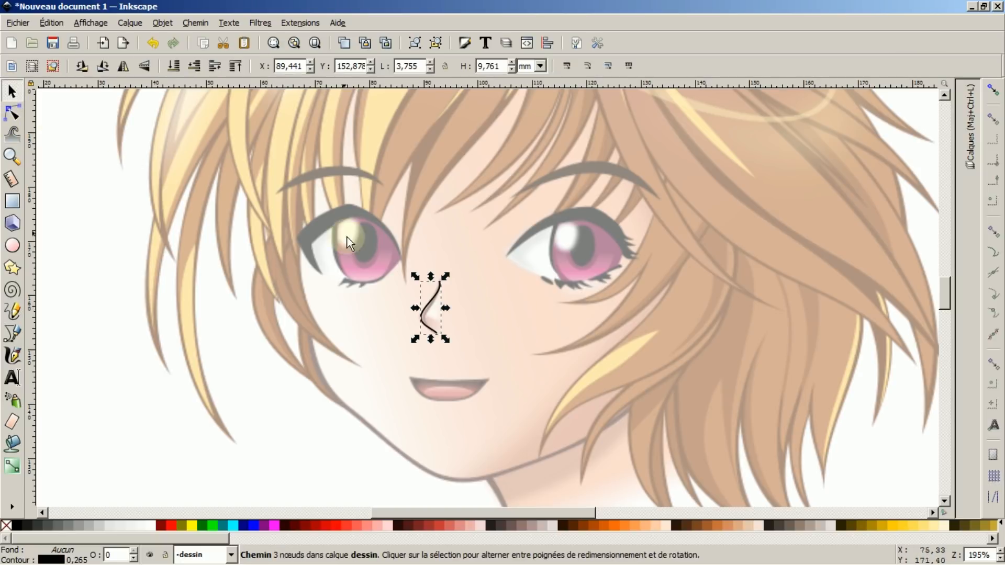
pyautogui.moveTo(430, 308); pyautogui.dragTo(450, 307)
pyautogui.click(395, 268)
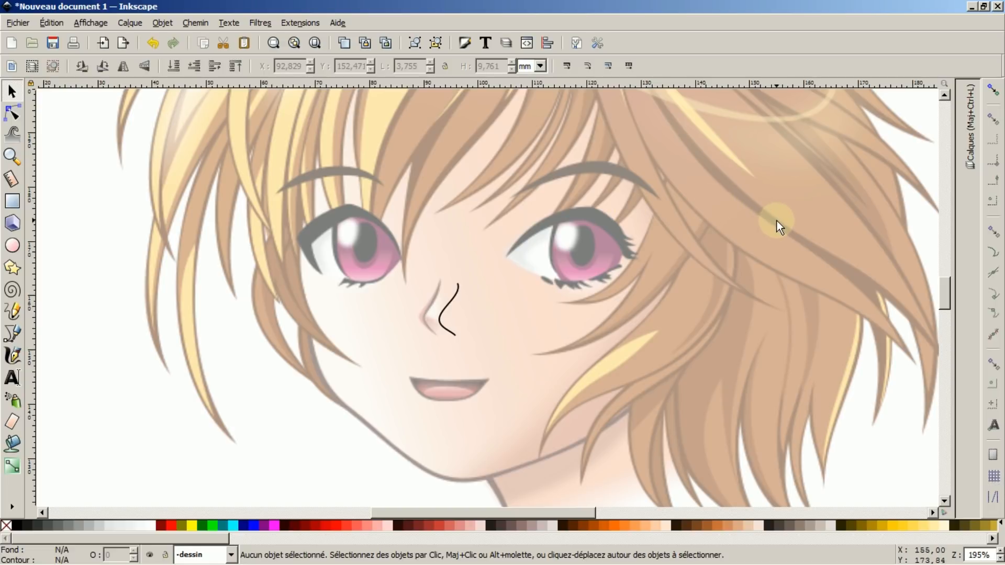
# Hide the template layer Calque 1 and delete the traced nose line
pyautogui.click(969, 161)
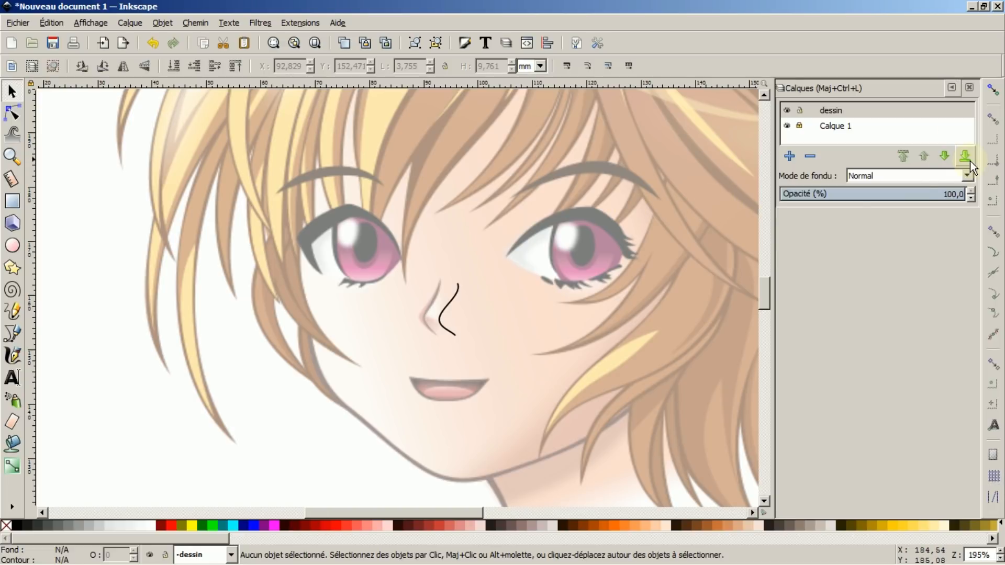
pyautogui.click(787, 126)
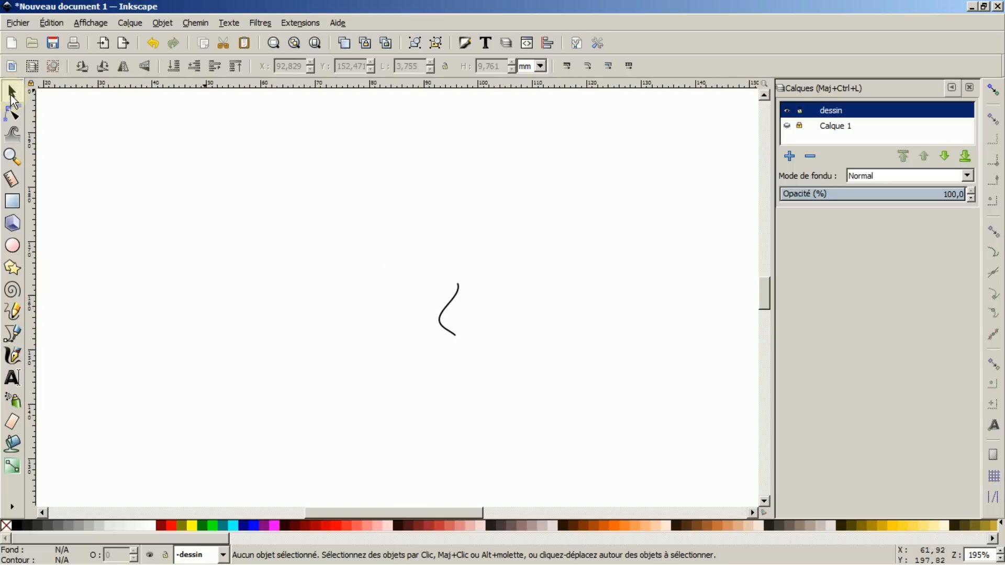
pyautogui.click(456, 304)
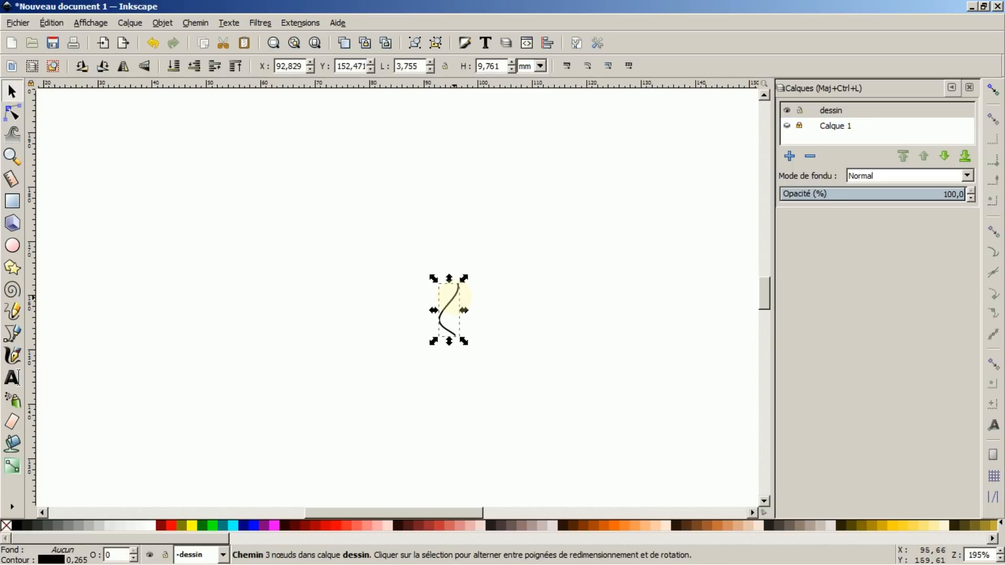
pyautogui.press('Delete')
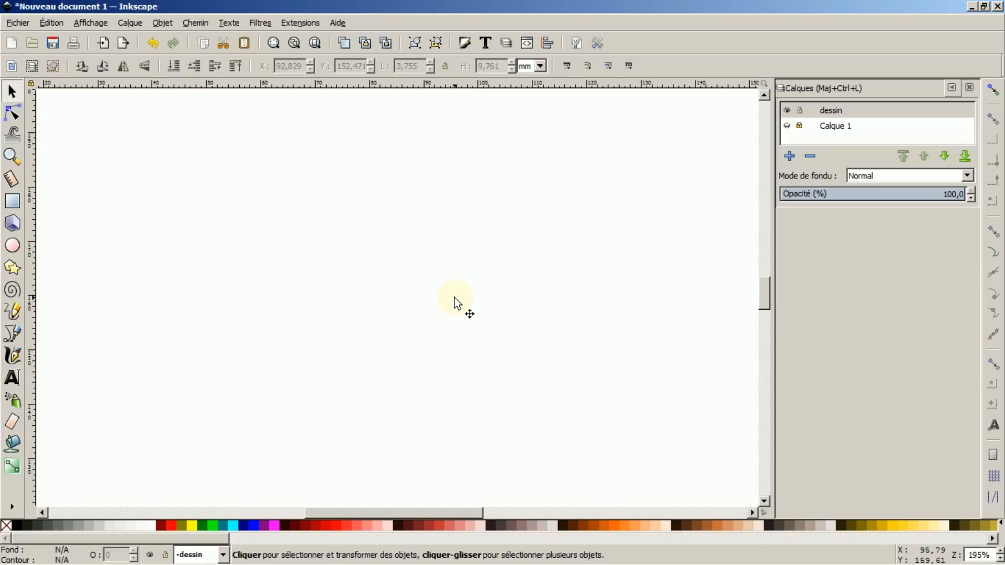
# Draw a curved freehand Pencil line about 16 by 53 mm with no shape in the upper left part of the page
pyautogui.click(12, 157)
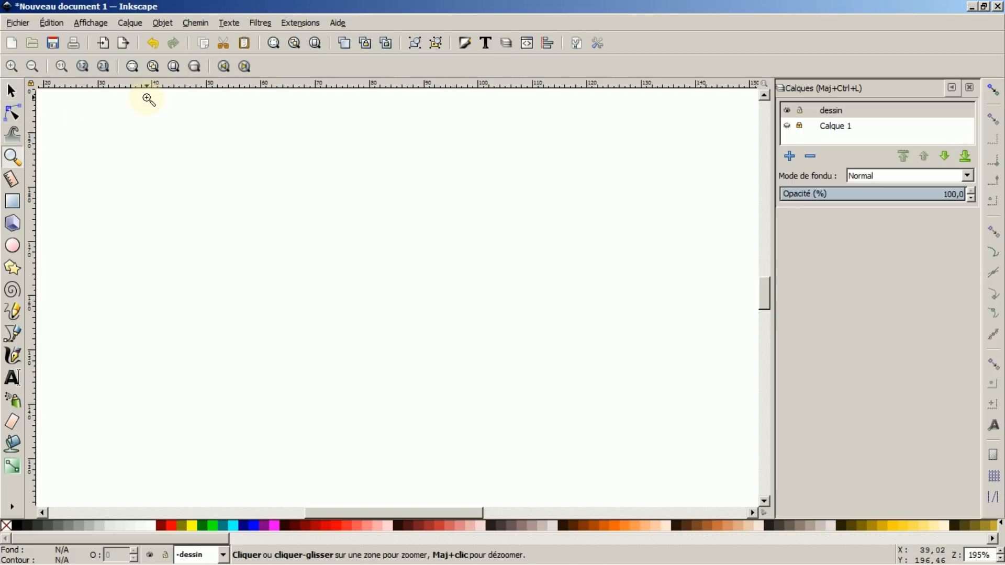
pyautogui.click(173, 66)
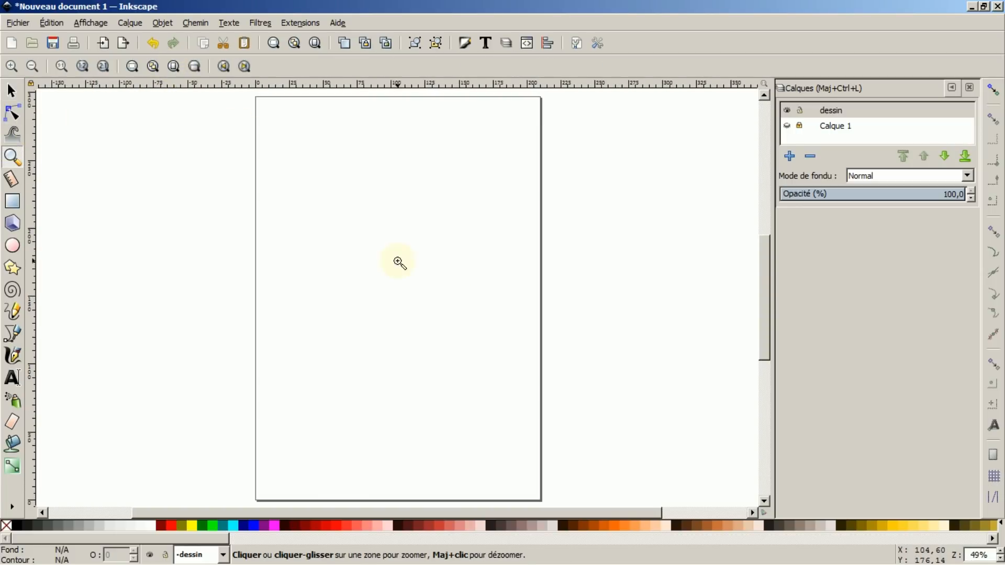
pyautogui.click(951, 88)
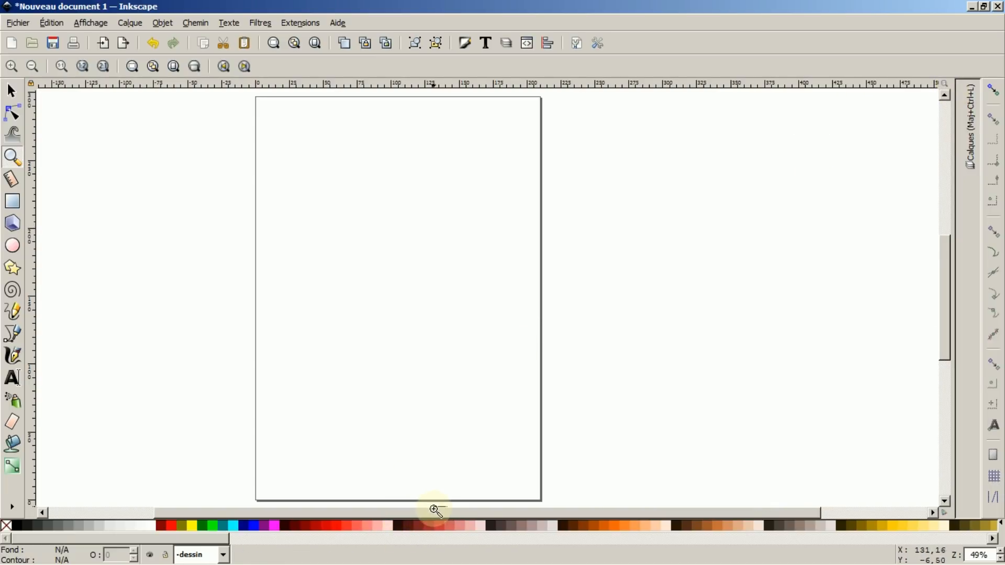
pyautogui.moveTo(434, 506); pyautogui.dragTo(443, 512)
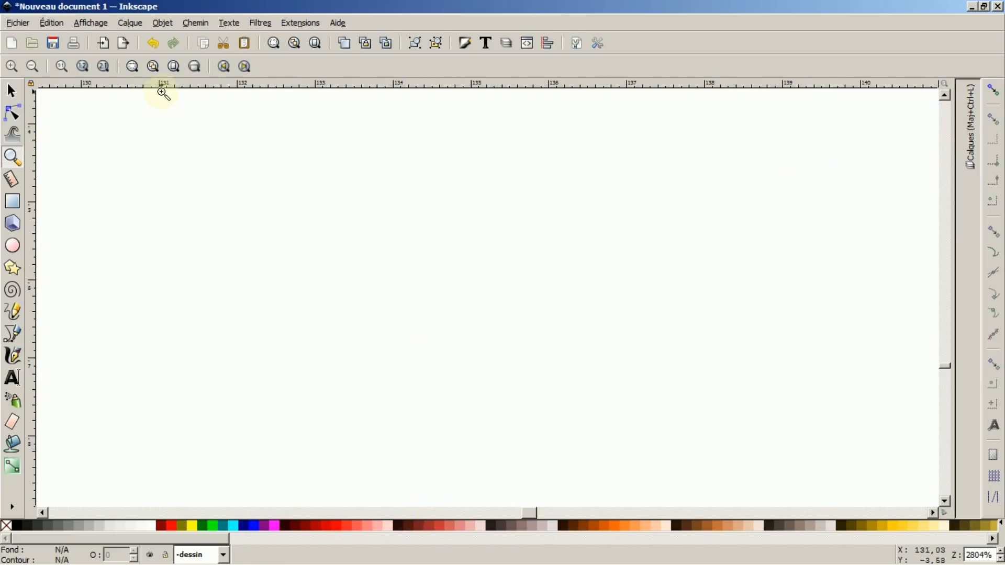
pyautogui.click(174, 66)
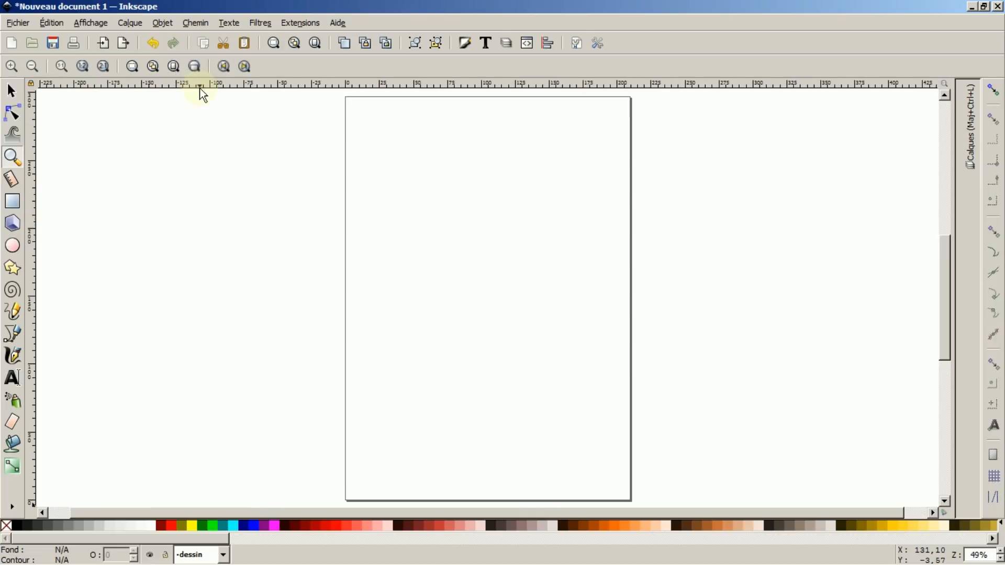
pyautogui.click(11, 67)
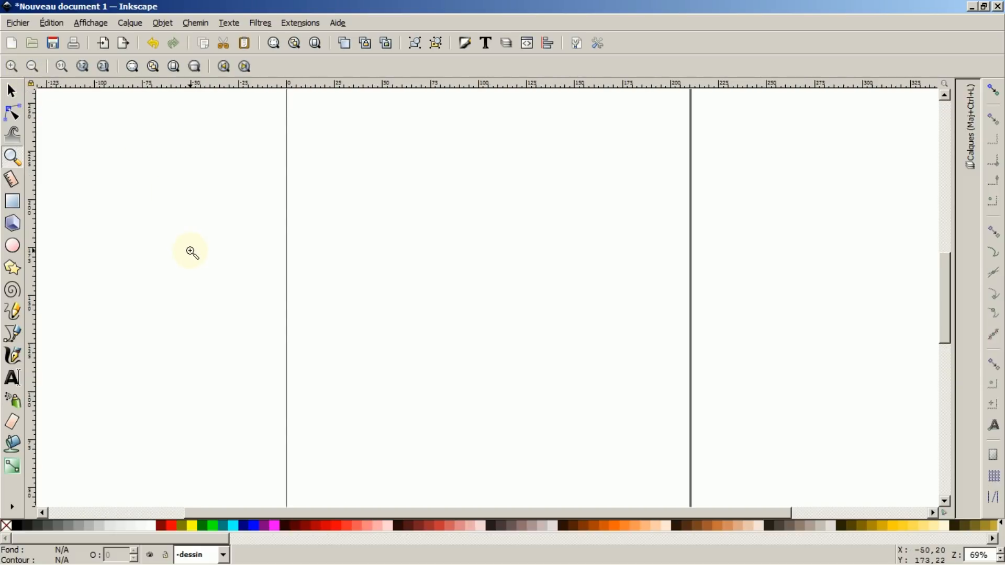
pyautogui.click(13, 314)
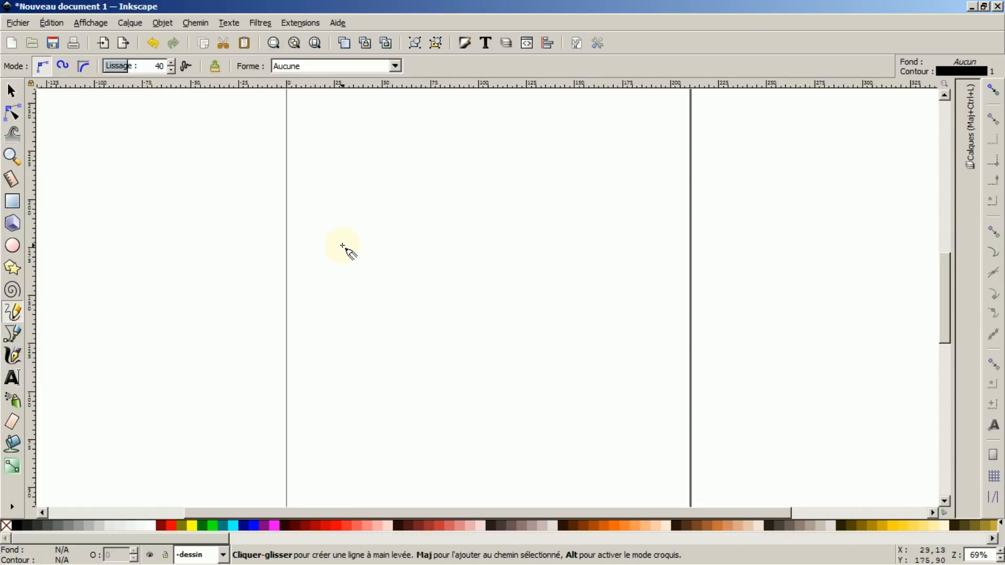
pyautogui.moveTo(349, 179); pyautogui.dragTo(378, 279)
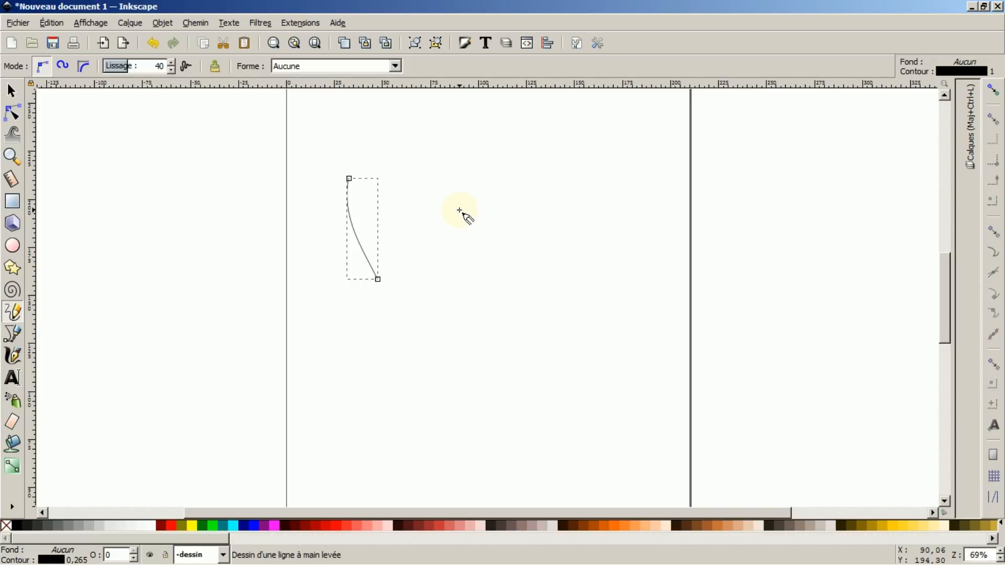
# Set the Pencil shape to Triangle décroissant and draw a similar curve about 14 by 54 mm to the right of the plain line
pyautogui.click(398, 65)
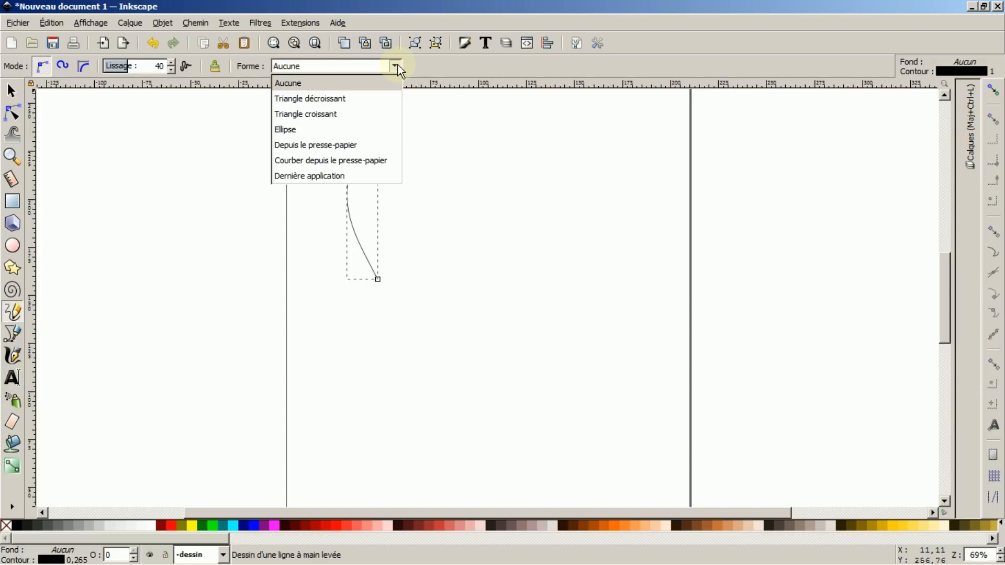
pyautogui.click(329, 98)
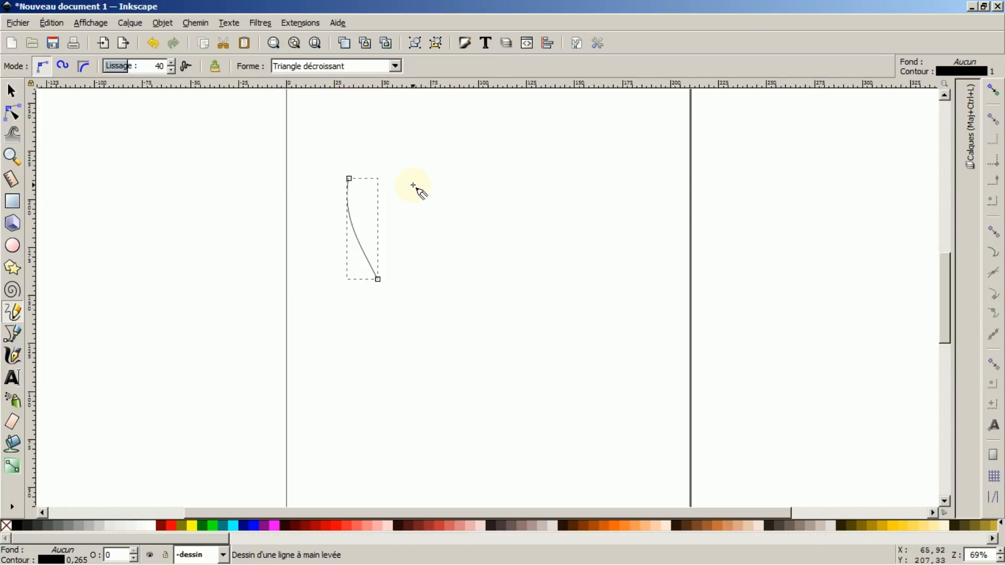
pyautogui.press('Escape')
pyautogui.moveTo(409, 181); pyautogui.dragTo(435, 284)
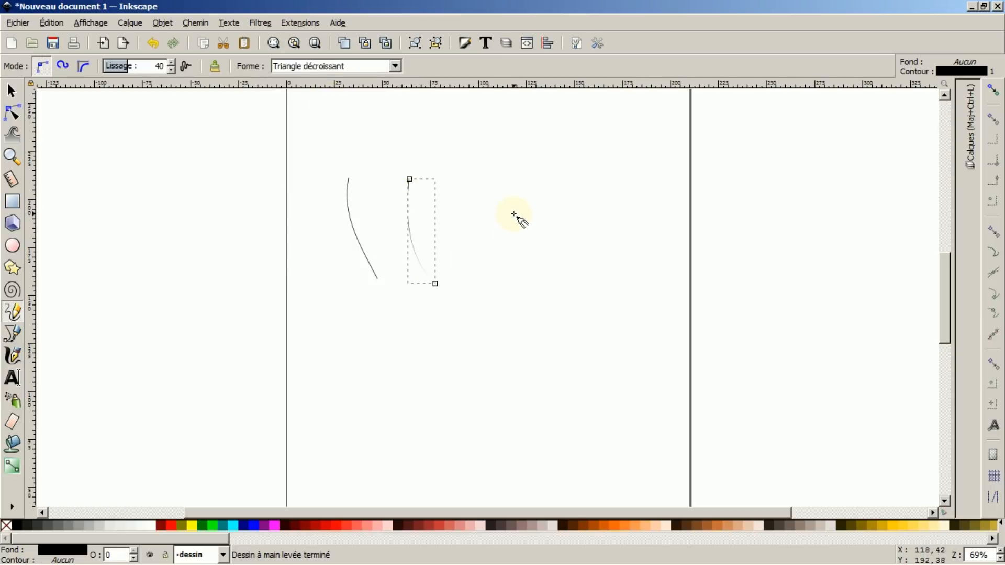
pyautogui.click(11, 91)
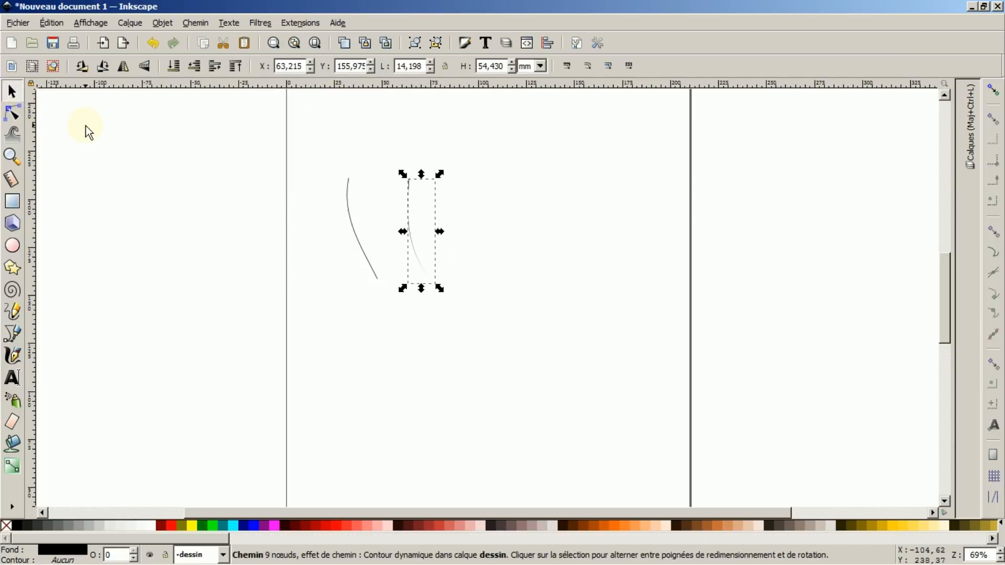
pyautogui.click(313, 157)
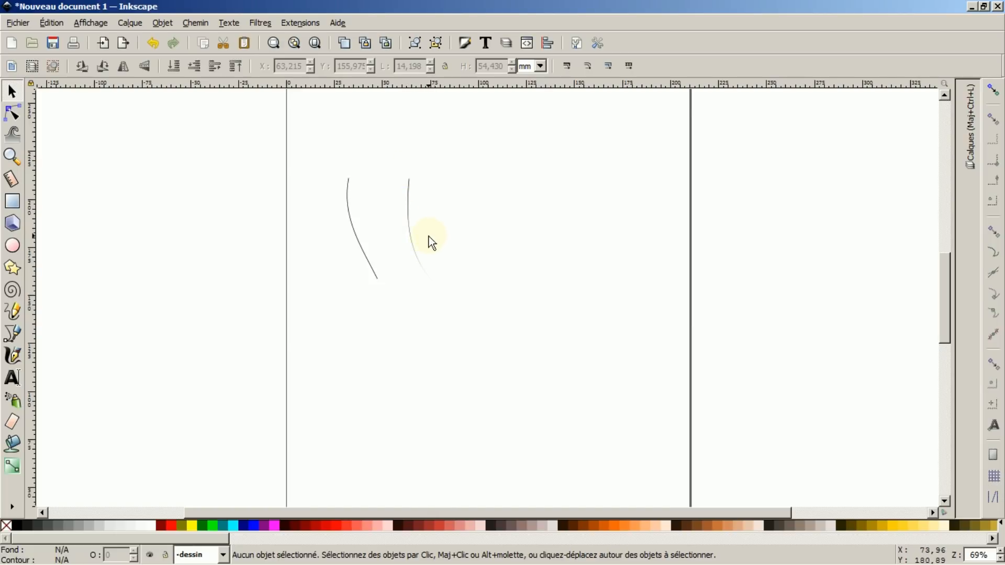
# Examine the fill and stroke paint settings of the tapered line
pyautogui.click(13, 93)
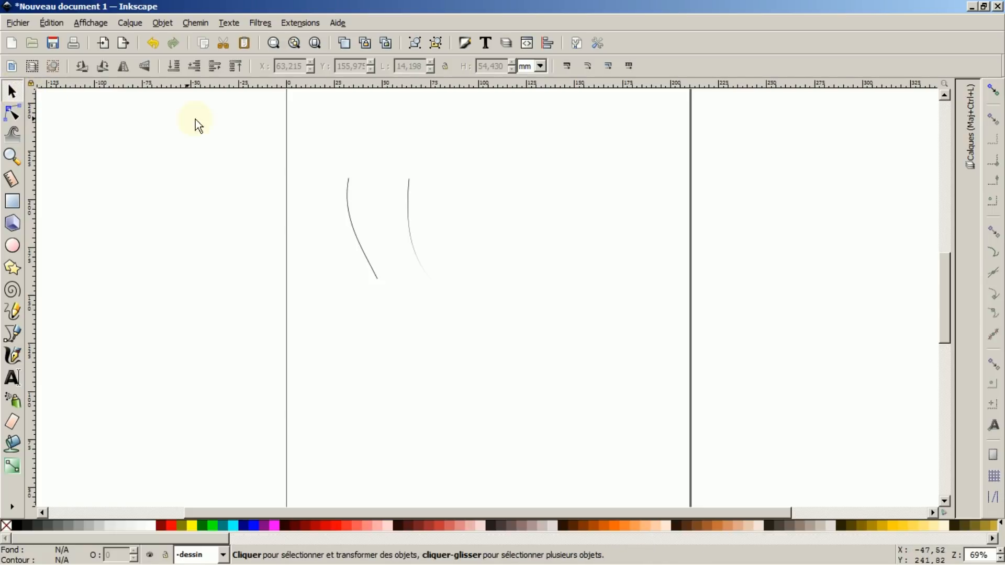
pyautogui.click(409, 187)
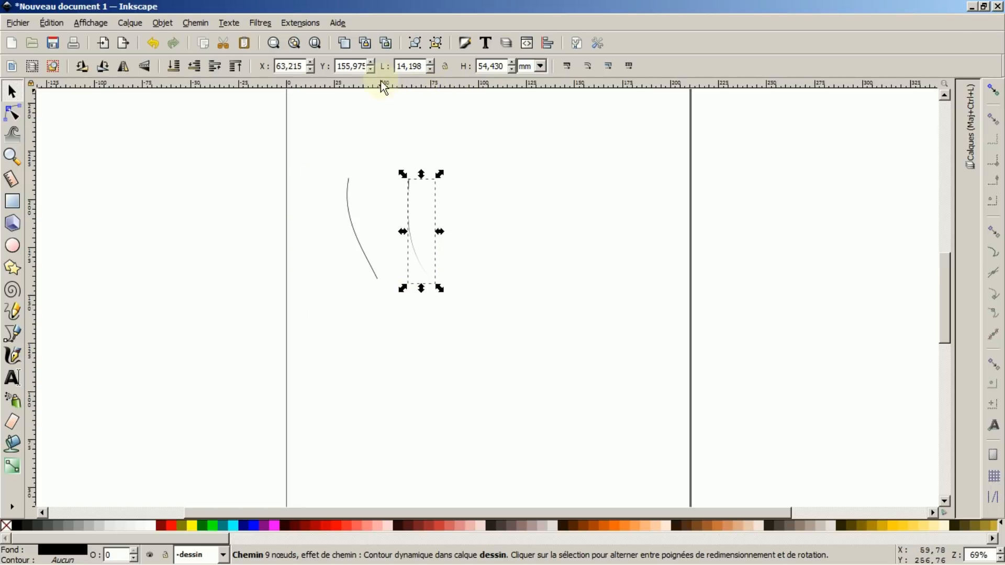
pyautogui.click(465, 44)
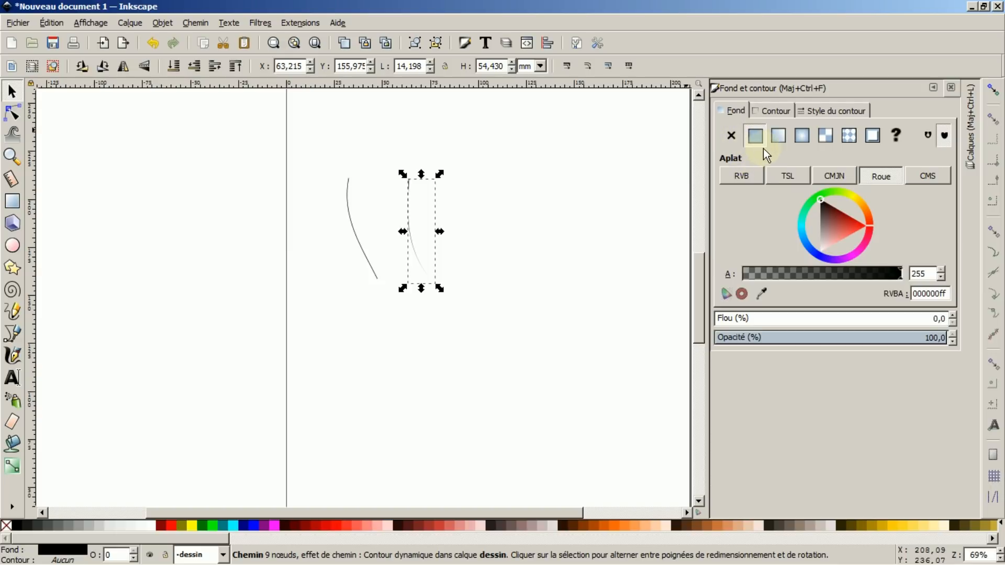
pyautogui.click(783, 114)
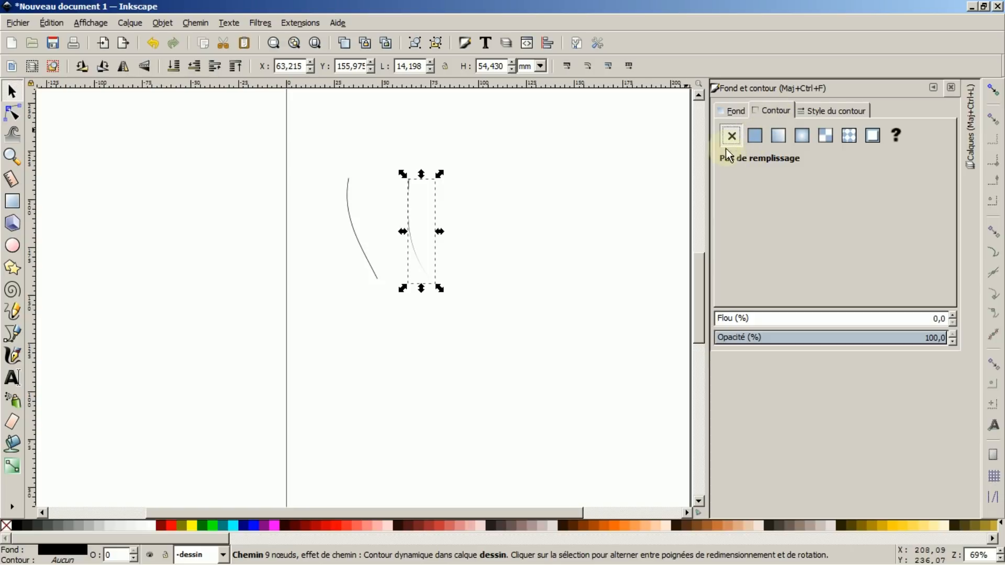
pyautogui.click(735, 111)
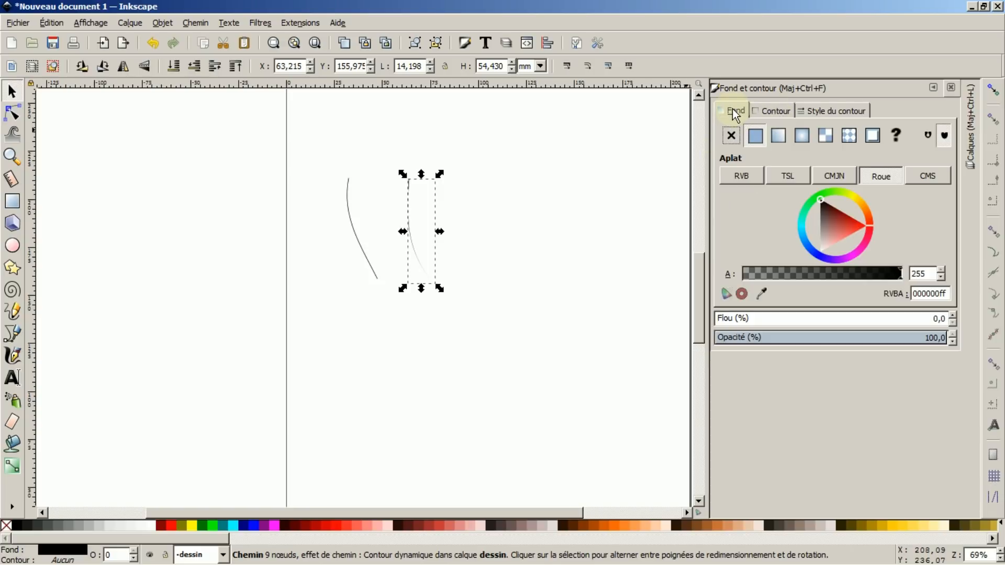
pyautogui.click(934, 89)
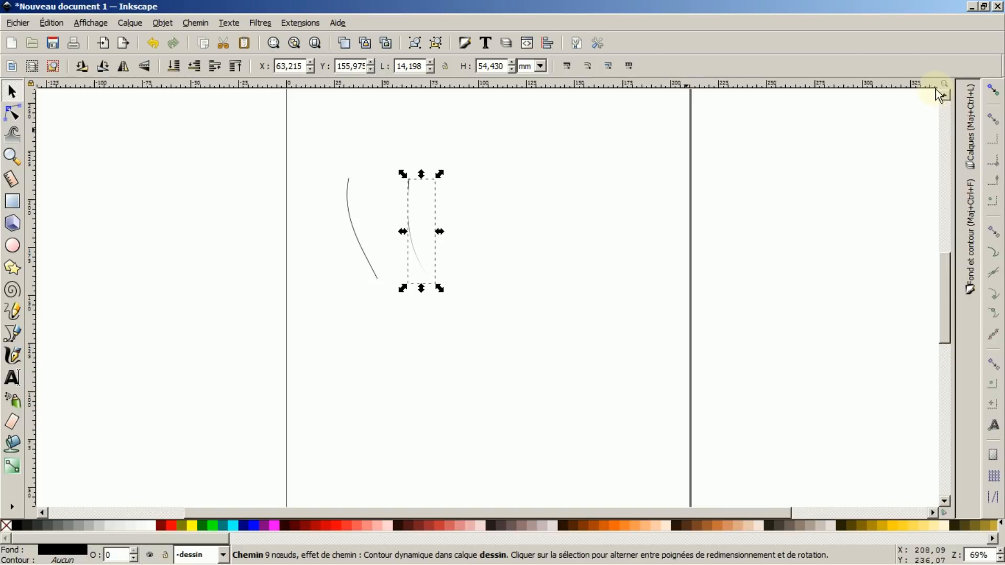
# Check the plain freehand line's fill and stroke paint and set its stroke width to 3 mm
pyautogui.click(348, 184)
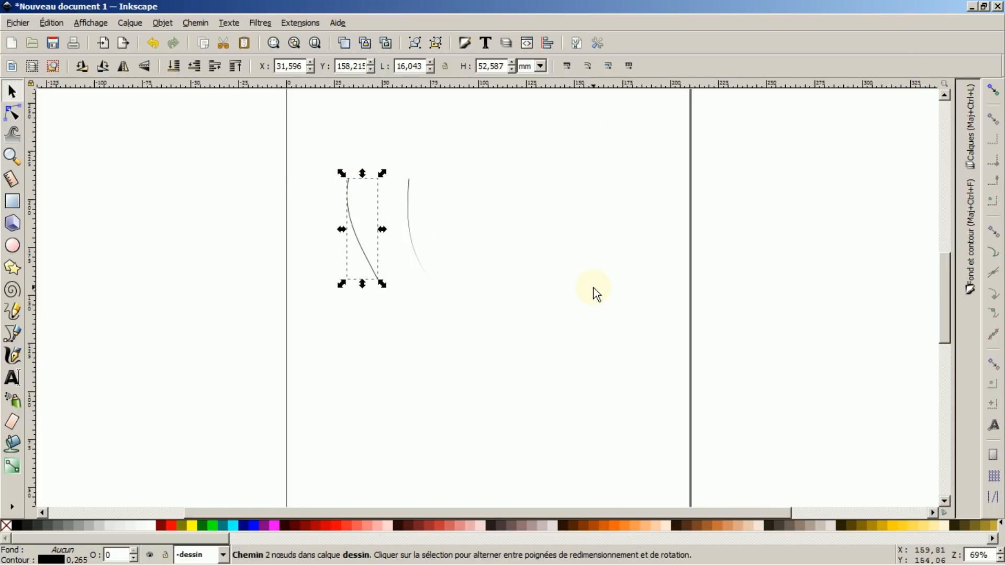
pyautogui.click(971, 287)
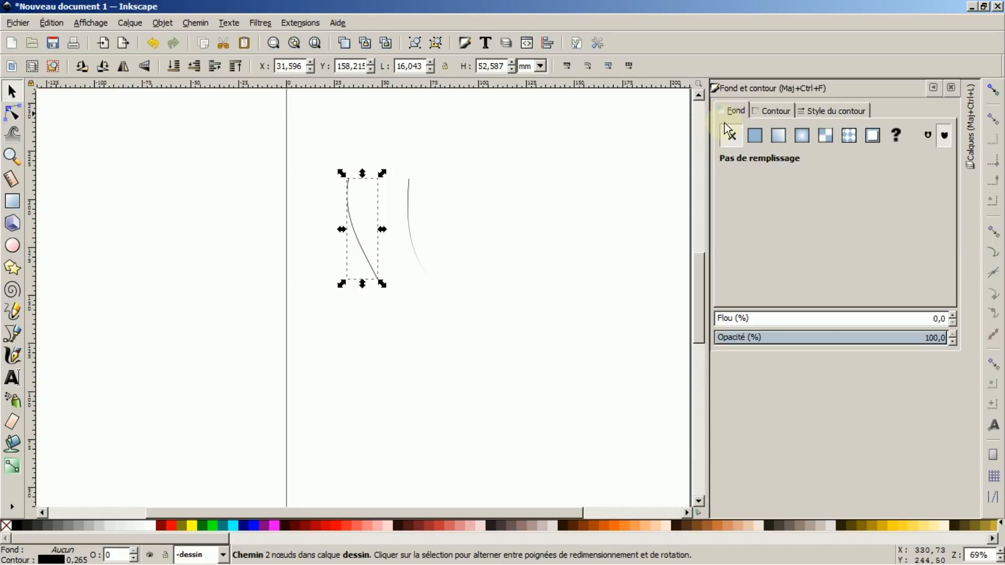
pyautogui.click(774, 111)
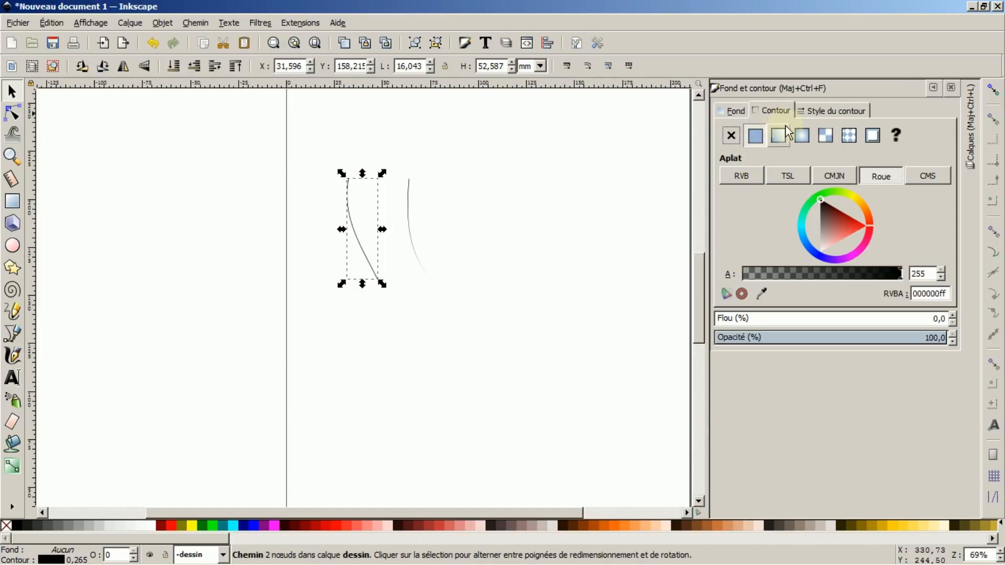
pyautogui.click(827, 108)
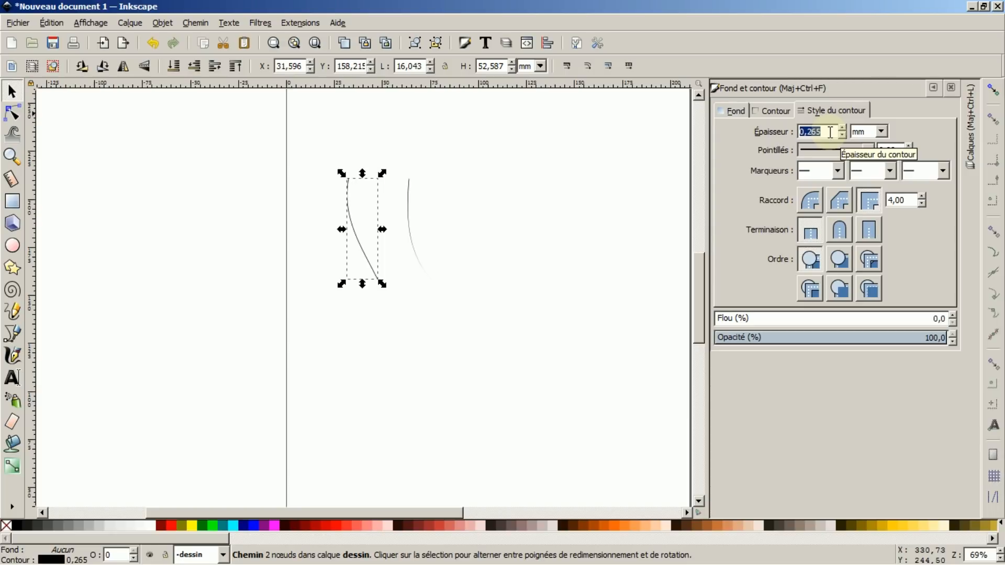
pyautogui.write('3')
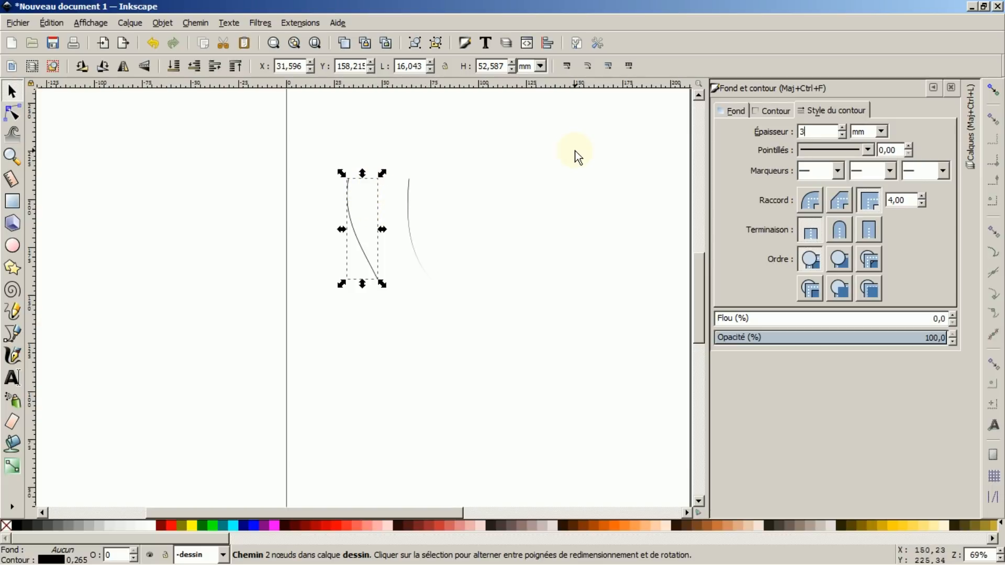
pyautogui.press('Return')
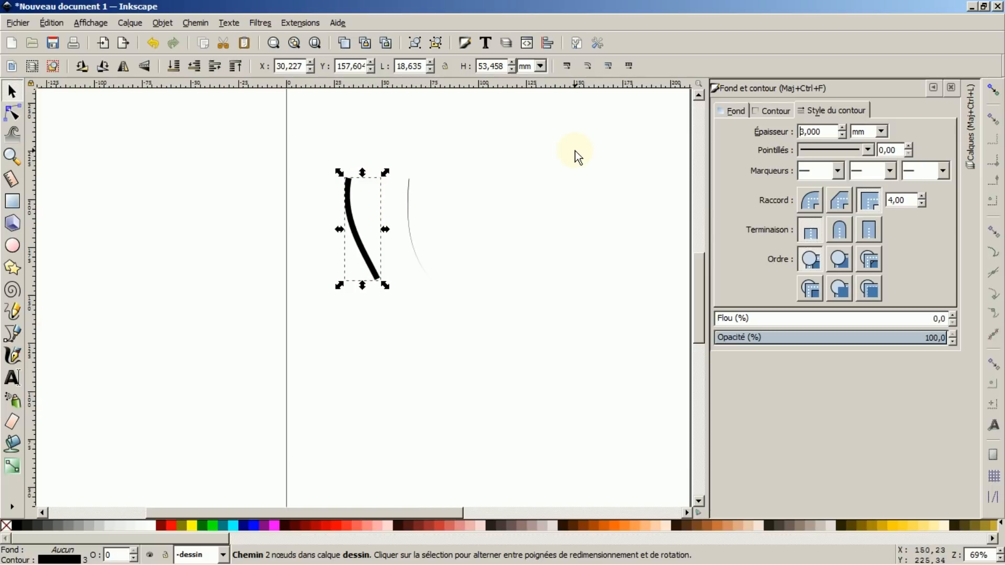
pyautogui.click(933, 89)
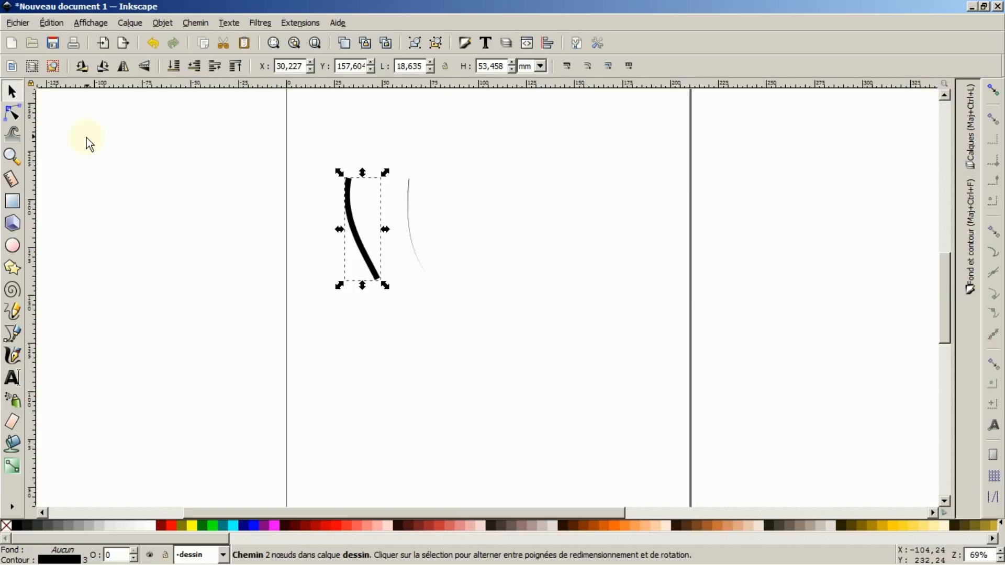
# Set the Pencil shape to Aucune and draw another curved line to the right of the tapered one
pyautogui.click(12, 311)
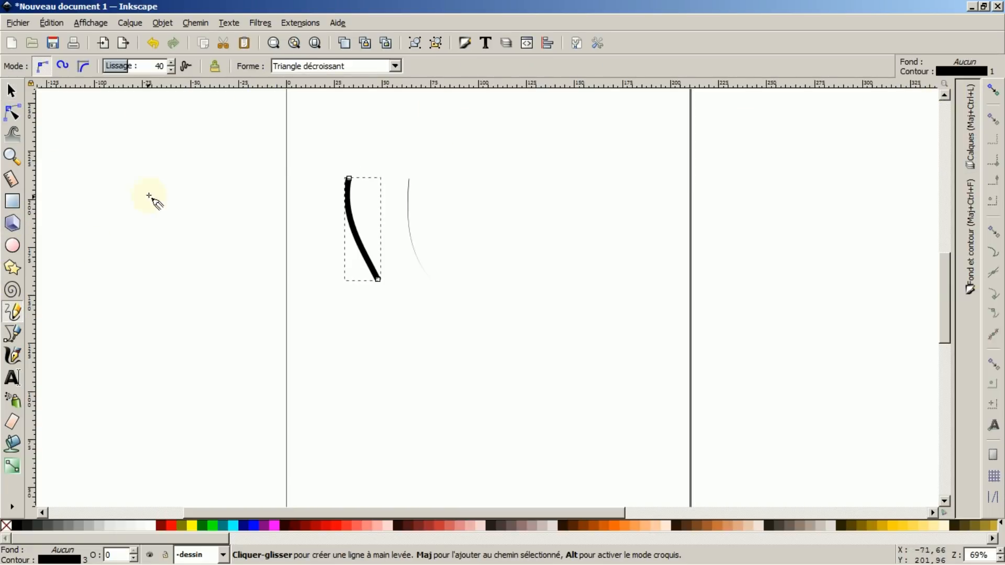
pyautogui.click(395, 67)
pyautogui.click(305, 85)
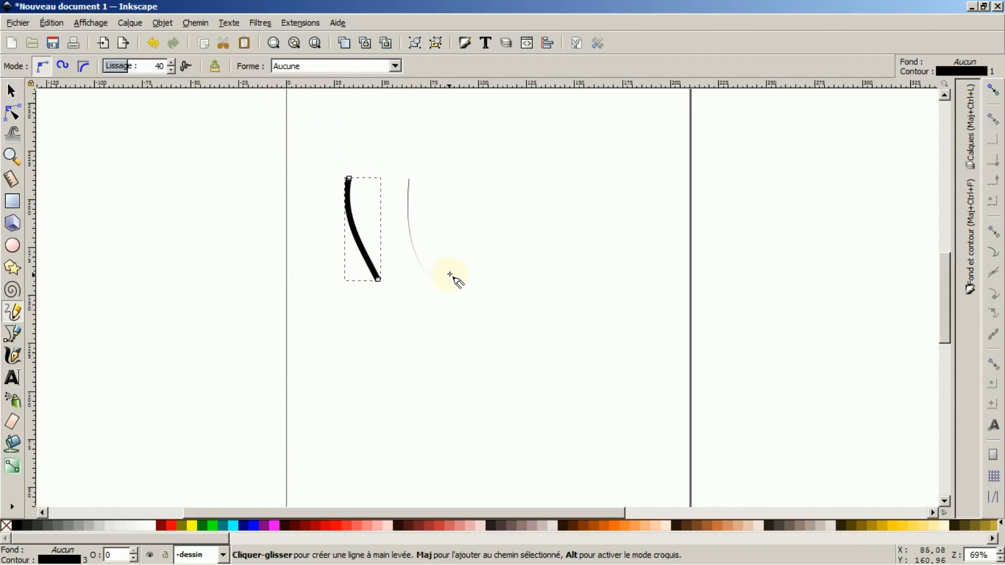
pyautogui.click(448, 186)
pyautogui.moveTo(448, 185); pyautogui.dragTo(466, 268)
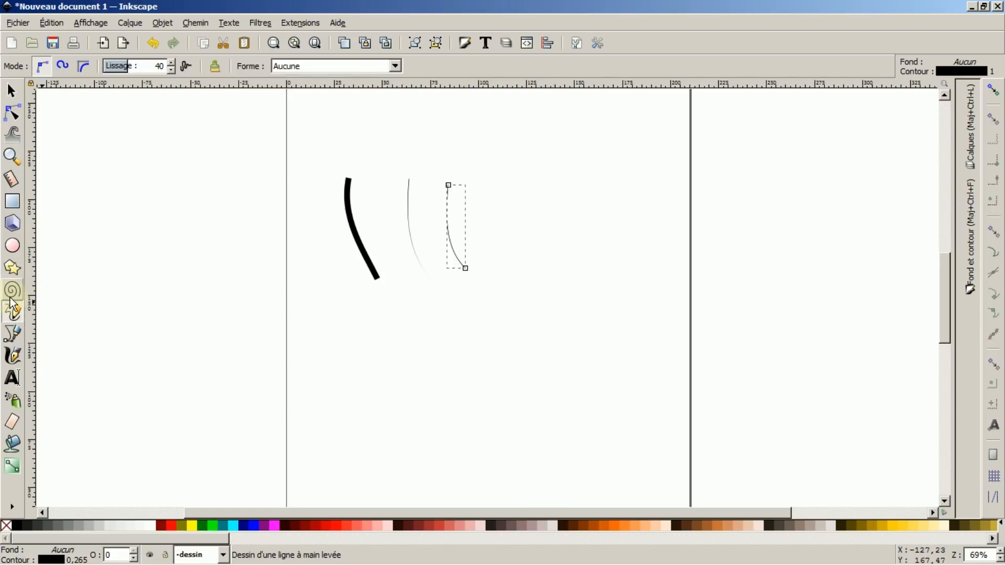
# Set the Pencil's style for new objects to Dernier style utilisé and draw a curve to the left of the thick line
pyautogui.doubleClick(17, 313)
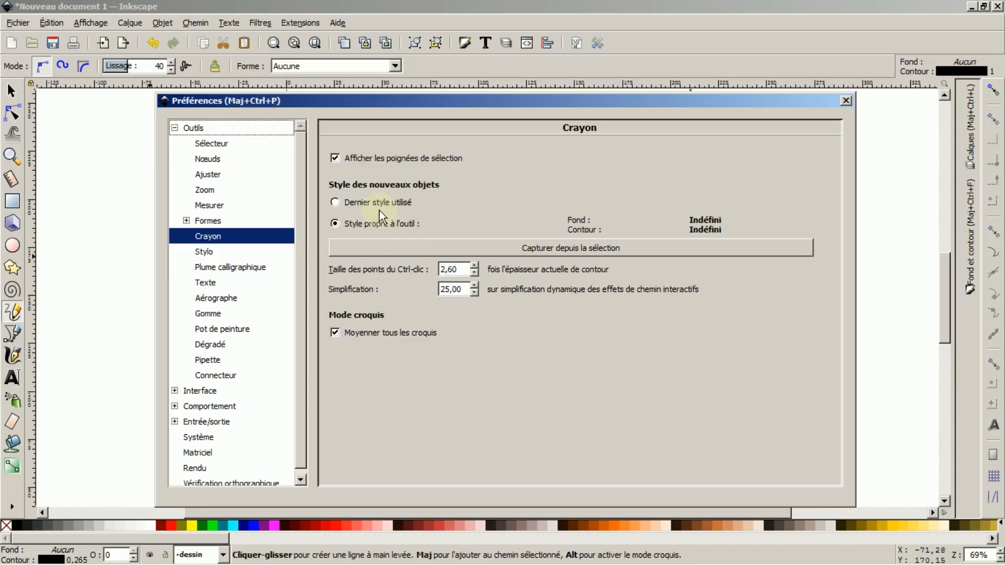
pyautogui.click(335, 203)
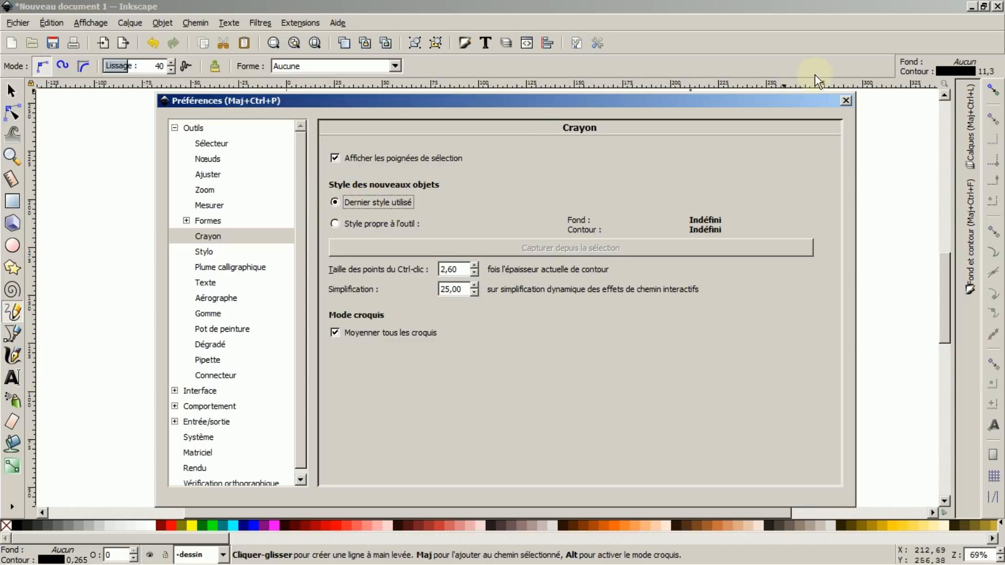
pyautogui.click(846, 100)
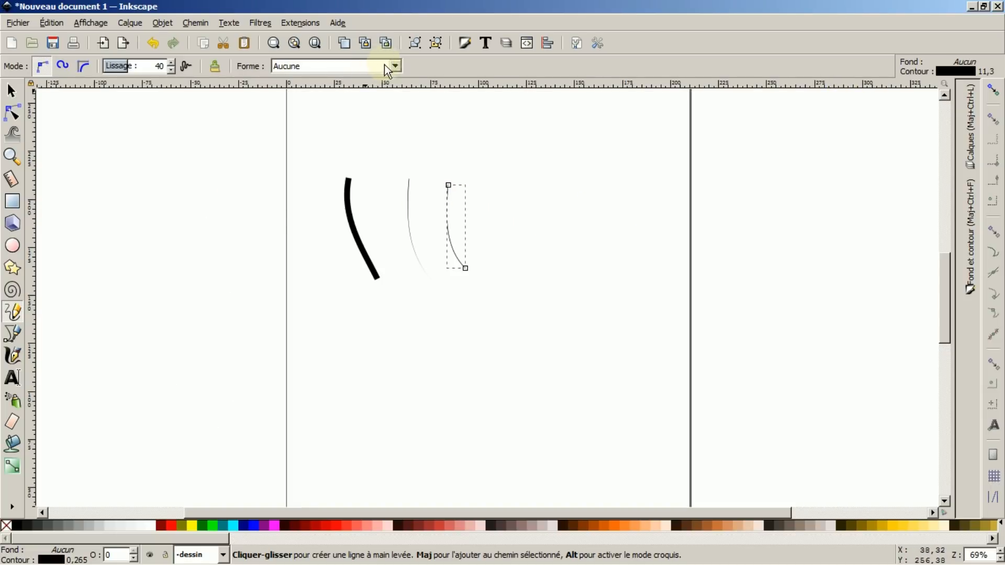
pyautogui.moveTo(313, 178)
pyautogui.mouseDown()
pyautogui.moveTo(313, 241)
pyautogui.moveTo(340, 275)
pyautogui.mouseUp()
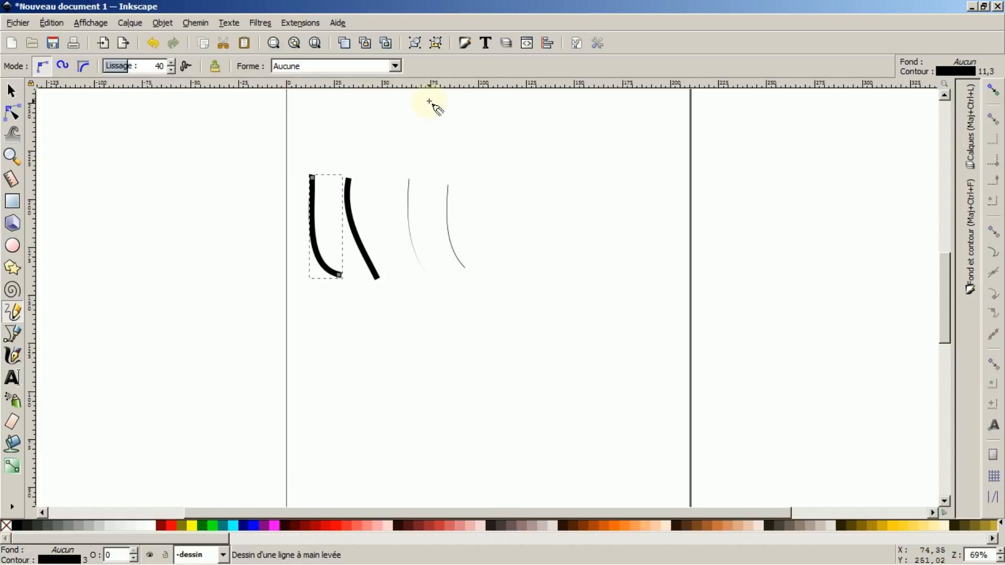
# With the Triangle décroissant shape, draw a short curve beside the existing lines and a wide U-shaped curve about 93 by 55 mm below them
pyautogui.click(396, 67)
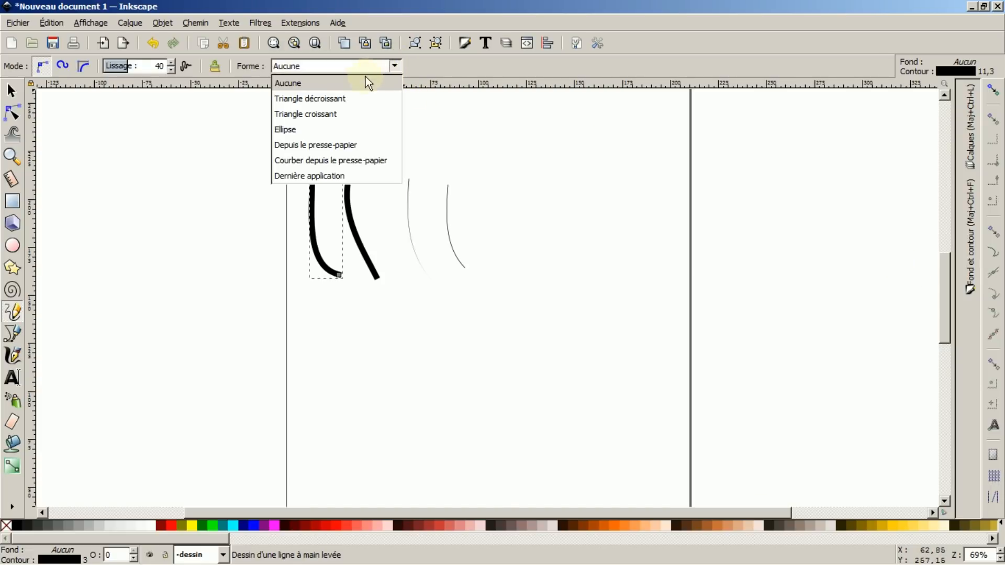
pyautogui.click(322, 100)
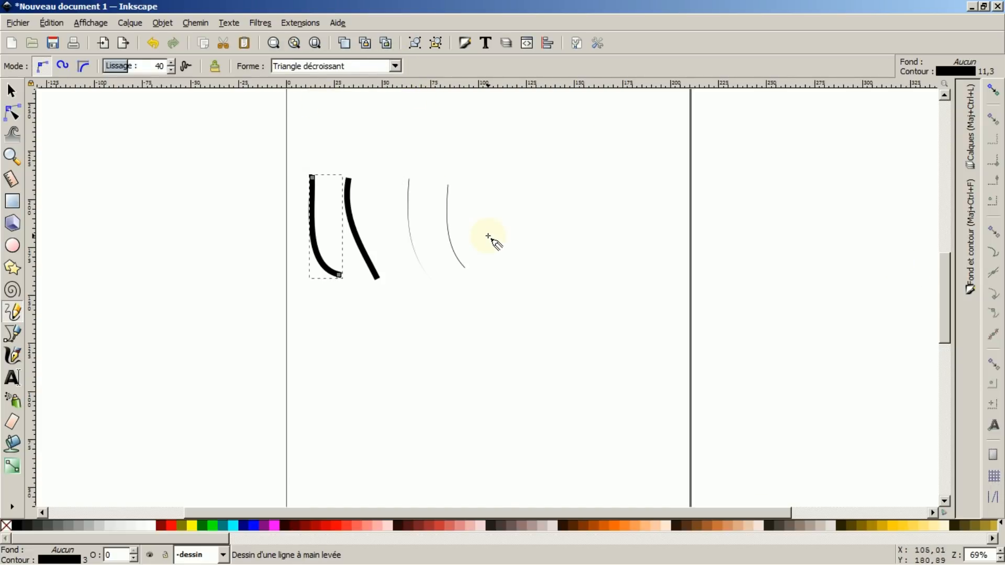
pyautogui.moveTo(488, 179)
pyautogui.mouseDown()
pyautogui.moveTo(480, 229)
pyautogui.moveTo(502, 256)
pyautogui.mouseUp()
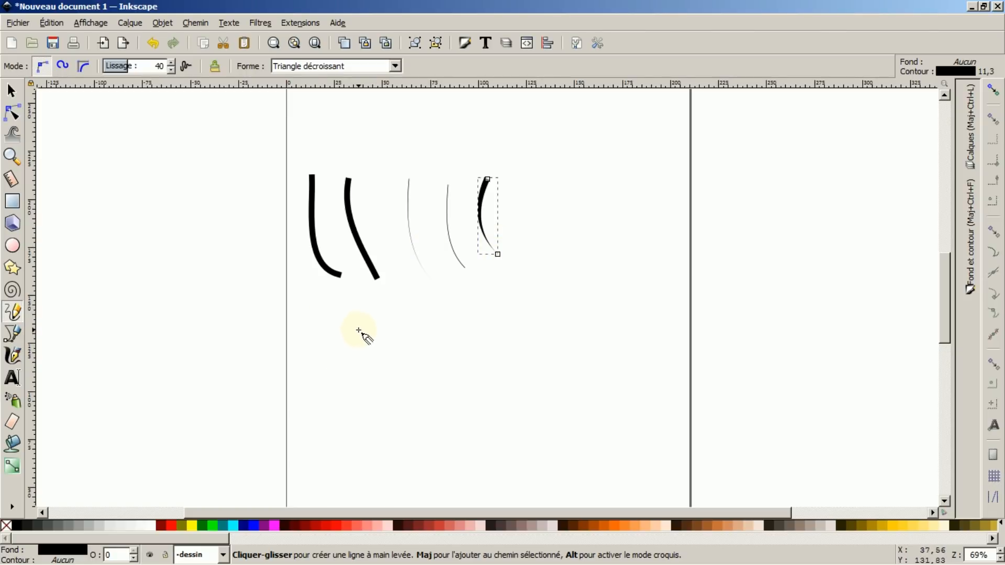
pyautogui.moveTo(392, 331)
pyautogui.mouseDown()
pyautogui.moveTo(388, 397)
pyautogui.moveTo(431, 425)
pyautogui.moveTo(555, 398)
pyautogui.mouseUp()
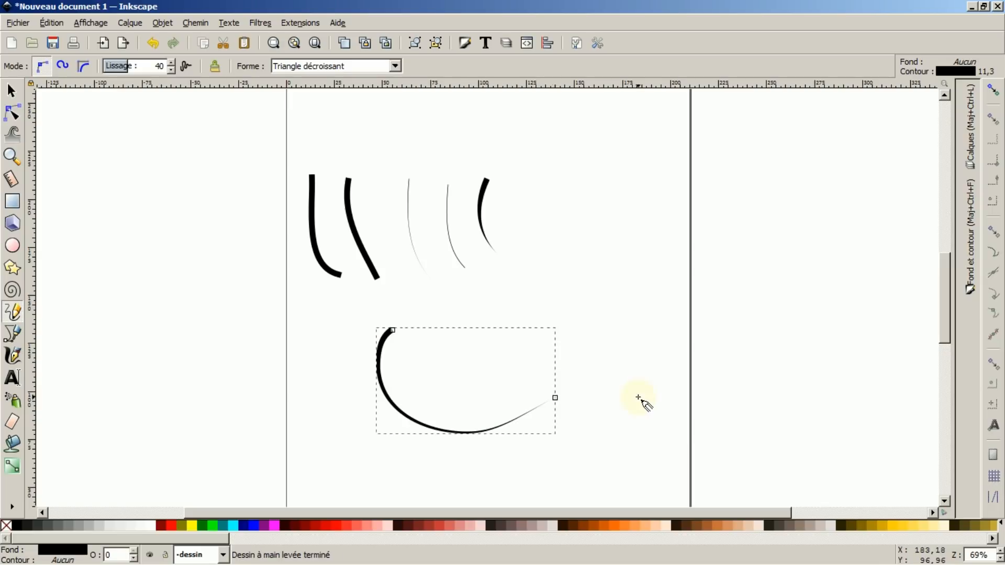
# Resize the U-shaped curve to about 95 by 55 mm and rotate it counterclockwise so its thin end points upward
pyautogui.click(11, 91)
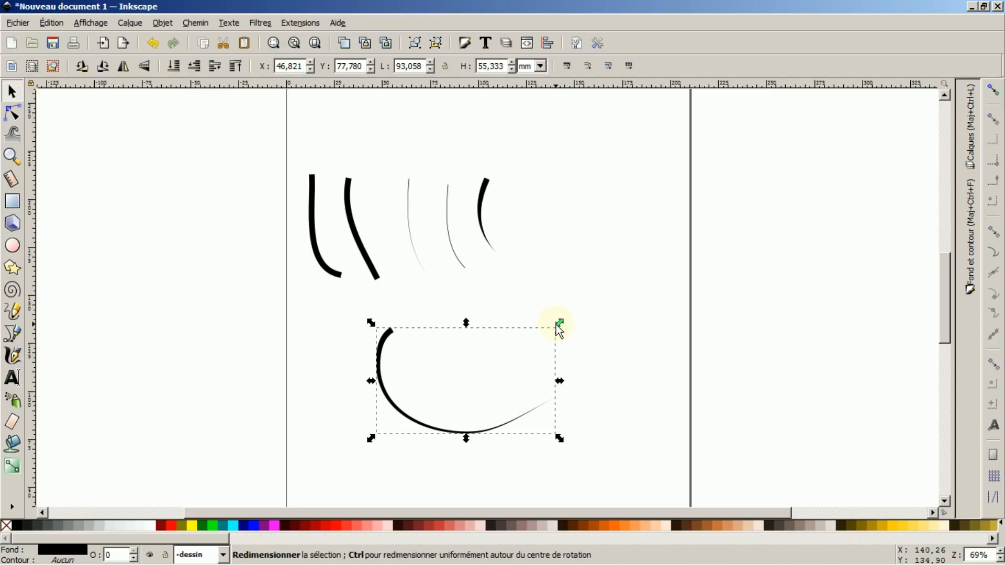
pyautogui.moveTo(558, 324)
pyautogui.mouseDown()
pyautogui.moveTo(581, 306)
pyautogui.moveTo(559, 327)
pyautogui.mouseUp()
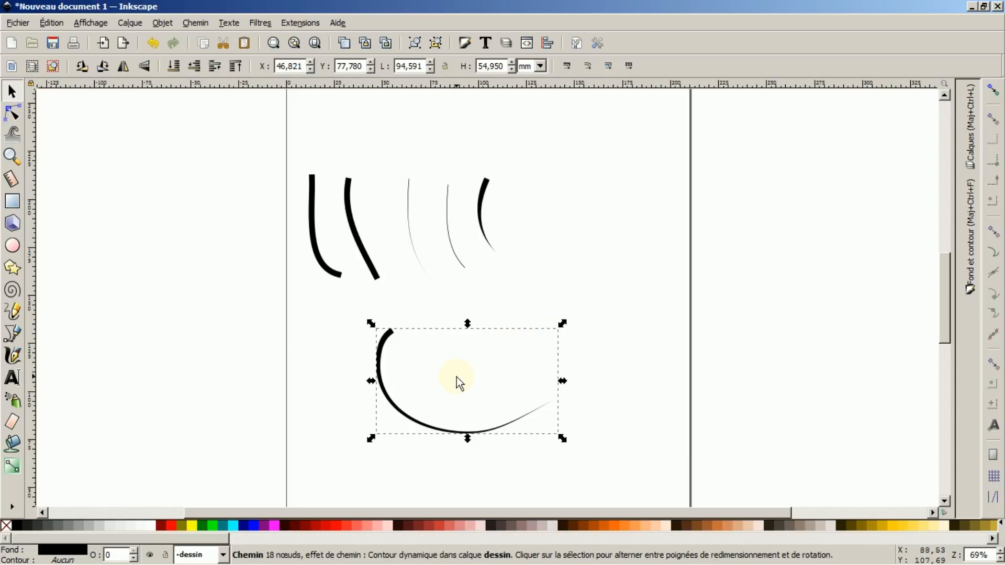
pyautogui.click(388, 354)
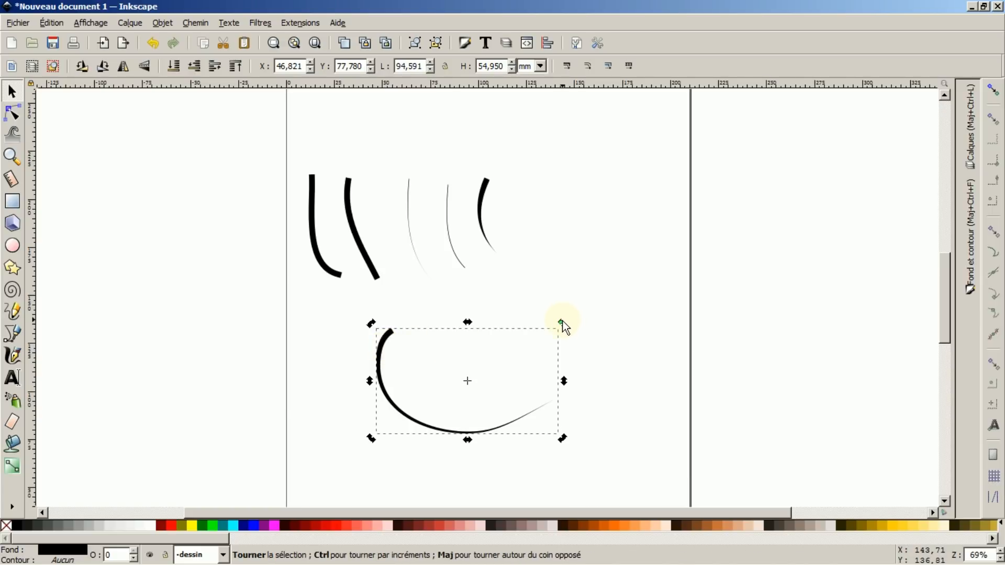
pyautogui.moveTo(563, 323); pyautogui.dragTo(476, 263)
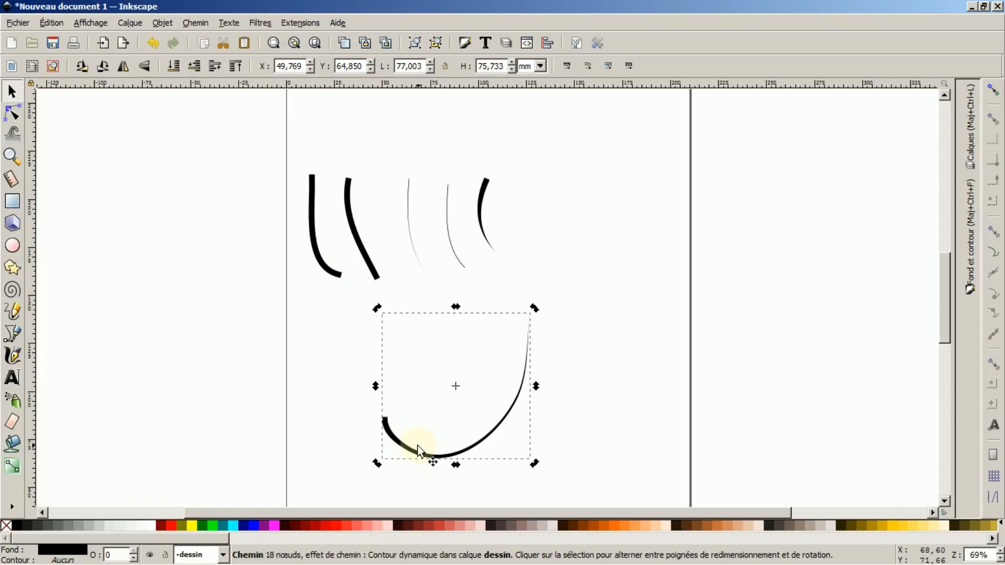
# Move the U-shaped curve up and to the right, and scale it down to about 75 by 65 mm
pyautogui.moveTo(421, 446); pyautogui.dragTo(493, 380)
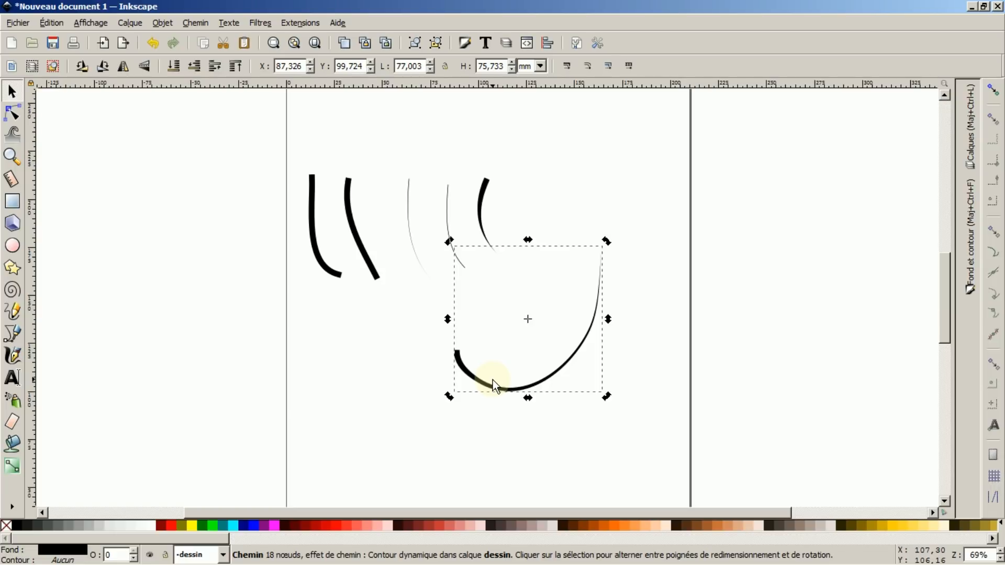
pyautogui.click(492, 380)
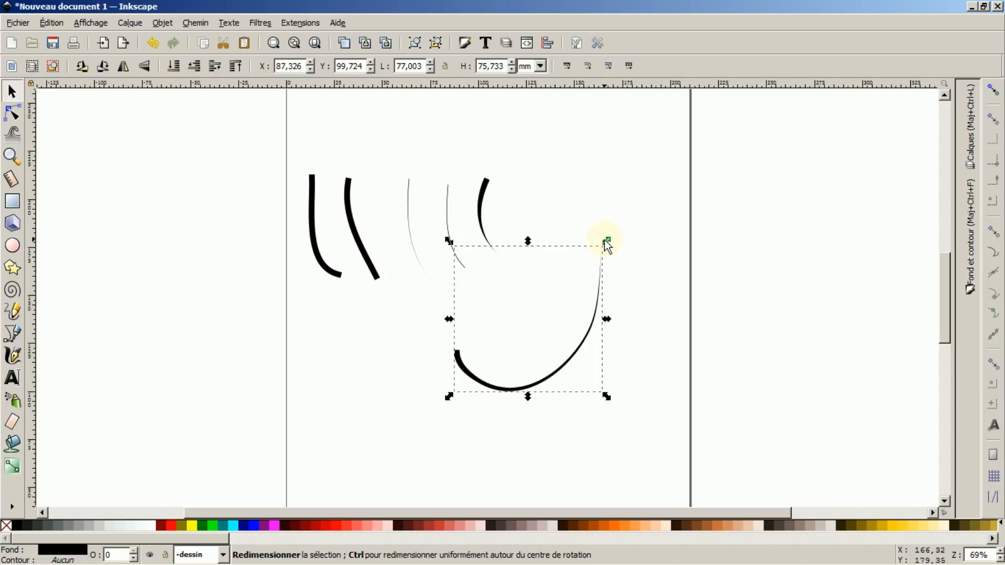
pyautogui.moveTo(606, 242); pyautogui.dragTo(603, 265)
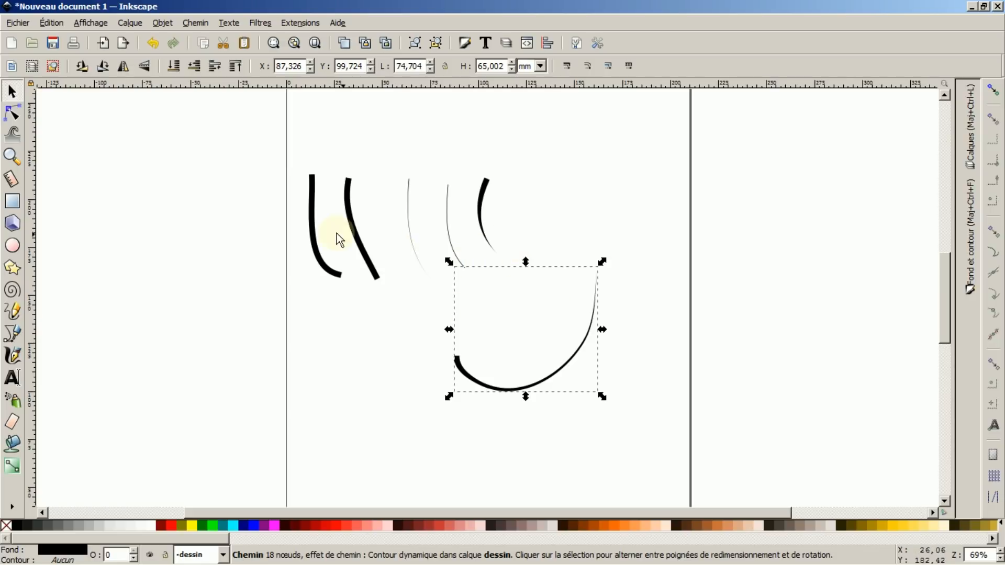
# Widen the thick end of the U-shaped curve strongly with its stroke thickness control point, keeping the opposite end pointed
pyautogui.click(13, 113)
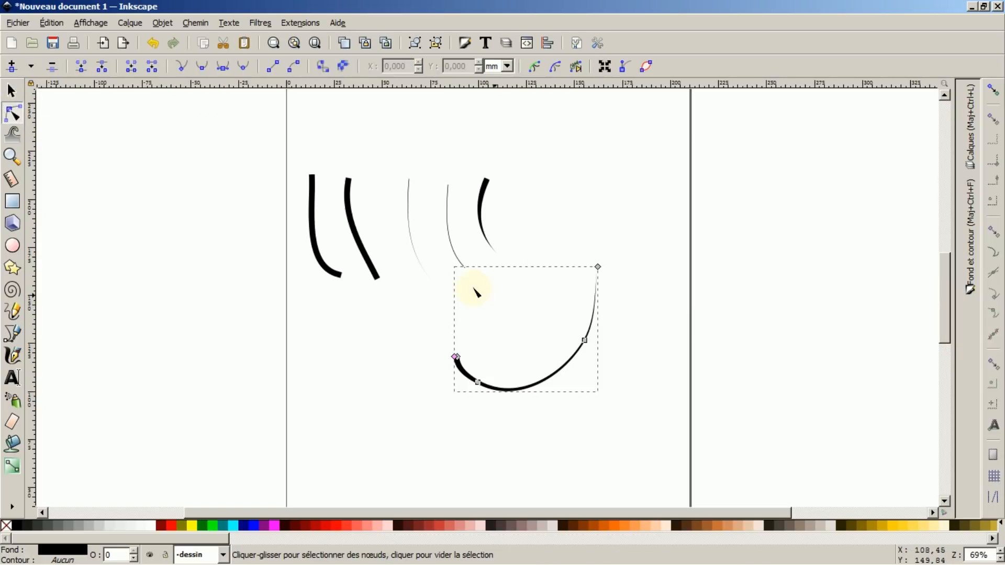
pyautogui.click(15, 156)
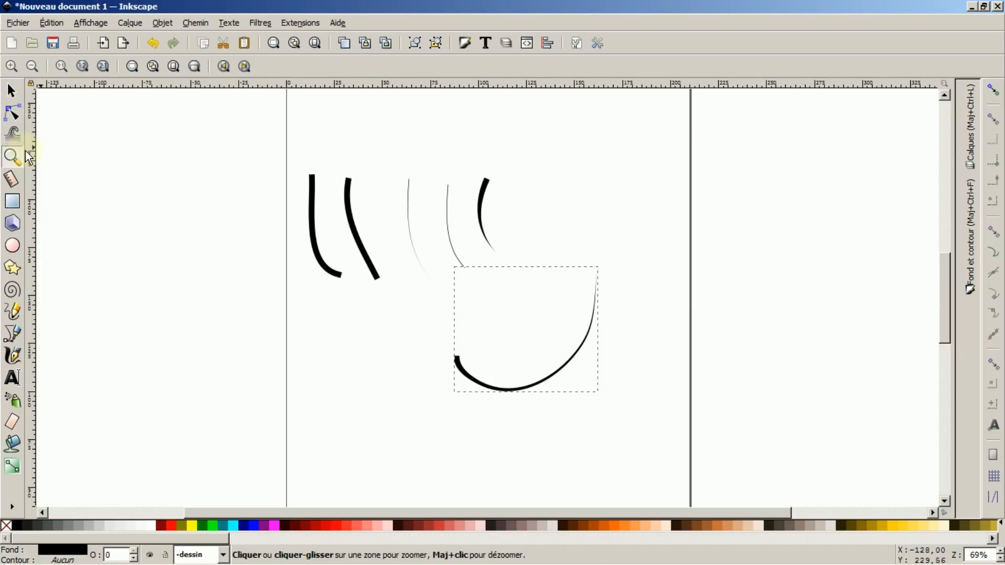
pyautogui.click(465, 345)
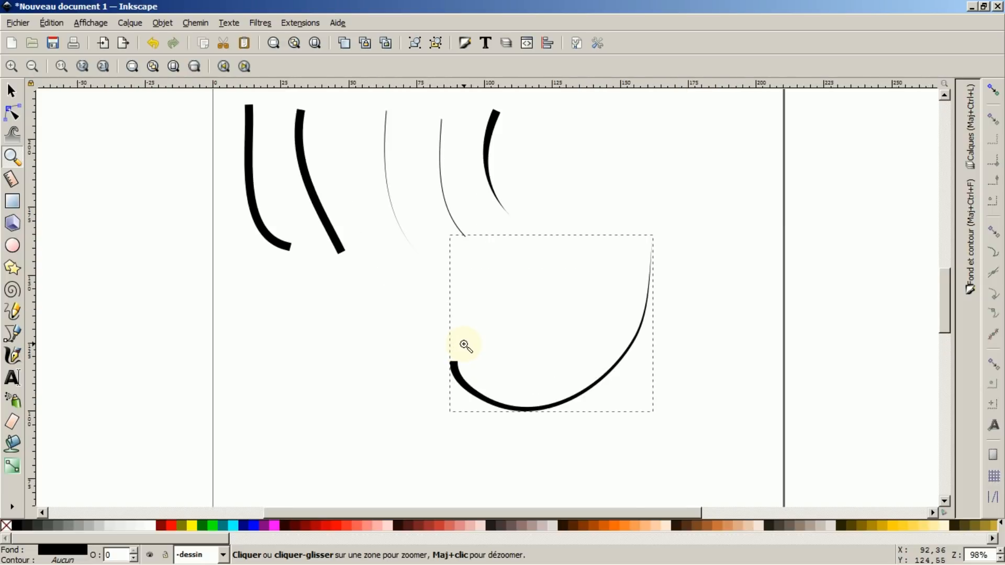
pyautogui.click(465, 345)
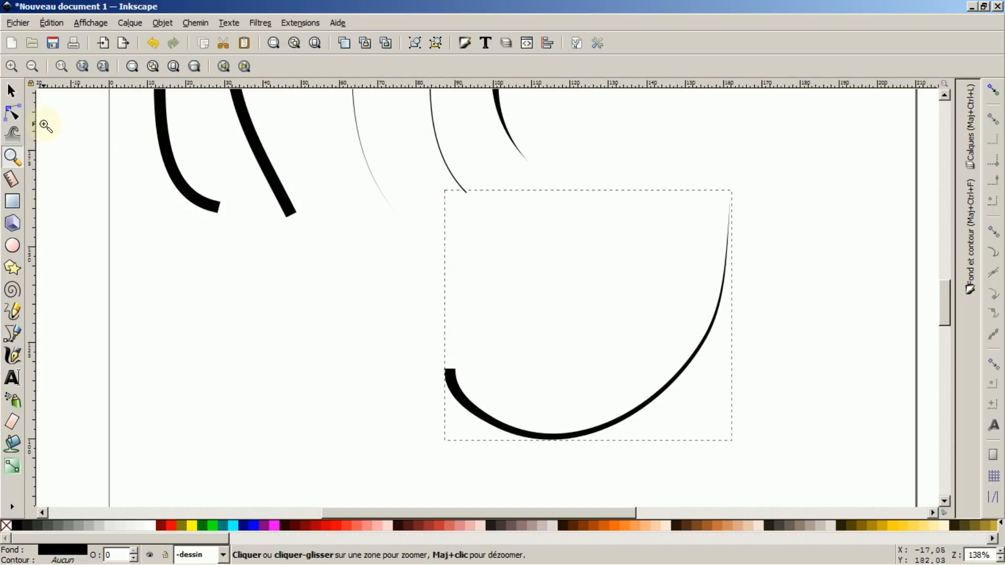
pyautogui.click(12, 114)
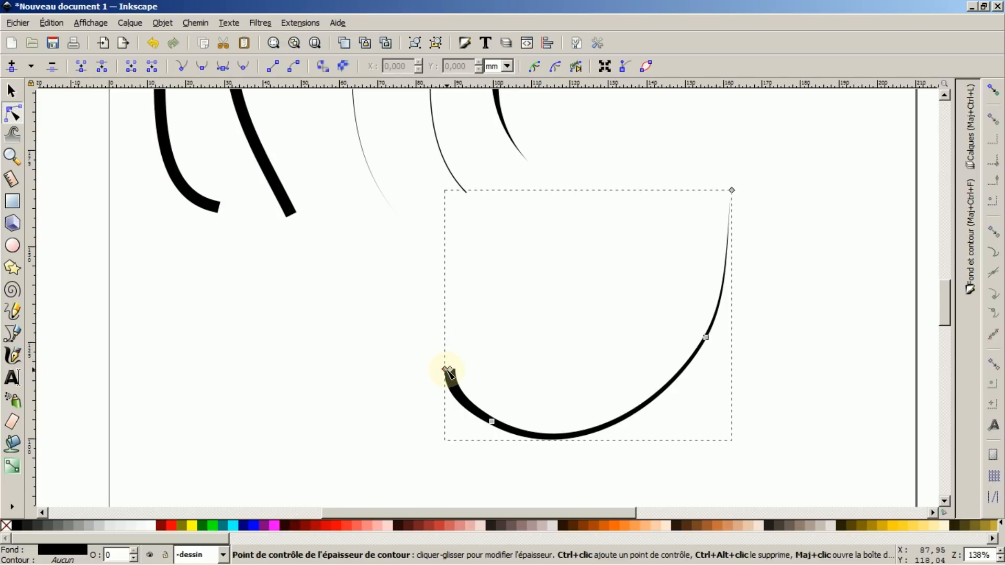
pyautogui.moveTo(447, 370)
pyautogui.mouseDown()
pyautogui.moveTo(421, 360)
pyautogui.moveTo(440, 361)
pyautogui.mouseUp()
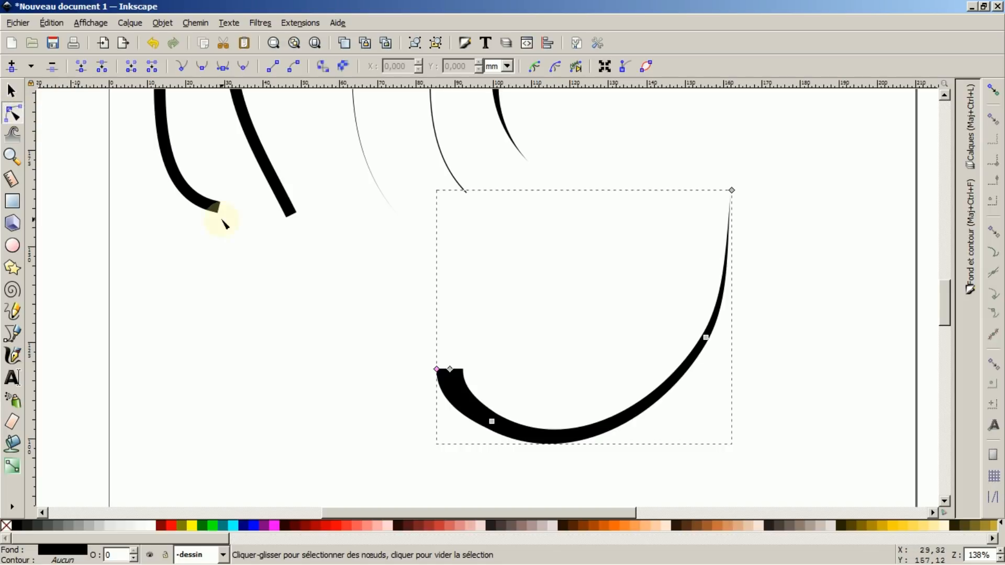
pyautogui.moveTo(439, 371); pyautogui.dragTo(428, 364)
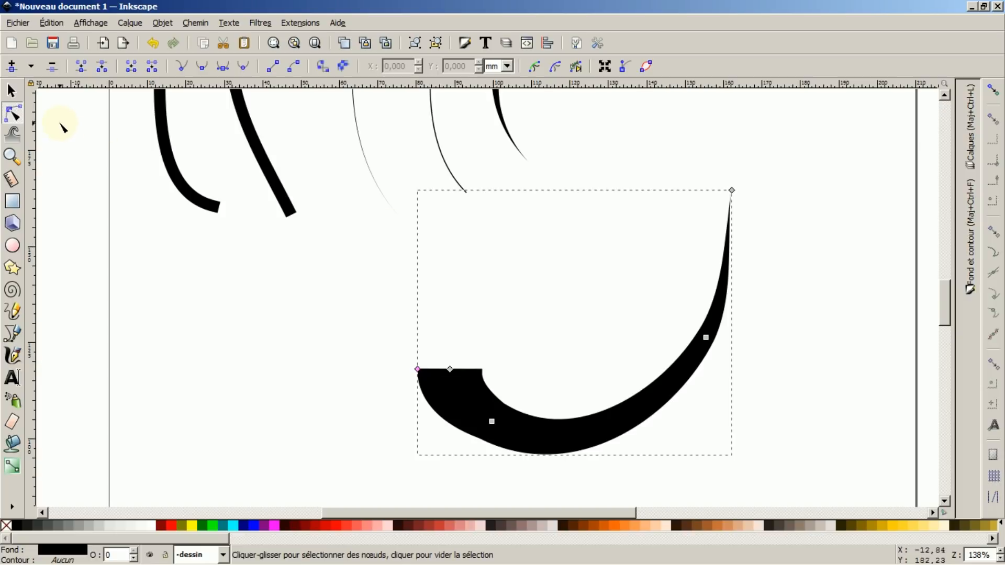
# Rotate the widened U-shaped curve clockwise so its pointed end tilts outward to the right
pyautogui.click(12, 91)
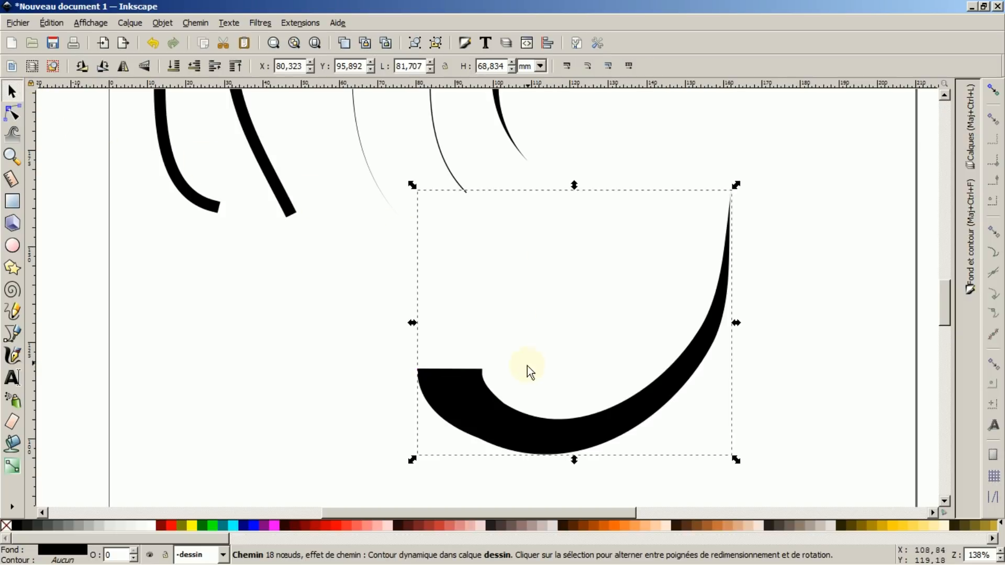
pyautogui.click(478, 392)
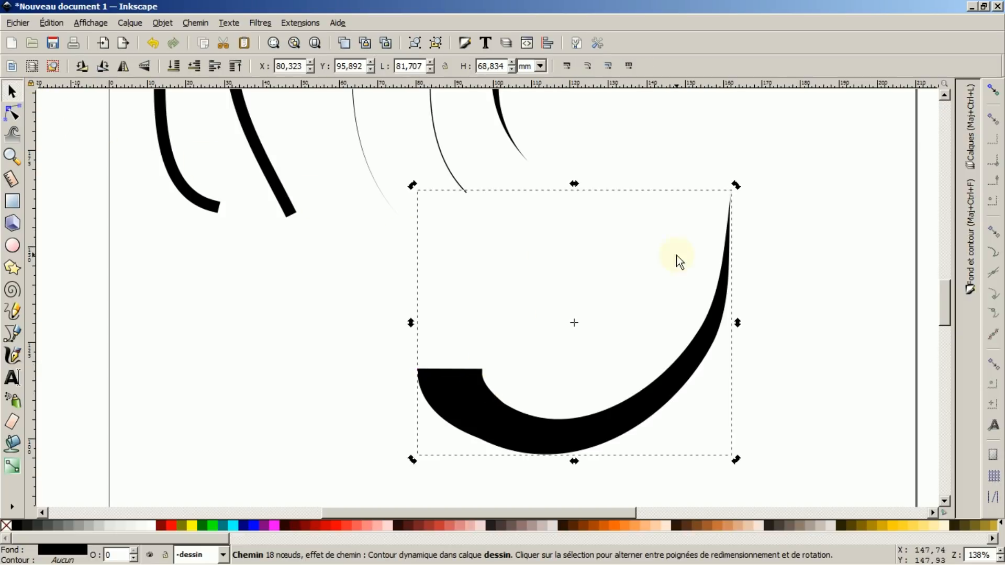
pyautogui.moveTo(733, 182); pyautogui.dragTo(756, 245)
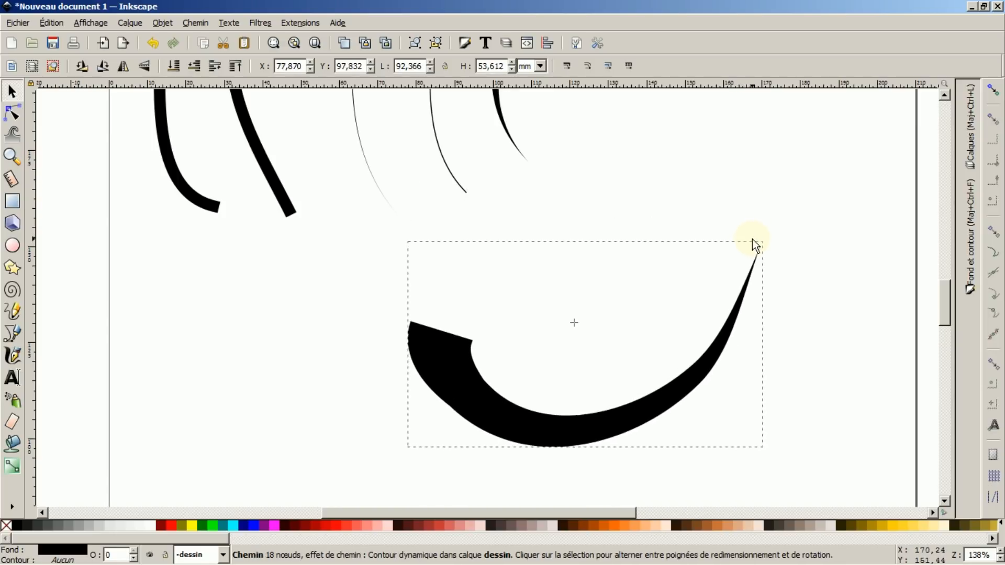
# Scale the U-shaped curve down to about 61 by 40 mm and move it up and to the right
pyautogui.click(438, 361)
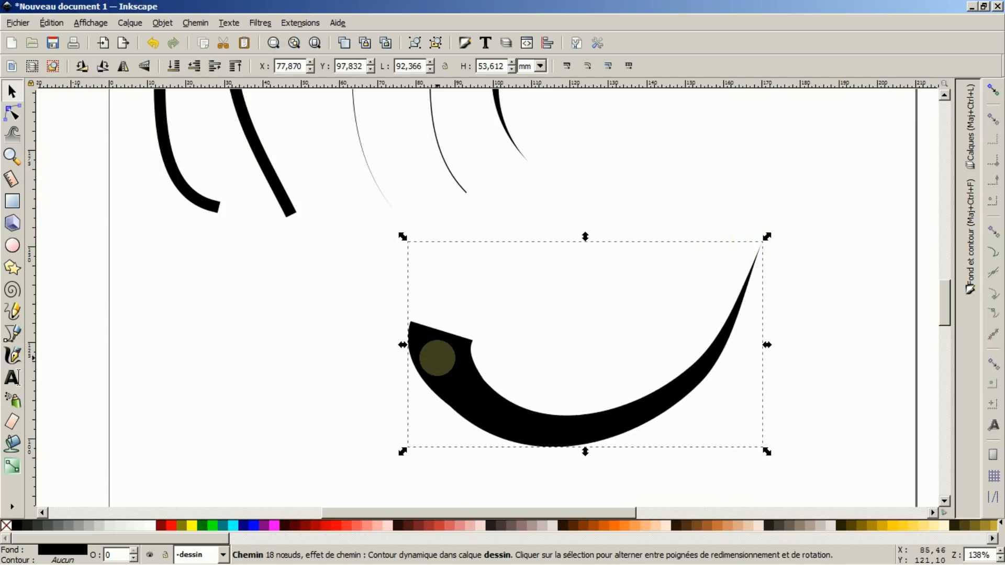
pyautogui.moveTo(768, 240); pyautogui.dragTo(648, 290)
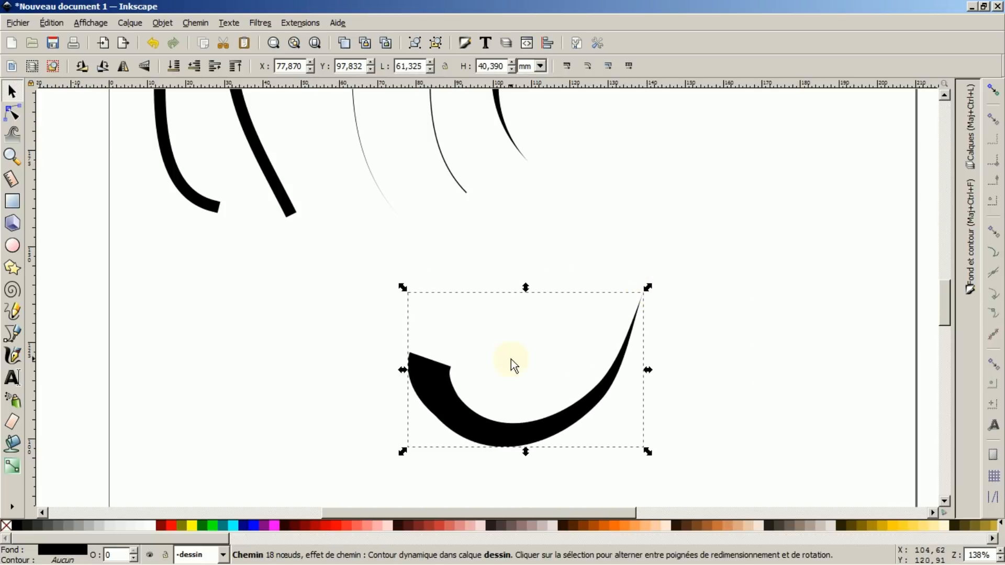
pyautogui.moveTo(457, 403); pyautogui.dragTo(585, 309)
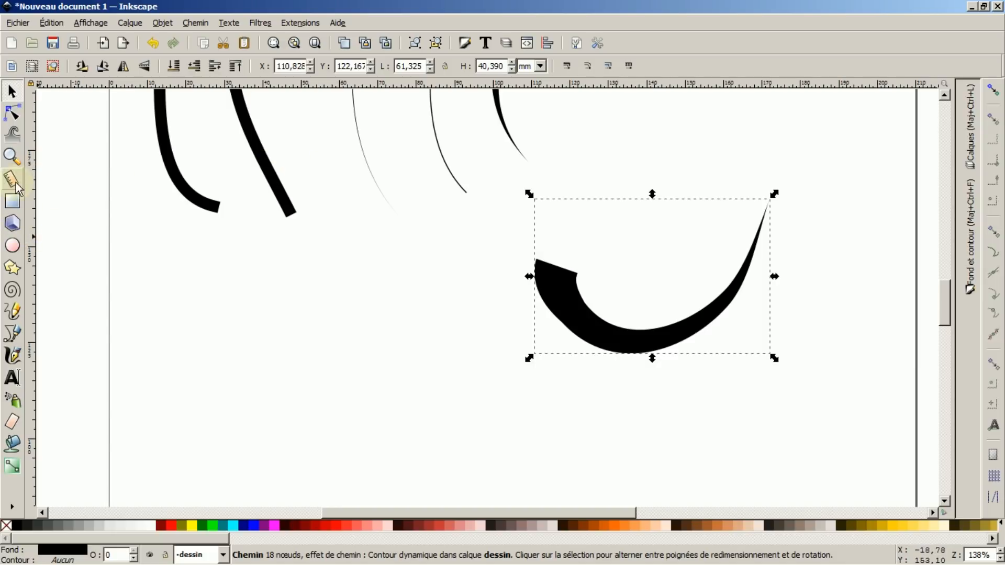
# Draw three short tapered Pencil strokes with the Triangle décroissant shape, one below the thin lines and two right of the row, keeping that shape setting
pyautogui.click(11, 156)
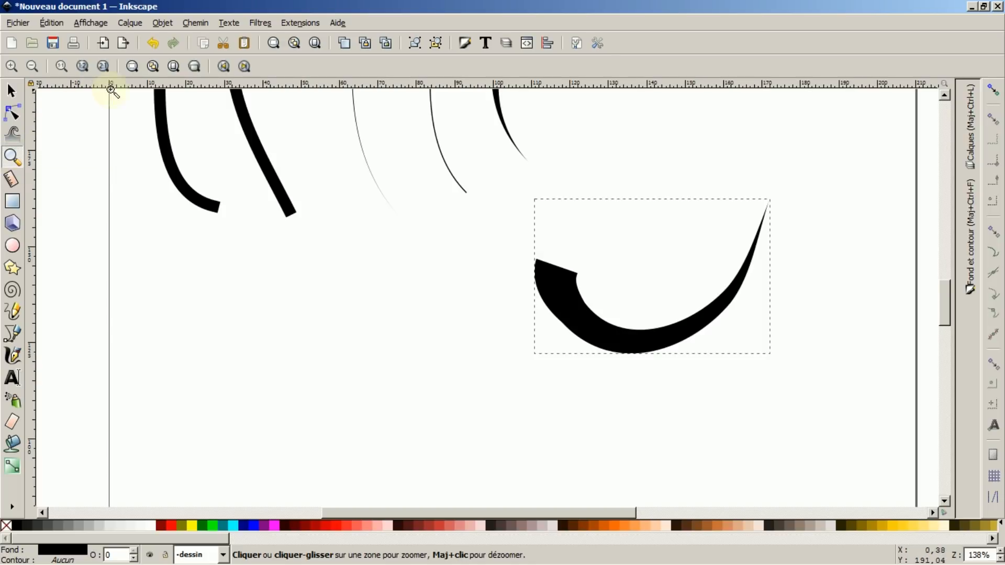
pyautogui.click(31, 65)
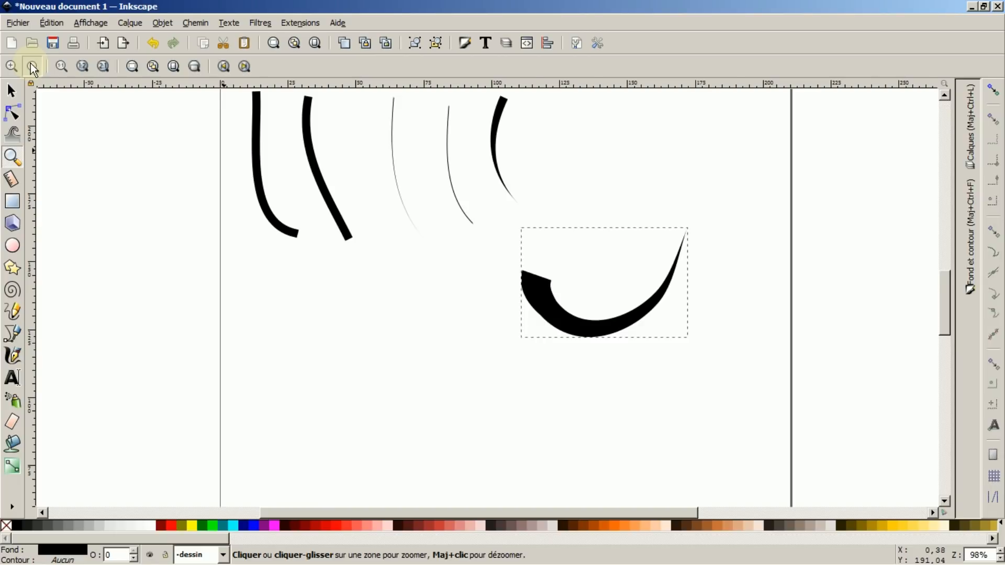
pyautogui.click(30, 63)
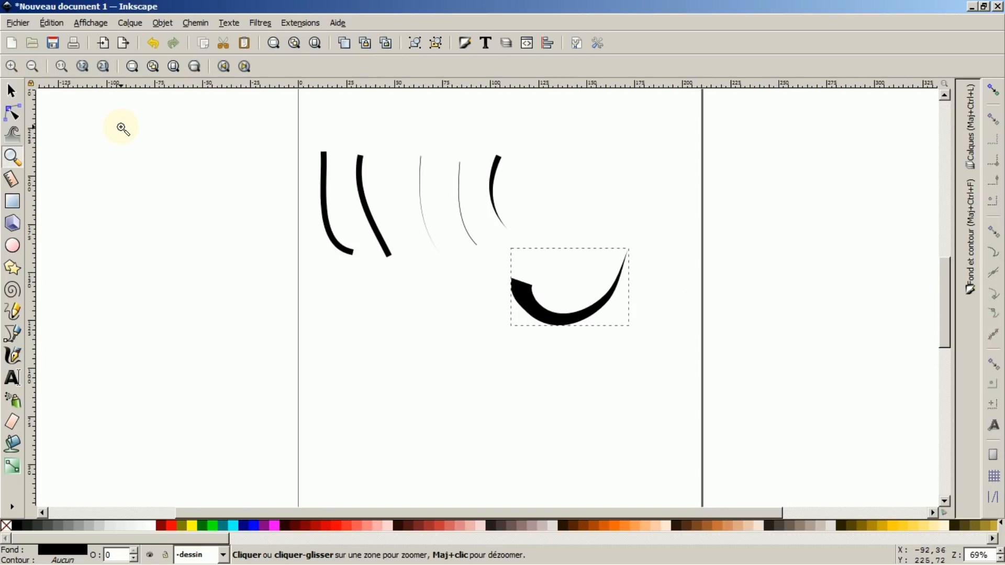
pyautogui.click(13, 313)
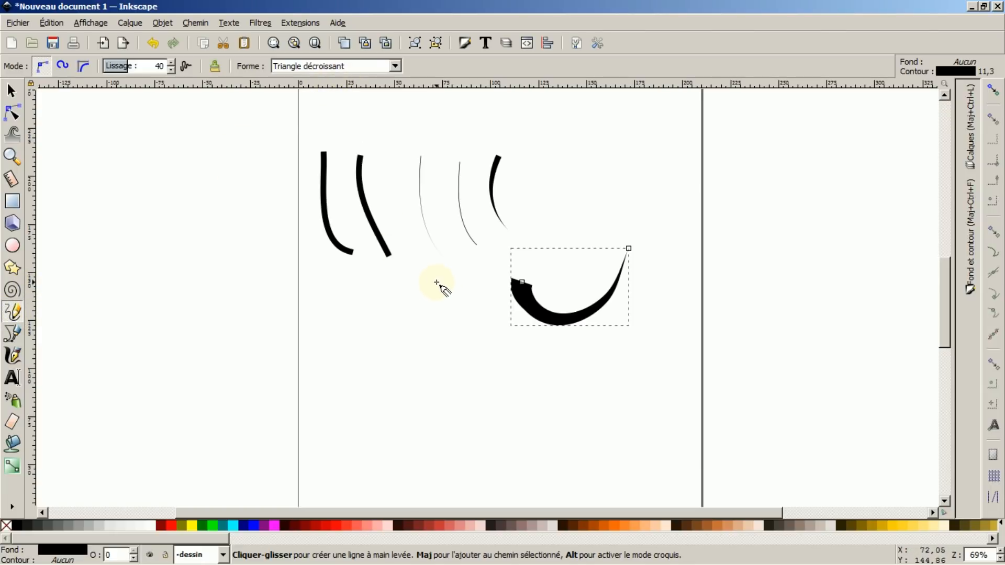
pyautogui.moveTo(442, 277)
pyautogui.mouseDown()
pyautogui.moveTo(440, 346)
pyautogui.moveTo(458, 348)
pyautogui.mouseUp()
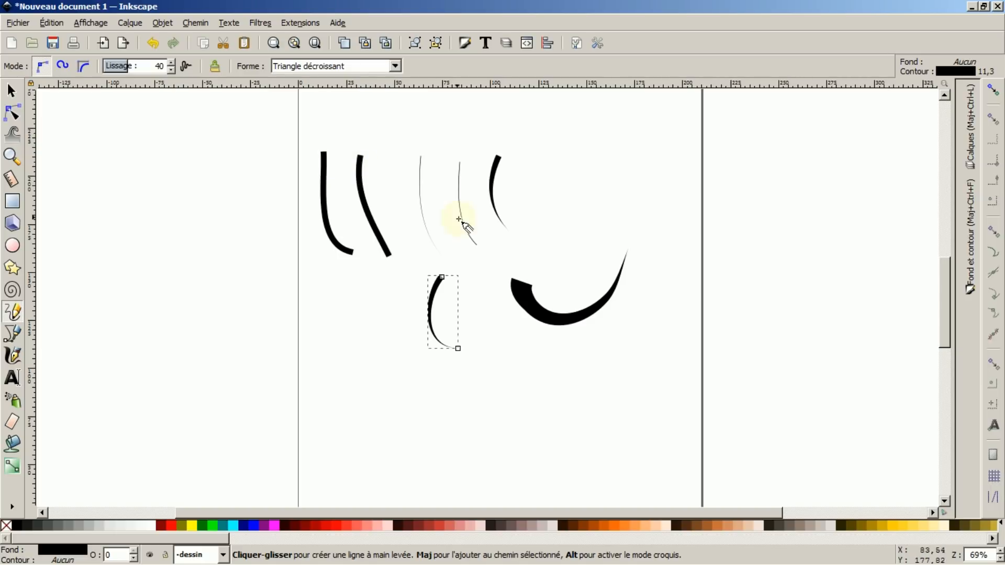
pyautogui.moveTo(559, 178)
pyautogui.mouseDown()
pyautogui.moveTo(567, 242)
pyautogui.moveTo(587, 187)
pyautogui.moveTo(593, 244)
pyautogui.mouseUp()
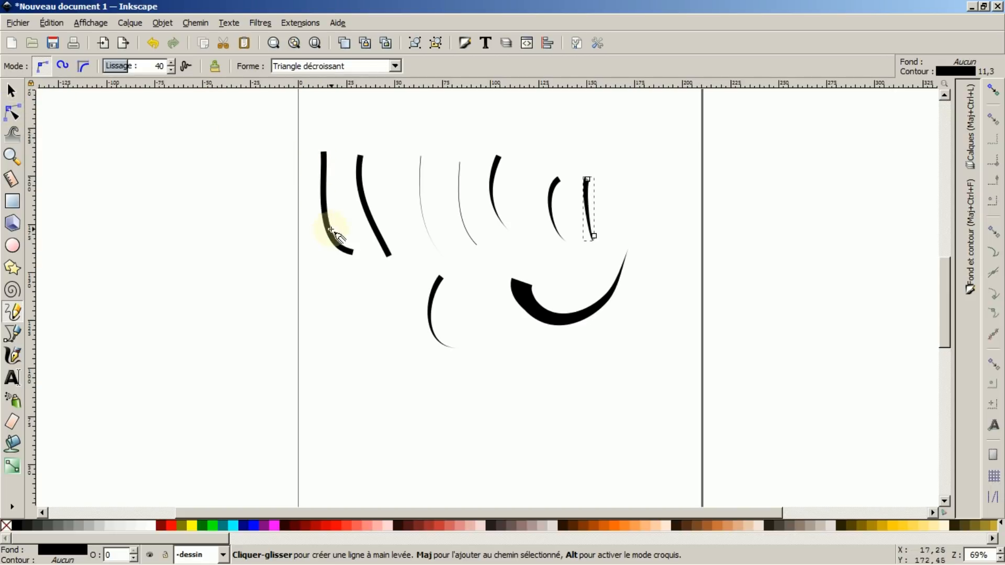
pyautogui.click(396, 66)
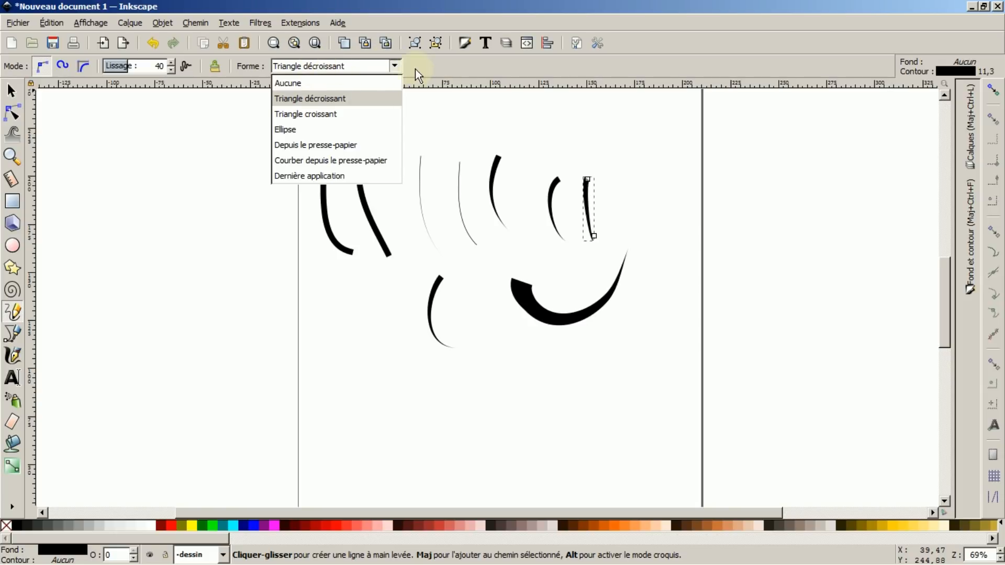
pyautogui.click(394, 62)
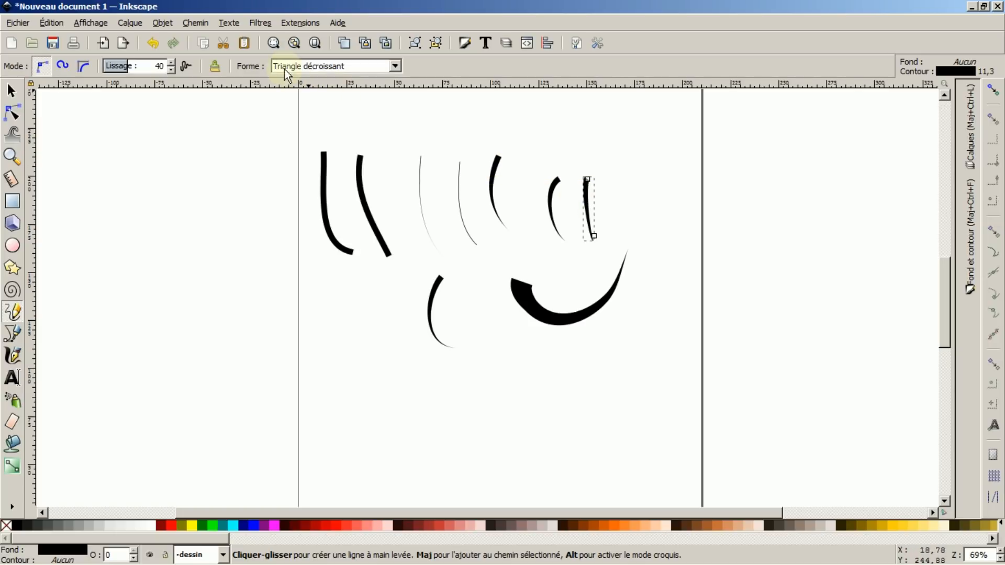
# Delete all the strokes on the dessin layer
pyautogui.click(12, 91)
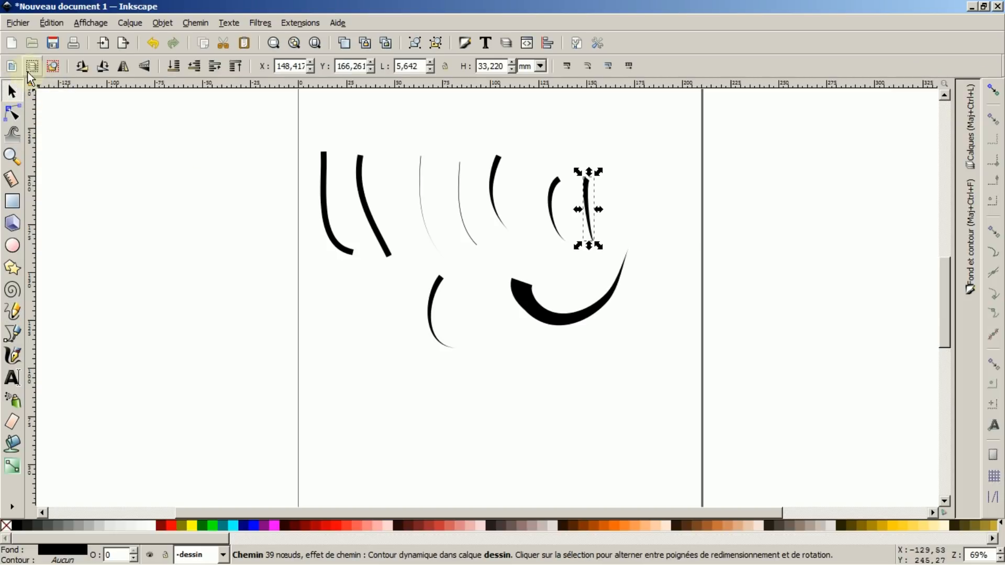
pyautogui.click(13, 66)
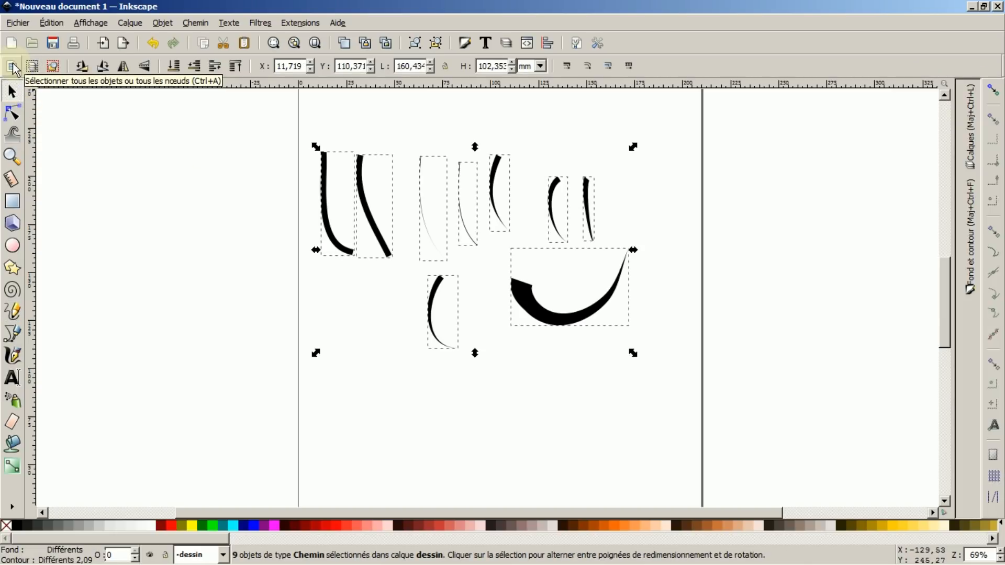
pyautogui.press('Delete')
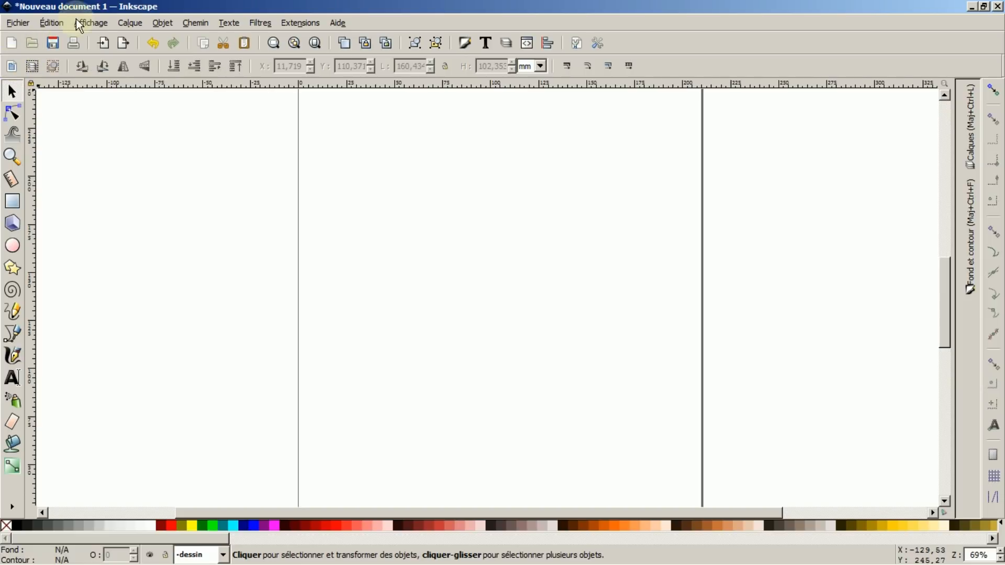
# Draw a large angular S-shaped Pencil stroke with the Ellipse shape, and delete it
pyautogui.click(13, 312)
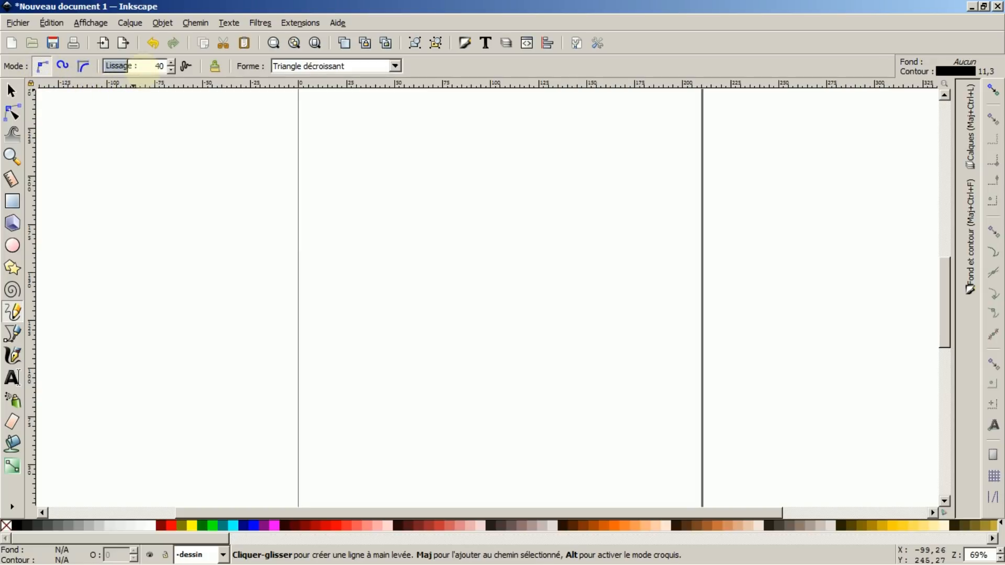
pyautogui.click(394, 67)
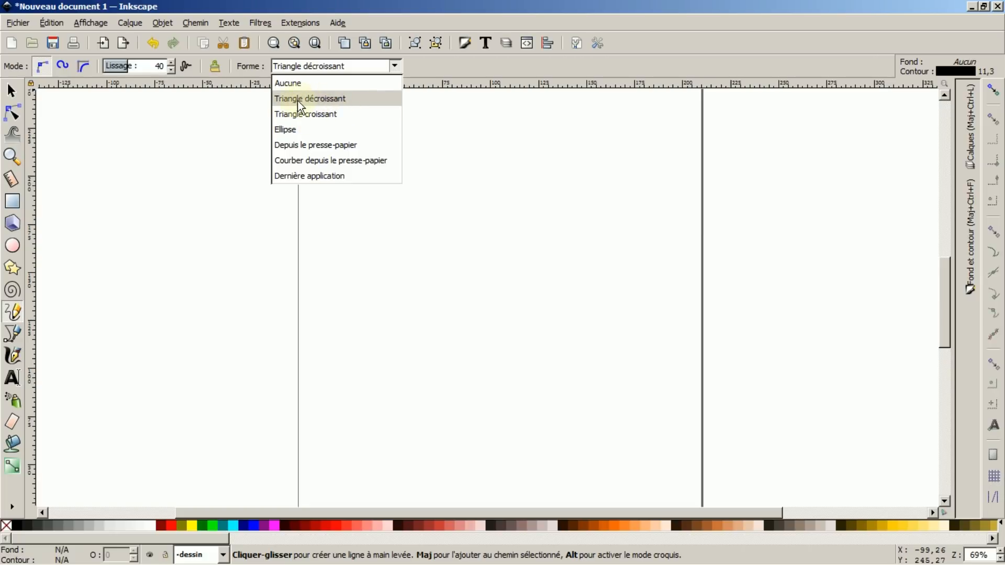
pyautogui.click(283, 130)
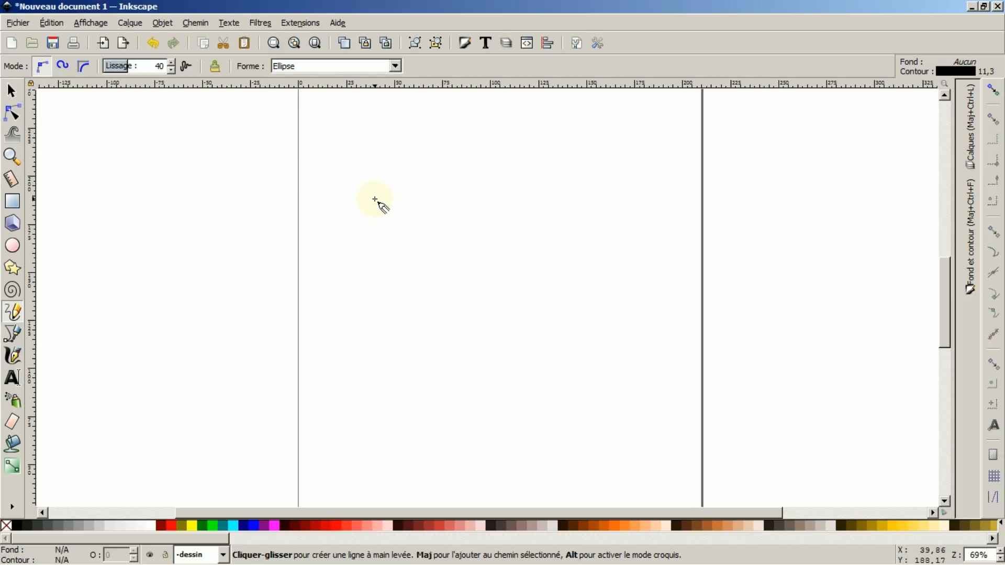
pyautogui.moveTo(417, 137)
pyautogui.mouseDown()
pyautogui.moveTo(369, 141)
pyautogui.moveTo(369, 196)
pyautogui.moveTo(502, 205)
pyautogui.moveTo(517, 278)
pyautogui.moveTo(404, 291)
pyautogui.mouseUp()
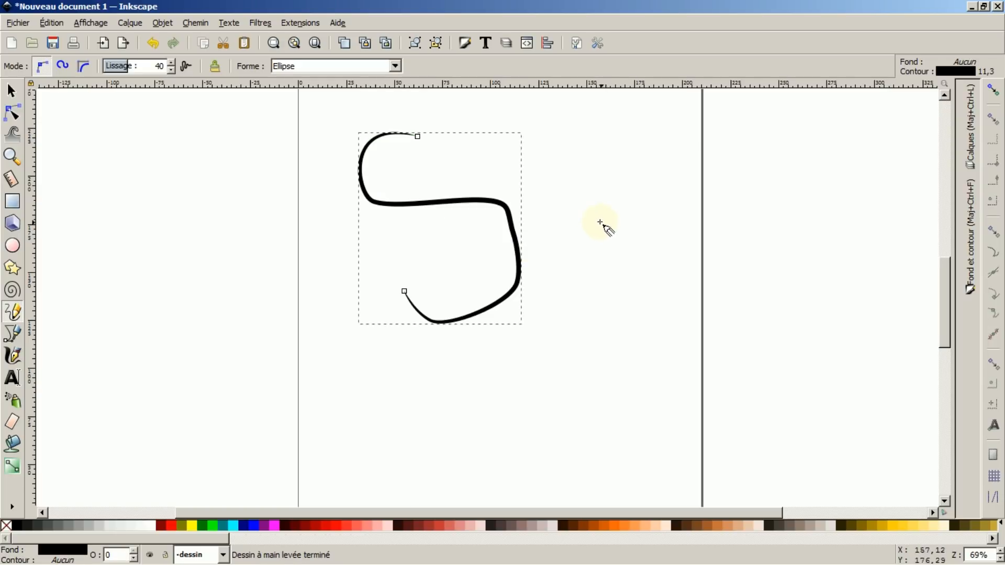
pyautogui.moveTo(413, 148); pyautogui.dragTo(412, 143)
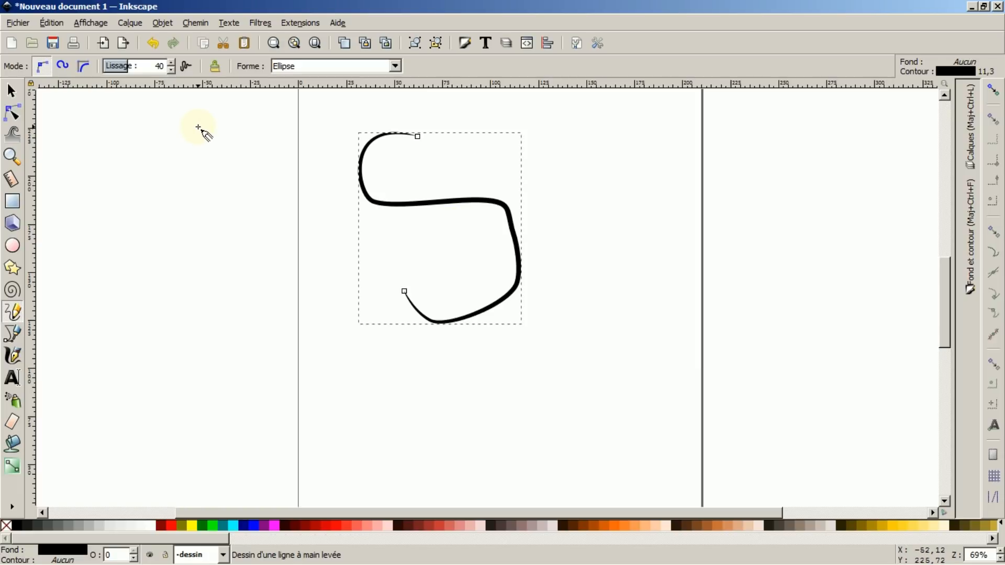
pyautogui.press('Delete')
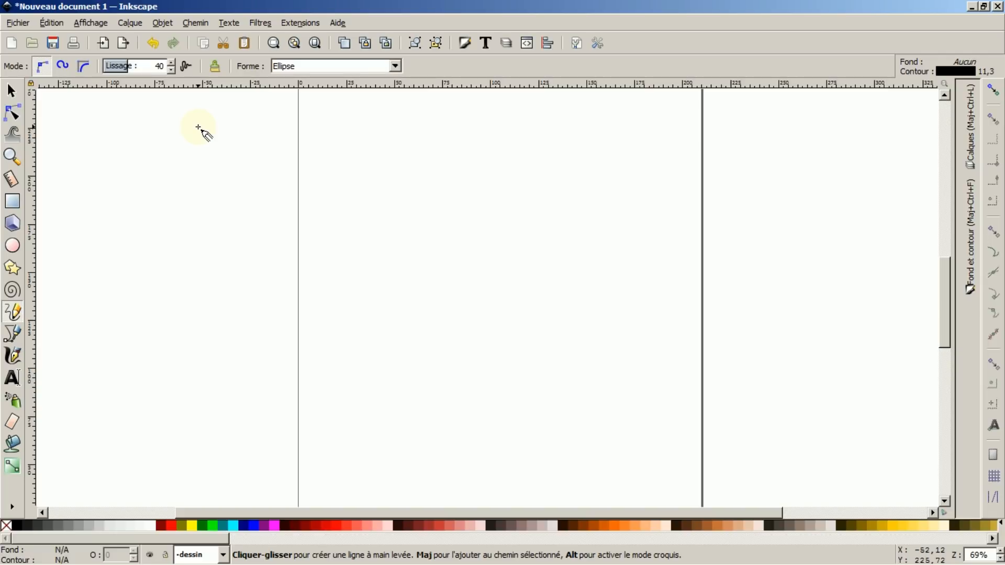
# Draw a J-shaped Pencil stroke with the Triangle décroissant shape and, beside it, an S-shaped stroke about 25 by 71 mm with the Ellipse shape
pyautogui.click(395, 65)
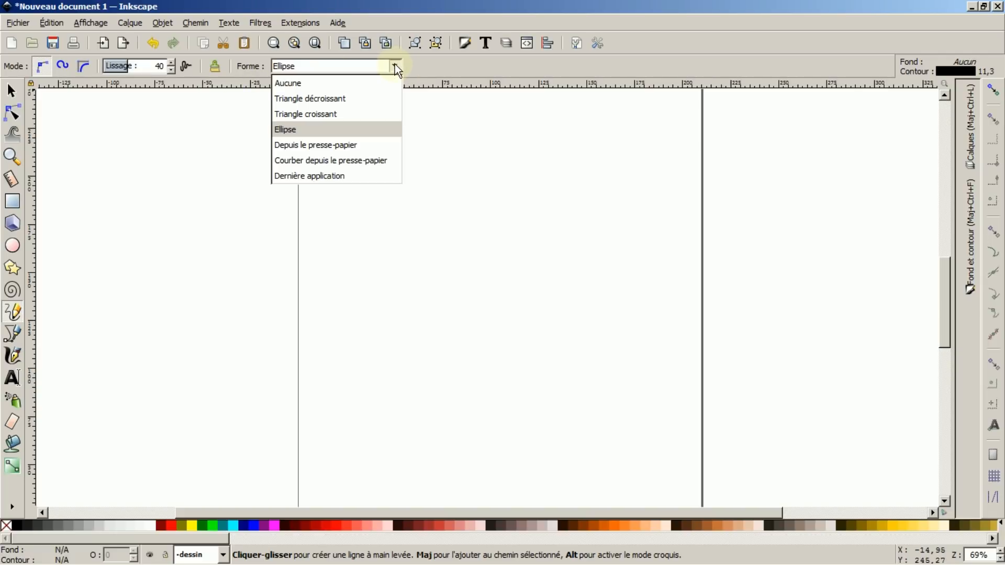
pyautogui.click(319, 98)
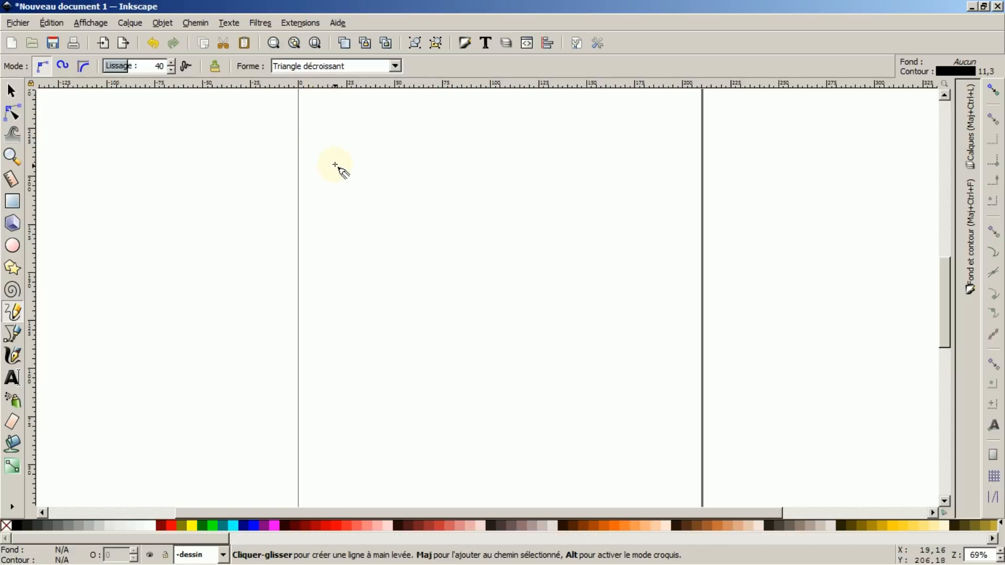
pyautogui.moveTo(340, 155)
pyautogui.mouseDown()
pyautogui.moveTo(352, 241)
pyautogui.moveTo(395, 248)
pyautogui.mouseUp()
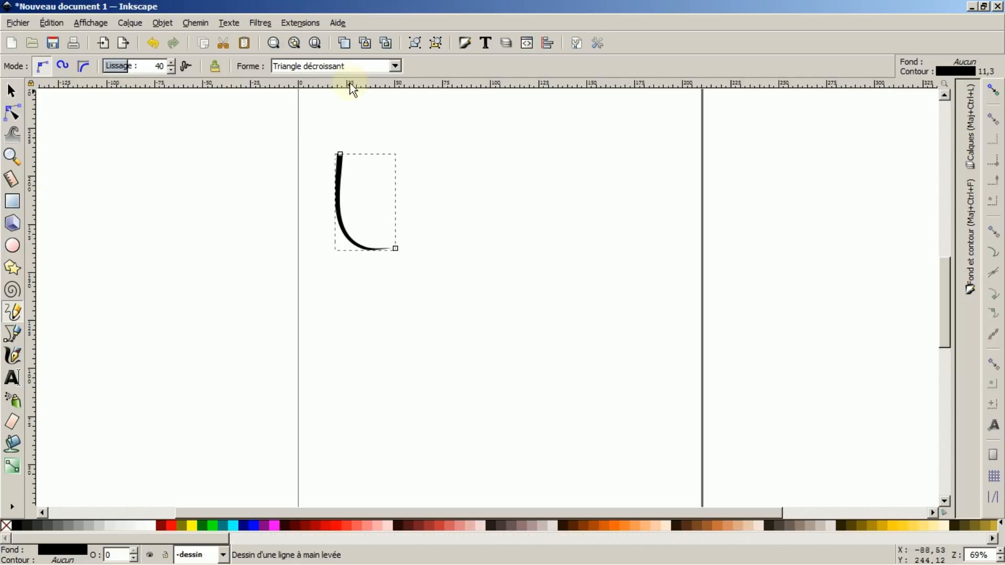
pyautogui.click(395, 67)
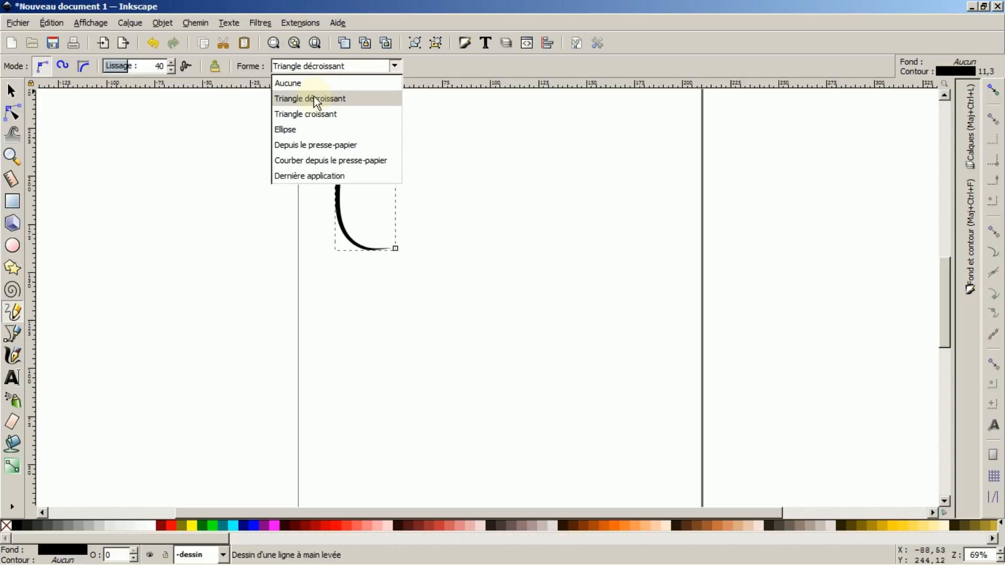
pyautogui.click(291, 129)
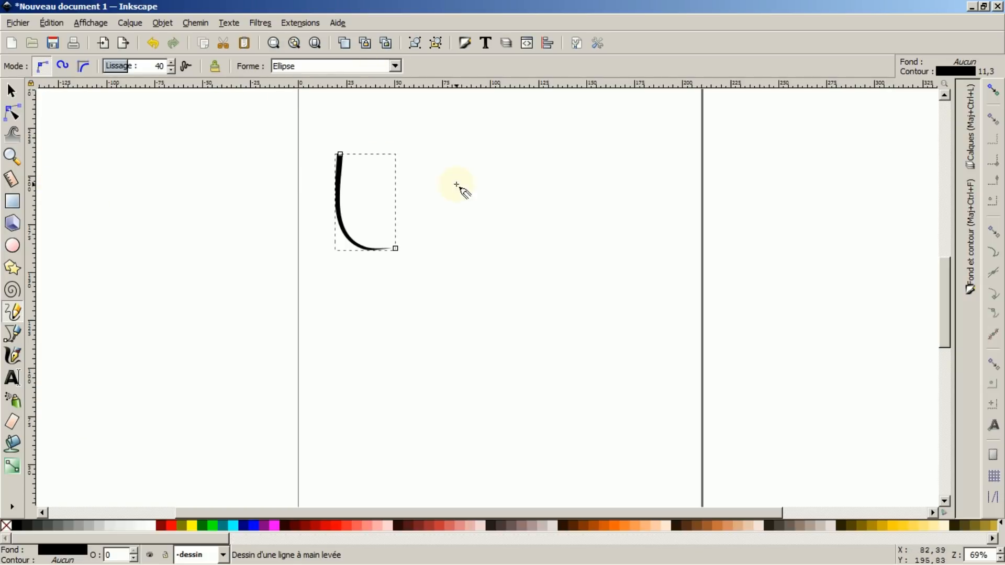
pyautogui.moveTo(475, 160)
pyautogui.mouseDown()
pyautogui.moveTo(476, 246)
pyautogui.moveTo(455, 294)
pyautogui.moveTo(435, 294)
pyautogui.mouseUp()
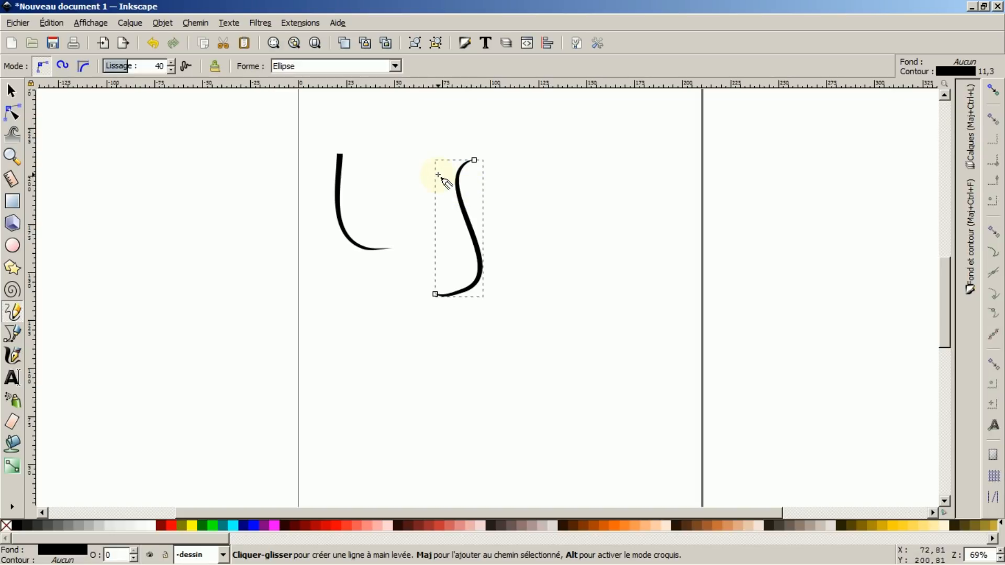
# Delete both the J-shaped and the S-shaped comparison strokes
pyautogui.click(11, 91)
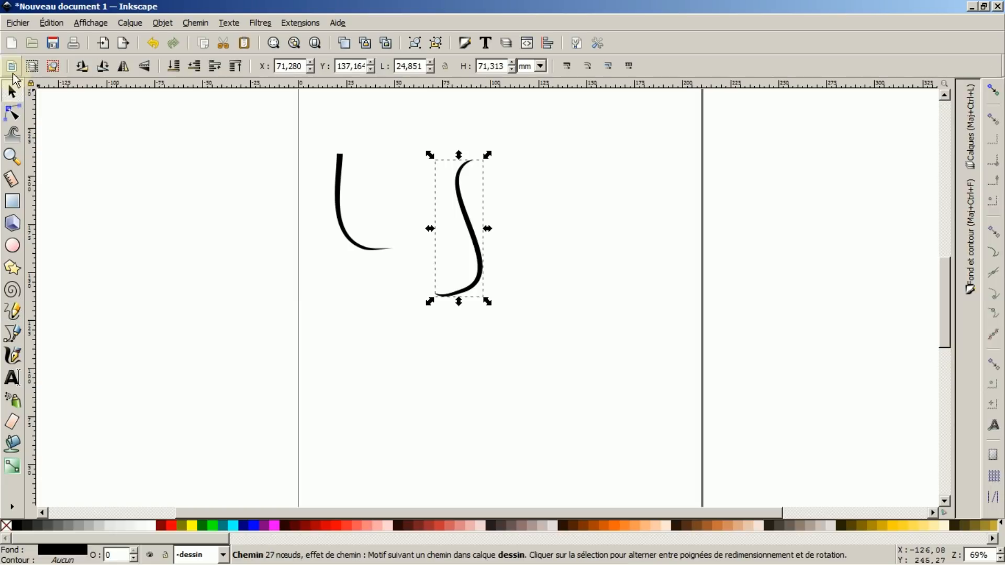
pyautogui.click(12, 68)
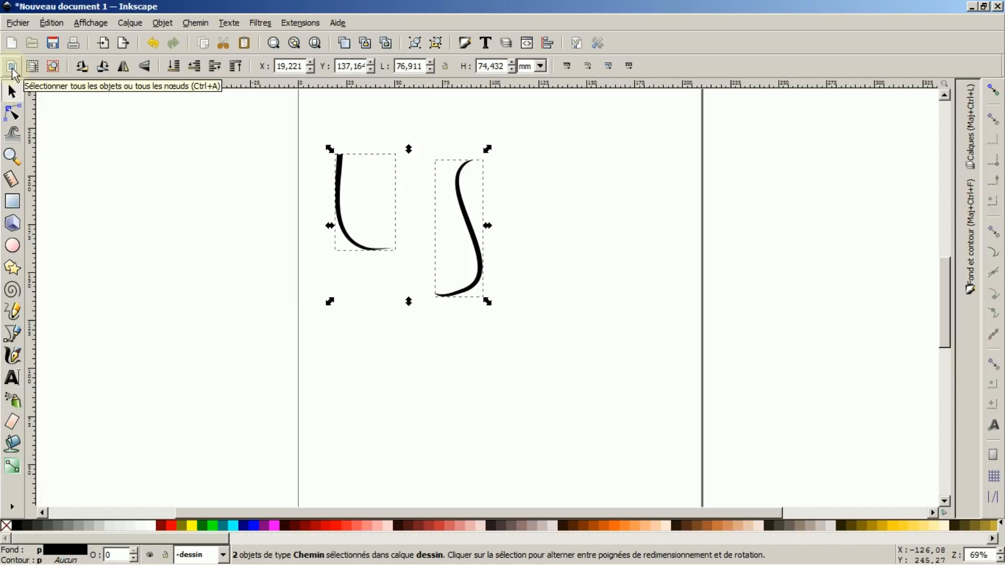
pyautogui.press('Delete')
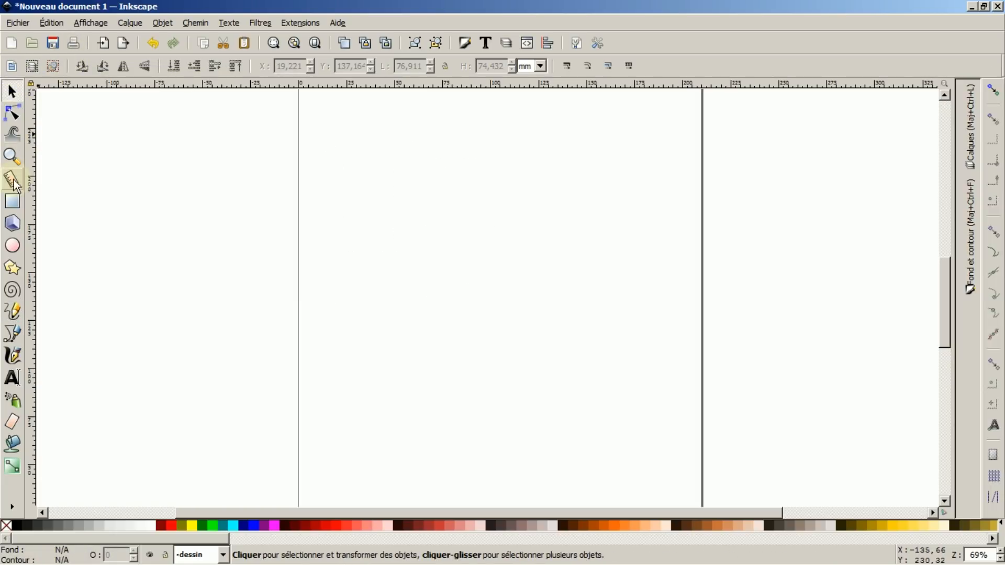
# With the Ellipse shape, draw an S-shaped Pencil stroke about 101 mm tall and a C-like curve about 30 by 35 mm to its right
pyautogui.click(12, 311)
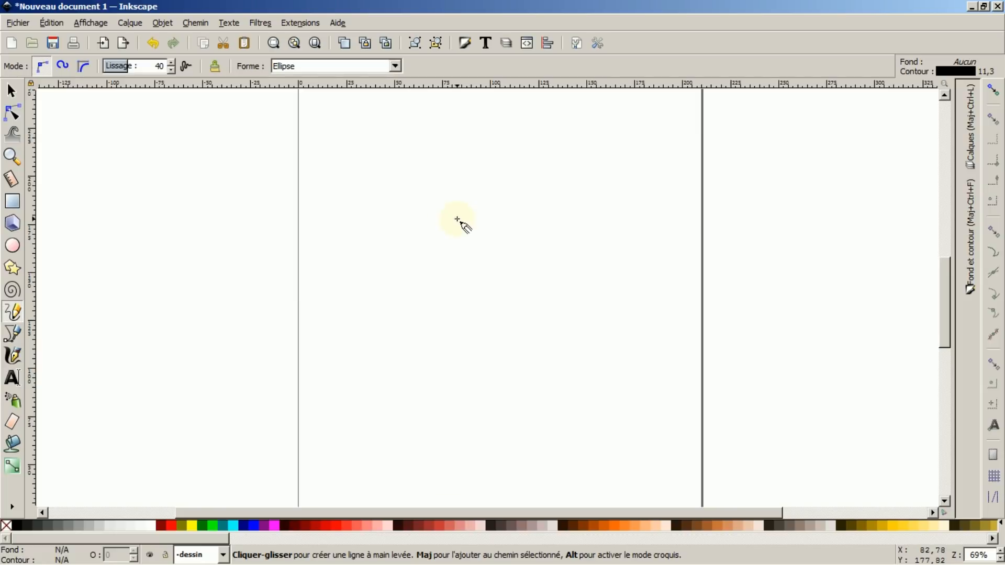
pyautogui.moveTo(523, 156)
pyautogui.mouseDown()
pyautogui.moveTo(504, 143)
pyautogui.moveTo(457, 179)
pyautogui.moveTo(500, 238)
pyautogui.moveTo(522, 306)
pyautogui.moveTo(460, 329)
pyautogui.moveTo(445, 295)
pyautogui.mouseUp()
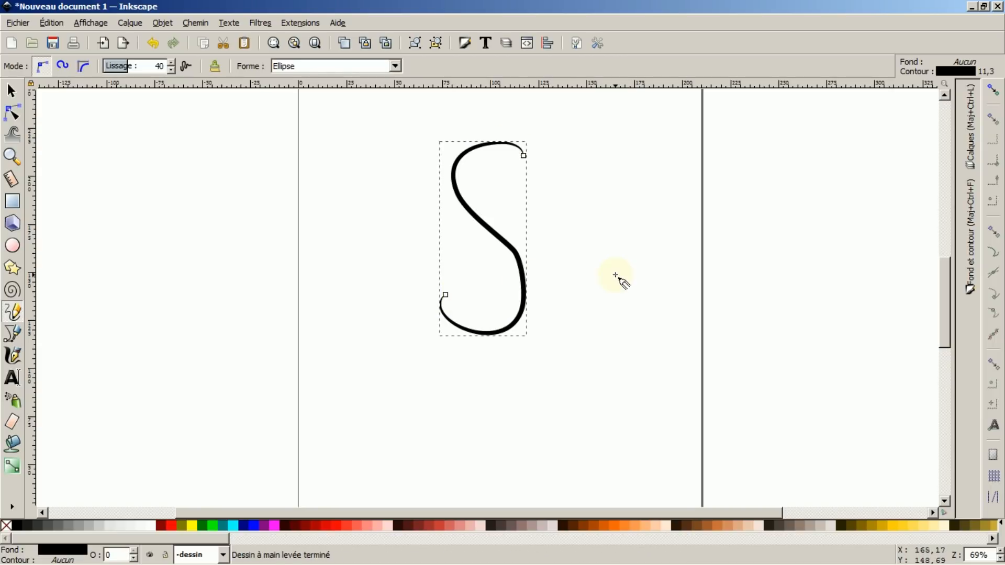
pyautogui.moveTo(611, 165)
pyautogui.mouseDown()
pyautogui.moveTo(624, 223)
pyautogui.moveTo(659, 229)
pyautogui.mouseUp()
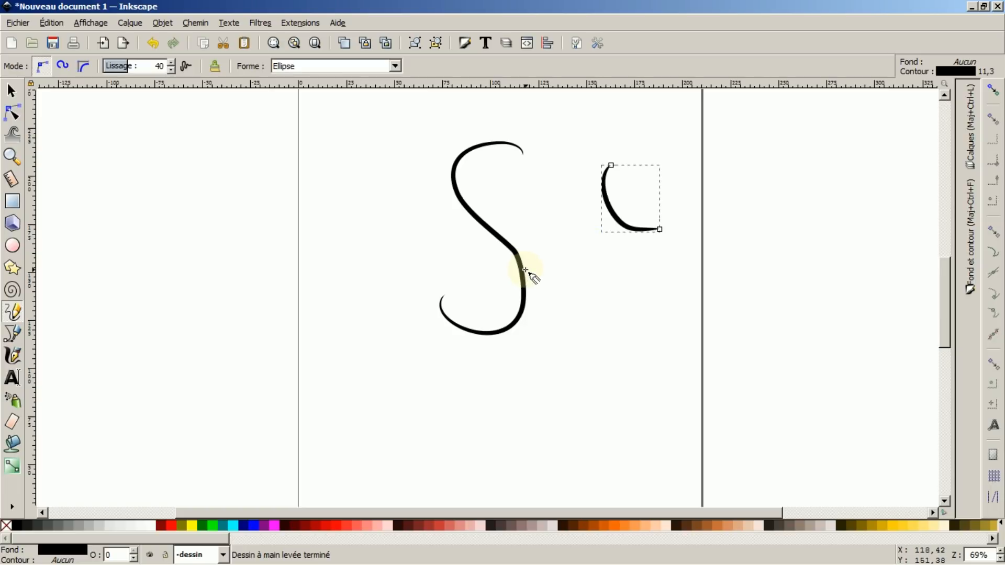
pyautogui.moveTo(525, 270); pyautogui.dragTo(526, 270)
# Delete the S-shaped stroke and the C-like curve, and reactivate the Pencil tool
pyautogui.click(11, 90)
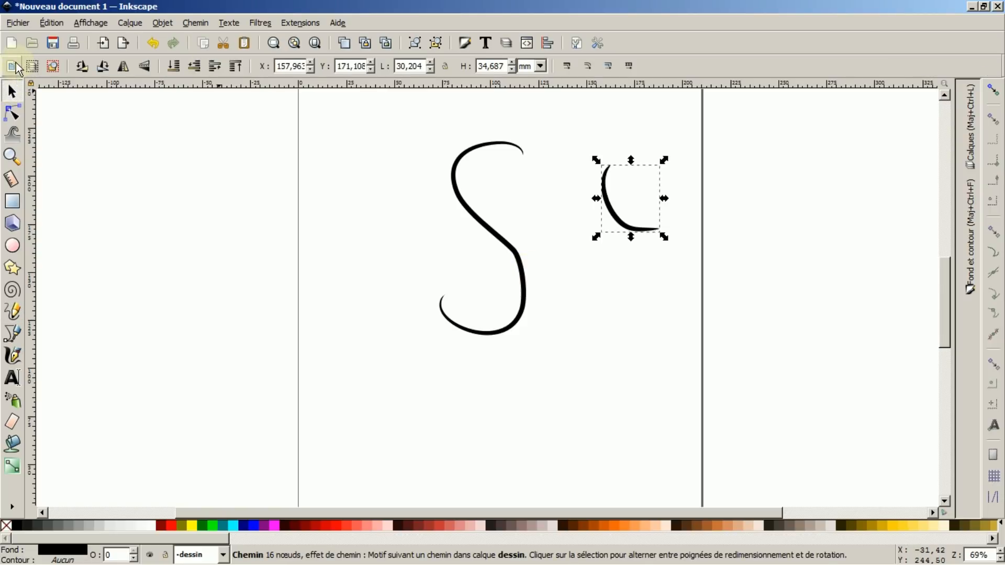
pyautogui.click(15, 68)
pyautogui.press('Delete')
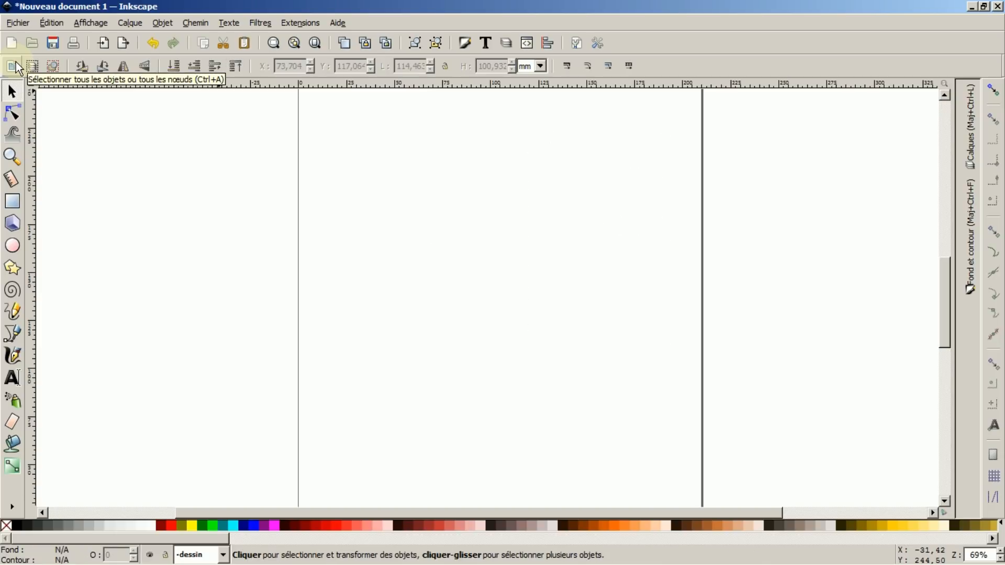
pyautogui.click(10, 316)
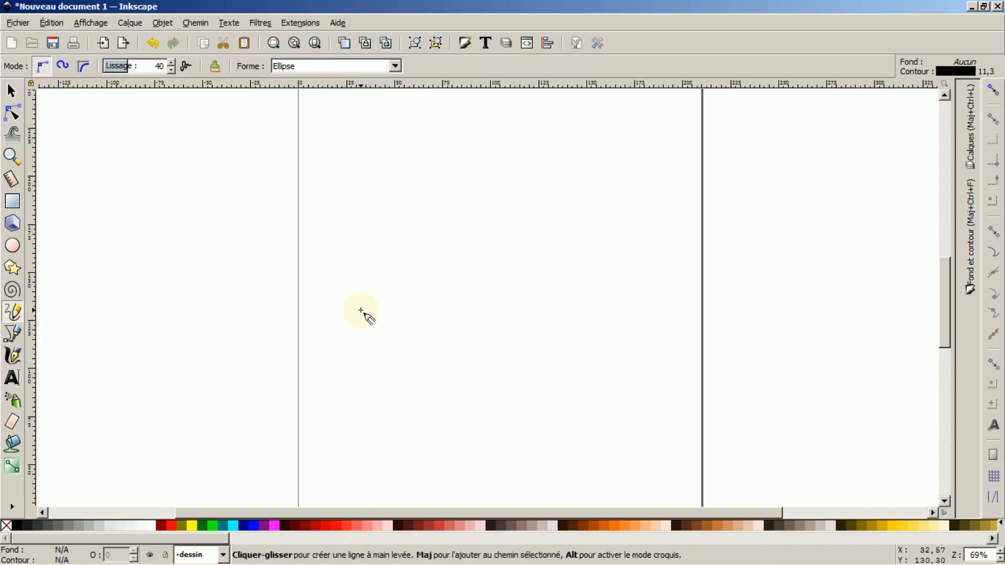
# Draw a straight horizontal Pencil line about 105 mm long with the Ellipse shape in the middle of the page
pyautogui.click(380, 301)
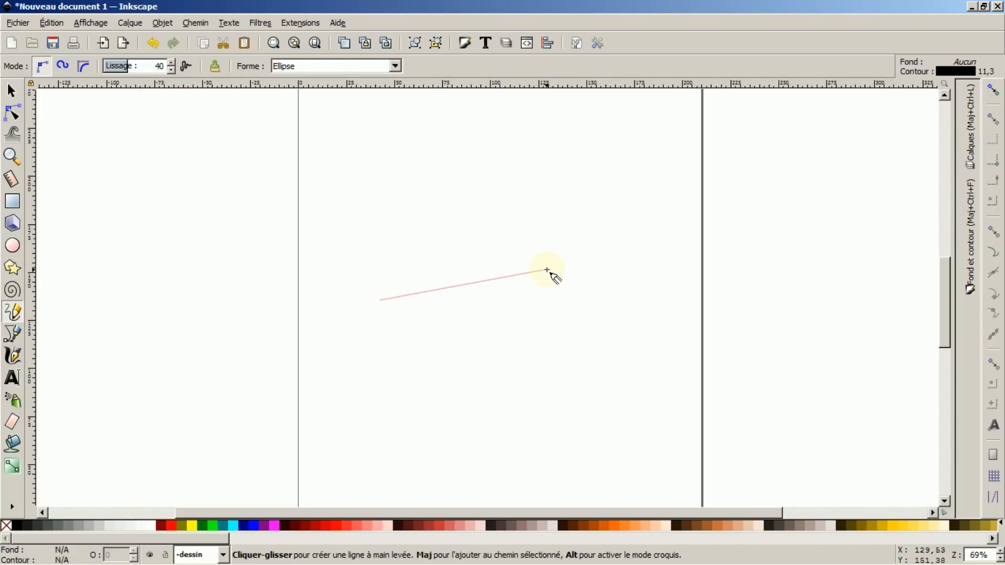
pyautogui.click(583, 294)
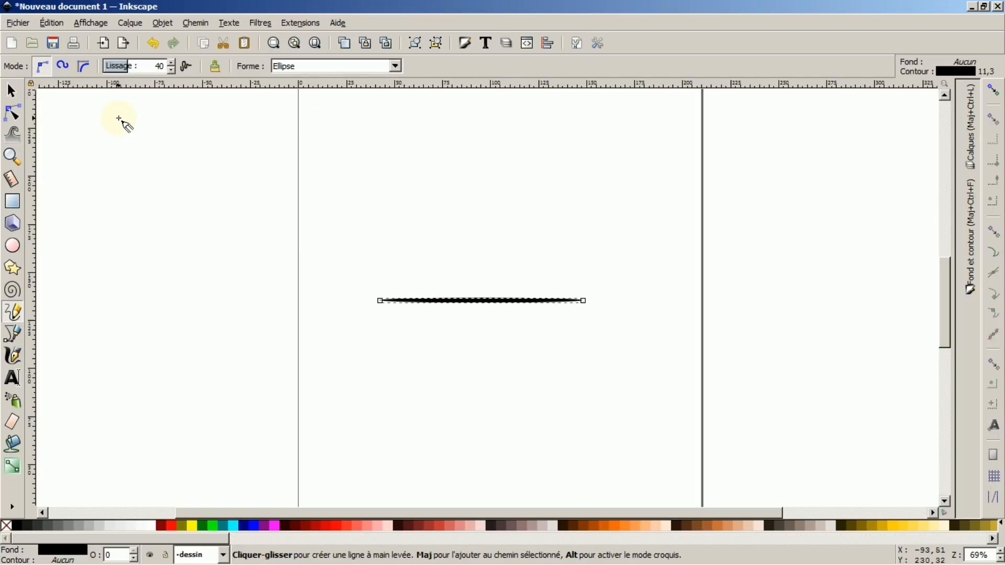
pyautogui.click(11, 157)
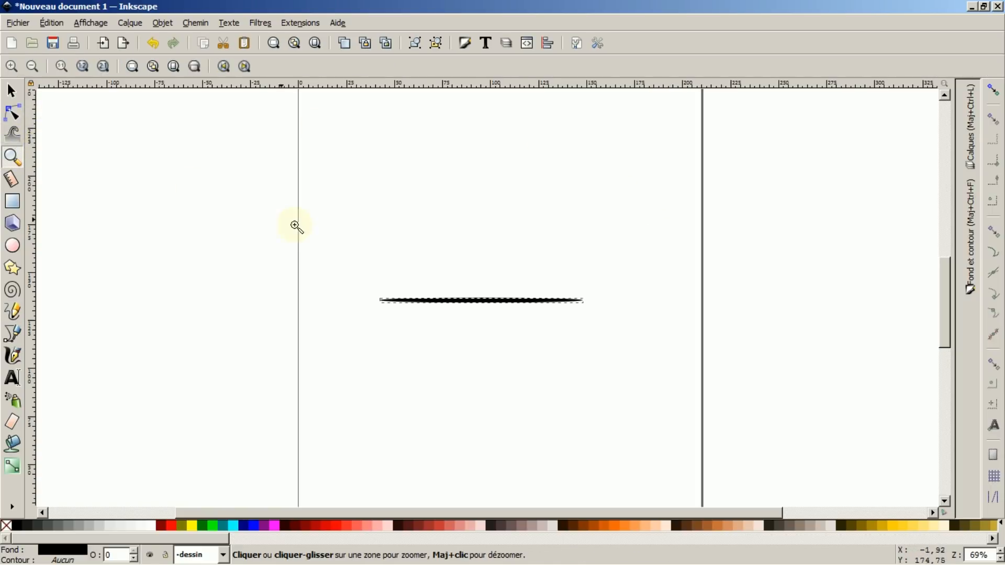
pyautogui.click(451, 288)
pyautogui.click(452, 287)
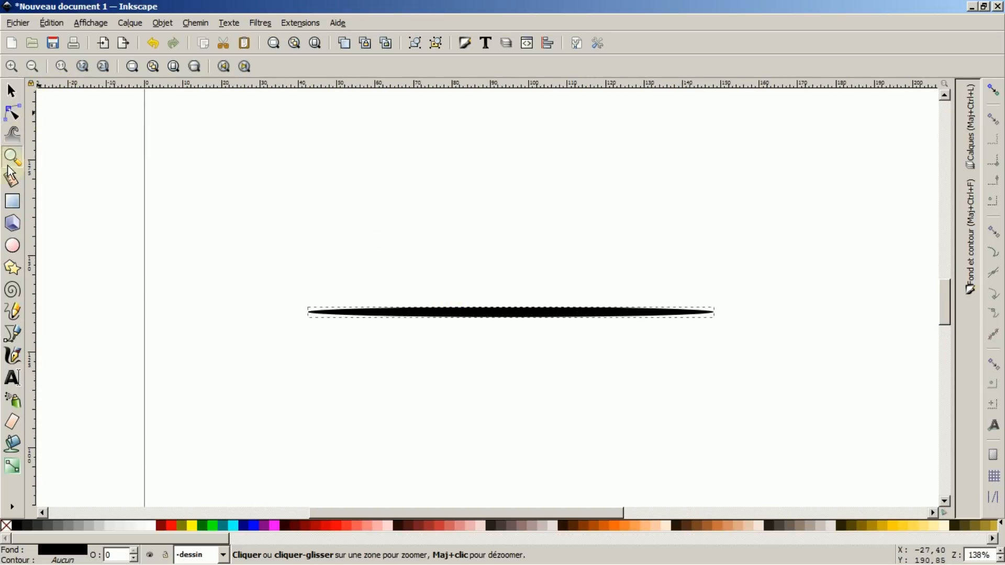
# Thicken the ellipse-shaped line to about 15 mm by lowering its width handle
pyautogui.click(13, 311)
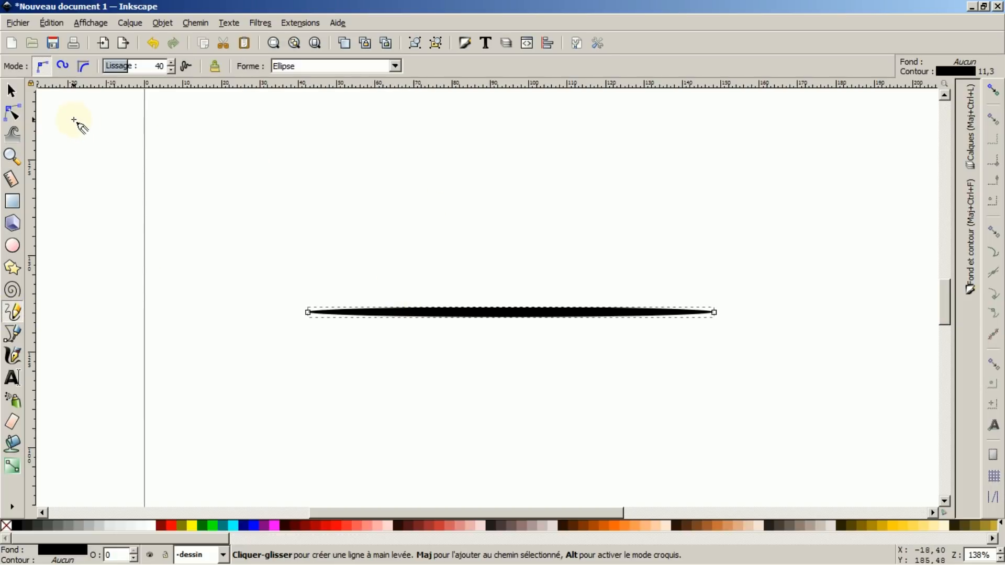
pyautogui.click(11, 114)
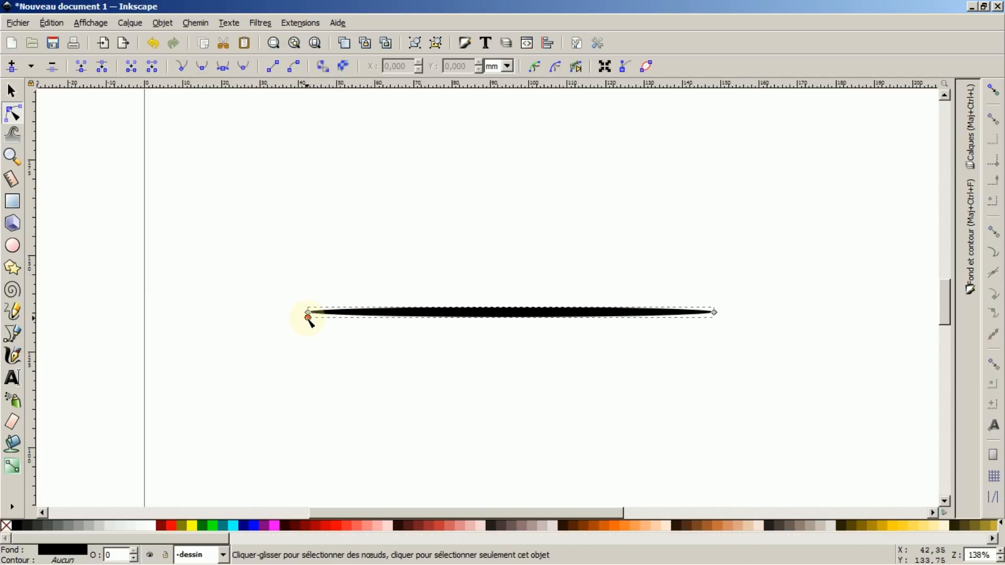
pyautogui.moveTo(308, 316); pyautogui.dragTo(309, 344)
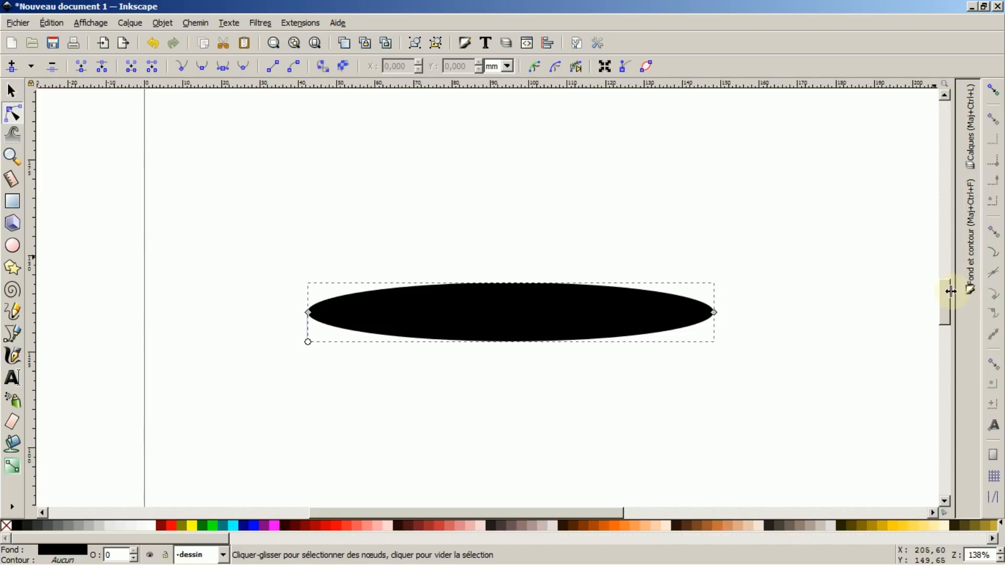
# Open the stroke's pattern circle at the page's upper-left corner for node editing
pyautogui.moveTo(948, 304); pyautogui.dragTo(949, 247)
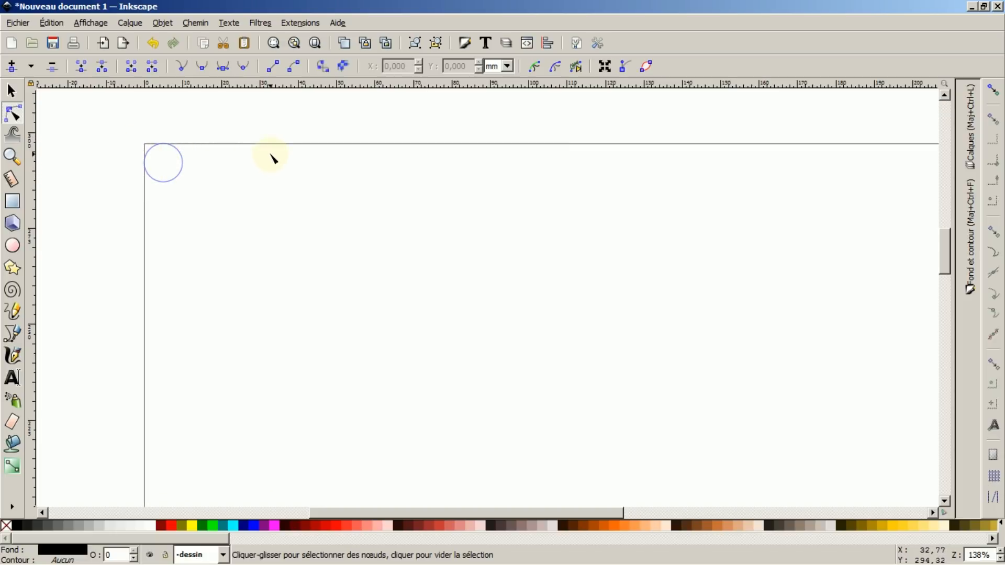
pyautogui.click(185, 173)
pyautogui.hotkey('ctrl', 'z')
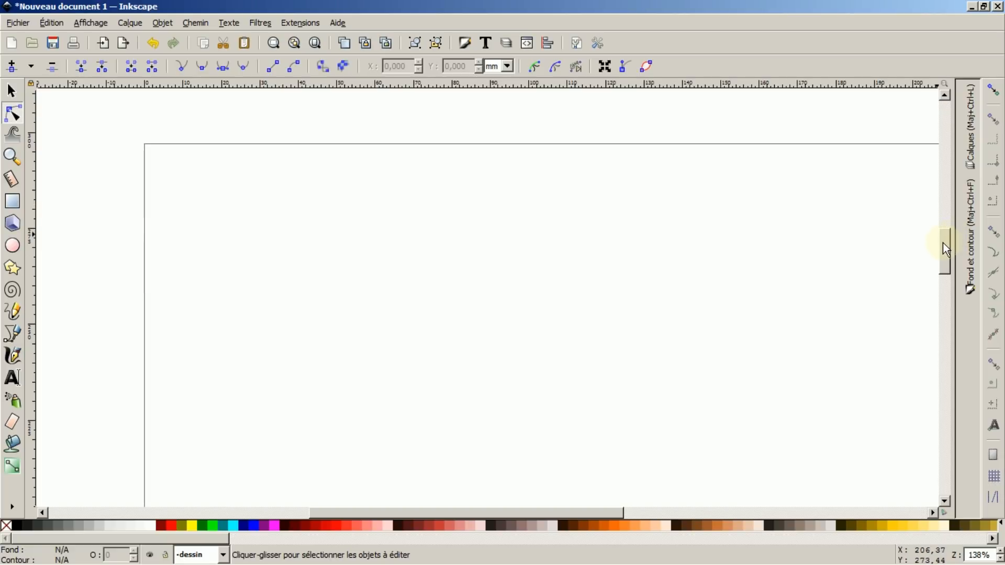
pyautogui.moveTo(942, 244); pyautogui.dragTo(942, 294)
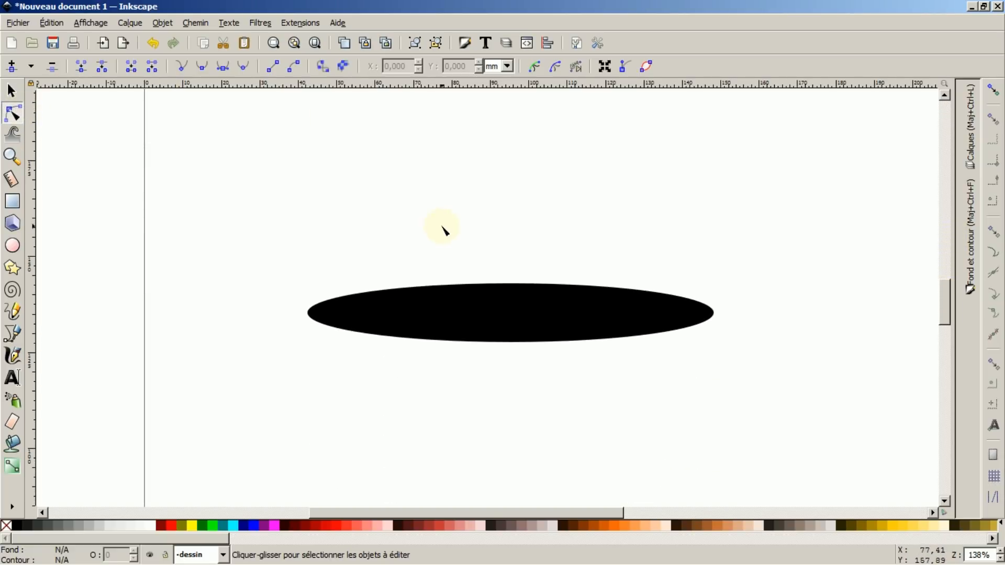
pyautogui.click(458, 300)
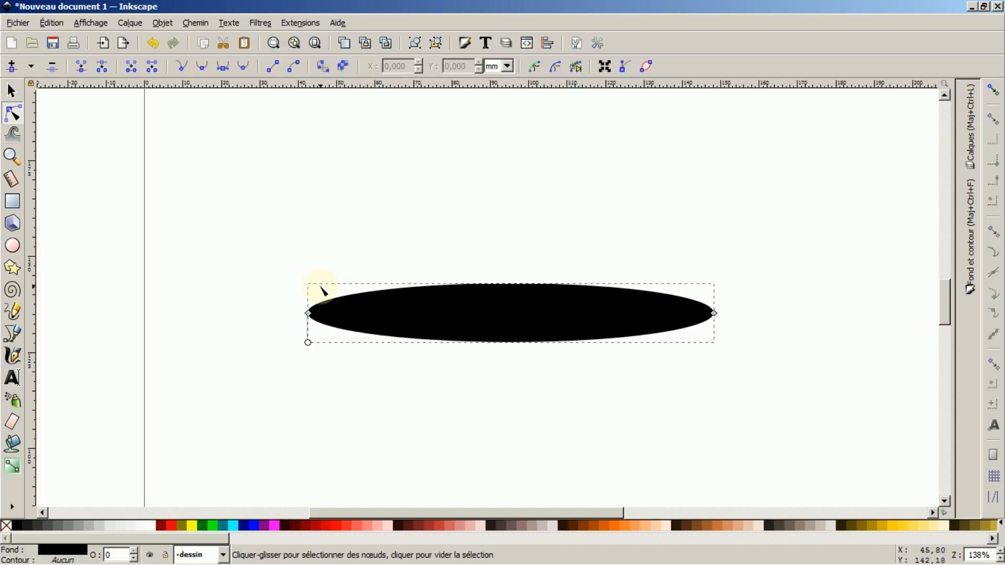
pyautogui.moveTo(945, 299); pyautogui.dragTo(949, 242)
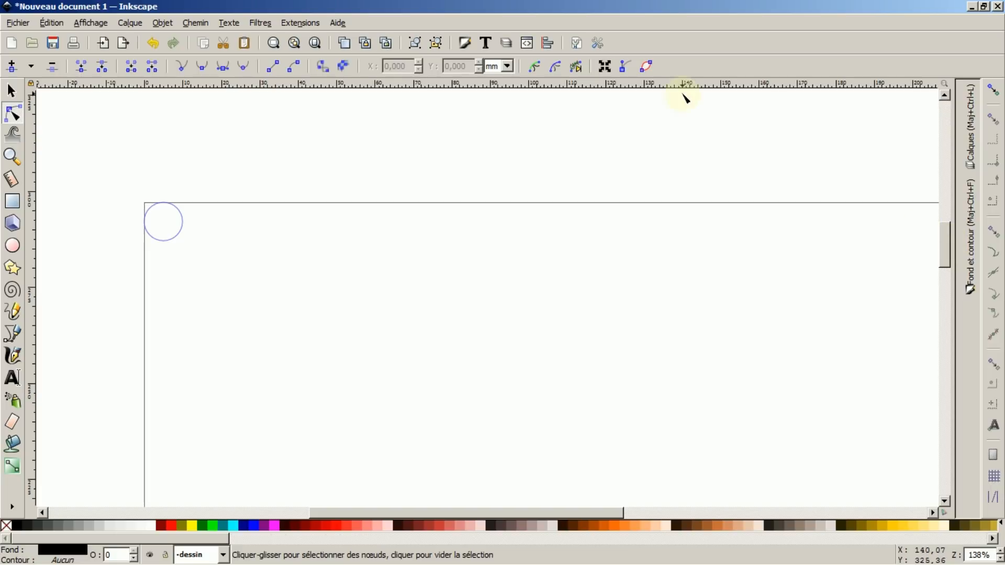
pyautogui.click(579, 69)
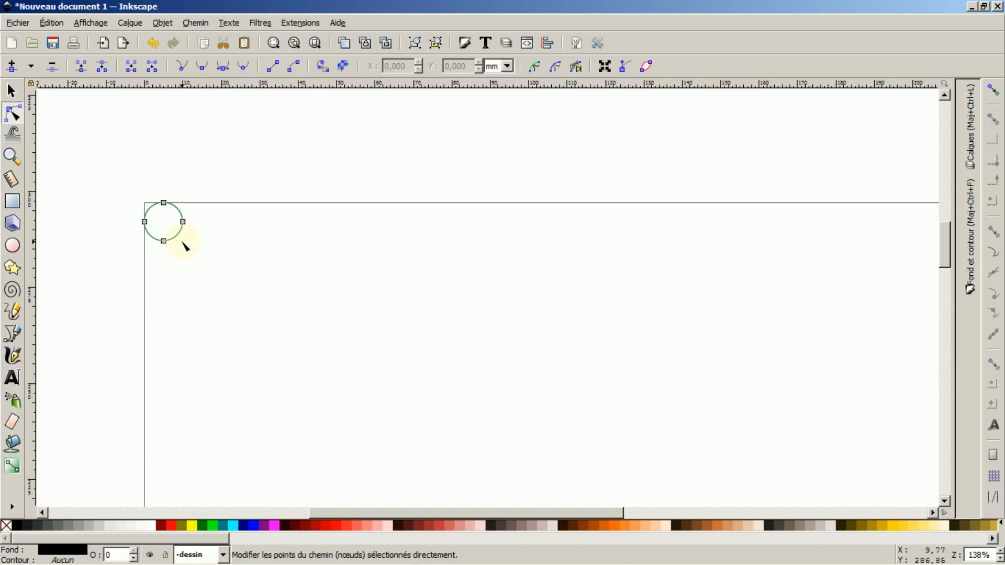
# Try pulling the pattern circle's bottom node down about 3.5 mm, examine the effect on the stroke, and undo it
pyautogui.moveTo(165, 243); pyautogui.dragTo(166, 257)
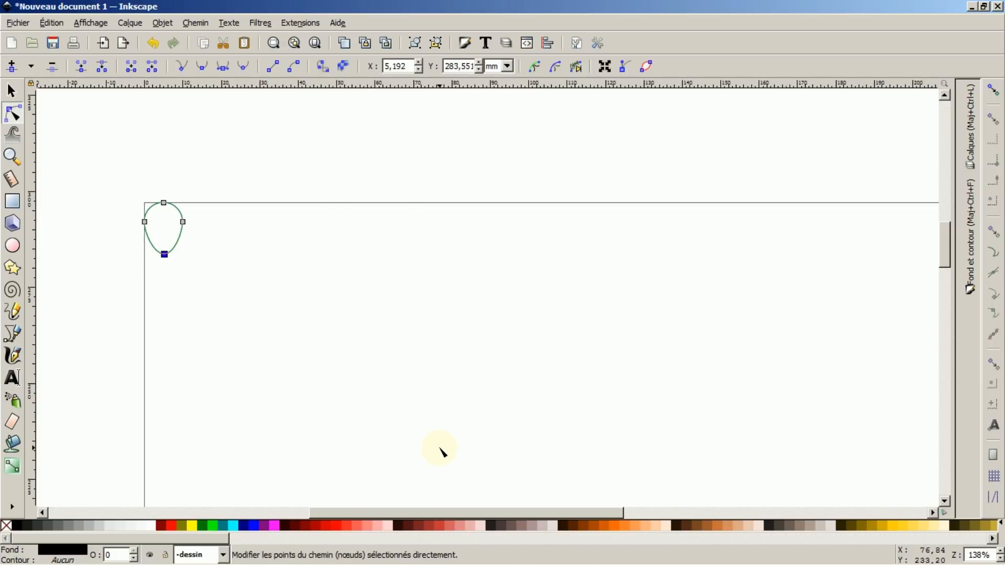
pyautogui.moveTo(946, 237); pyautogui.dragTo(944, 287)
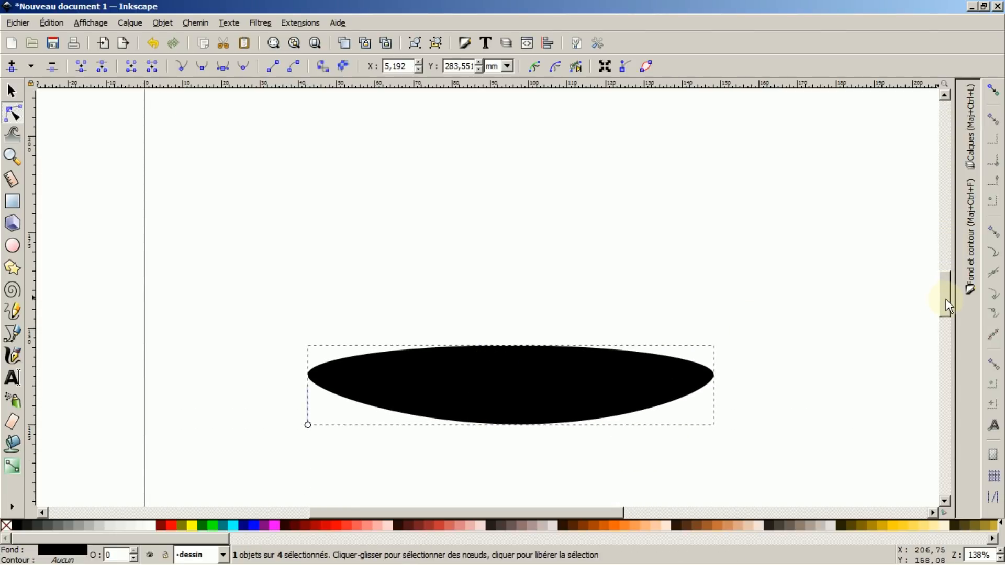
pyautogui.moveTo(944, 293); pyautogui.dragTo(955, 252)
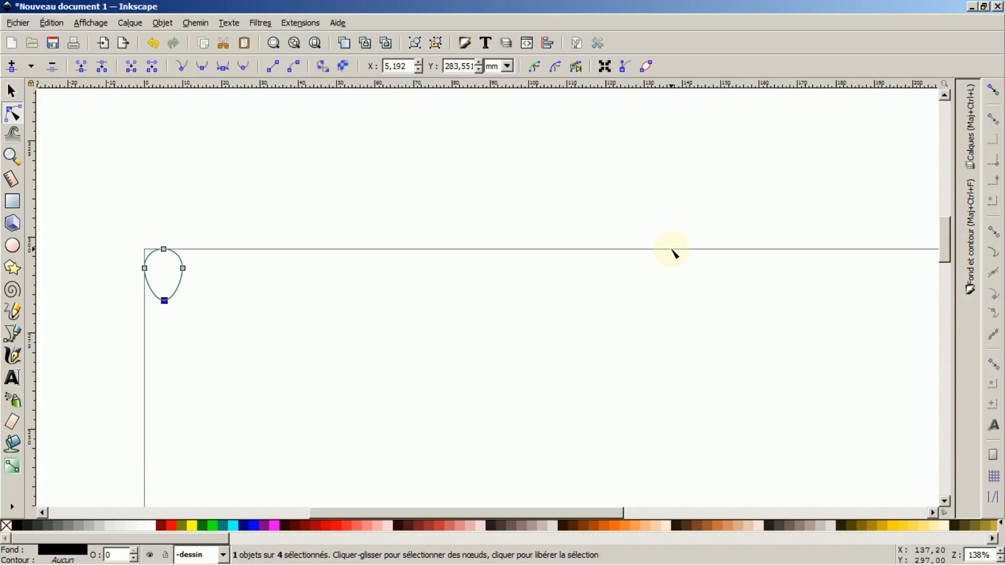
pyautogui.hotkey('ctrl', 'z')
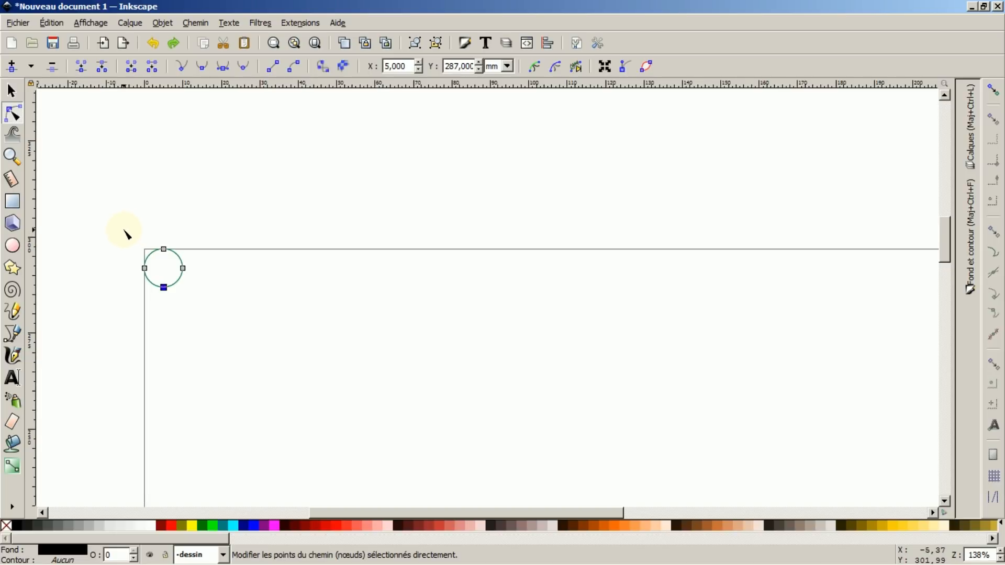
# Select all four nodes of the pattern circle and move it beside the thick stroke, just above its right end
pyautogui.moveTo(124, 230); pyautogui.dragTo(208, 308)
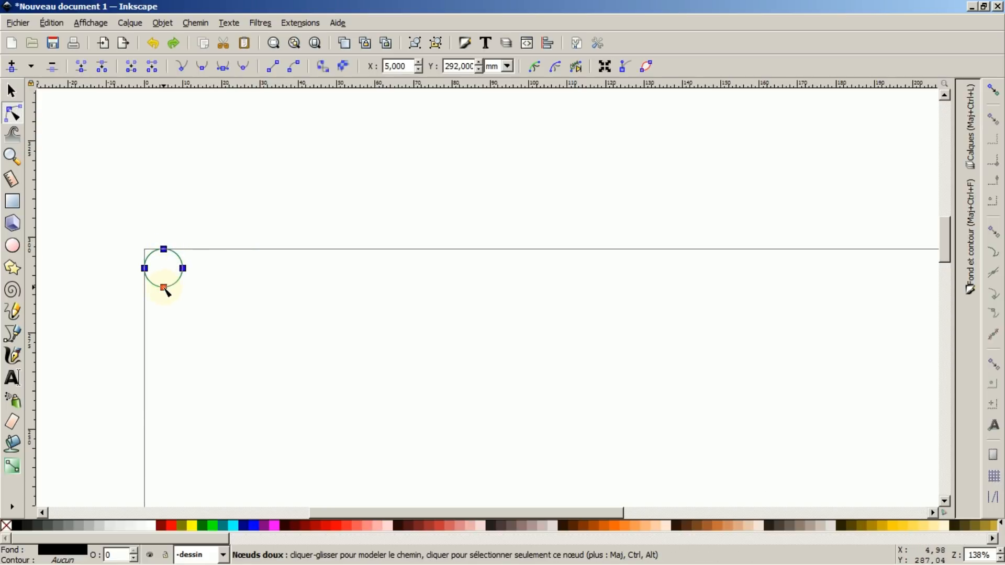
pyautogui.moveTo(164, 288); pyautogui.dragTo(576, 446)
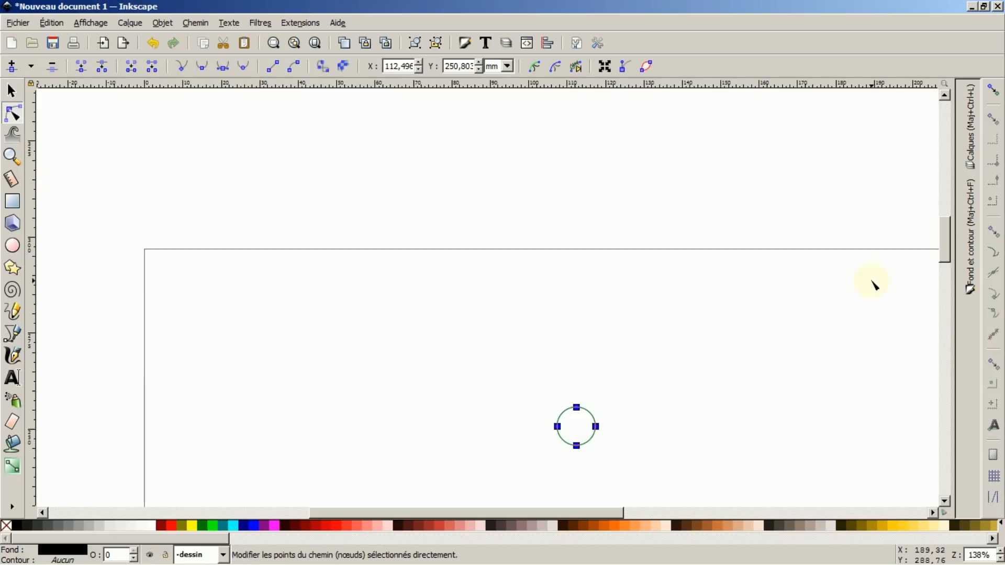
pyautogui.moveTo(943, 234); pyautogui.dragTo(945, 266)
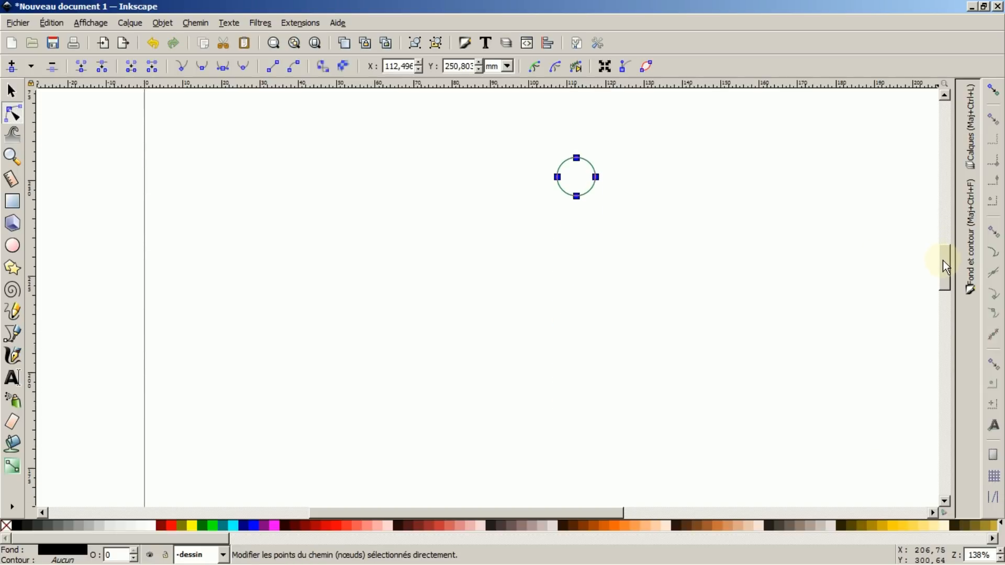
pyautogui.moveTo(576, 197); pyautogui.dragTo(667, 383)
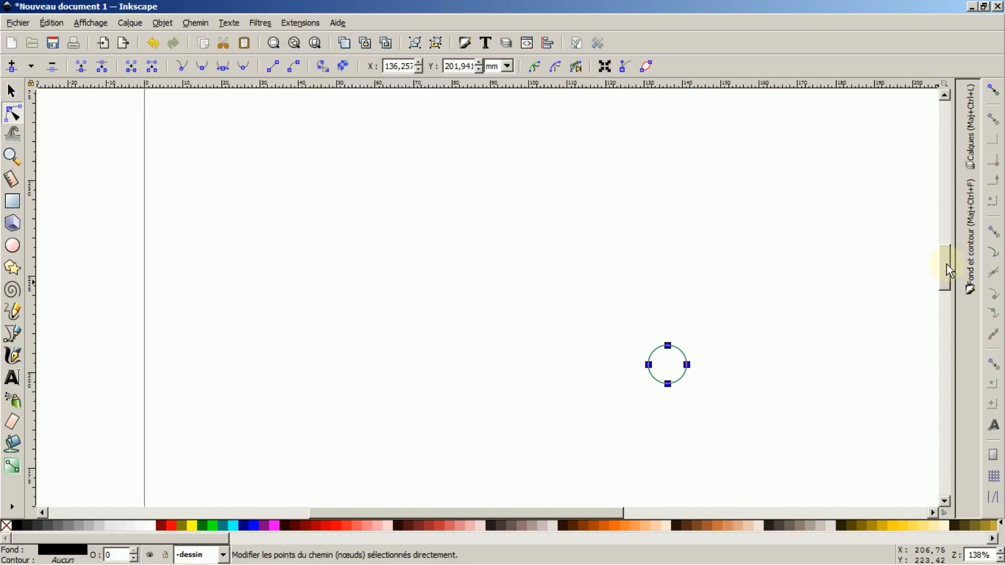
pyautogui.moveTo(946, 266); pyautogui.dragTo(940, 285)
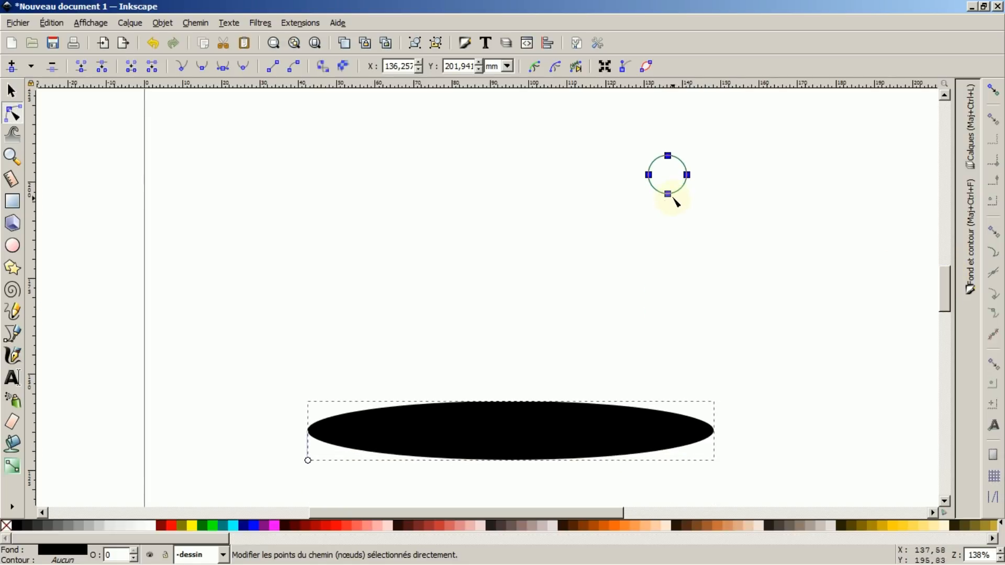
pyautogui.moveTo(668, 194); pyautogui.dragTo(767, 363)
pyautogui.moveTo(944, 286); pyautogui.dragTo(939, 303)
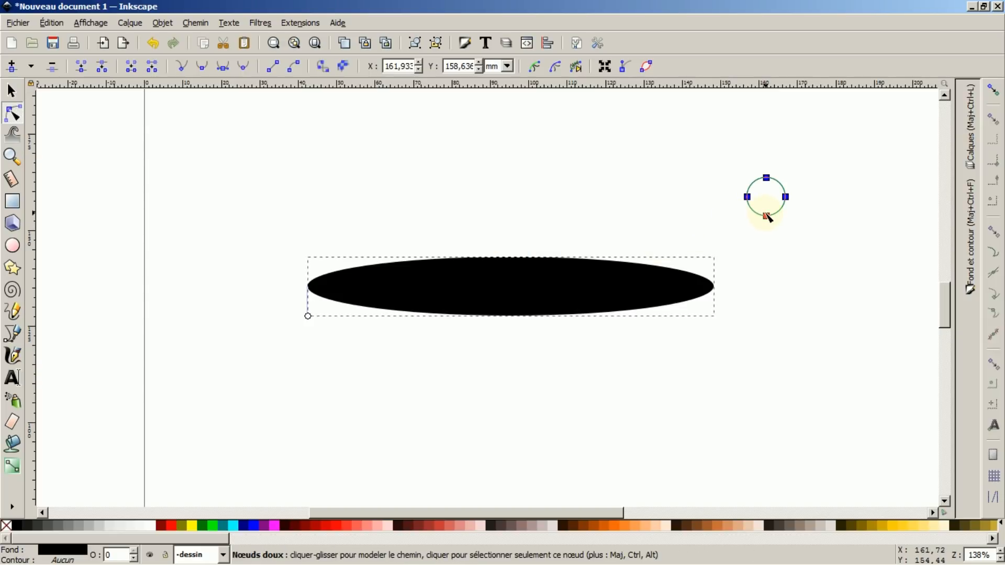
pyautogui.moveTo(766, 215); pyautogui.dragTo(763, 228)
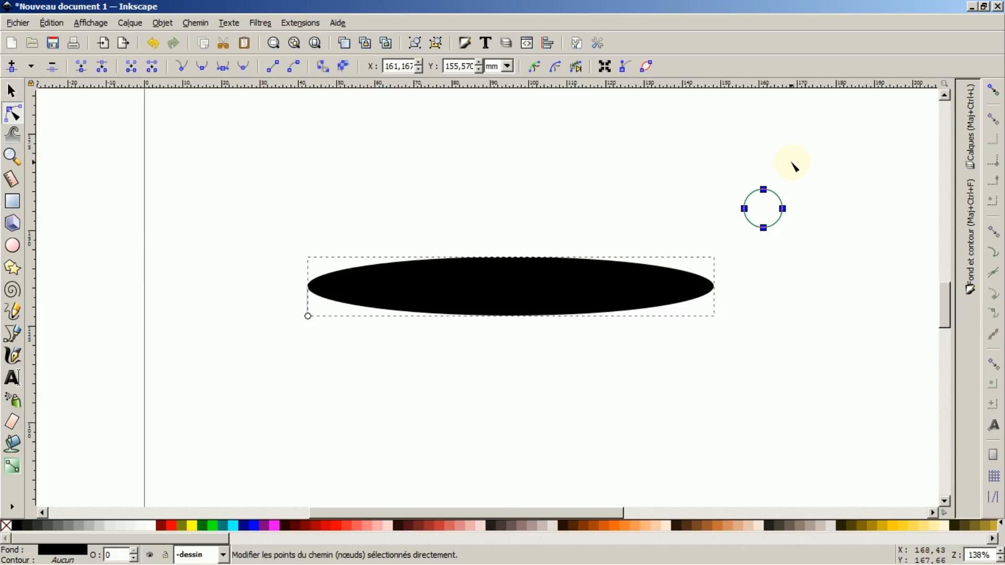
# Try pulling the relocated circle's bottom node freely downward twice, undoing each attempt
pyautogui.click(575, 70)
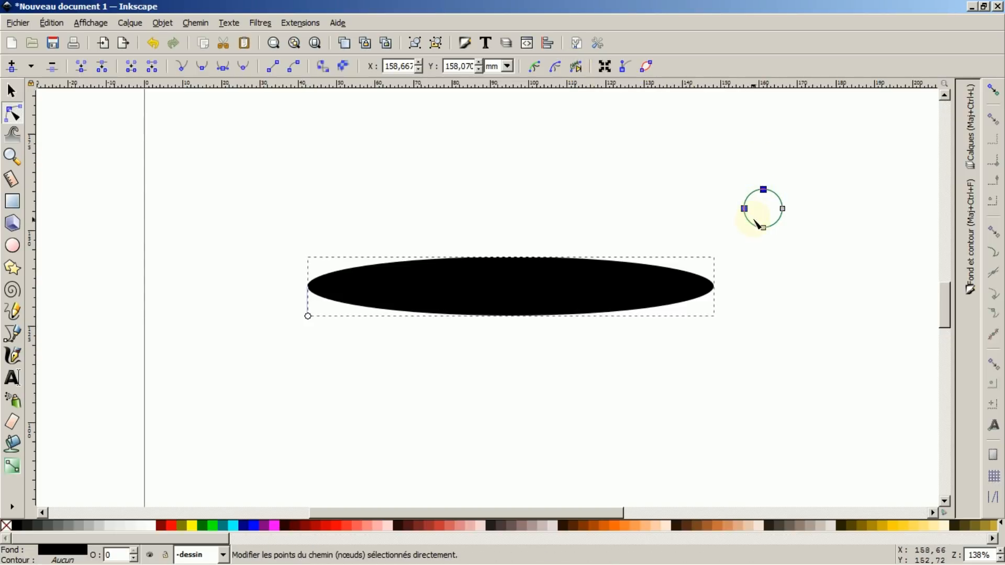
pyautogui.moveTo(764, 229); pyautogui.dragTo(764, 234)
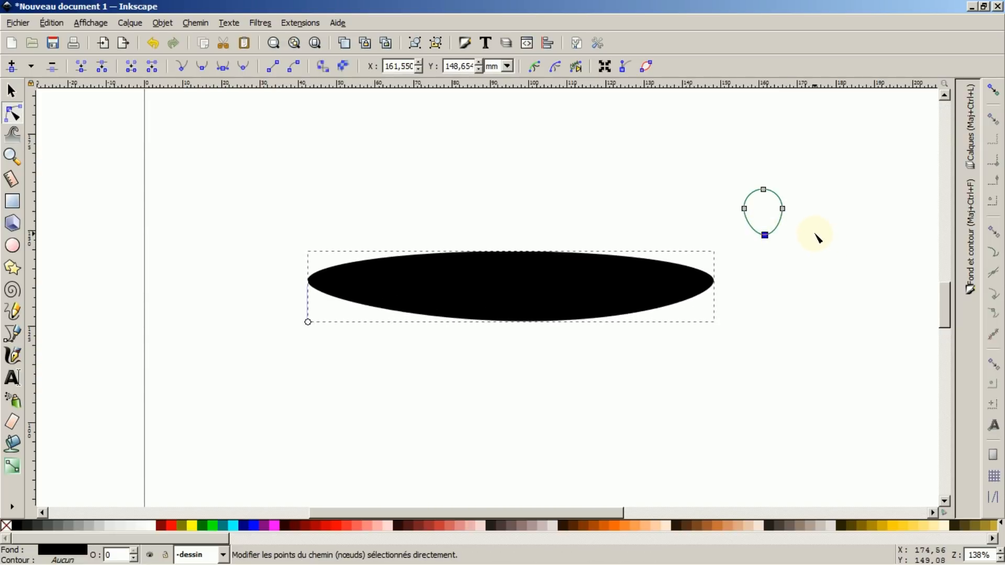
pyautogui.hotkey('ctrl', 'z')
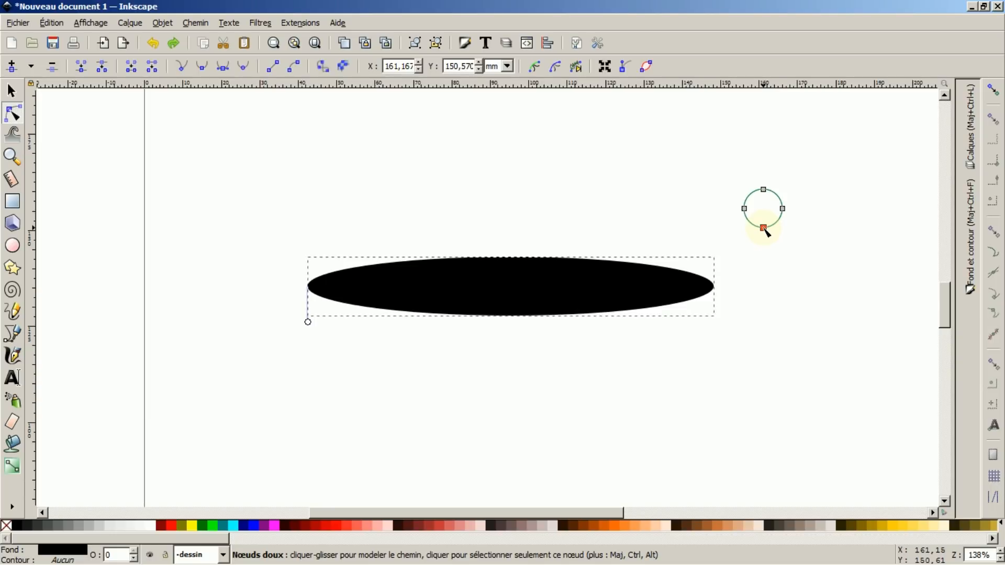
pyautogui.moveTo(765, 230)
pyautogui.mouseDown()
pyautogui.moveTo(790, 231)
pyautogui.moveTo(769, 239)
pyautogui.mouseUp()
pyautogui.hotkey('ctrl', 'z')
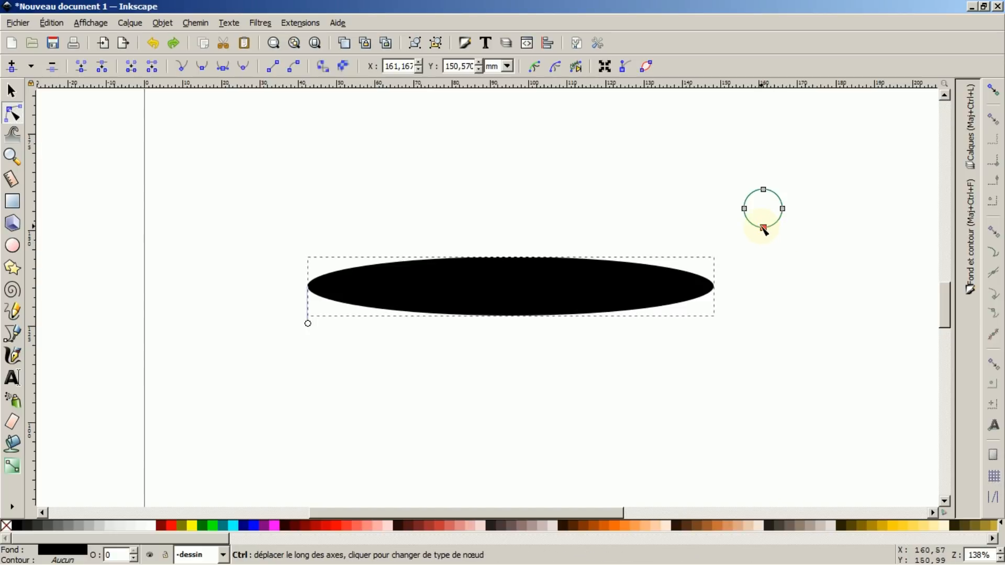
# Stretch the circle vertically, moving its bottom node to Y 145.396 mm and its top node to Y 165.360 mm, and display the node handles
pyautogui.moveTo(763, 229); pyautogui.dragTo(764, 249)
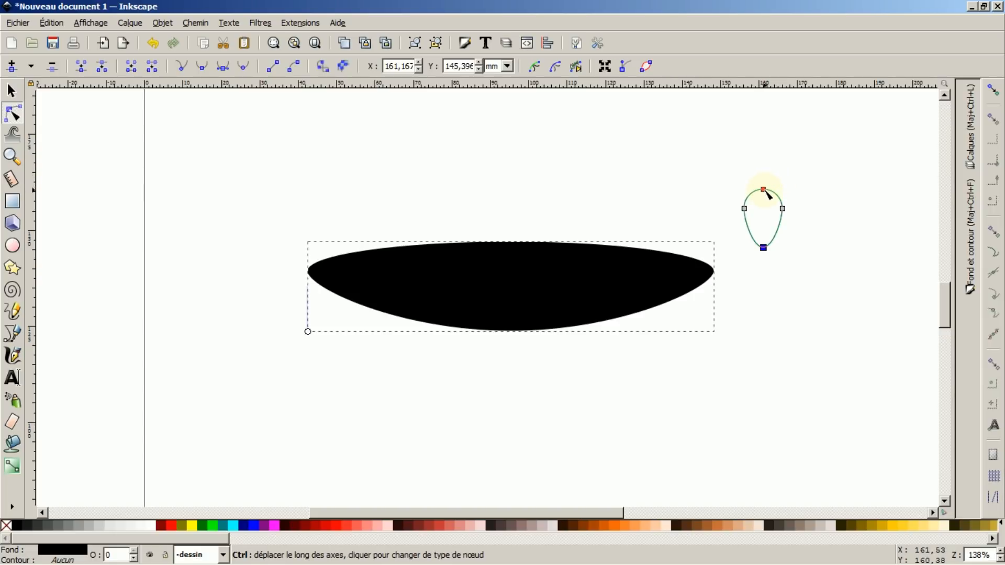
pyautogui.moveTo(768, 192); pyautogui.dragTo(772, 175)
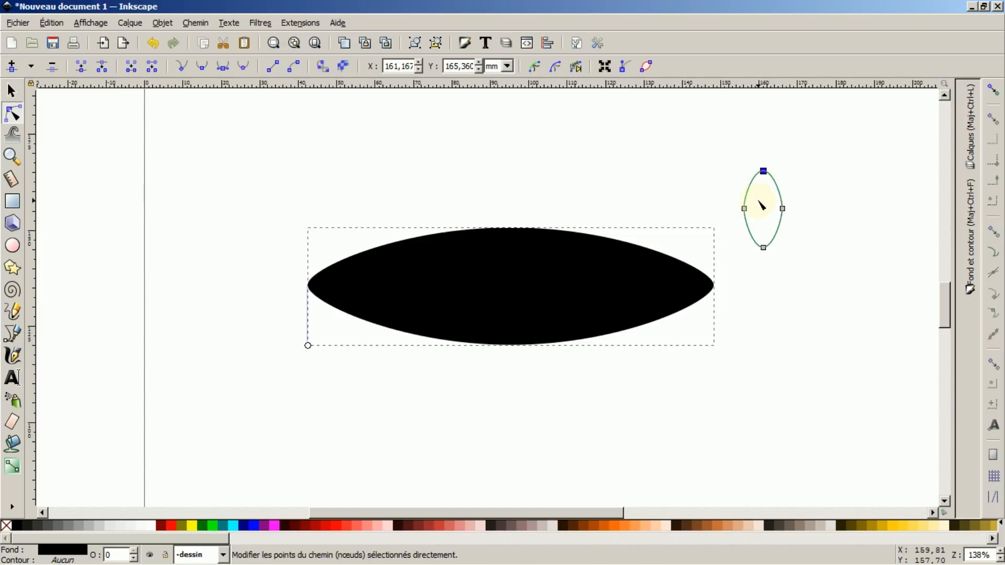
pyautogui.click(762, 171)
pyautogui.click(625, 67)
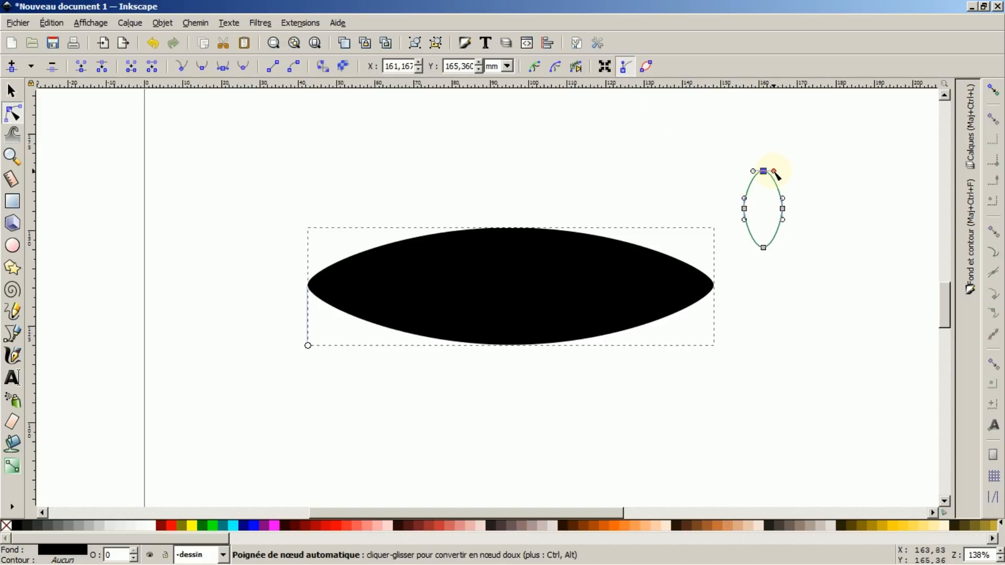
# Try lengthening the top node's right handle and tilting the left node's upper handle outward, undoing each change
pyautogui.moveTo(777, 173); pyautogui.dragTo(791, 174)
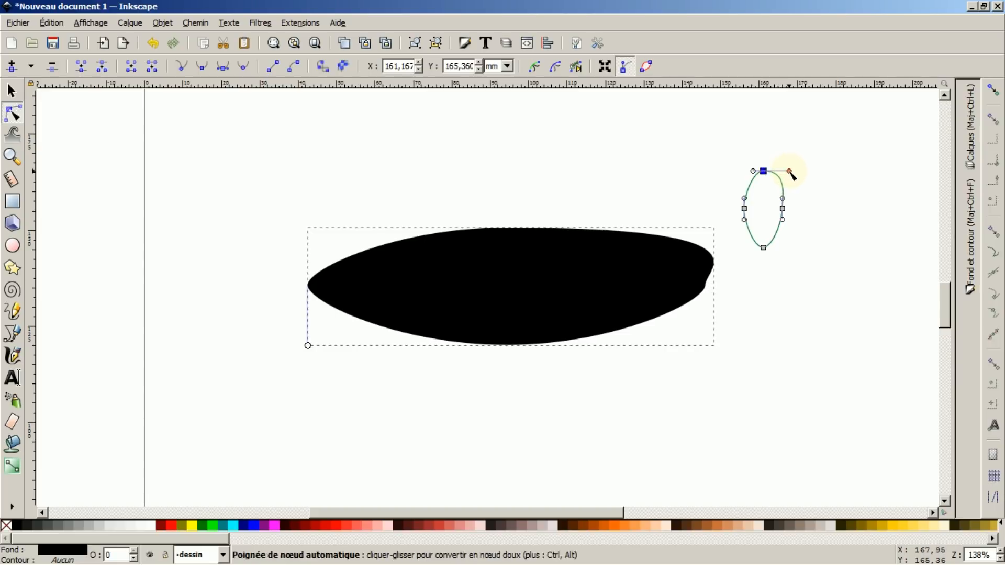
pyautogui.hotkey('ctrl', 'z')
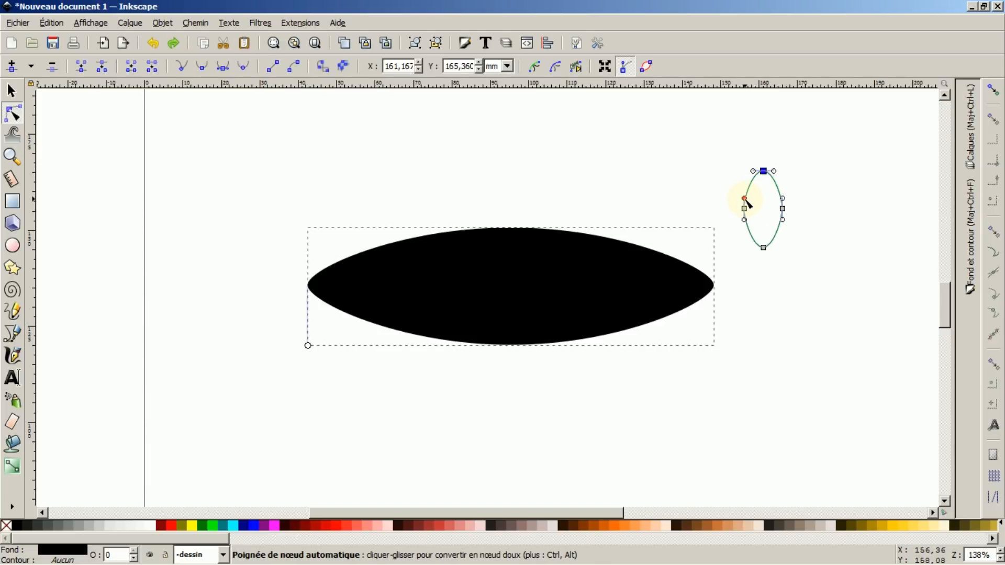
pyautogui.moveTo(744, 199); pyautogui.dragTo(733, 195)
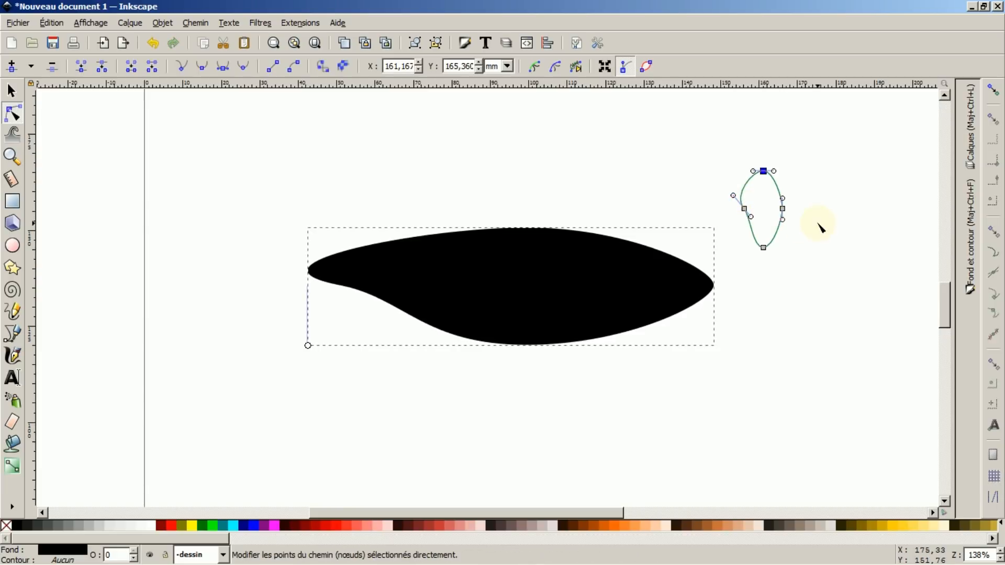
pyautogui.hotkey('ctrl', 'z')
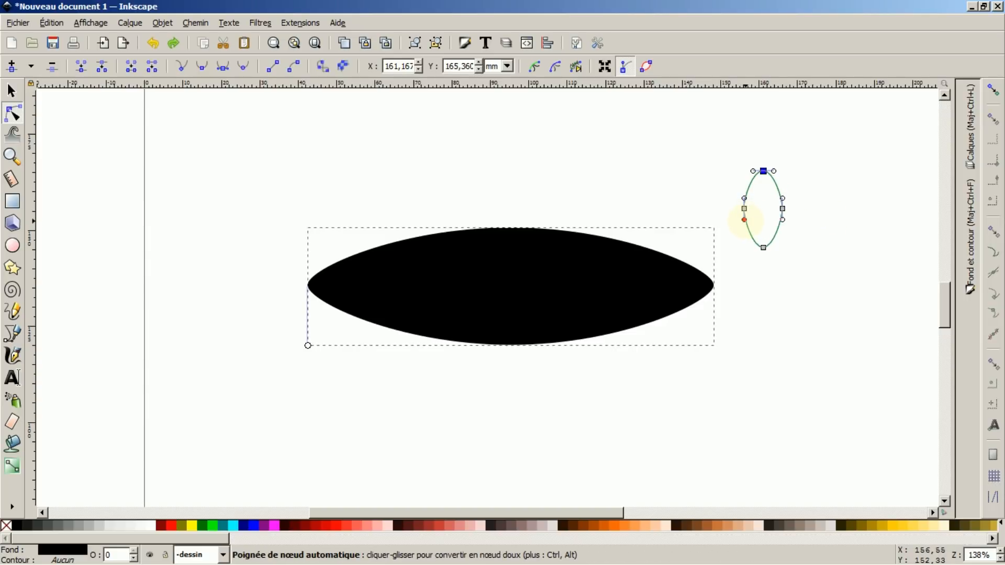
# Delete the pattern ellipse's top node and retract the upper and lower handles of both side nodes
pyautogui.press('Delete')
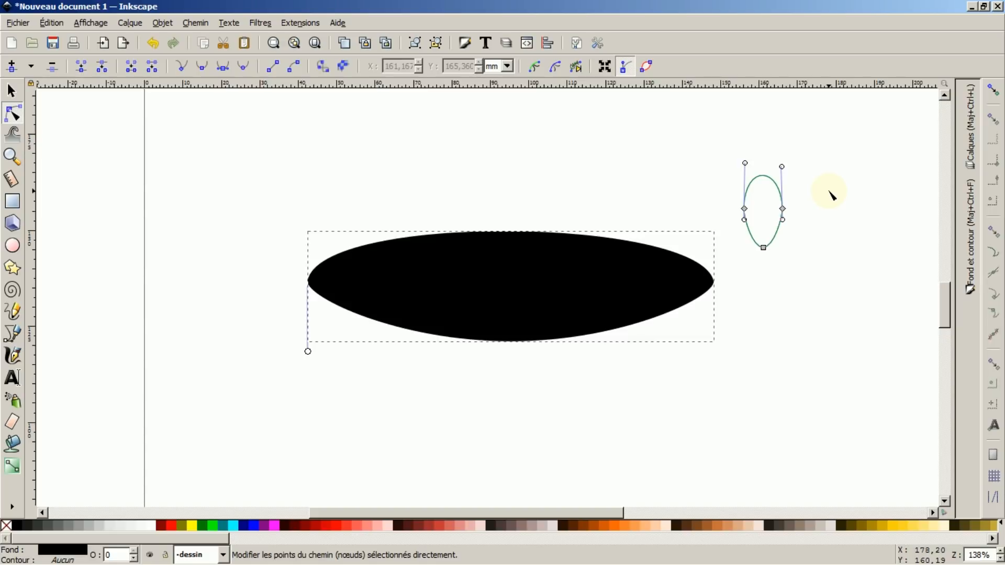
pyautogui.keyDown('ctrl'); pyautogui.click(745, 219); pyautogui.keyUp('ctrl')
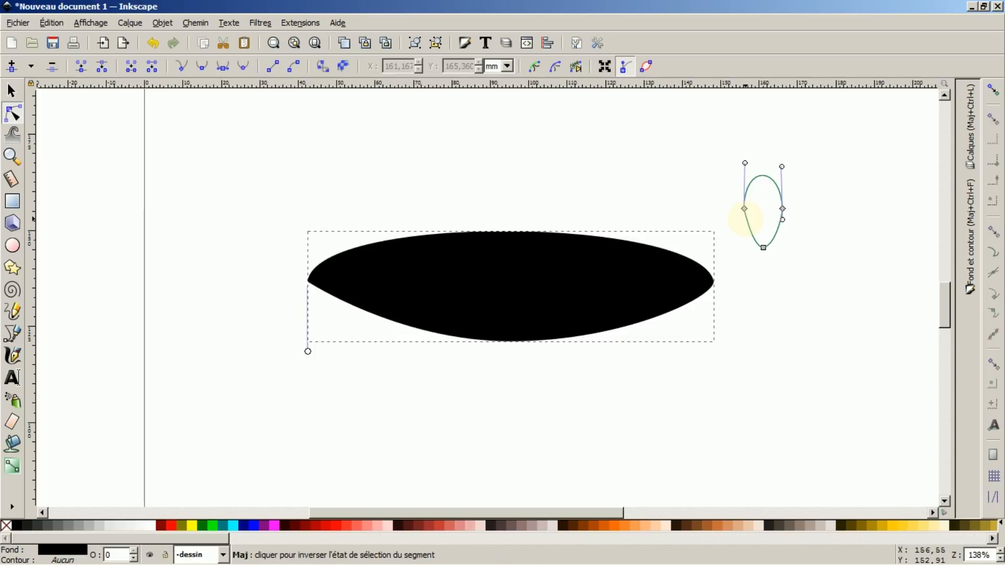
pyautogui.keyDown('ctrl'); pyautogui.click(745, 165); pyautogui.keyUp('ctrl')
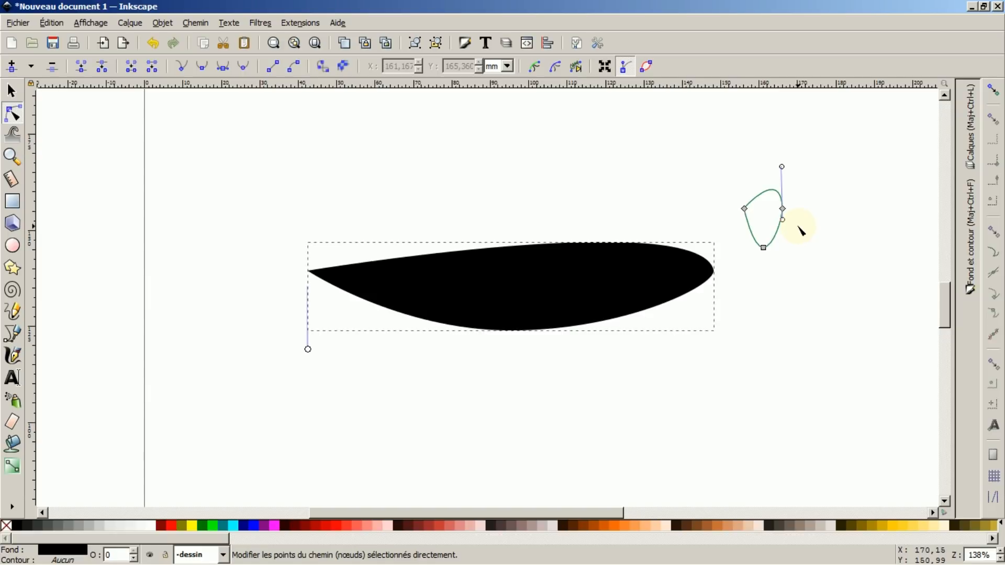
pyautogui.click(783, 220)
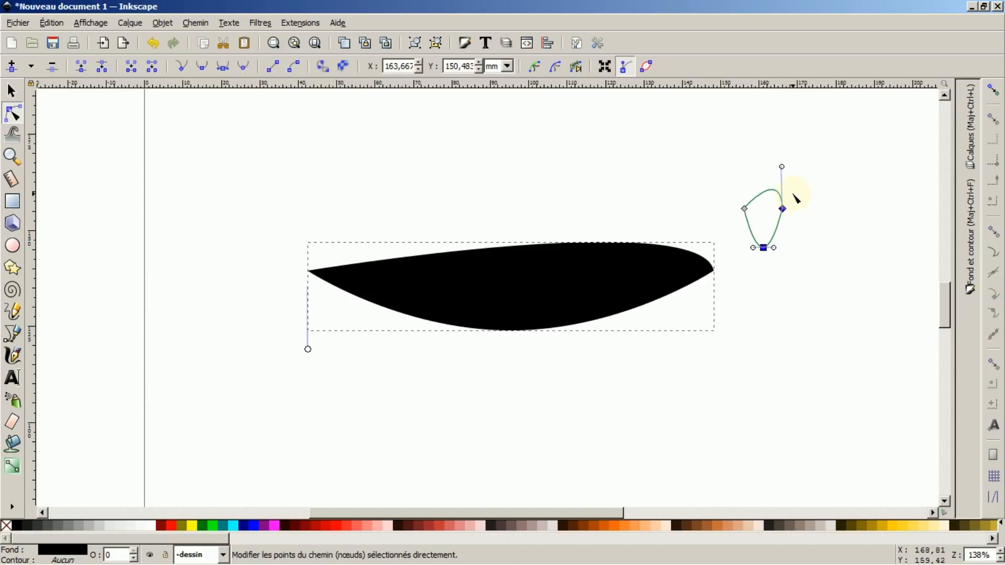
pyautogui.keyDown('ctrl'); pyautogui.click(781, 166); pyautogui.keyUp('ctrl')
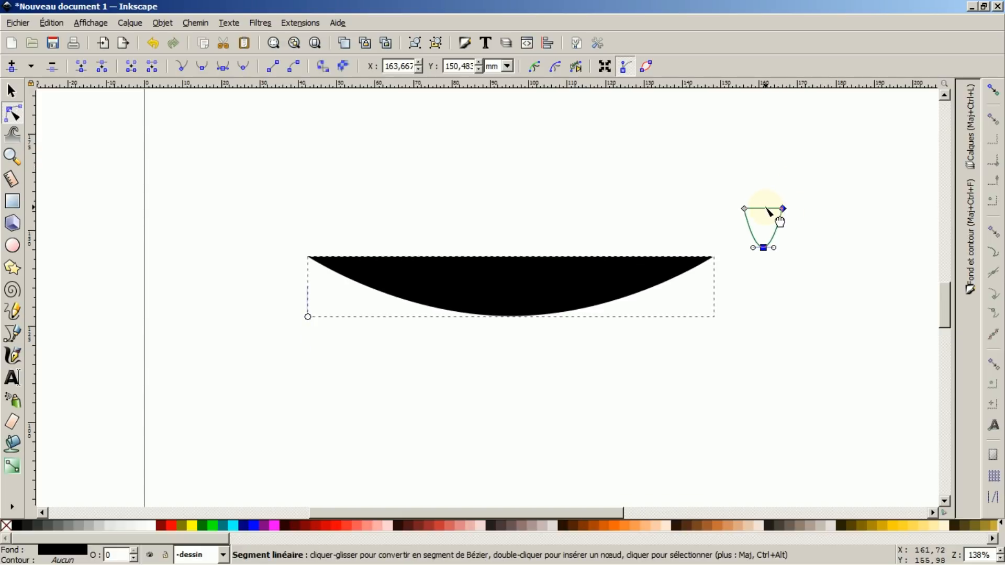
# Bend the pattern's straight top segment upward into an arc and tilt its left handle outward until the curve is symmetrical
pyautogui.moveTo(765, 208); pyautogui.dragTo(776, 164)
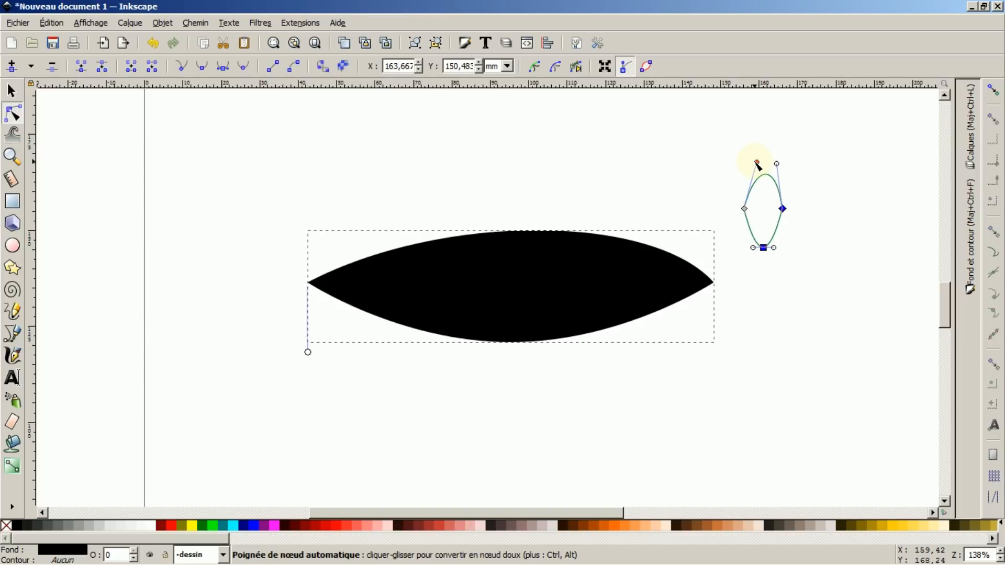
pyautogui.moveTo(756, 162); pyautogui.dragTo(751, 164)
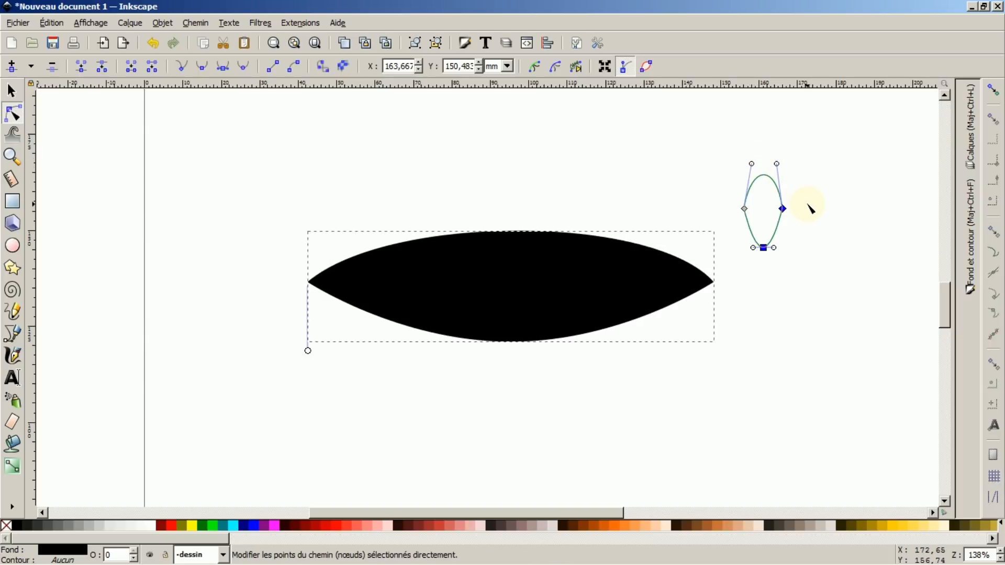
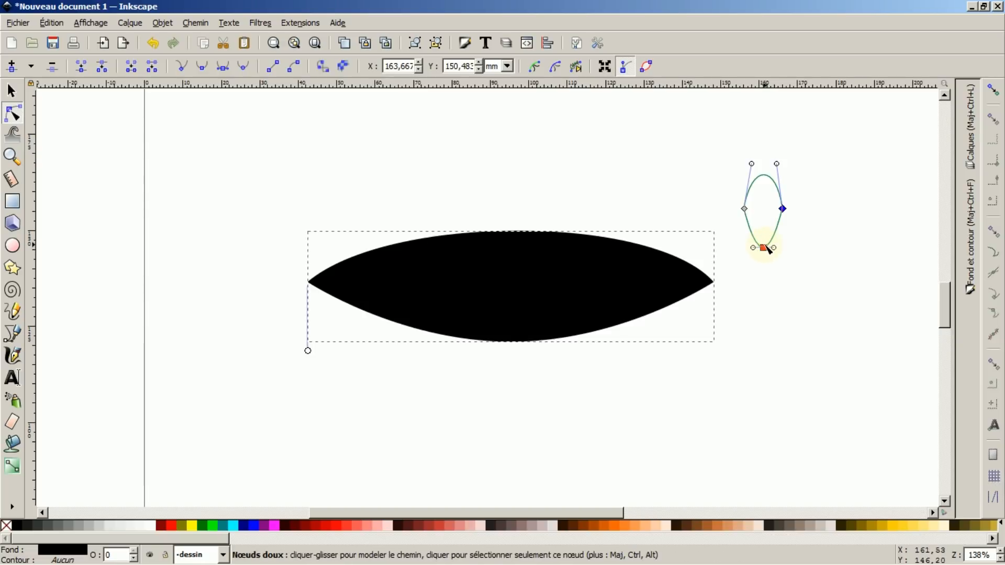
pyautogui.keyDown('shift'); pyautogui.click(764, 247); pyautogui.keyUp('shift')
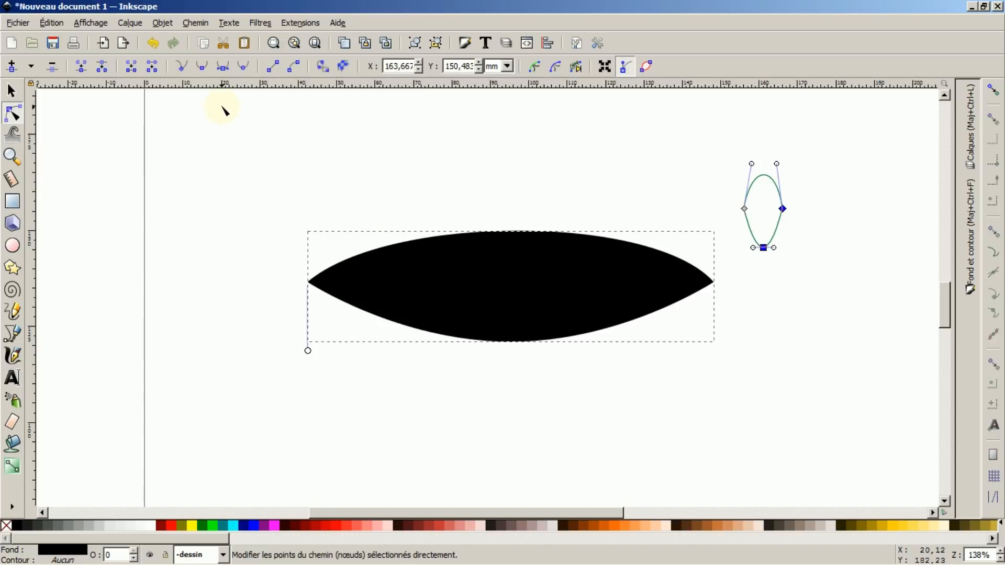
# Convert the thick stroke to a plain path and move its bottom middle node to about X 97.3, Y 125.8 mm
pyautogui.click(322, 69)
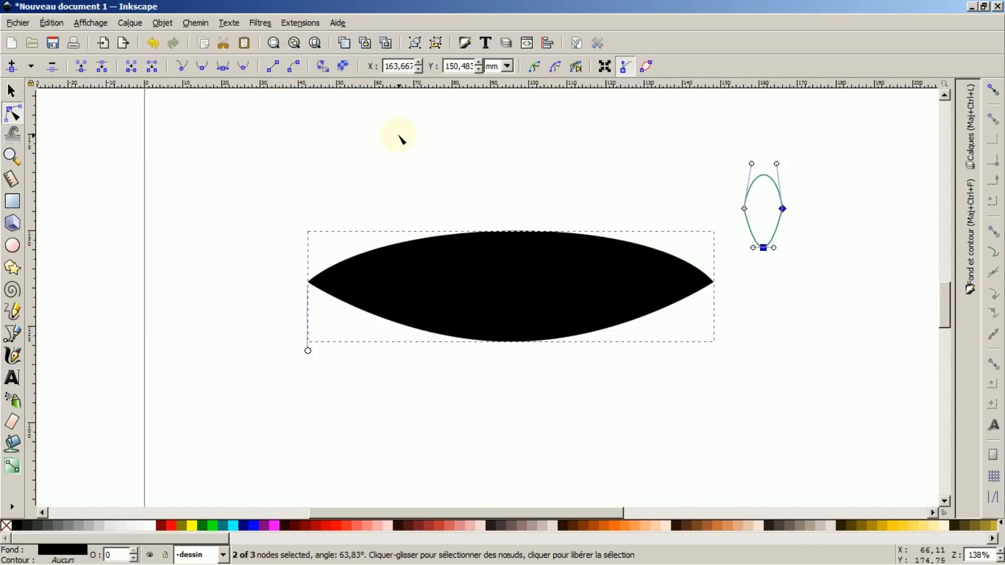
pyautogui.click(322, 67)
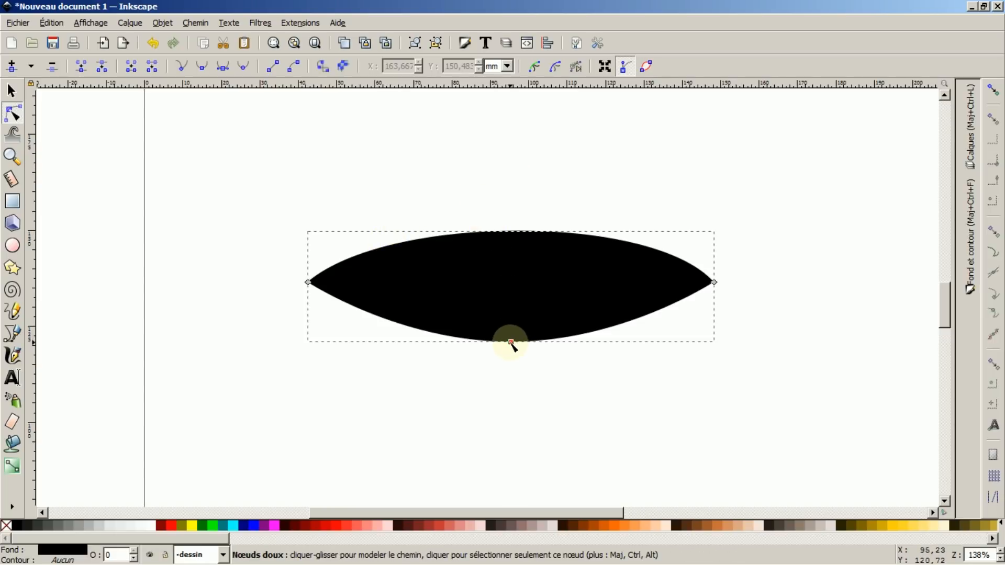
pyautogui.moveTo(511, 343)
pyautogui.mouseDown()
pyautogui.moveTo(512, 312)
pyautogui.moveTo(514, 329)
pyautogui.moveTo(492, 333)
pyautogui.moveTo(514, 317)
pyautogui.moveTo(515, 333)
pyautogui.moveTo(500, 334)
pyautogui.moveTo(529, 328)
pyautogui.moveTo(515, 348)
pyautogui.mouseUp()
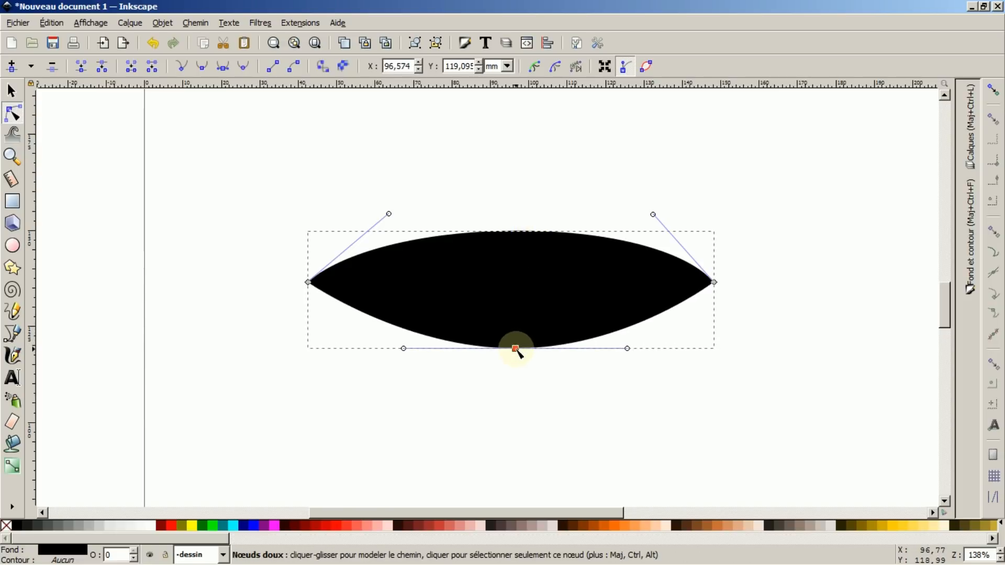
pyautogui.moveTo(516, 350); pyautogui.dragTo(518, 323)
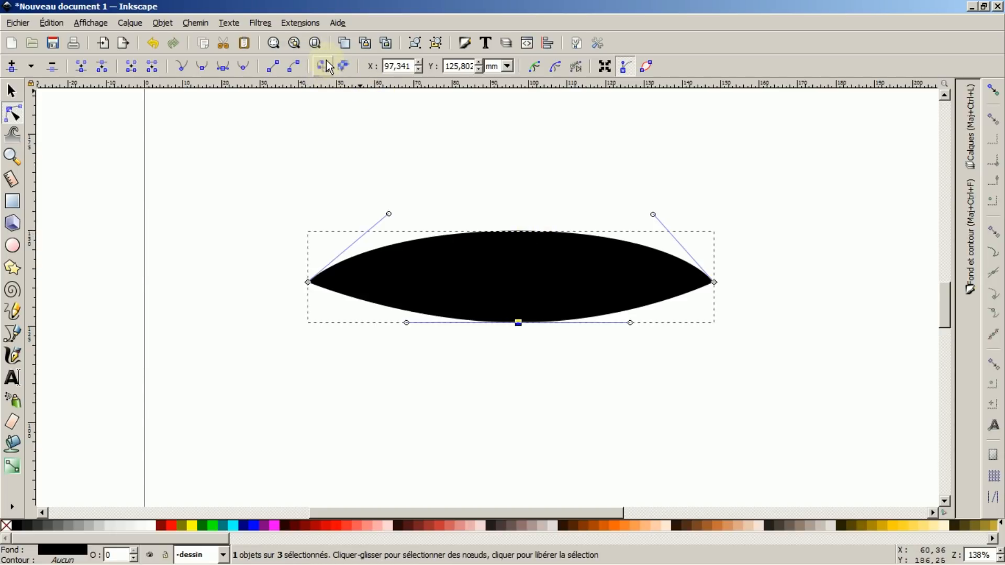
# Flatten and widen the converted shape to about 127.2 by 2.9 mm, placing it at about X 30.9, Y 128.7 mm
pyautogui.click(12, 93)
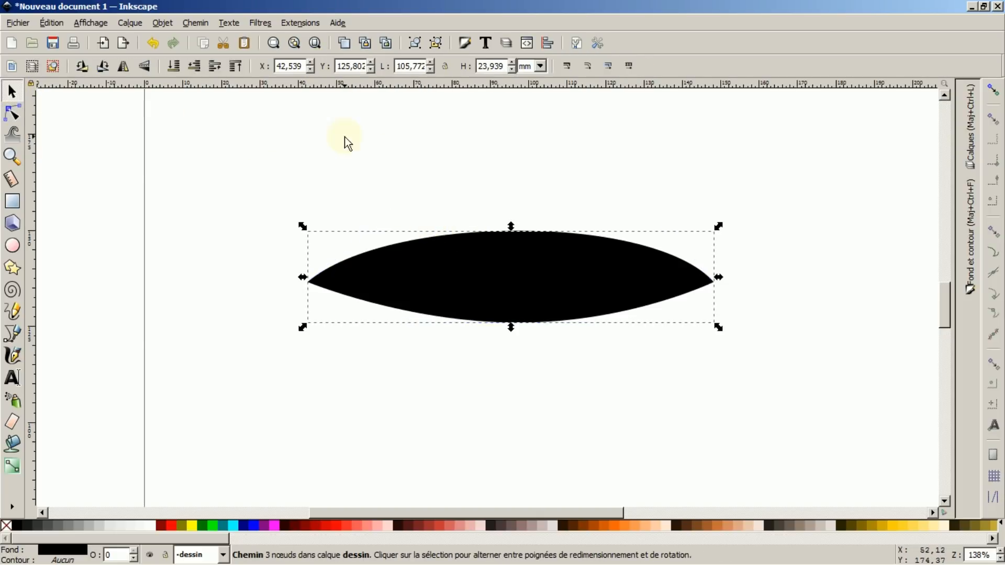
pyautogui.moveTo(510, 224); pyautogui.dragTo(514, 288)
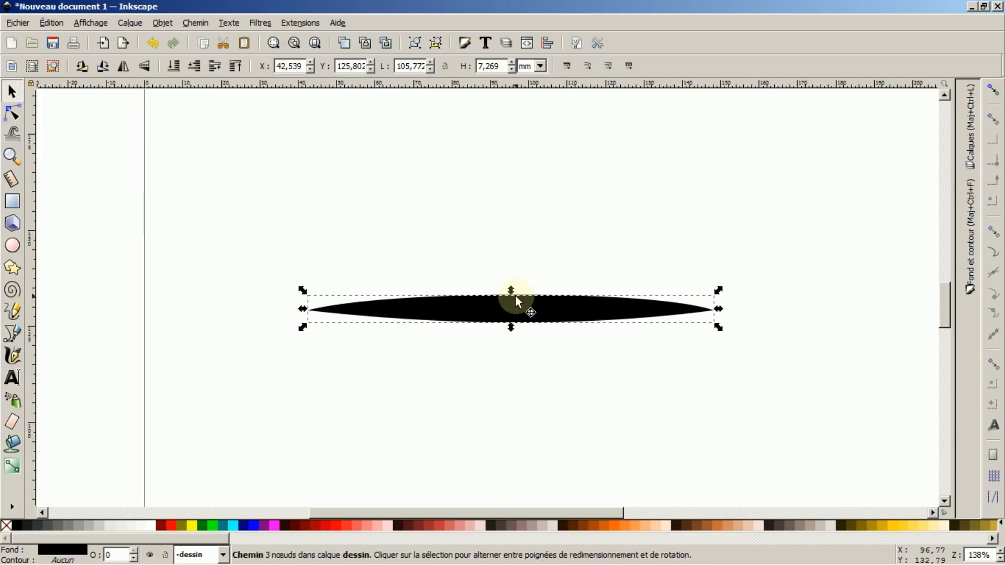
pyautogui.moveTo(511, 290); pyautogui.dragTo(511, 309)
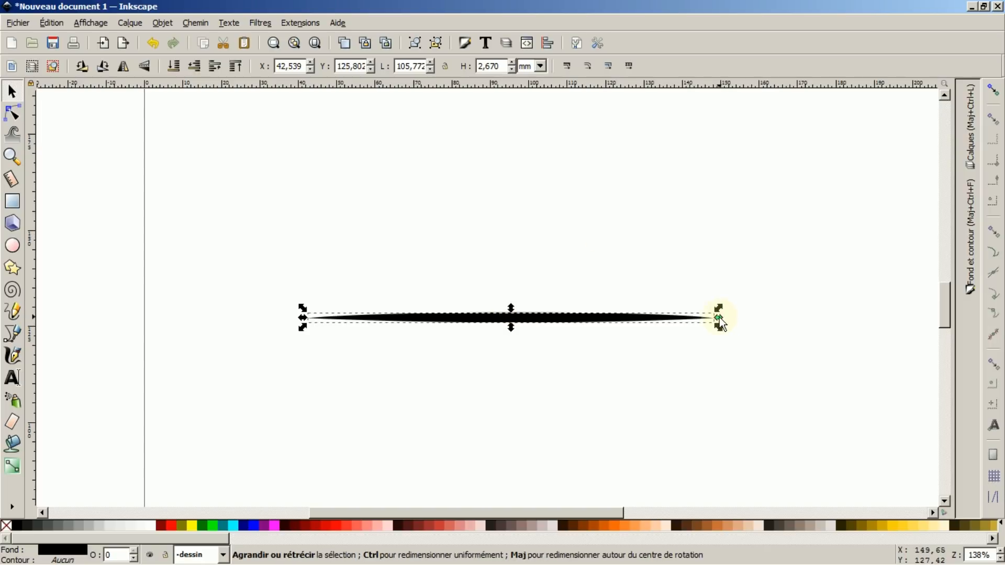
pyautogui.moveTo(719, 317)
pyautogui.mouseDown()
pyautogui.moveTo(606, 316)
pyautogui.moveTo(736, 313)
pyautogui.mouseUp()
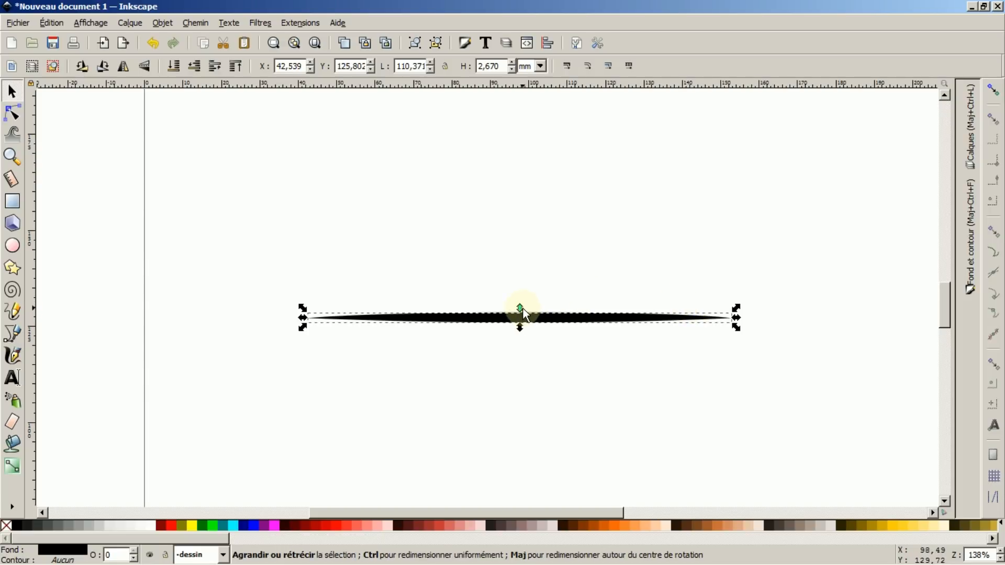
pyautogui.moveTo(521, 309); pyautogui.dragTo(493, 308)
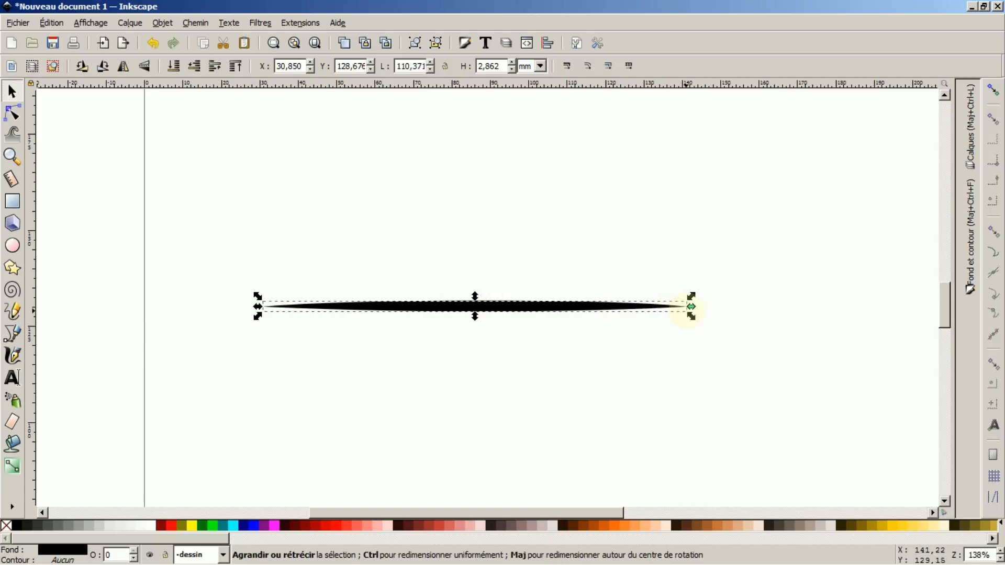
pyautogui.moveTo(691, 306); pyautogui.dragTo(757, 304)
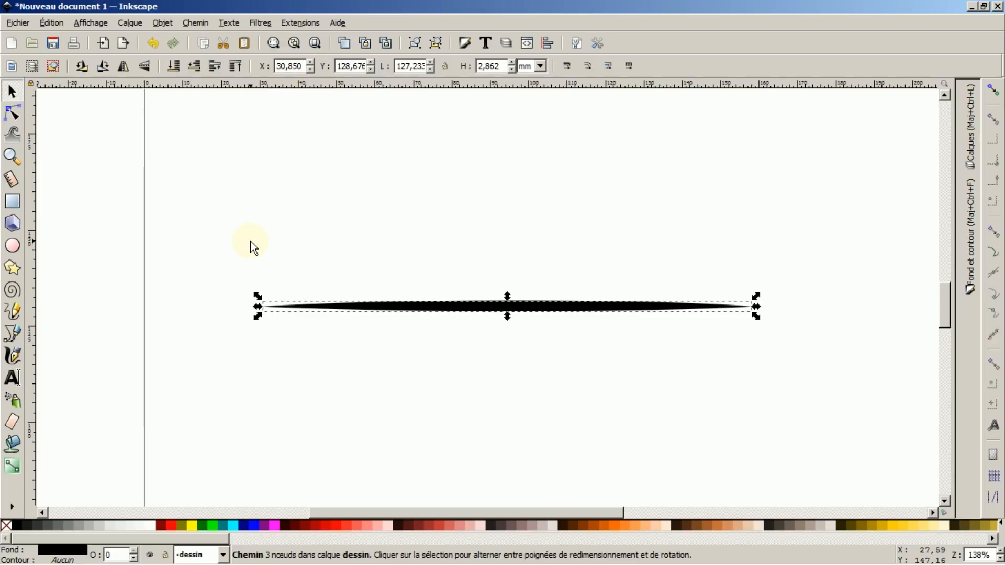
# Draw a closed Bezier teardrop about 11 mm wide and 14 mm tall above the long stroke, with its point facing down
pyautogui.click(12, 335)
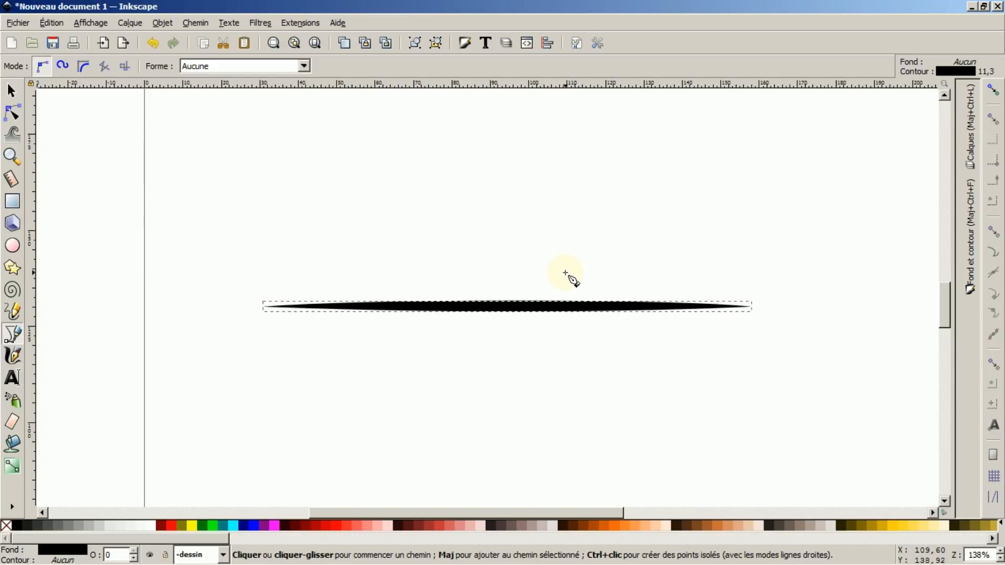
pyautogui.click(565, 273)
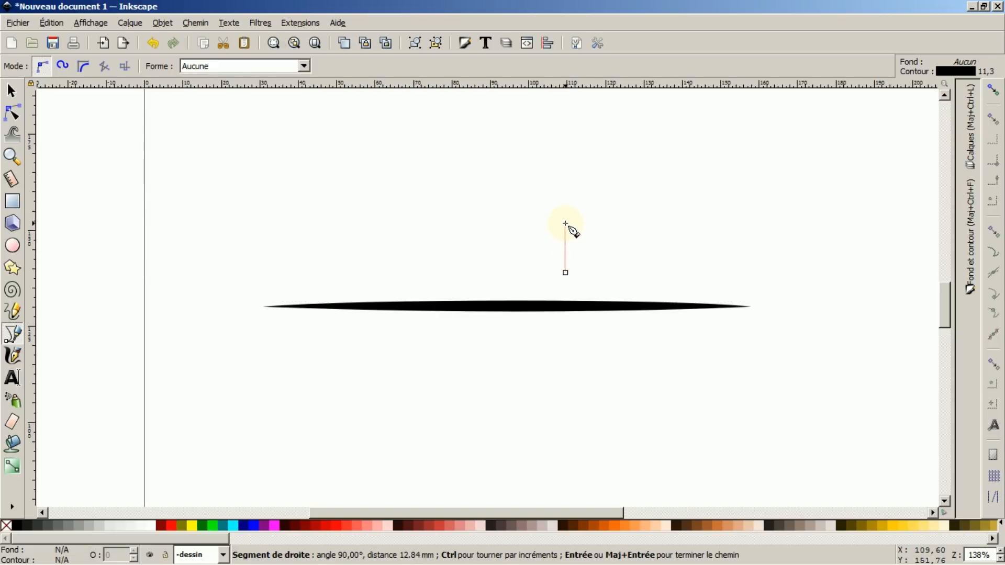
pyautogui.moveTo(565, 224); pyautogui.dragTo(612, 222)
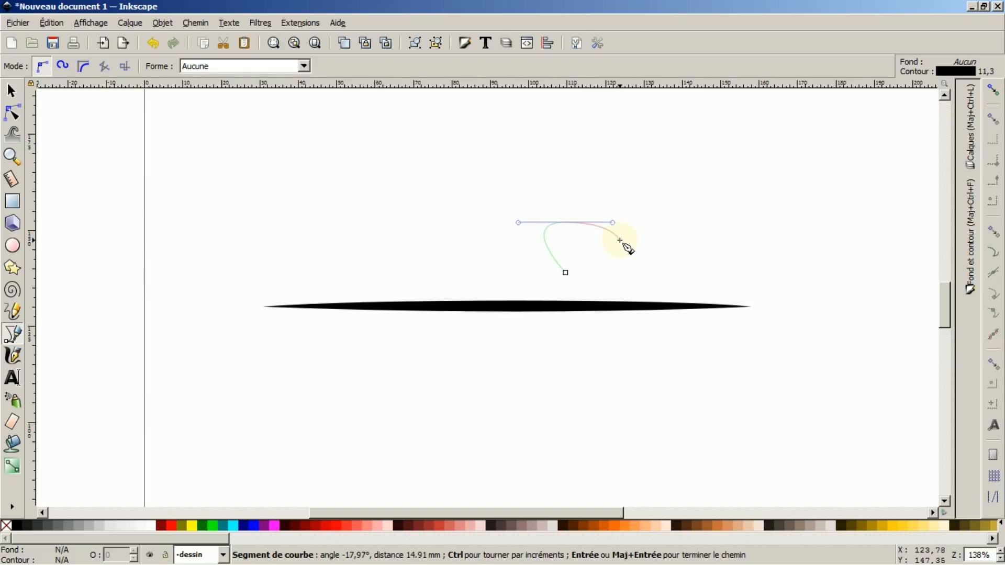
pyautogui.click(565, 273)
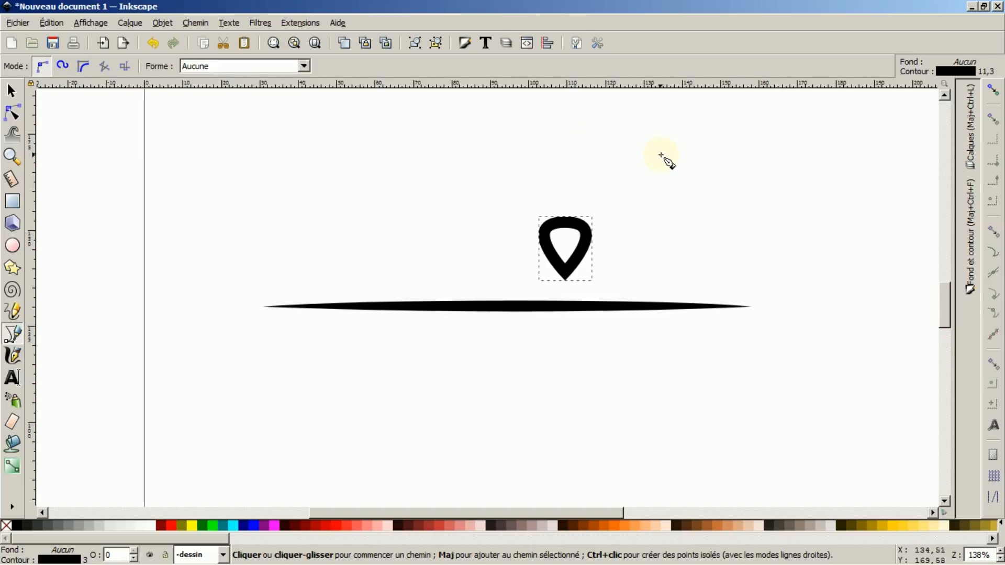
# Set the teardrop's outline thickness to 0.5 mm and collapse the fill and stroke settings
pyautogui.click(967, 288)
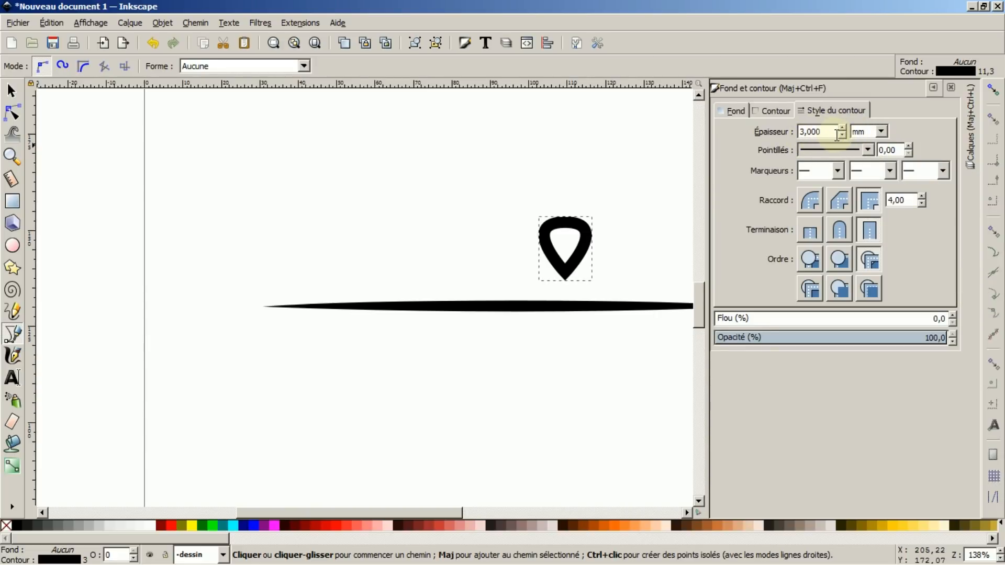
pyautogui.tripleClick(827, 132)
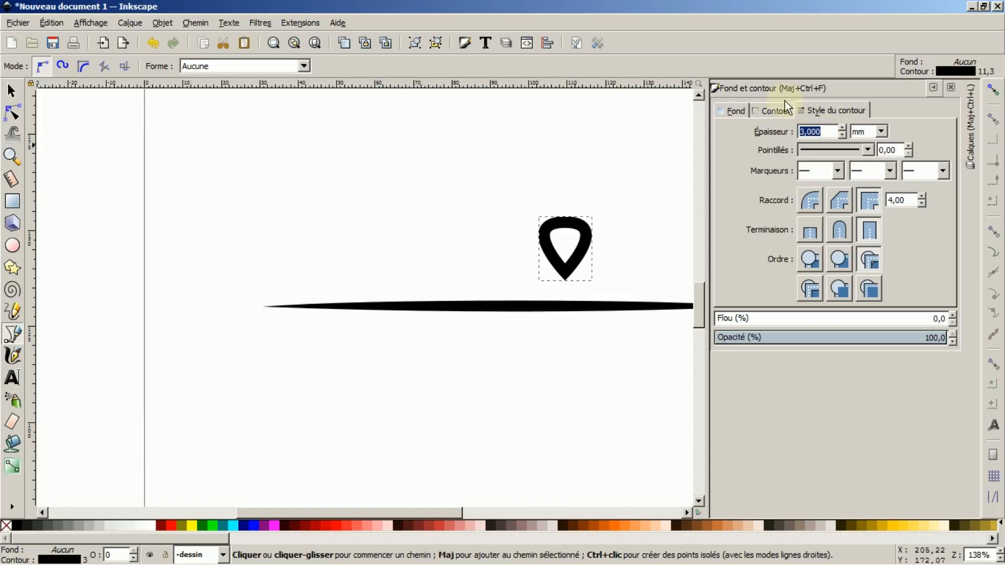
pyautogui.click(764, 107)
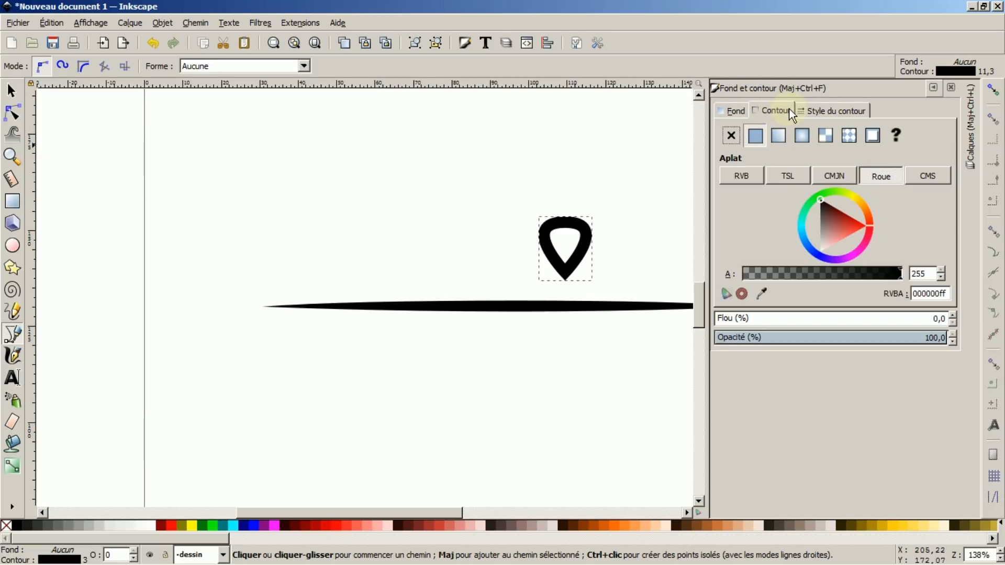
pyautogui.click(810, 109)
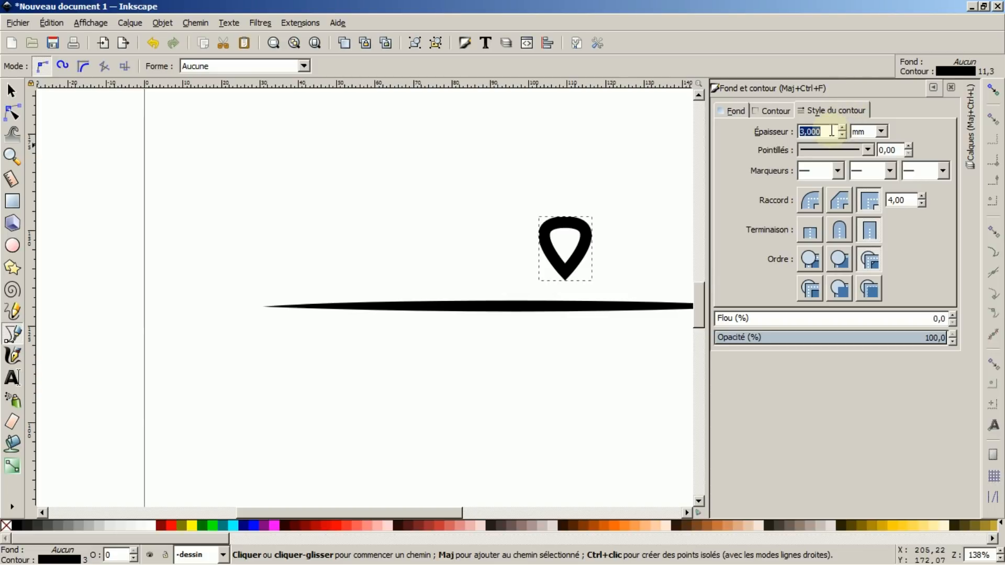
pyautogui.write('0.5')
pyautogui.press('Return')
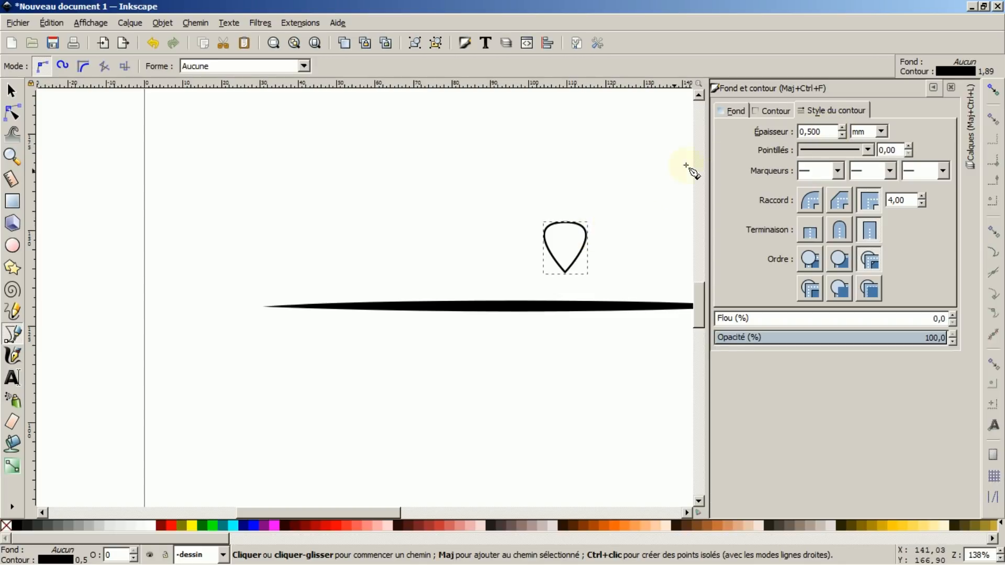
pyautogui.click(935, 88)
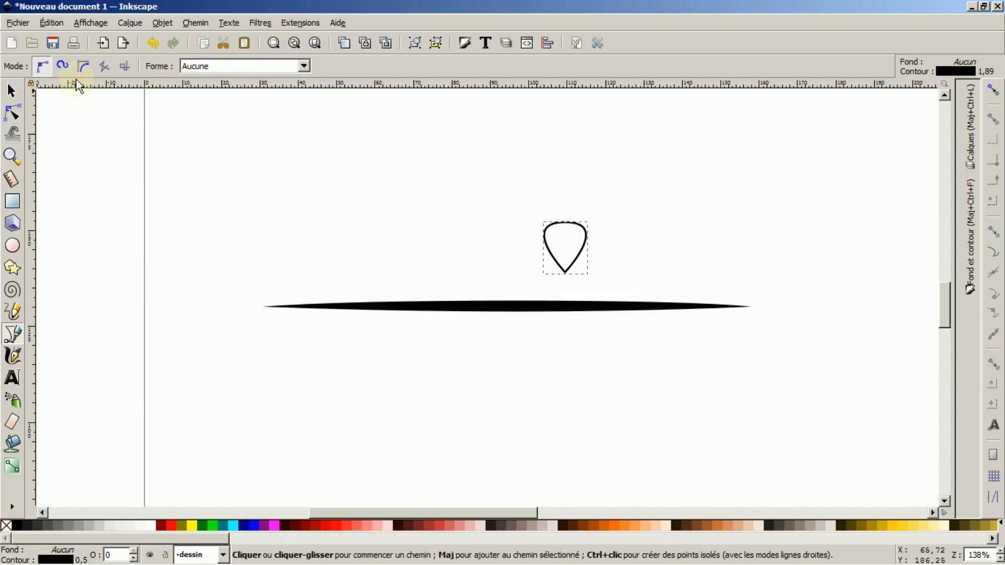
# Shrink the teardrop to about 8.1 by 9.2 mm and rotate it 90° clockwise so its point faces left
pyautogui.click(10, 91)
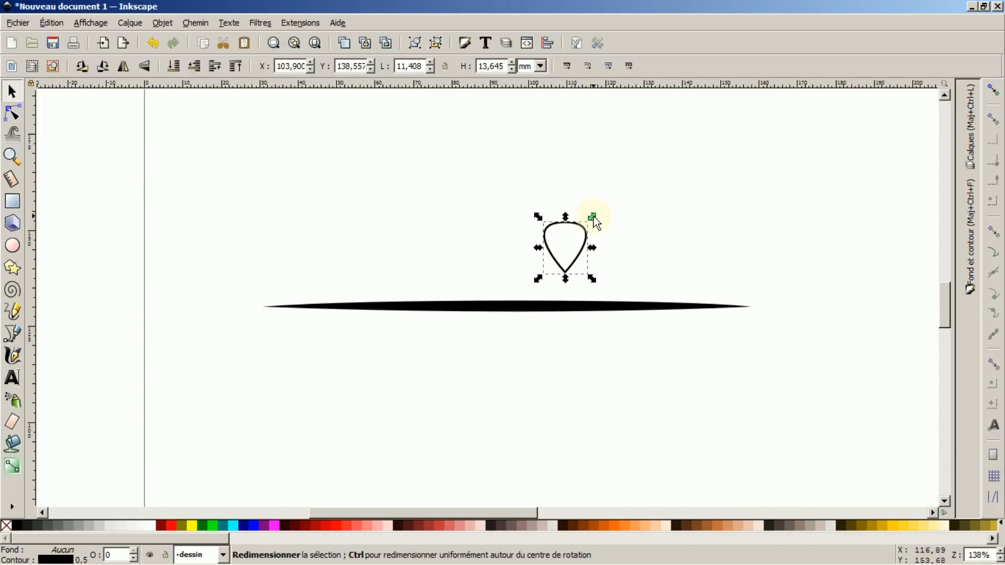
pyautogui.moveTo(594, 219)
pyautogui.mouseDown()
pyautogui.moveTo(579, 233)
pyautogui.moveTo(585, 240)
pyautogui.moveTo(597, 213)
pyautogui.moveTo(579, 225)
pyautogui.moveTo(589, 234)
pyautogui.moveTo(579, 231)
pyautogui.mouseUp()
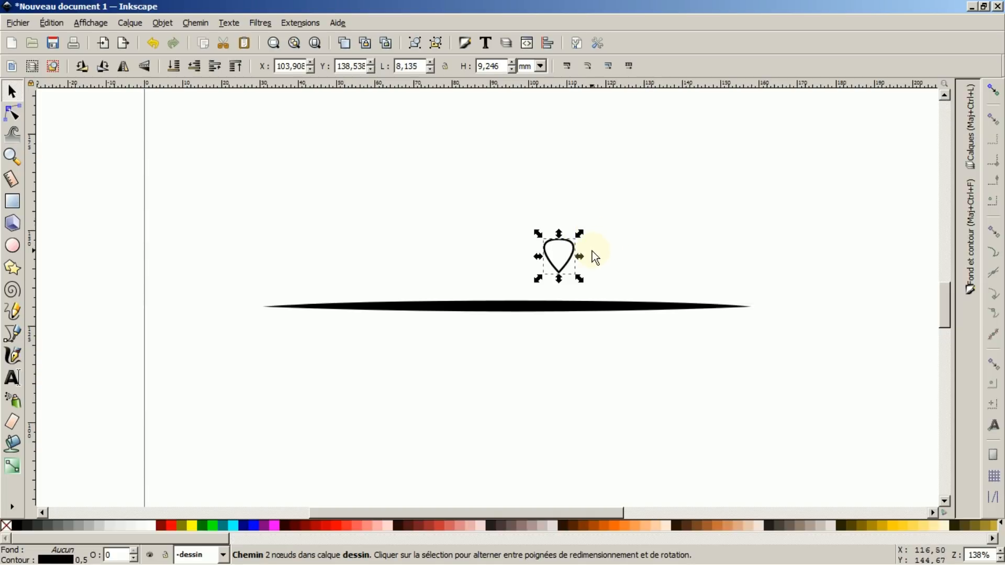
pyautogui.click(555, 261)
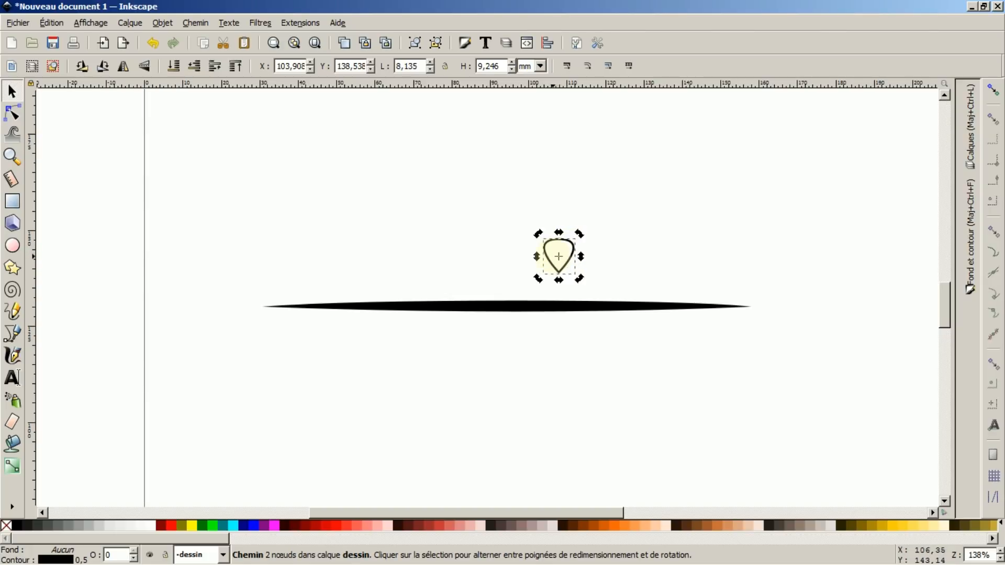
pyautogui.moveTo(579, 233); pyautogui.dragTo(583, 266)
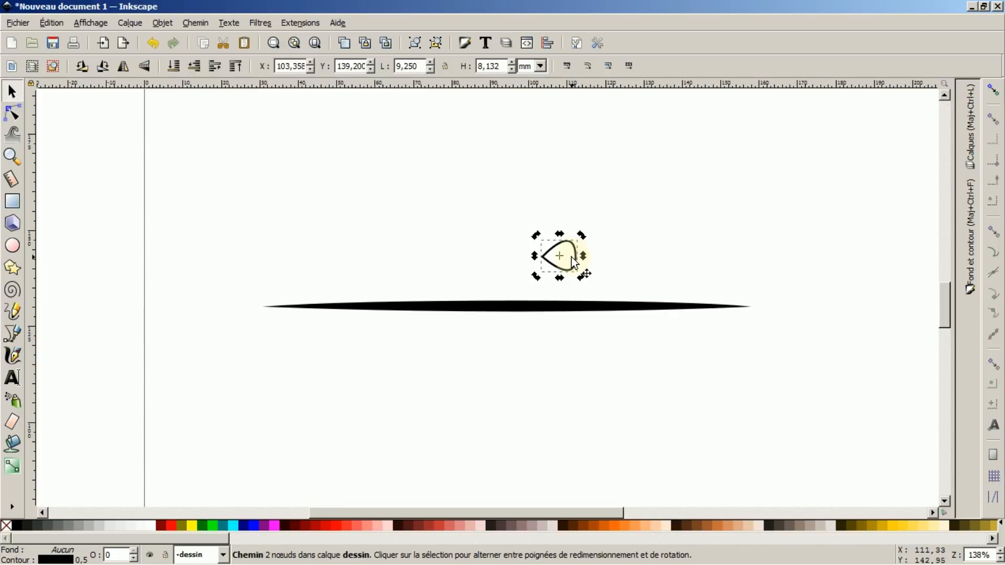
# Move the teardrop just beyond the long stroke's right tip, at about X 161.2, Y 130.6 mm, and enable snapping
pyautogui.moveTo(571, 256)
pyautogui.mouseDown()
pyautogui.moveTo(767, 285)
pyautogui.moveTo(777, 308)
pyautogui.moveTo(788, 303)
pyautogui.moveTo(782, 313)
pyautogui.moveTo(798, 294)
pyautogui.mouseUp()
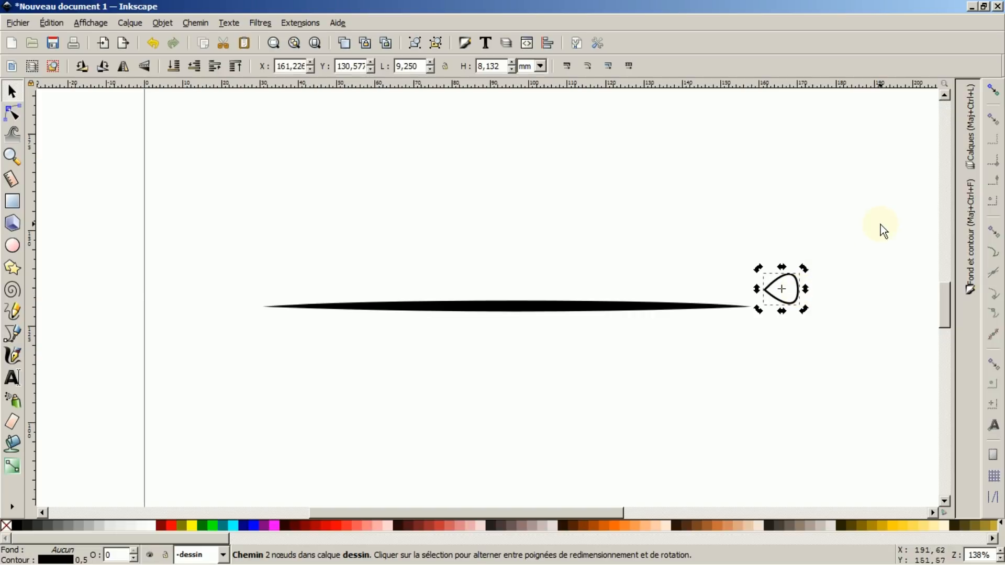
pyautogui.click(995, 92)
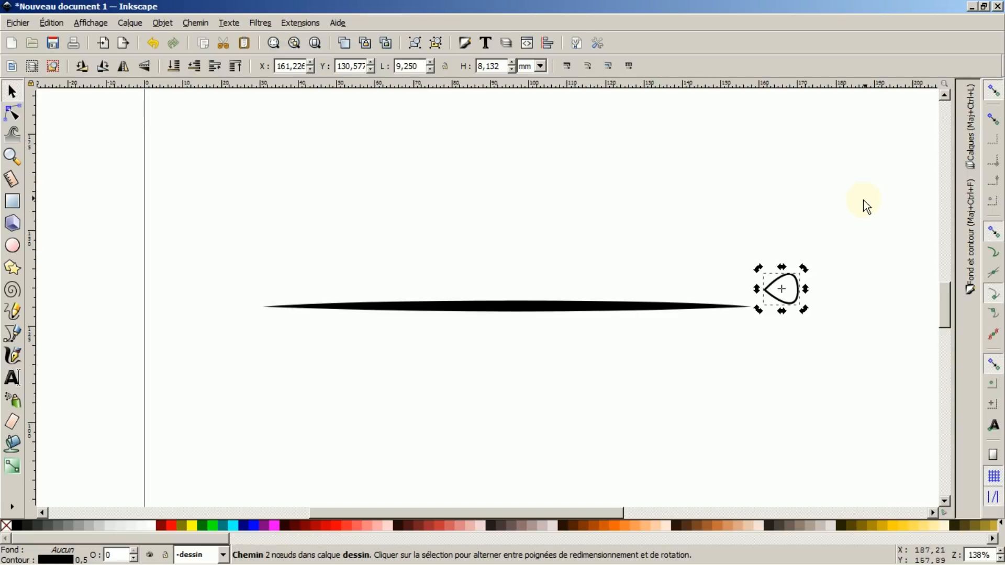
# Snap the teardrop's point to the long stroke's right tip and a horizontally flipped duplicate of it to the left tip
pyautogui.moveTo(798, 296); pyautogui.dragTo(789, 311)
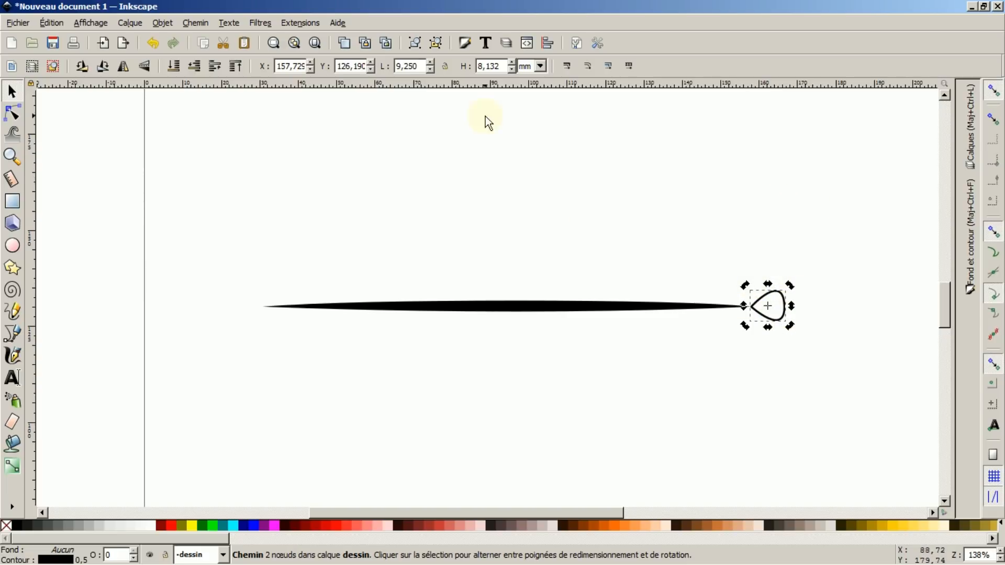
pyautogui.click(344, 42)
pyautogui.moveTo(777, 291); pyautogui.dragTo(741, 239)
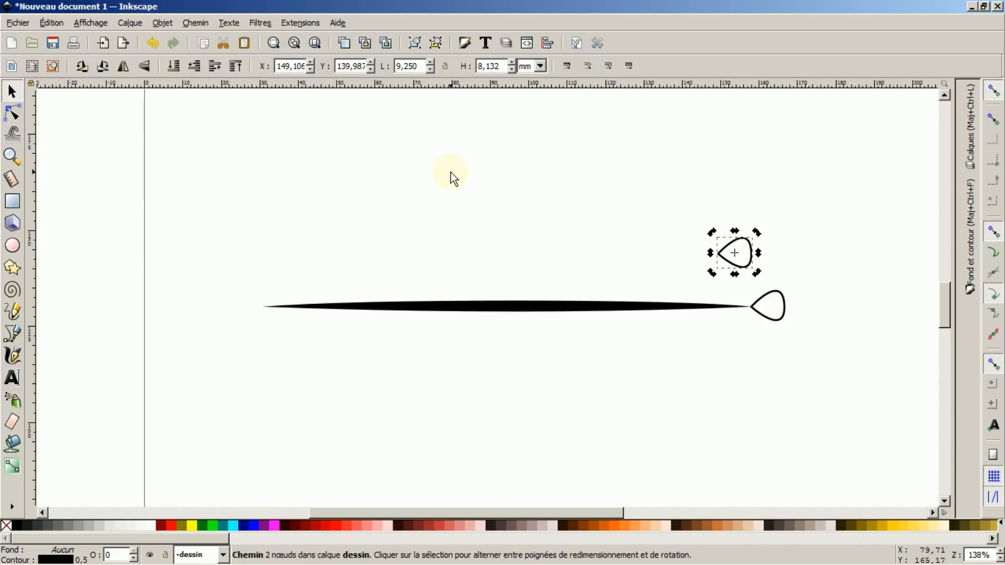
pyautogui.click(123, 67)
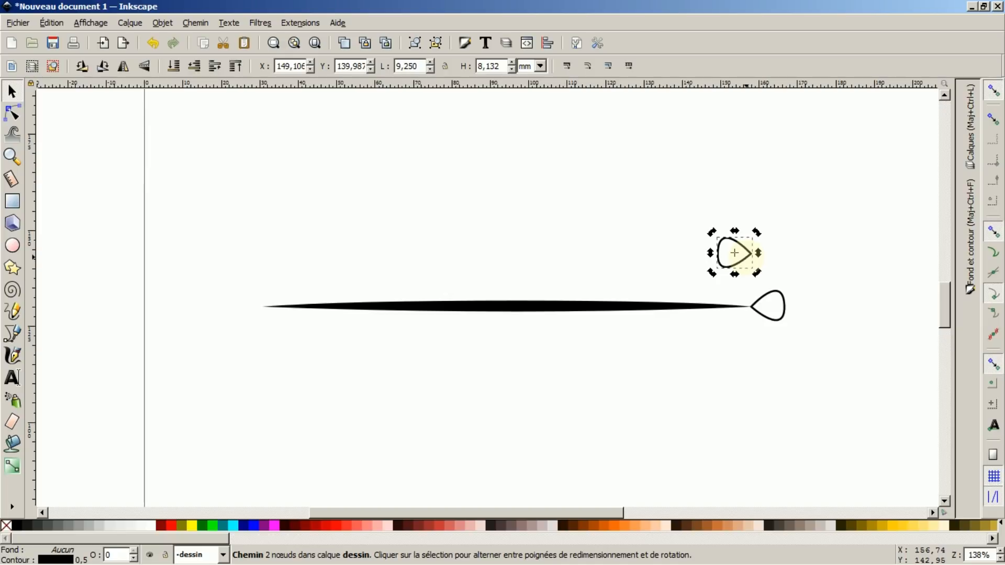
pyautogui.moveTo(748, 260)
pyautogui.mouseDown()
pyautogui.moveTo(661, 234)
pyautogui.moveTo(382, 221)
pyautogui.moveTo(273, 240)
pyautogui.moveTo(227, 278)
pyautogui.moveTo(234, 303)
pyautogui.moveTo(253, 311)
pyautogui.mouseUp()
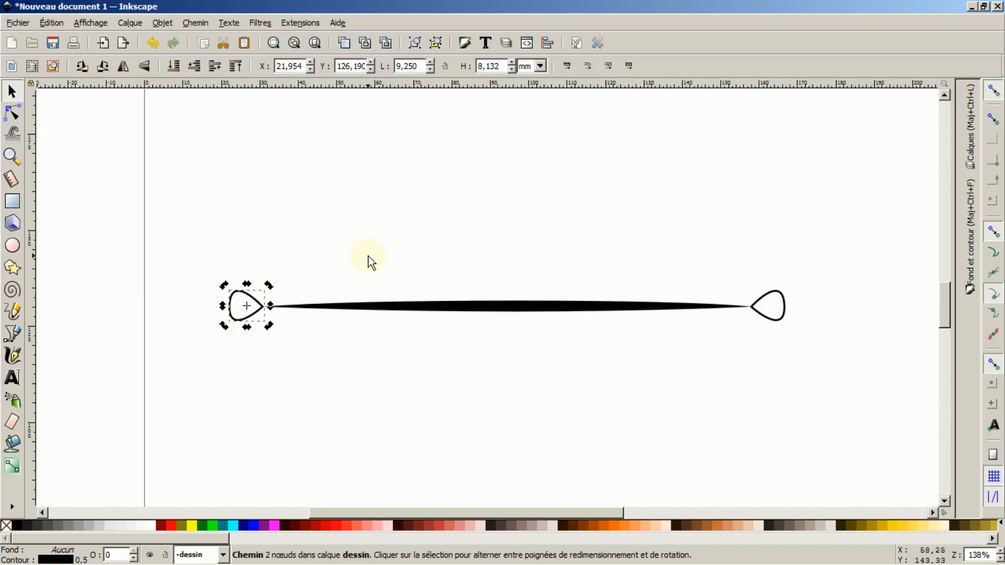
# Combine the long stroke and both teardrops into one path and fill it with black
pyautogui.keyDown('shift'); pyautogui.click(435, 309); pyautogui.keyUp('shift')
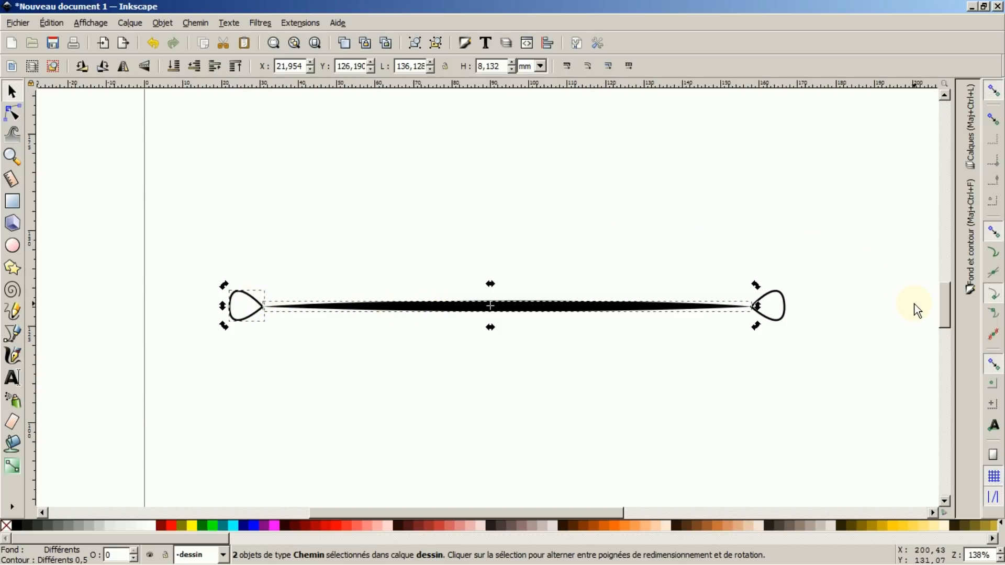
pyautogui.press('shift')
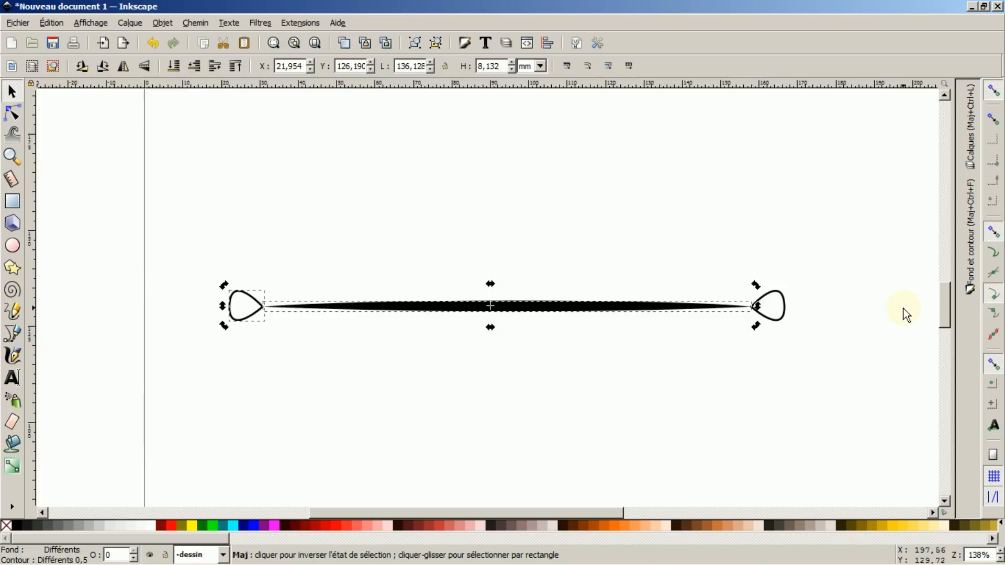
pyautogui.keyDown('shift'); pyautogui.click(785, 301); pyautogui.keyUp('shift')
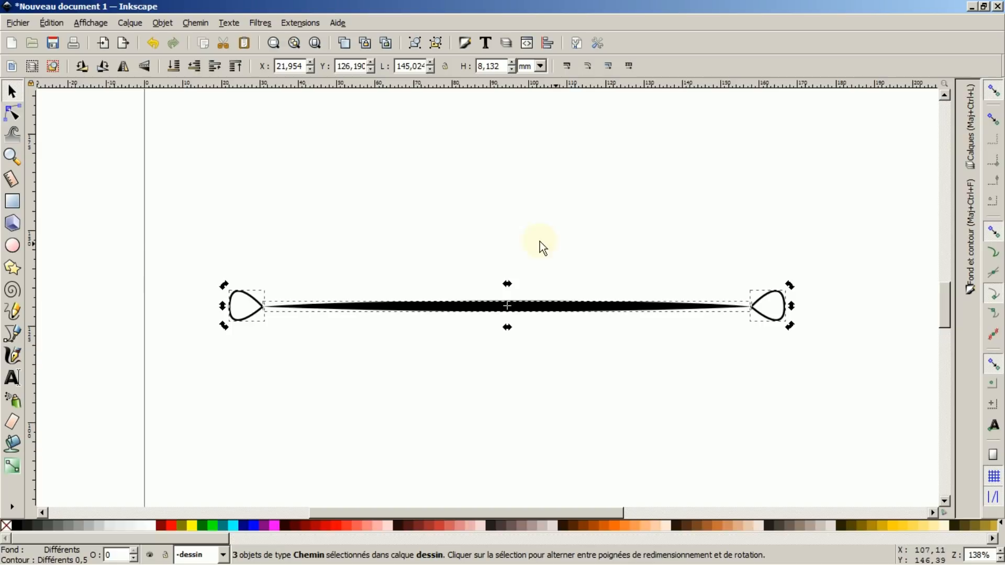
pyautogui.moveTo(187, 236); pyautogui.dragTo(855, 359)
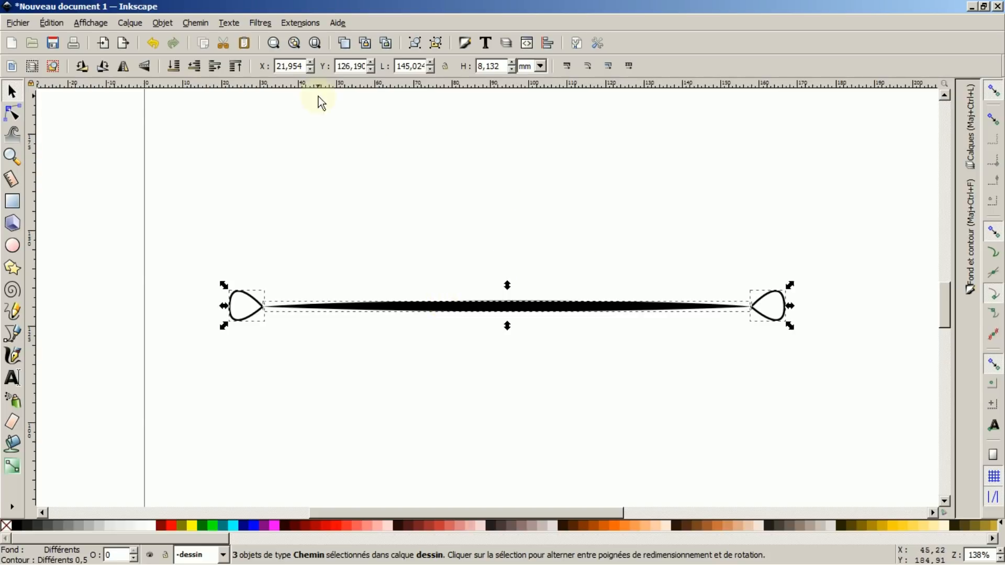
pyautogui.click(192, 23)
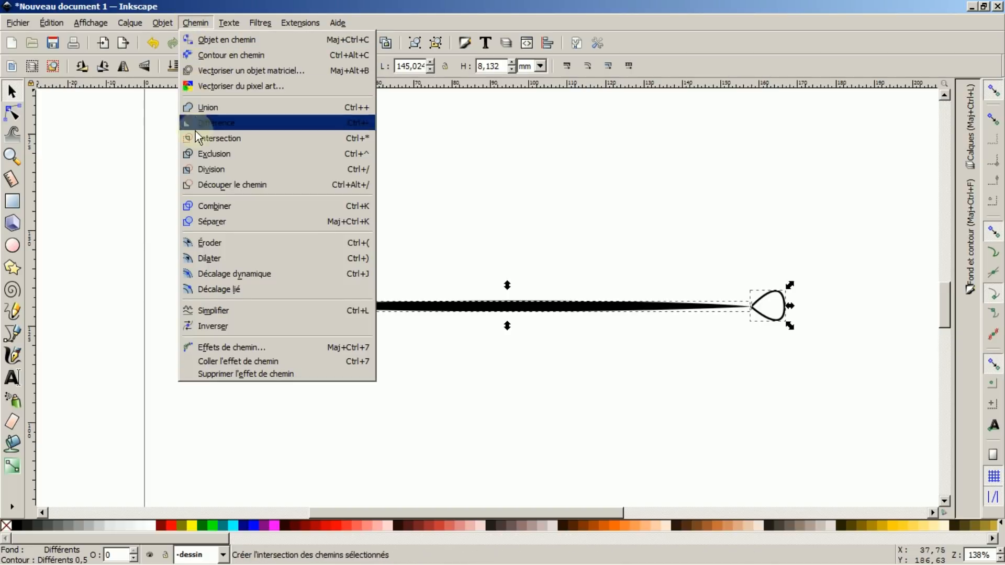
pyautogui.click(197, 205)
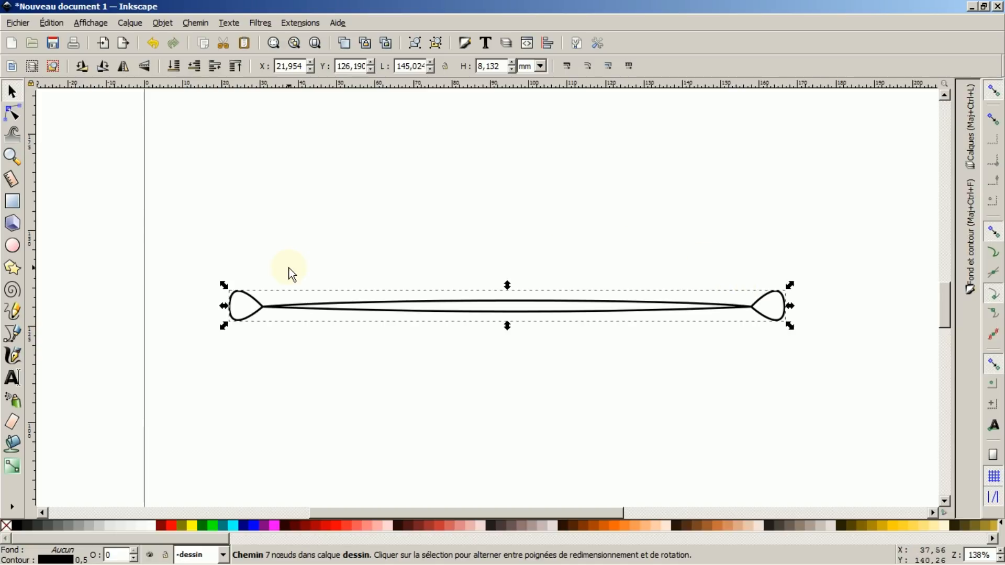
pyautogui.click(16, 524)
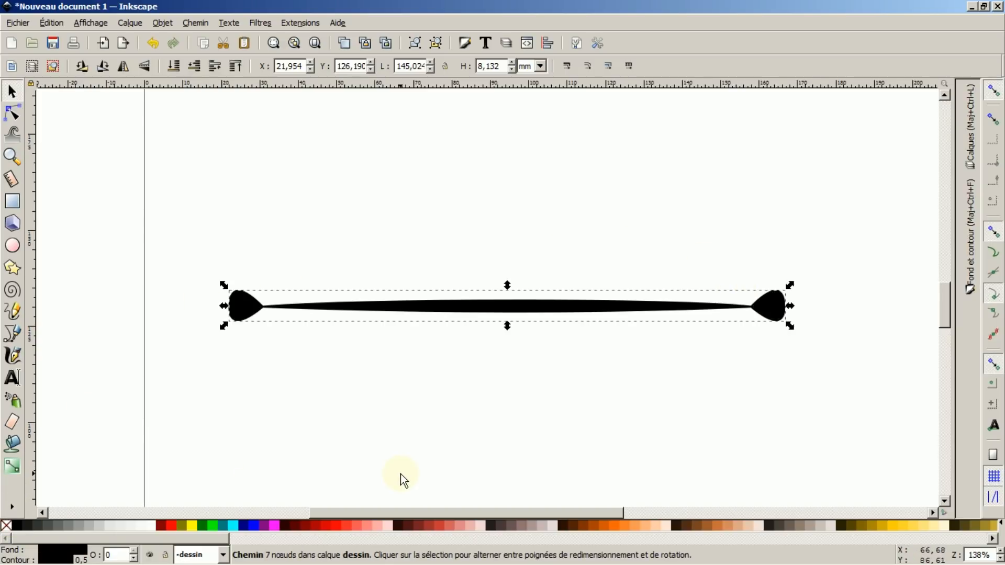
# Shrink the combined shape to about 45.4 by 7.4 mm and place it outside the page's left edge, at about X -80.8, Y 171.8 mm
pyautogui.click(12, 157)
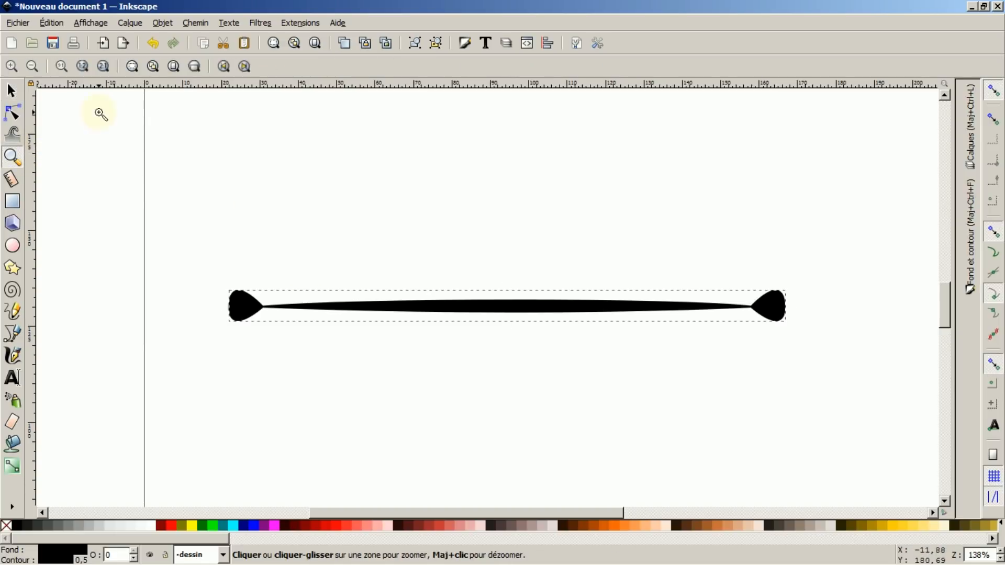
pyautogui.click(32, 64)
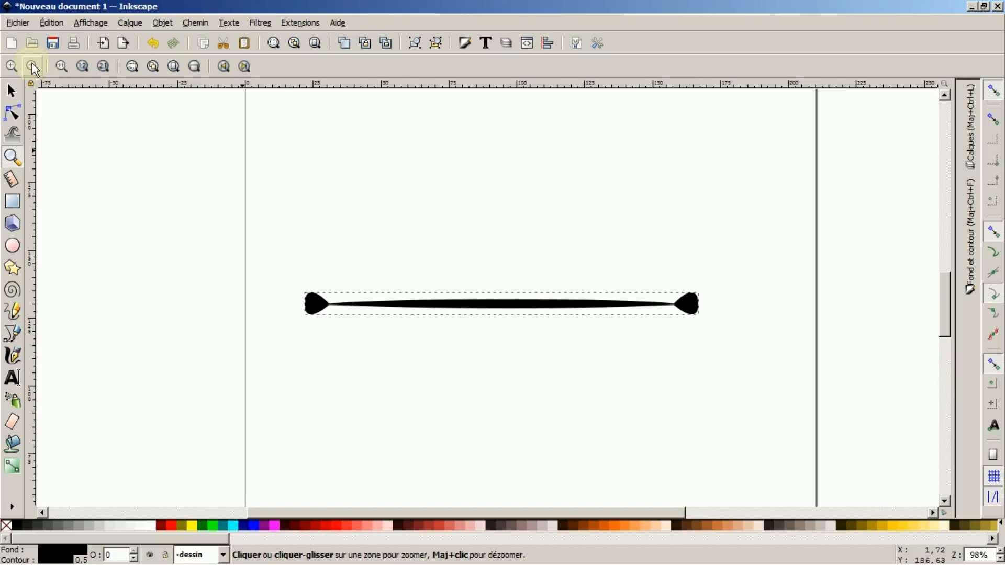
pyautogui.click(32, 64)
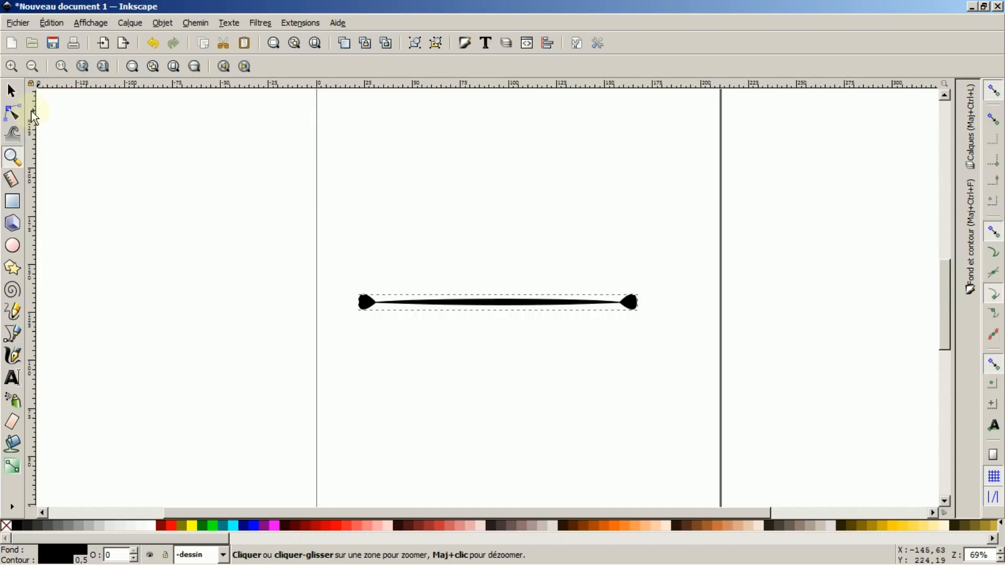
pyautogui.click(11, 93)
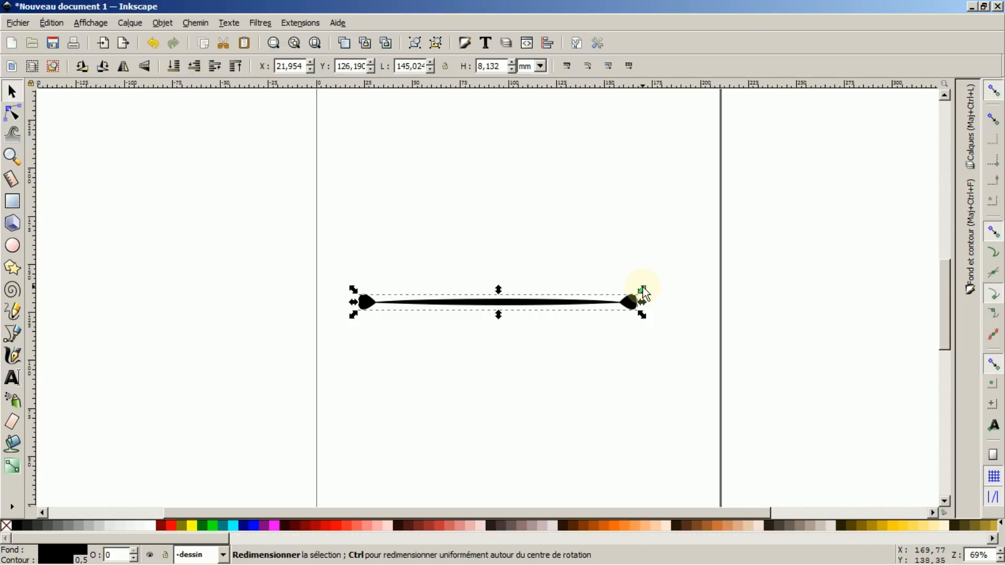
pyautogui.moveTo(643, 292); pyautogui.dragTo(211, 213)
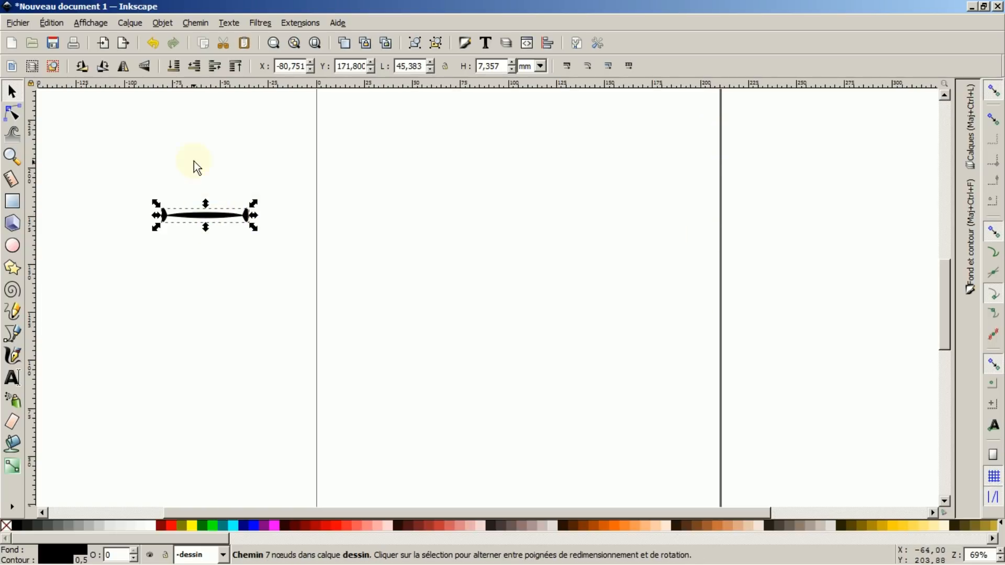
# Copy the small combined shape and set the Pencil tool's shape option to "Courber depuis le presse-papier"
pyautogui.click(43, 21)
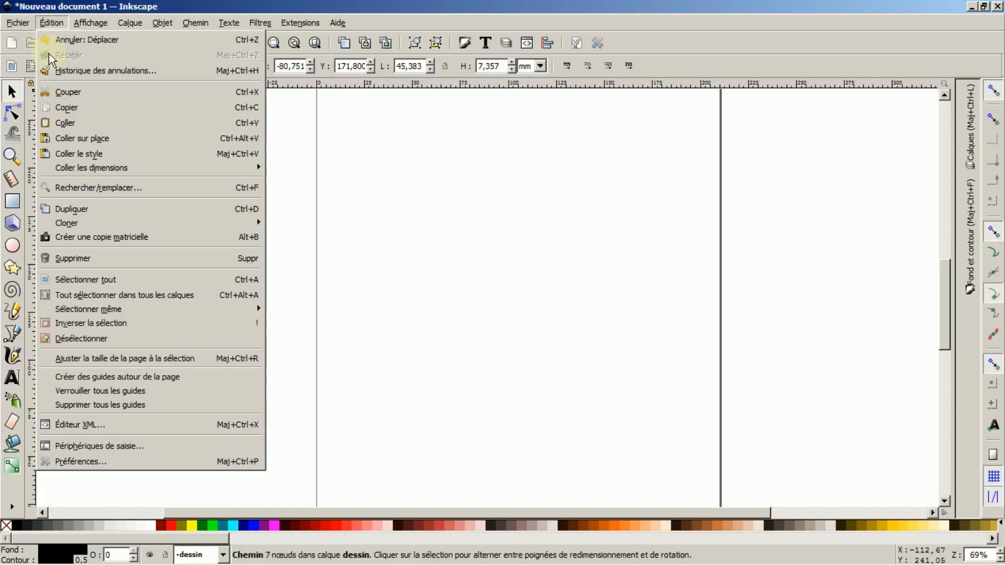
pyautogui.click(59, 106)
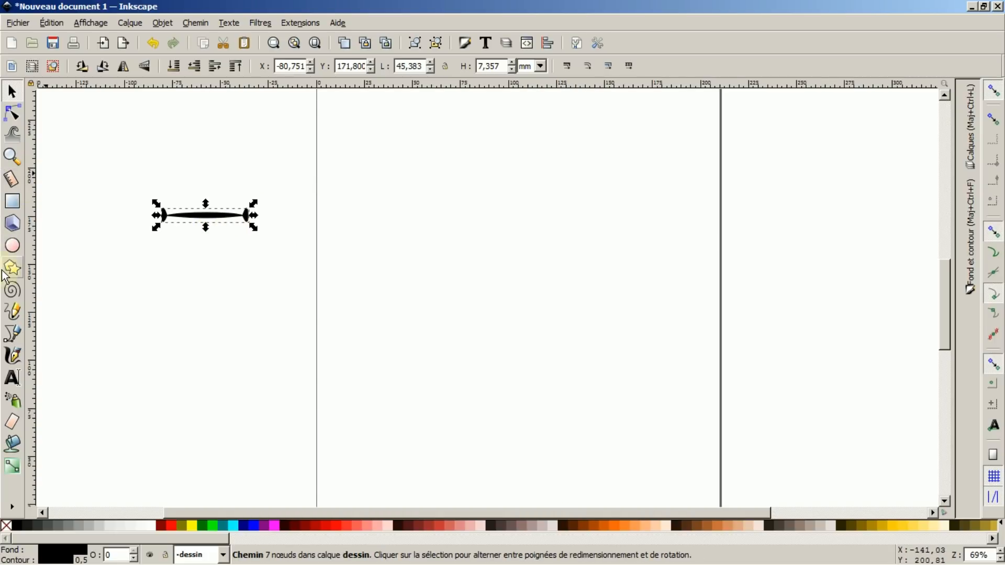
pyautogui.click(12, 312)
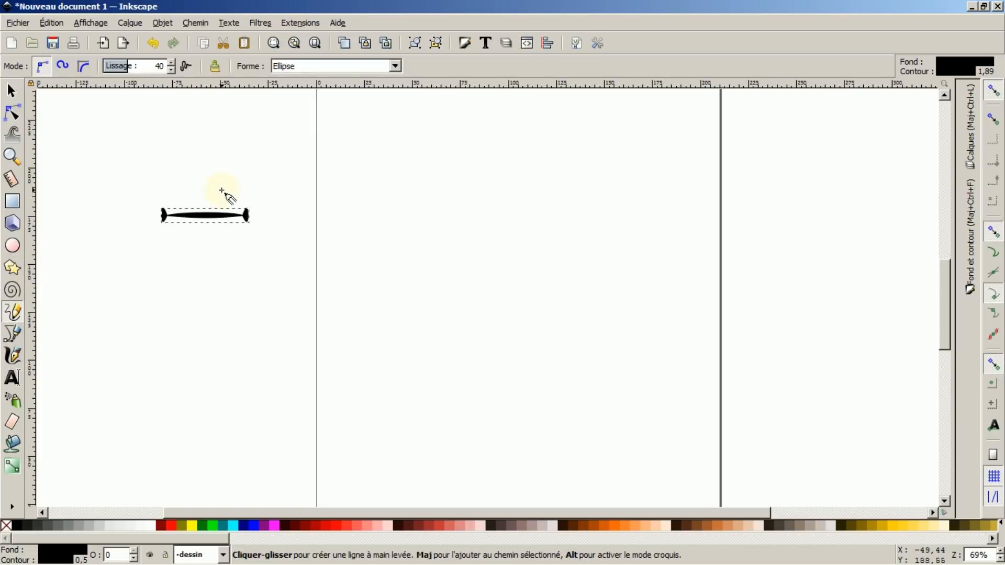
pyautogui.click(396, 63)
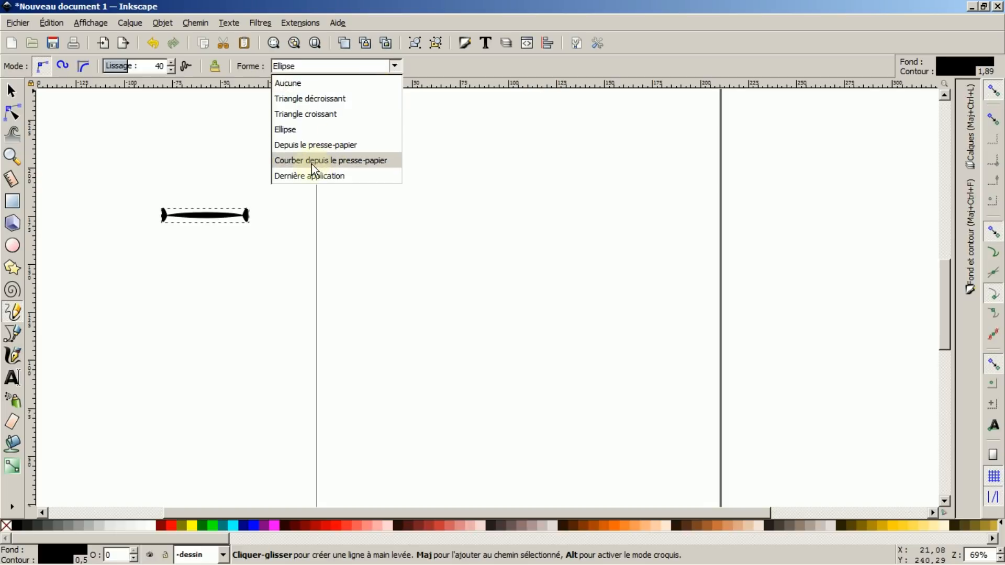
pyautogui.click(360, 161)
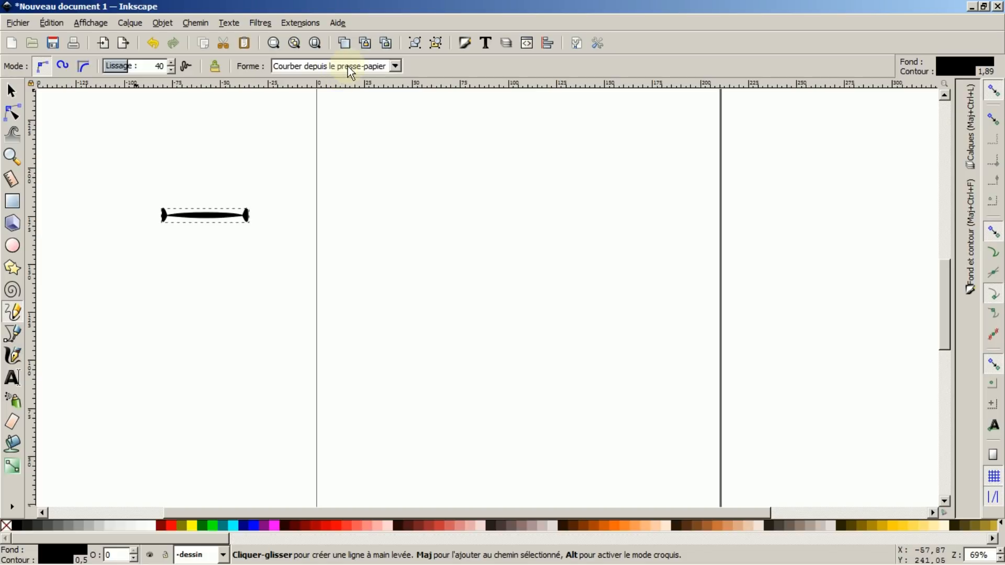
# Draw three freehand strokes side by side across the page: a C-shaped curve followed by two S-shaped curves
pyautogui.moveTo(427, 150)
pyautogui.mouseDown()
pyautogui.moveTo(380, 192)
pyautogui.moveTo(380, 252)
pyautogui.moveTo(454, 231)
pyautogui.mouseUp()
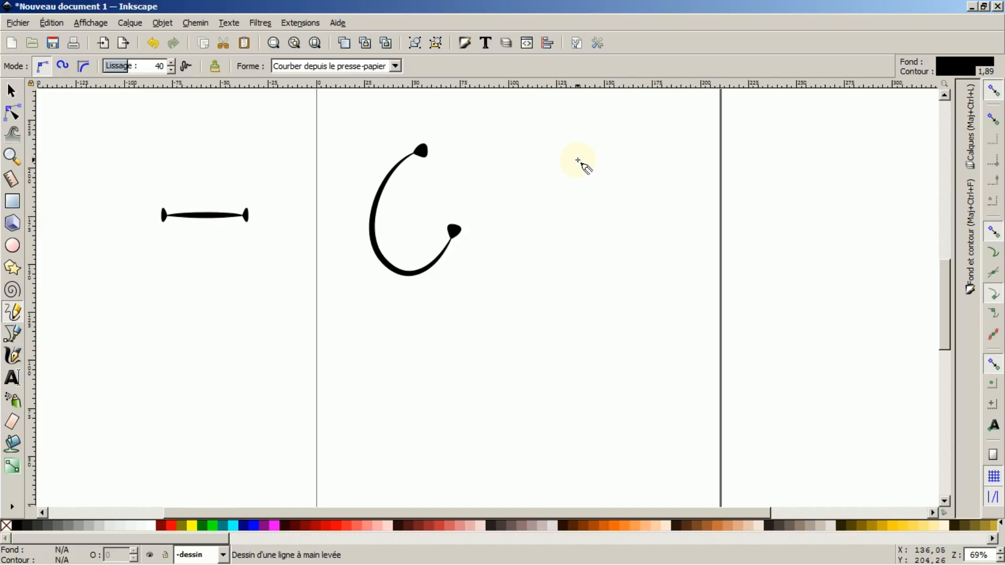
pyautogui.moveTo(578, 159)
pyautogui.mouseDown()
pyautogui.moveTo(537, 153)
pyautogui.moveTo(520, 187)
pyautogui.moveTo(589, 261)
pyautogui.moveTo(562, 303)
pyautogui.moveTo(517, 270)
pyautogui.mouseUp()
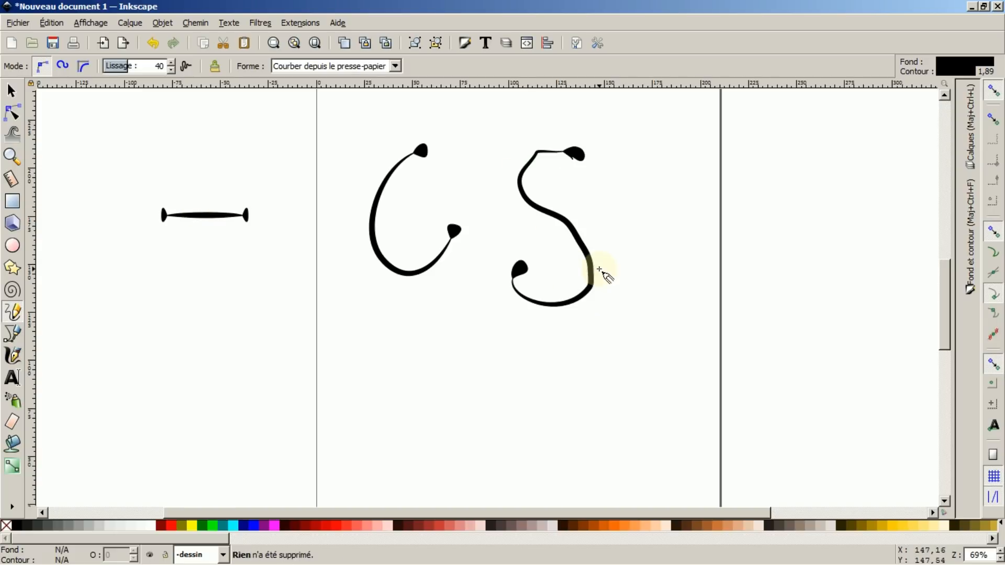
pyautogui.moveTo(669, 194)
pyautogui.mouseDown()
pyautogui.moveTo(679, 273)
pyautogui.moveTo(667, 340)
pyautogui.moveTo(620, 337)
pyautogui.mouseUp()
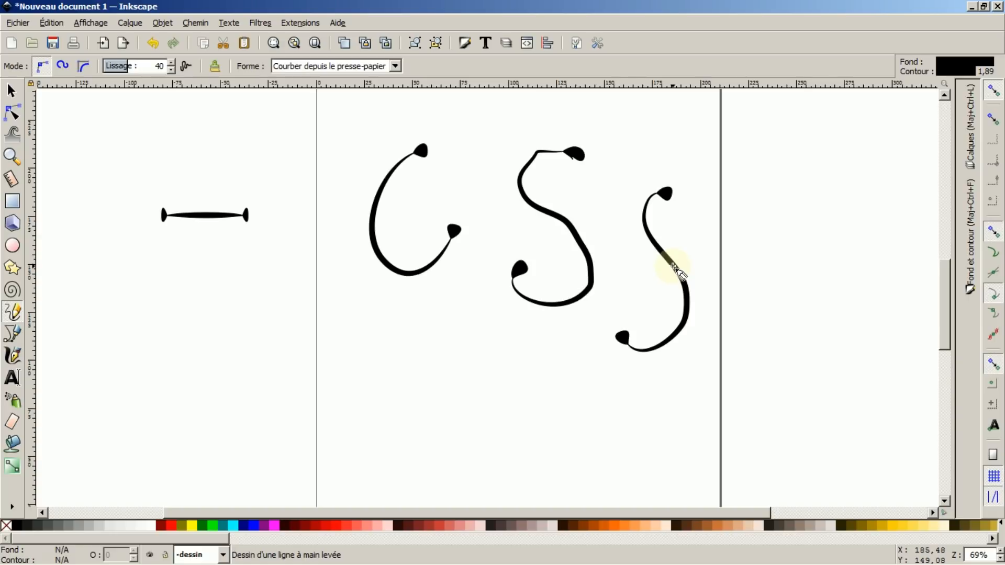
# Thicken the rightmost S-shaped stroke with its bend width handle, making it about 47 by 93.3 mm overall
pyautogui.click(11, 91)
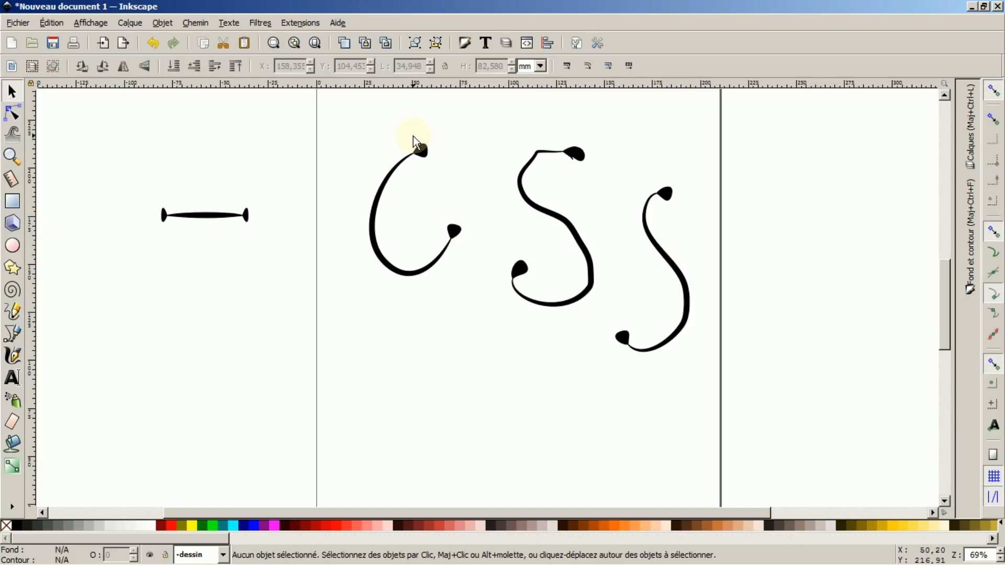
pyautogui.click(656, 240)
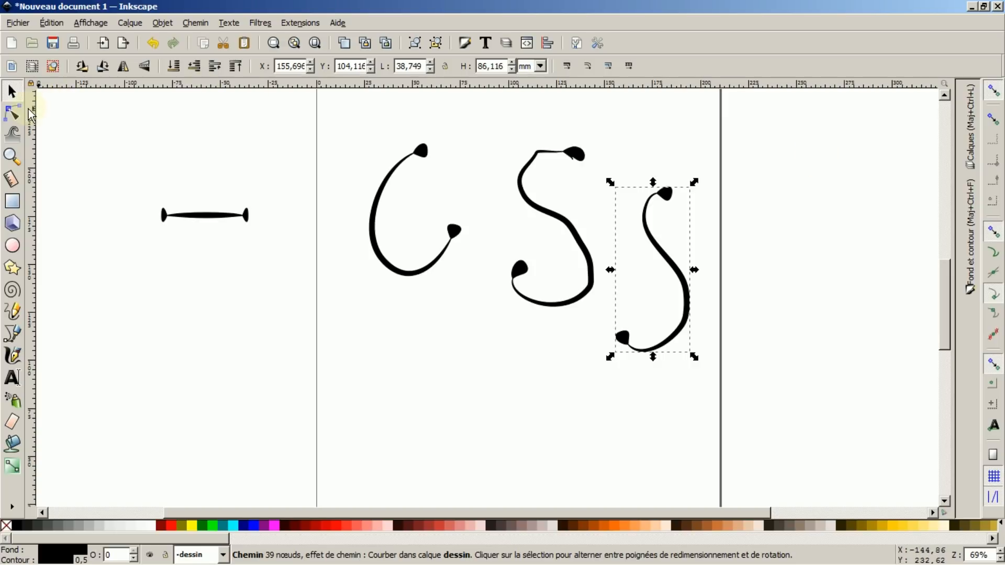
pyautogui.click(12, 118)
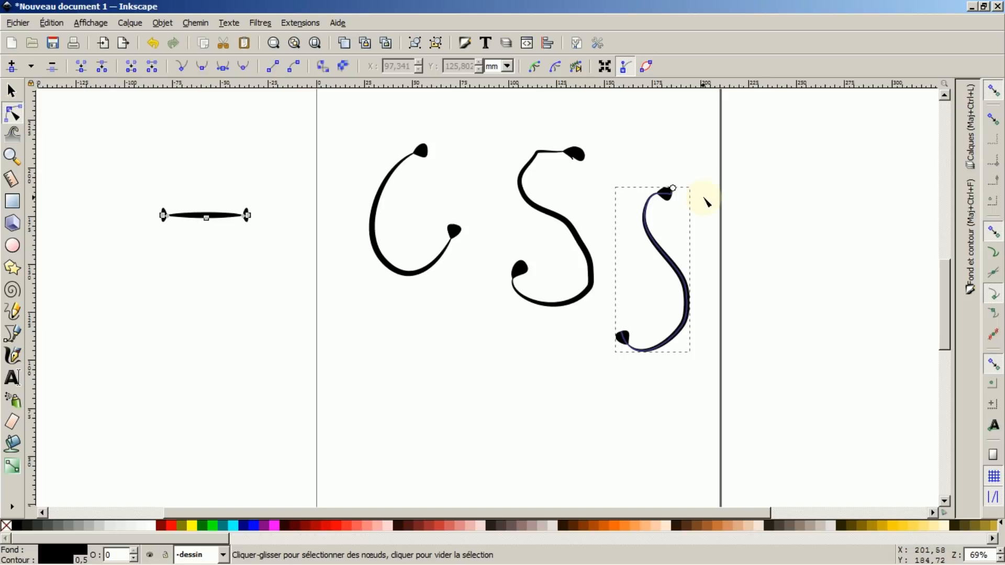
pyautogui.moveTo(674, 188); pyautogui.dragTo(675, 176)
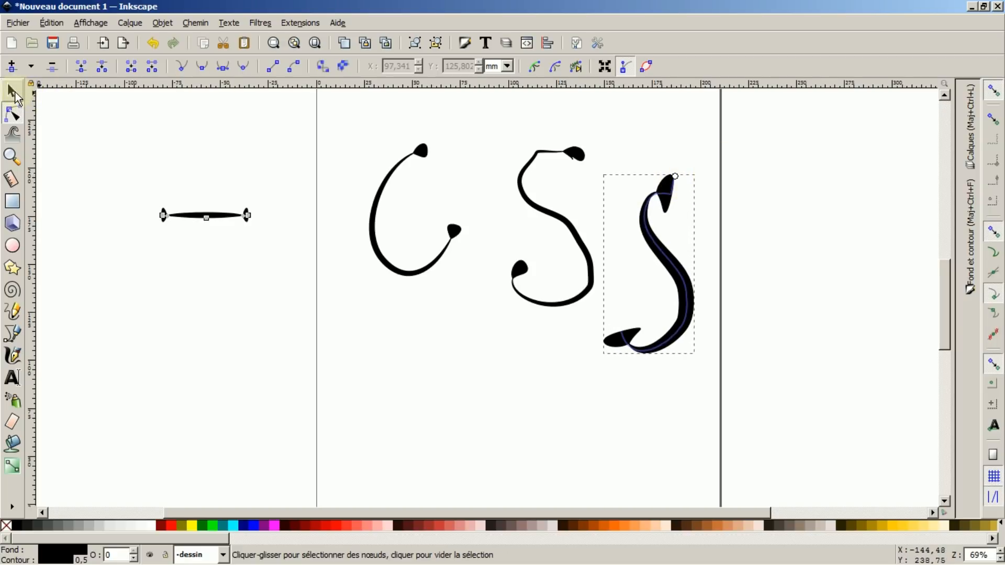
# Draw two more freehand pencil strokes over the page's left edge: an S-shaped curve with a G-shaped curve below it
pyautogui.click(17, 96)
pyautogui.click(14, 312)
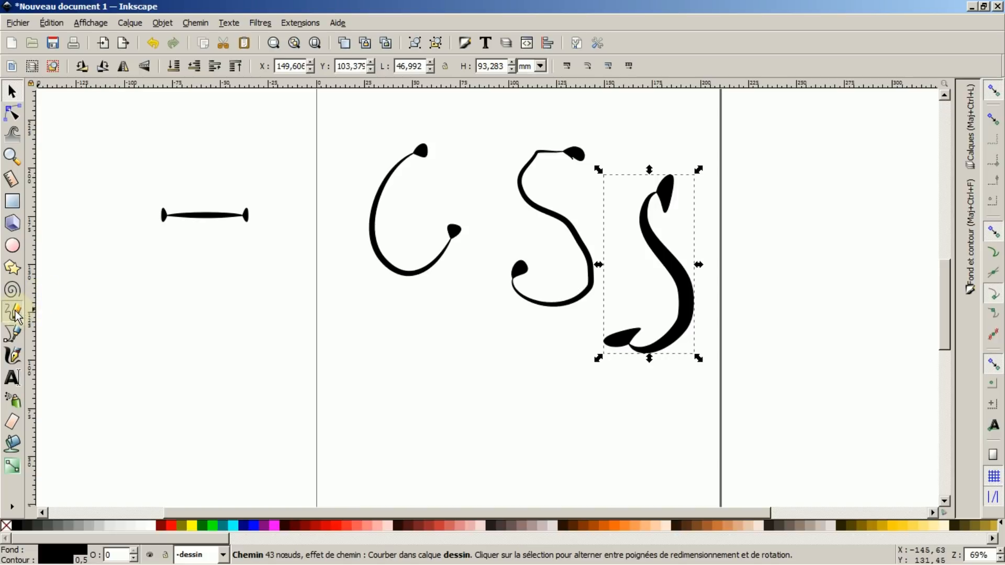
pyautogui.moveTo(329, 121)
pyautogui.mouseDown()
pyautogui.moveTo(292, 128)
pyautogui.moveTo(311, 210)
pyautogui.moveTo(304, 246)
pyautogui.moveTo(273, 253)
pyautogui.mouseUp()
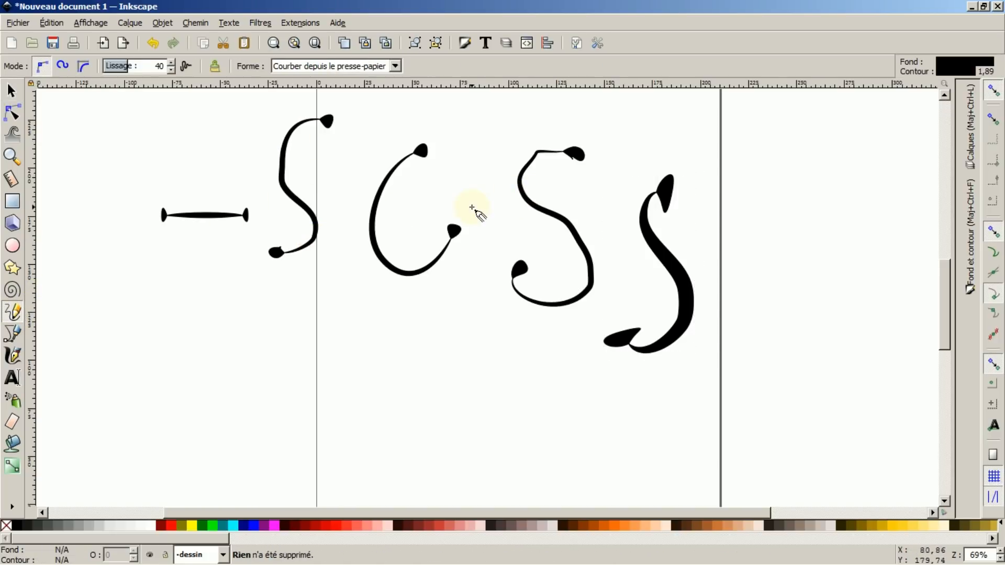
pyautogui.moveTo(330, 292)
pyautogui.mouseDown()
pyautogui.moveTo(282, 300)
pyautogui.moveTo(344, 375)
pyautogui.moveTo(336, 343)
pyautogui.mouseUp()
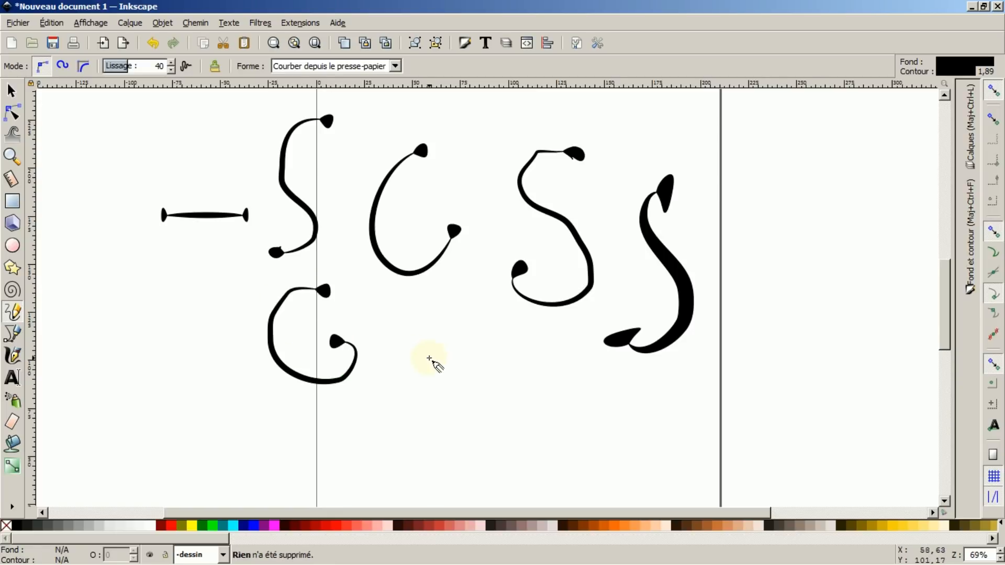
# Delete the five freehand strokes drawn on and around the page, keeping the small tapered pattern shape
pyautogui.click(10, 90)
pyautogui.click(317, 126)
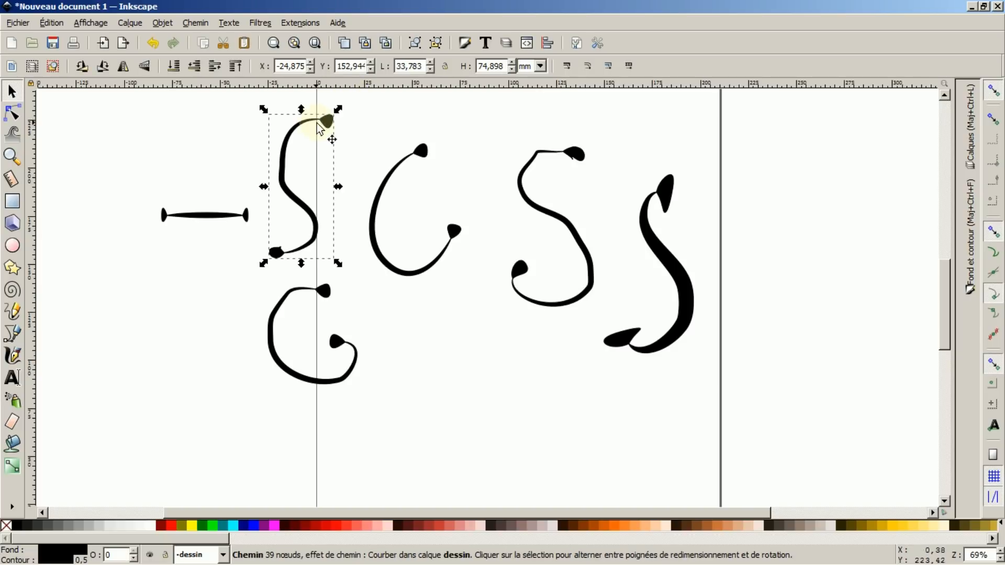
pyautogui.keyDown('shift'); pyautogui.click(324, 294); pyautogui.keyUp('shift')
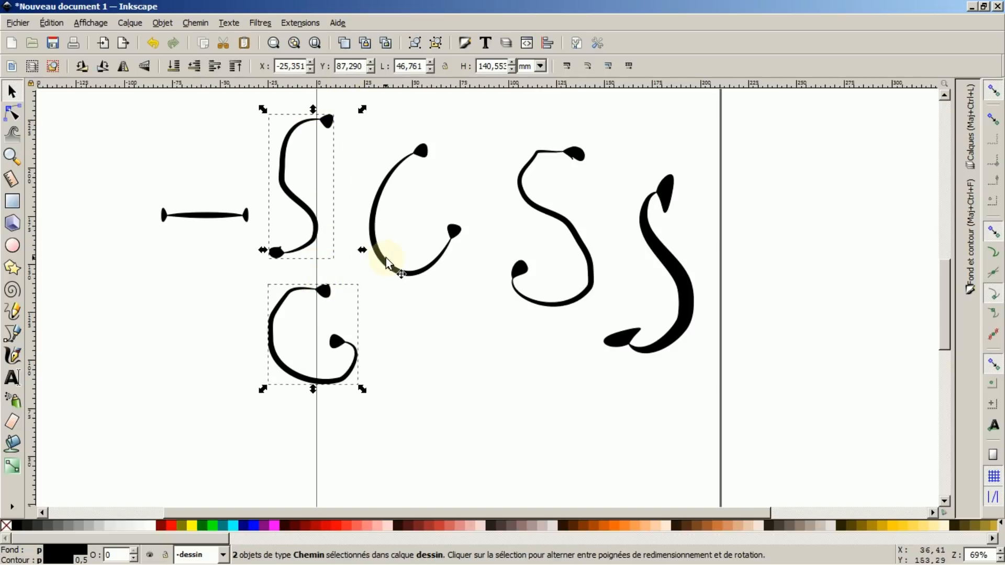
pyautogui.keyDown('shift'); pyautogui.click(384, 259); pyautogui.keyUp('shift')
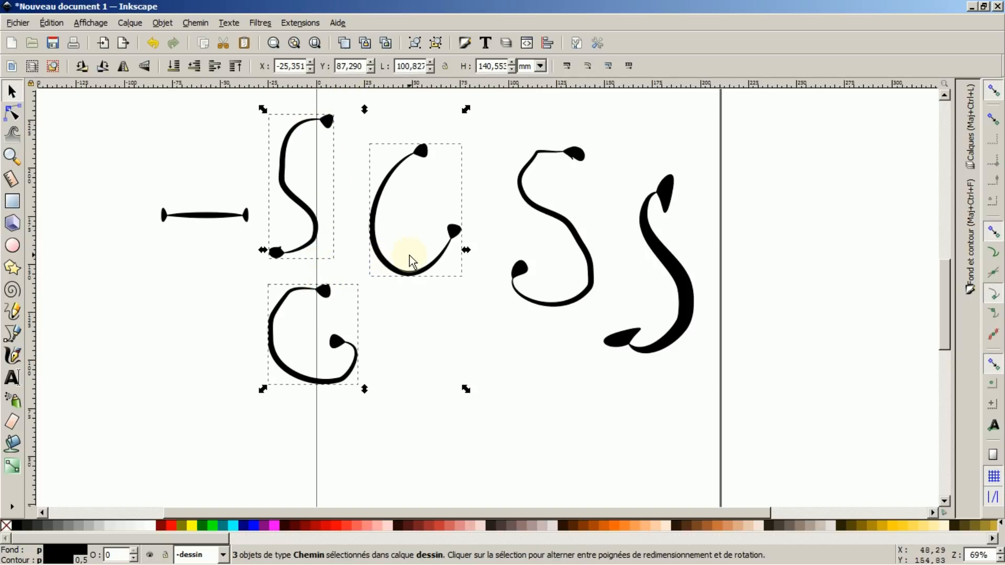
pyautogui.keyDown('shift'); pyautogui.click(569, 220); pyautogui.keyUp('shift')
pyautogui.keyDown('shift'); pyautogui.click(647, 230); pyautogui.keyUp('shift')
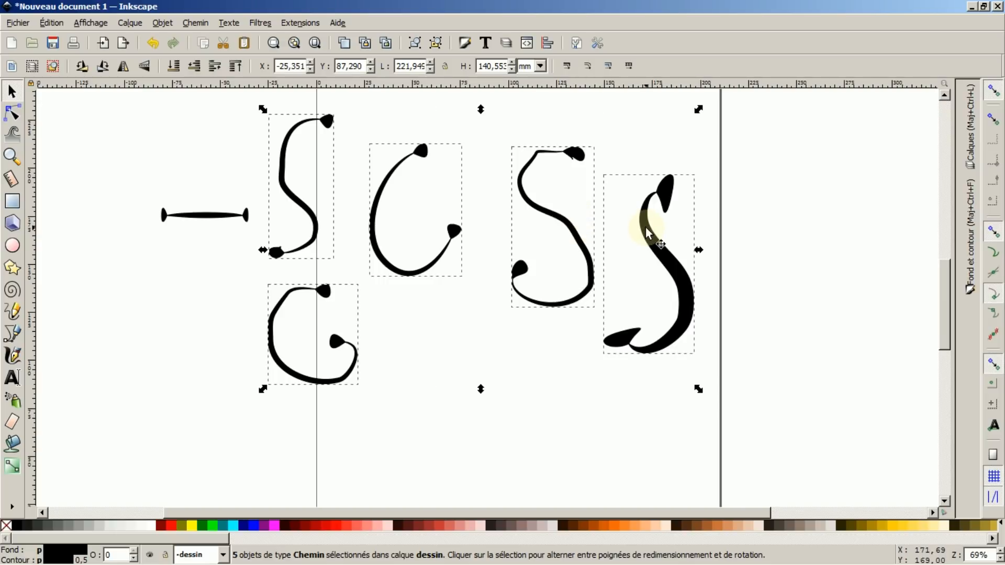
pyautogui.press('Delete')
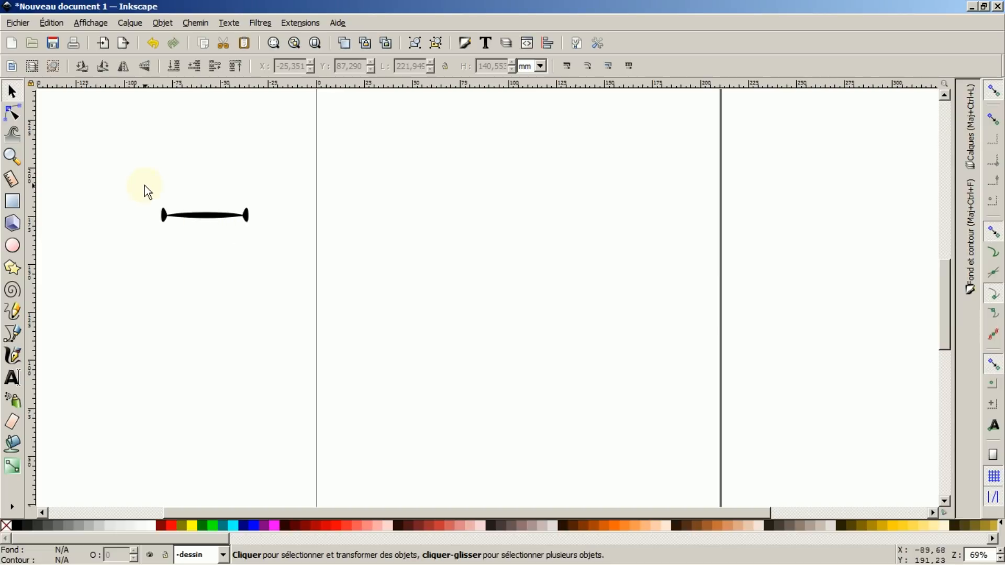
# Draw a black square about 82 mm wide near the middle of the page
pyautogui.click(11, 202)
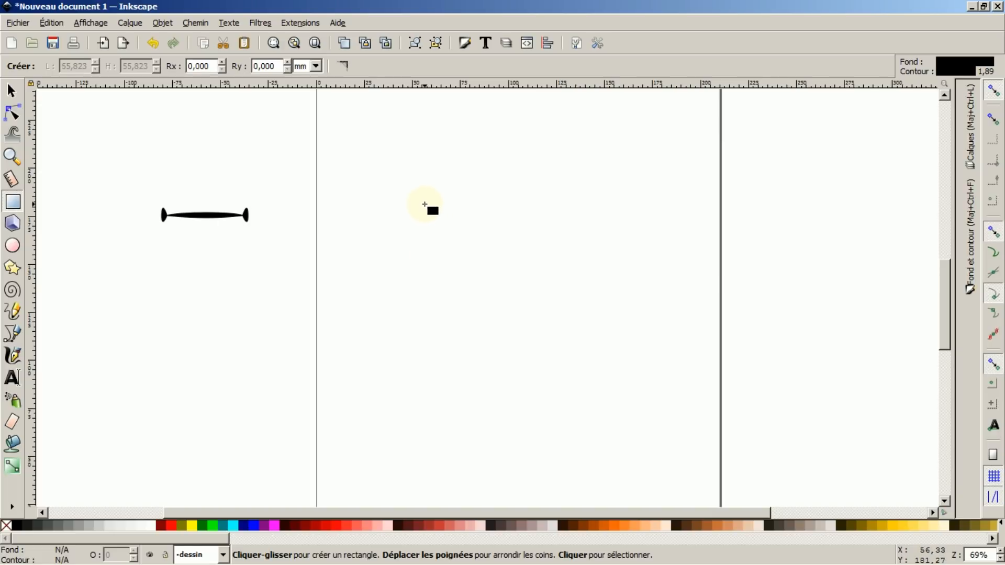
pyautogui.press('ctrl')
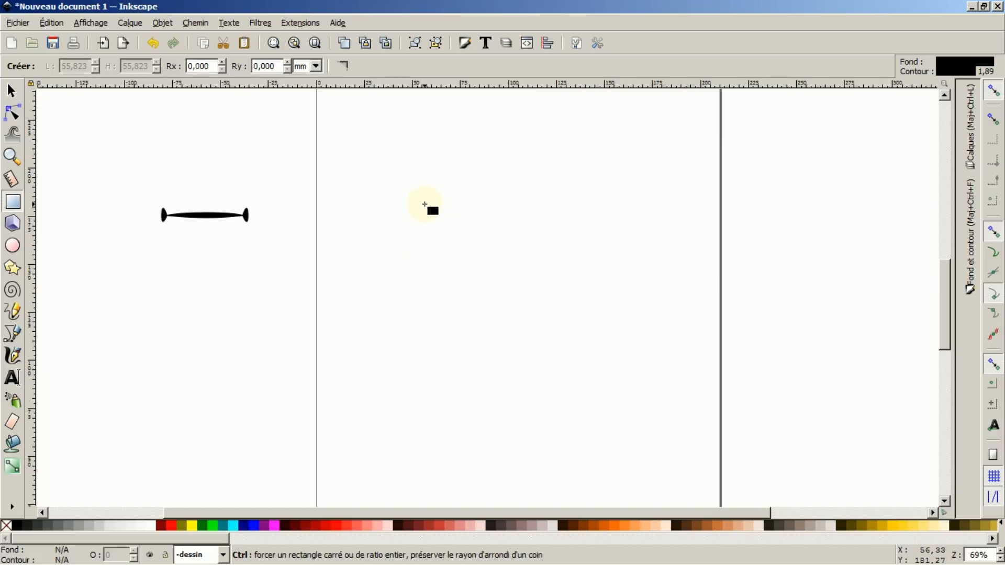
pyautogui.moveTo(424, 204); pyautogui.dragTo(582, 386)
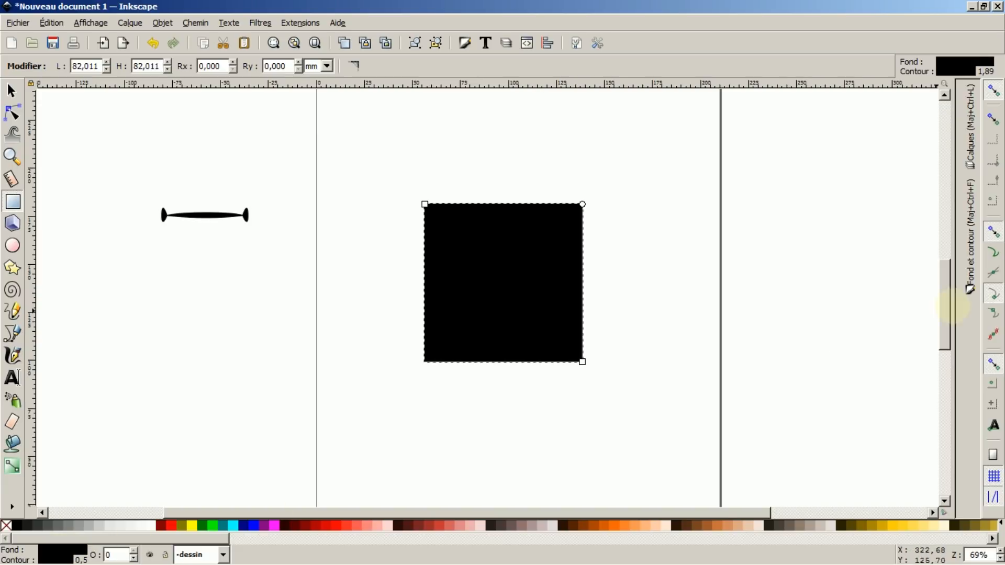
# Remove the square's outline in the fill and stroke settings, and restore it as a flat colour
pyautogui.click(971, 291)
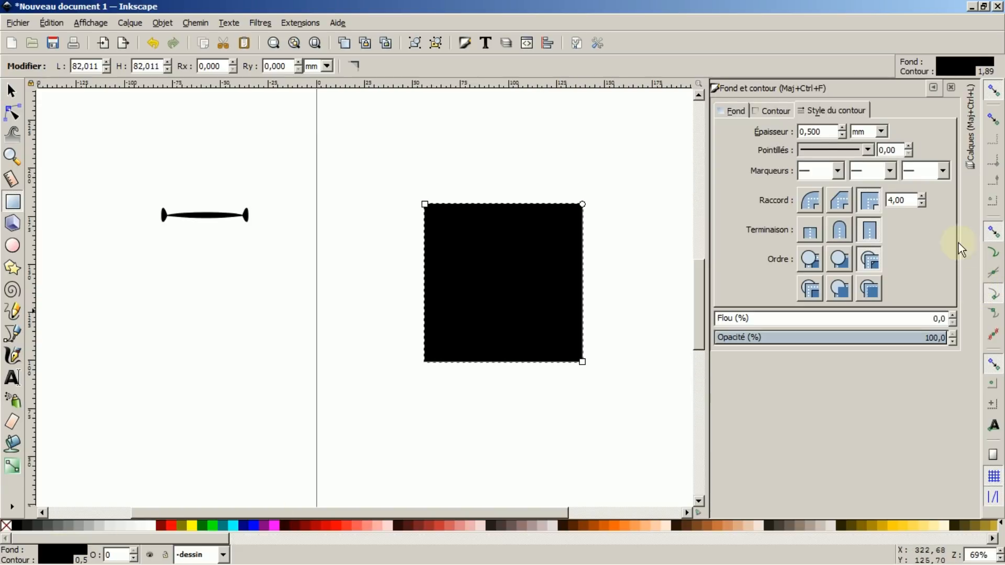
pyautogui.click(723, 109)
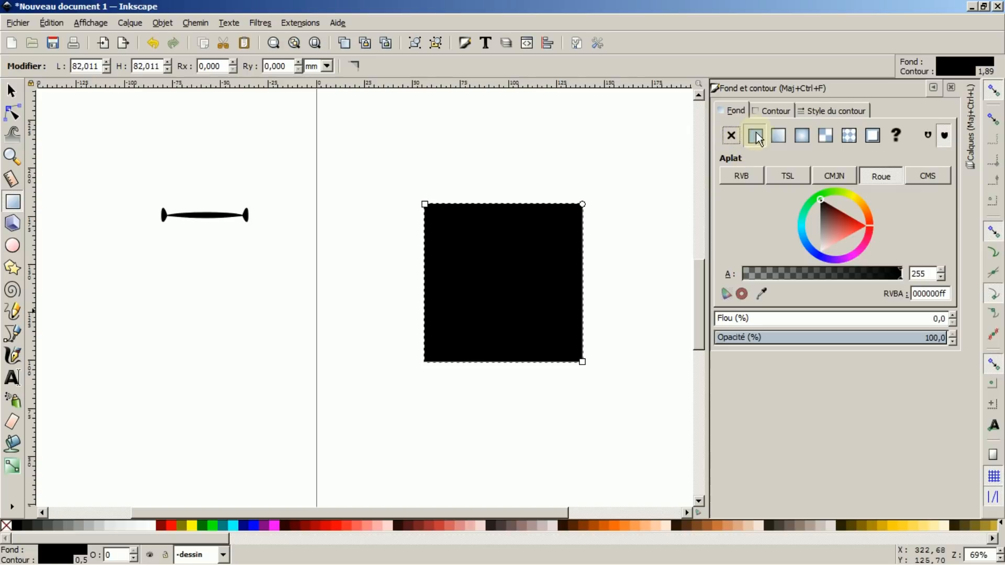
pyautogui.click(781, 112)
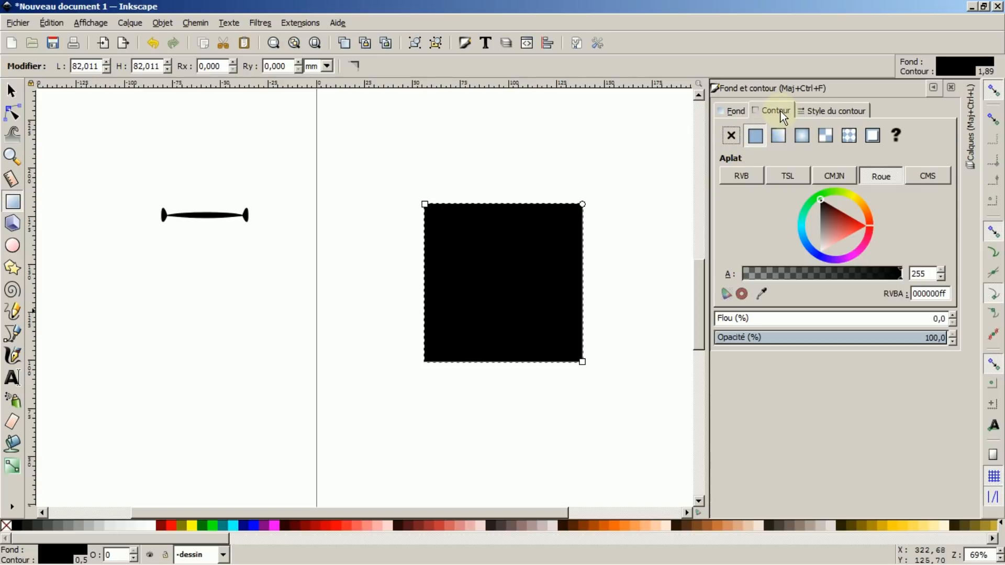
pyautogui.click(731, 136)
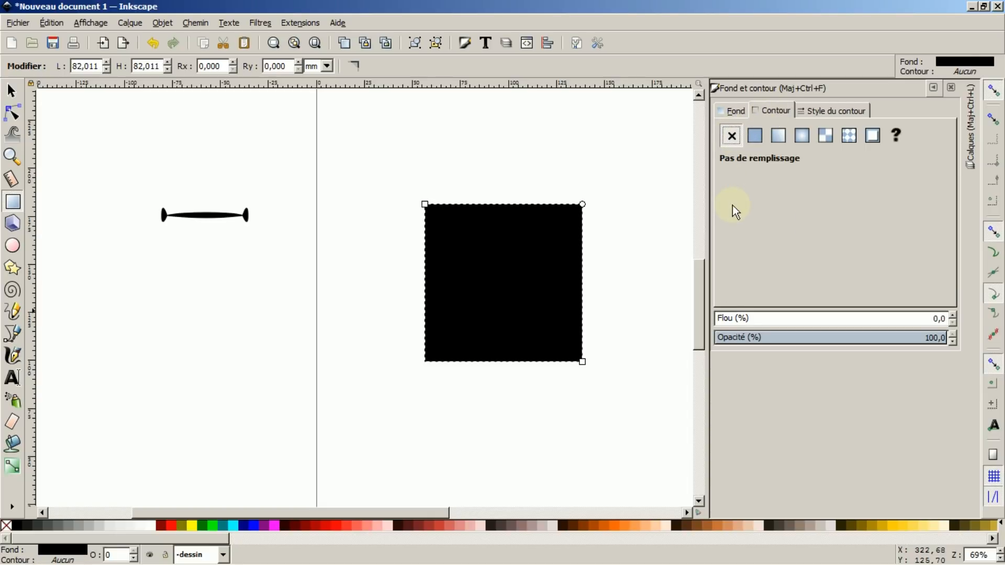
pyautogui.click(756, 135)
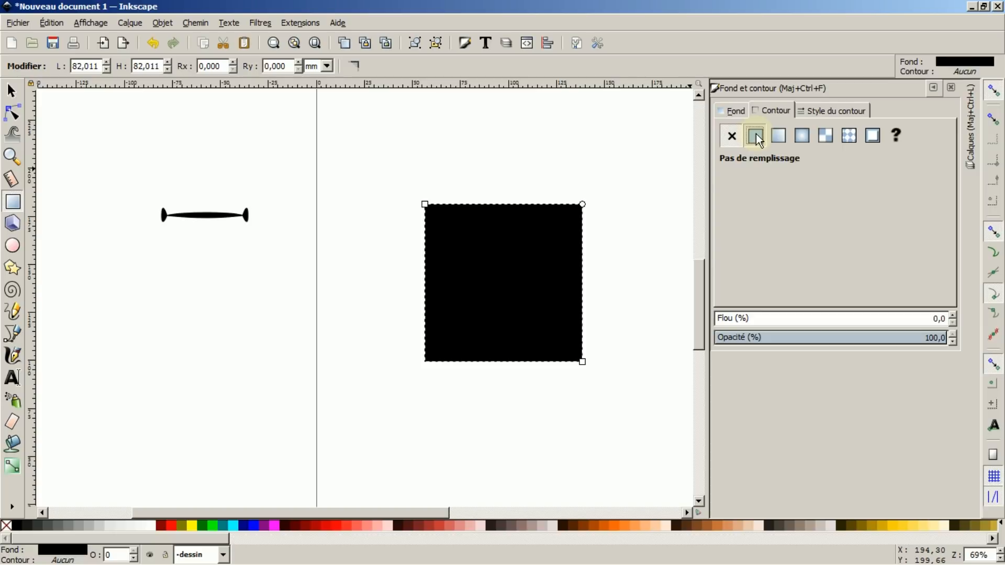
pyautogui.click(937, 87)
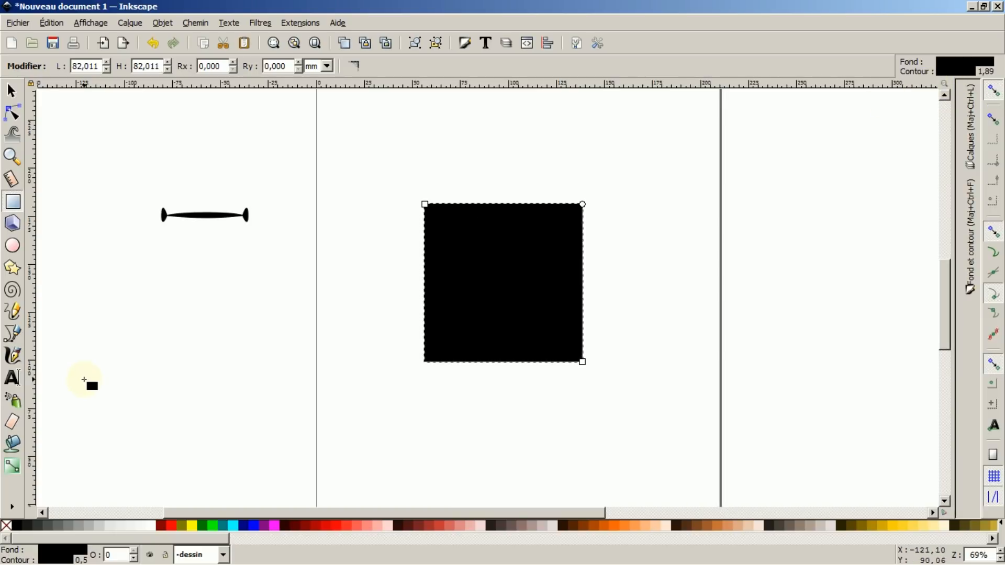
# Remove the square's outline and rotate the square 45° around its centre into a diamond
pyautogui.rightClick(51, 560)
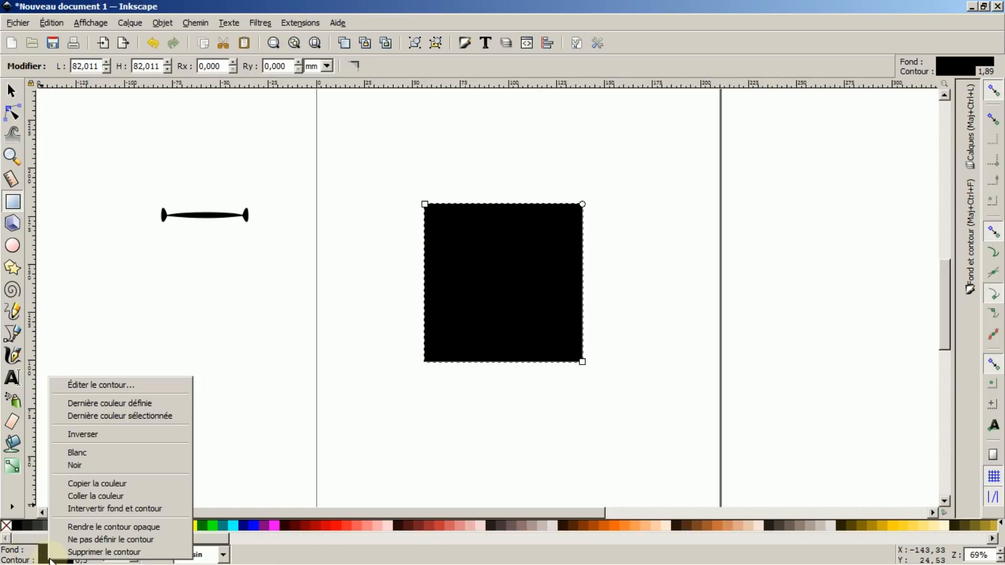
pyautogui.click(73, 552)
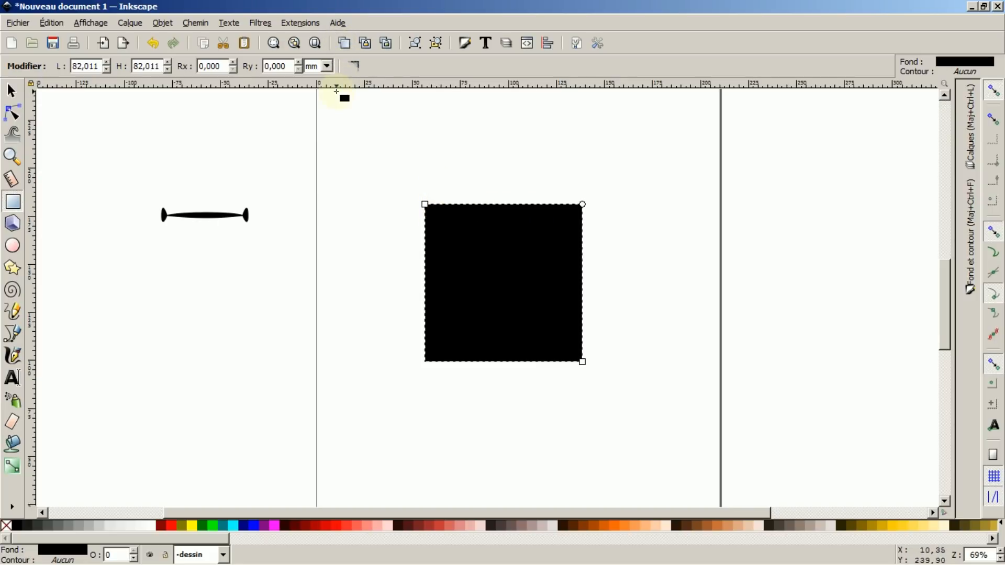
pyautogui.click(12, 91)
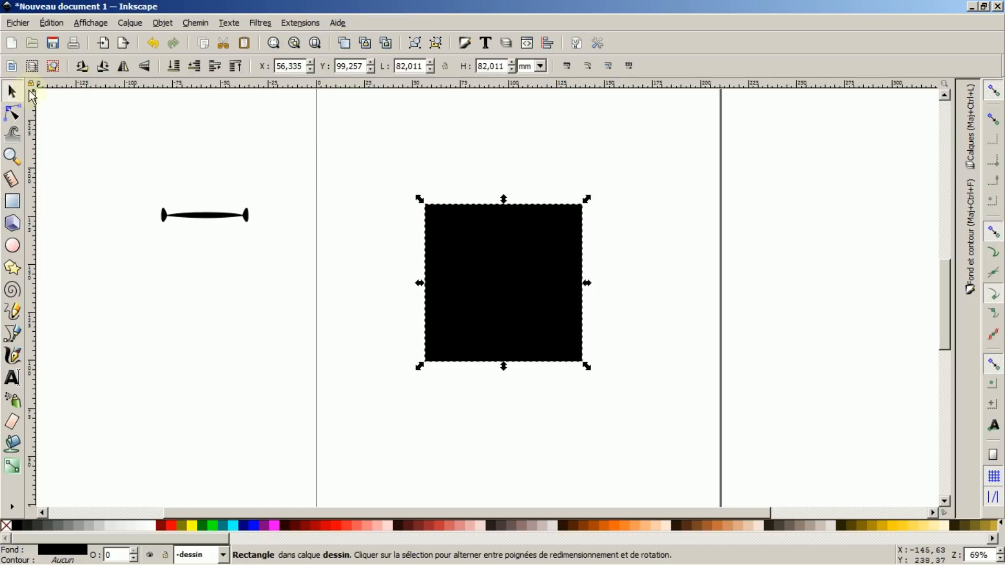
pyautogui.click(463, 219)
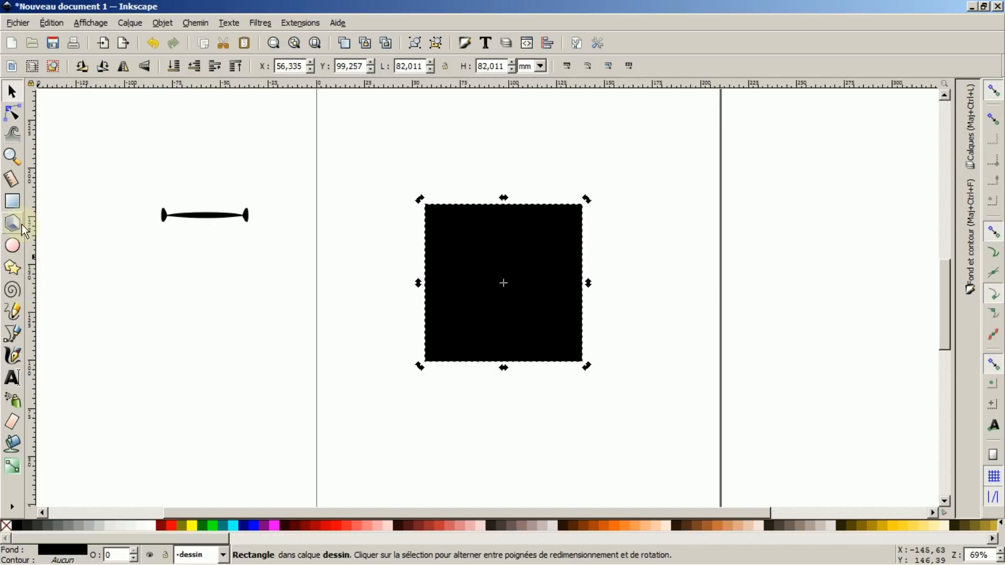
pyautogui.click(12, 201)
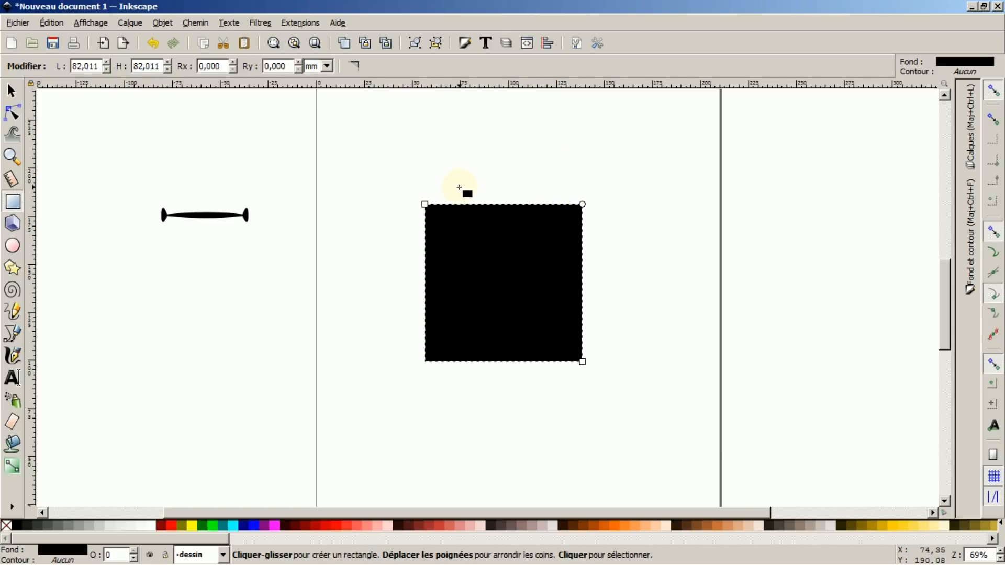
pyautogui.click(12, 91)
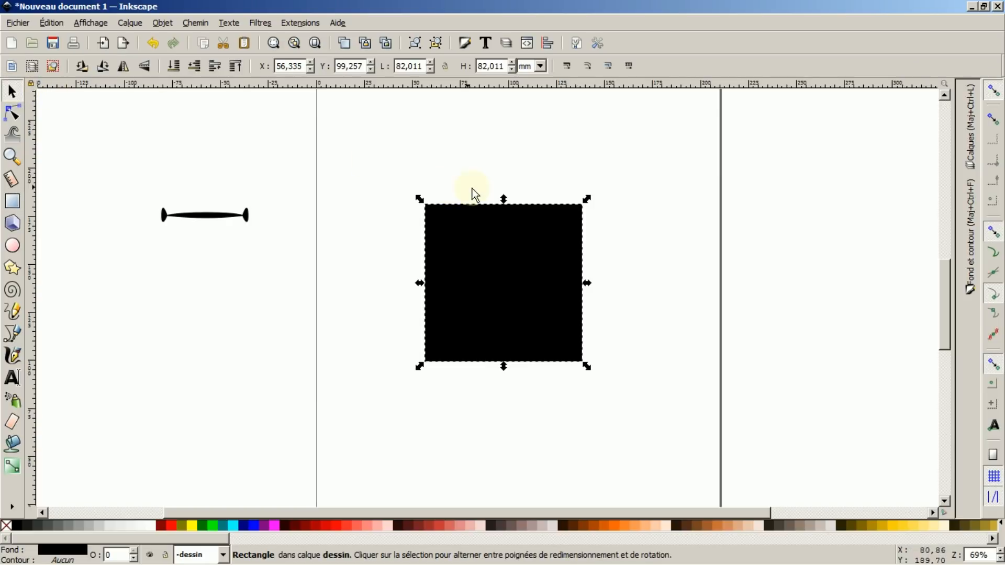
pyautogui.click(499, 251)
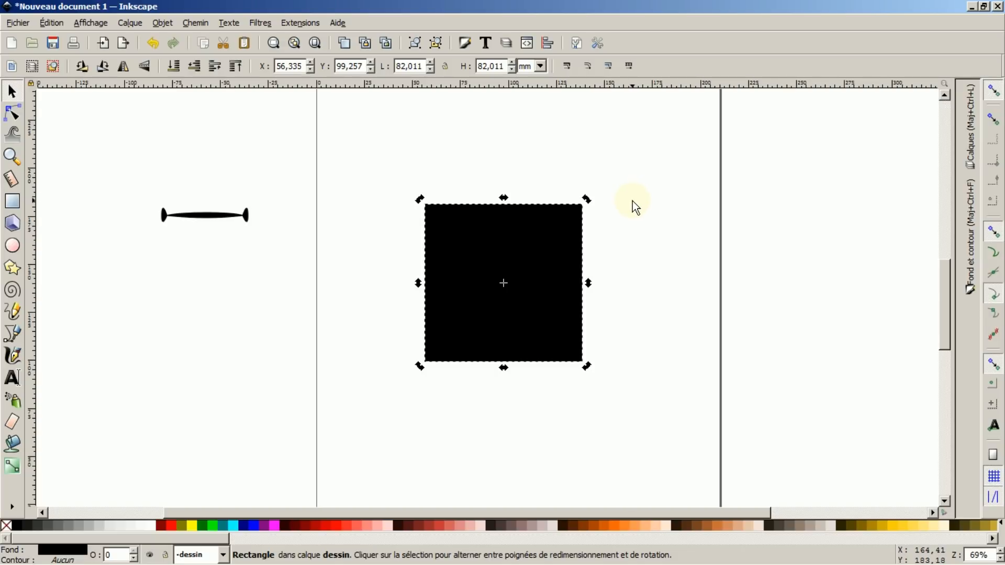
pyautogui.press('ctrl')
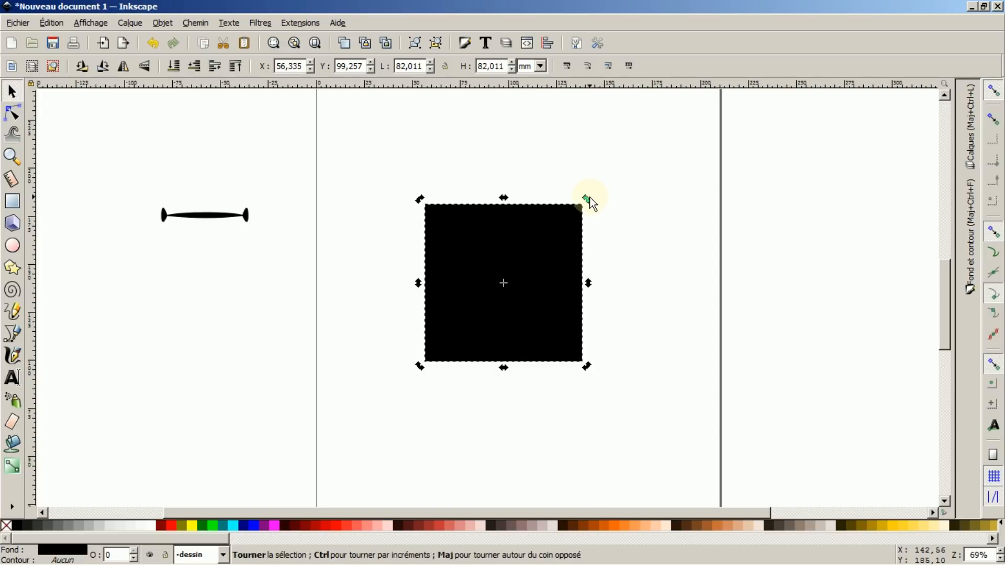
pyautogui.moveTo(602, 213); pyautogui.dragTo(616, 268)
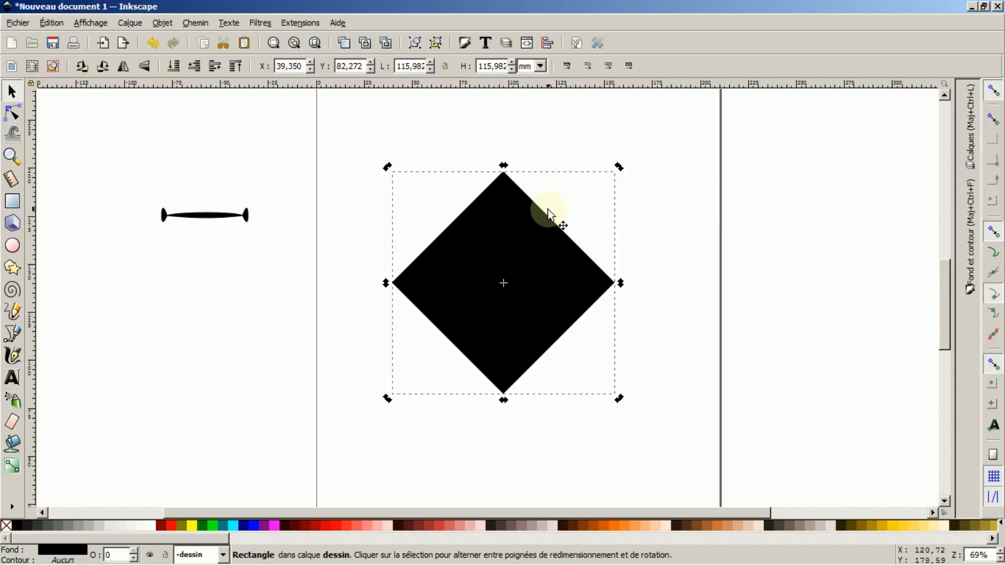
# Flatten the diamond vertically to about 7.1 mm high and move it up to the middle of the page
pyautogui.click(495, 222)
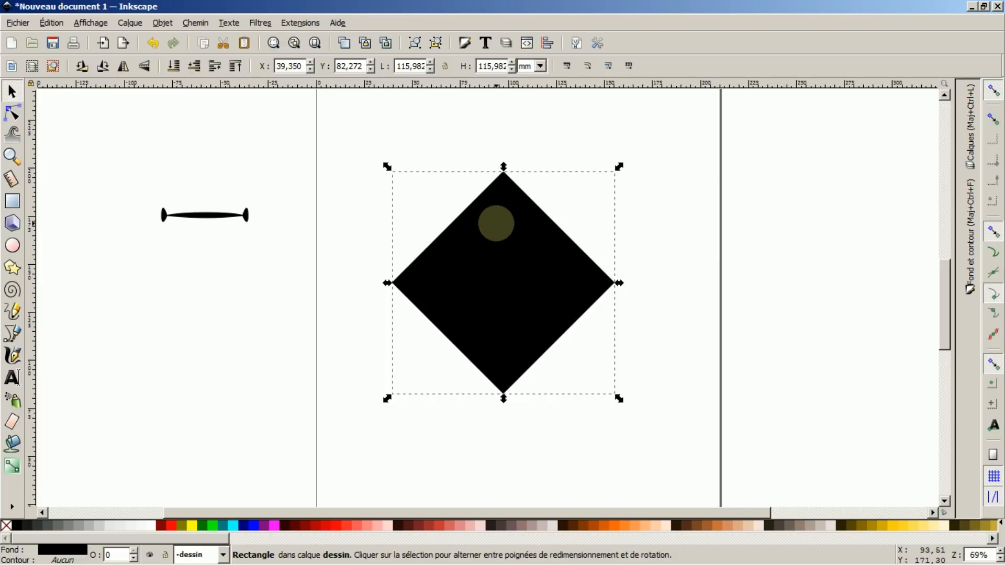
pyautogui.moveTo(503, 167); pyautogui.dragTo(504, 375)
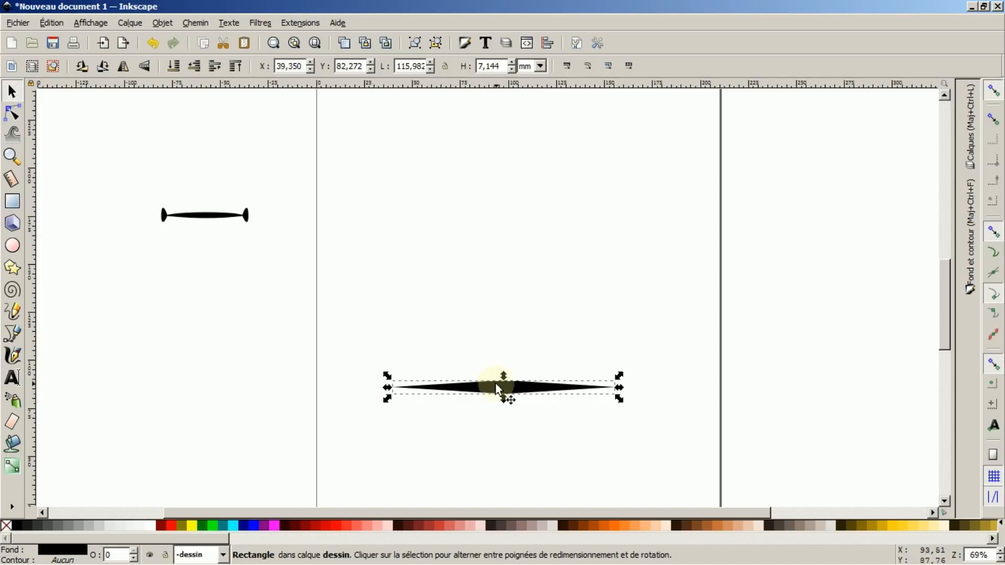
pyautogui.moveTo(501, 396); pyautogui.dragTo(518, 310)
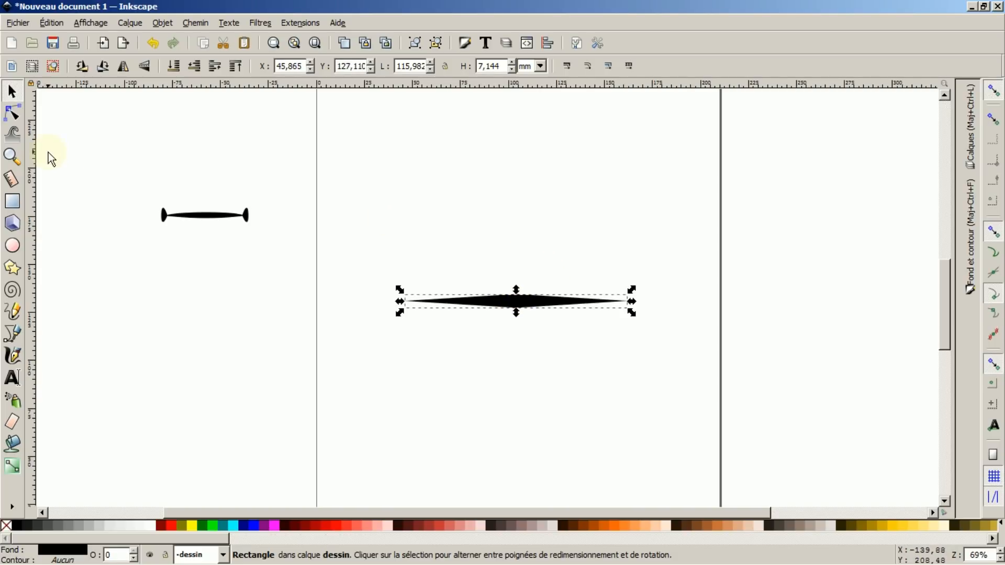
# Convert the flattened diamond to a path and select its upper and lower middle nodes
pyautogui.click(11, 157)
pyautogui.click(511, 302)
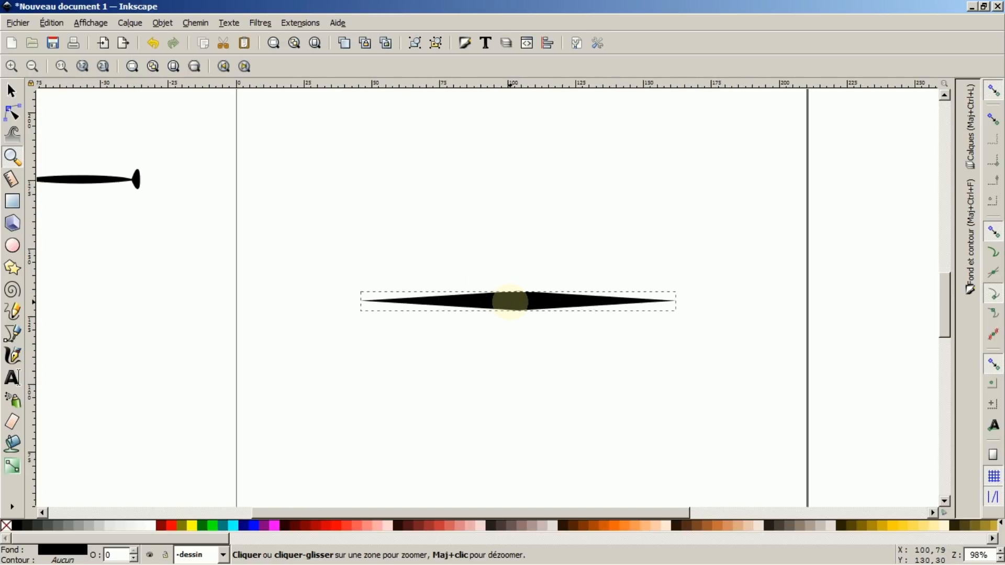
pyautogui.click(511, 303)
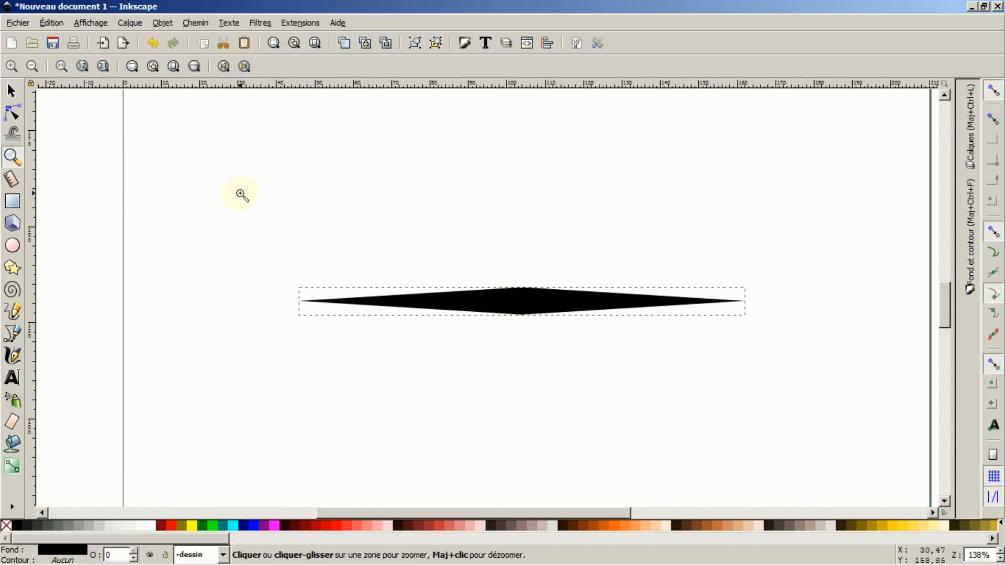
pyautogui.click(13, 94)
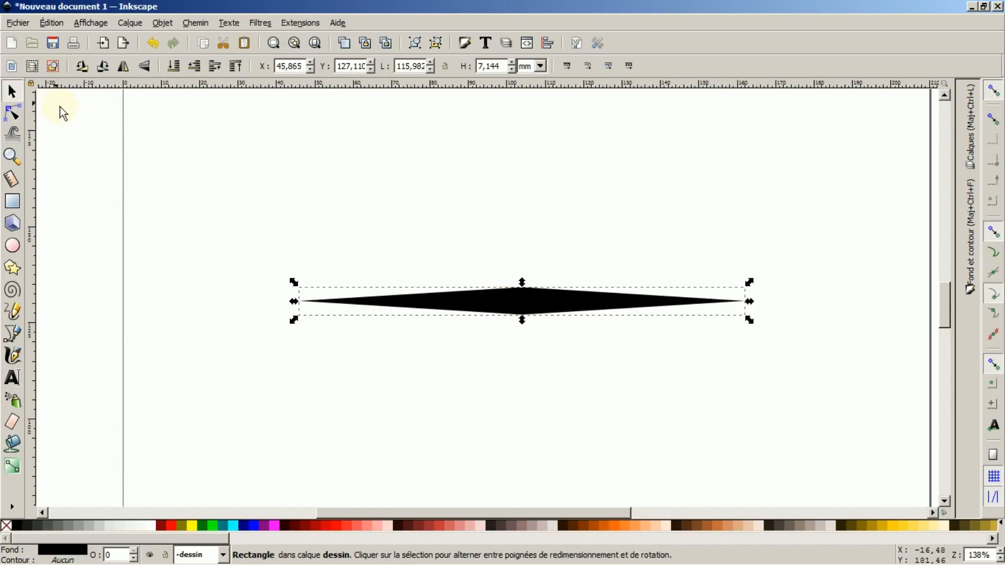
pyautogui.click(319, 202)
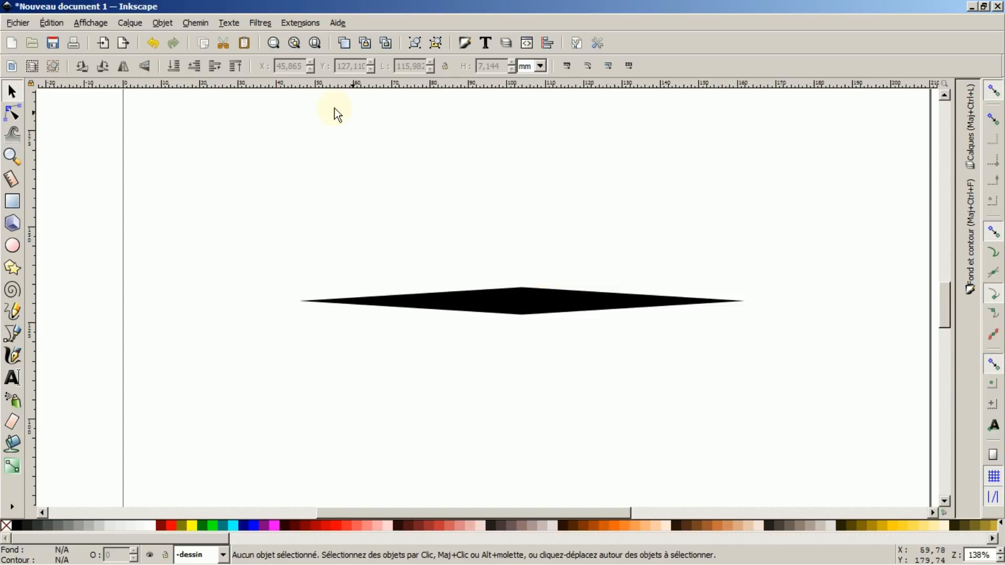
pyautogui.click(15, 94)
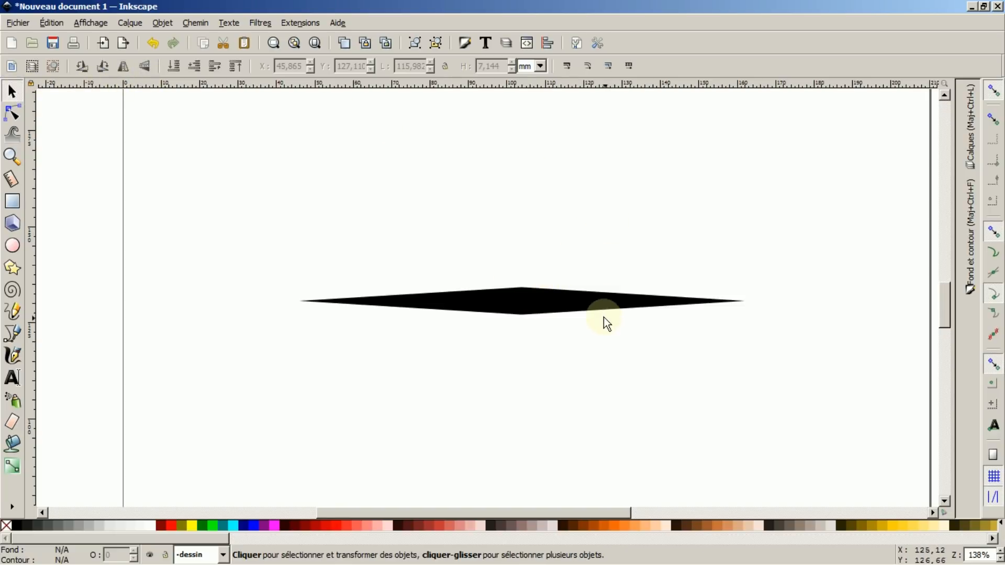
pyautogui.click(564, 295)
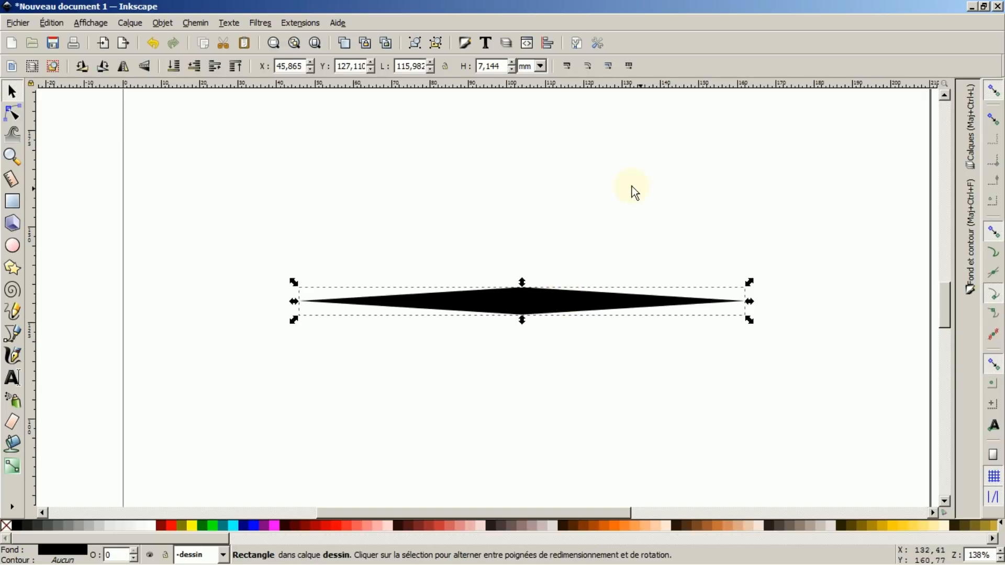
pyautogui.click(12, 115)
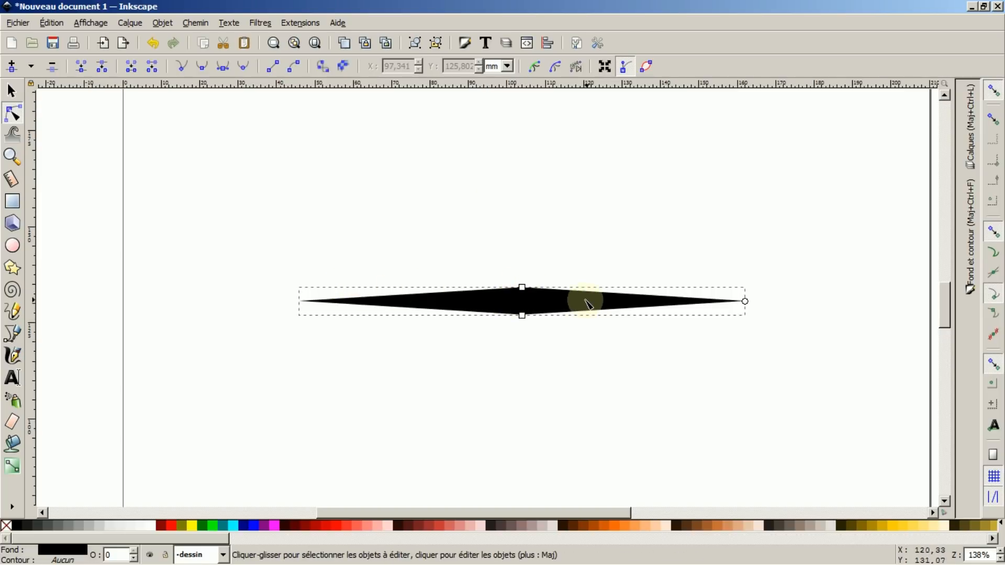
pyautogui.click(320, 67)
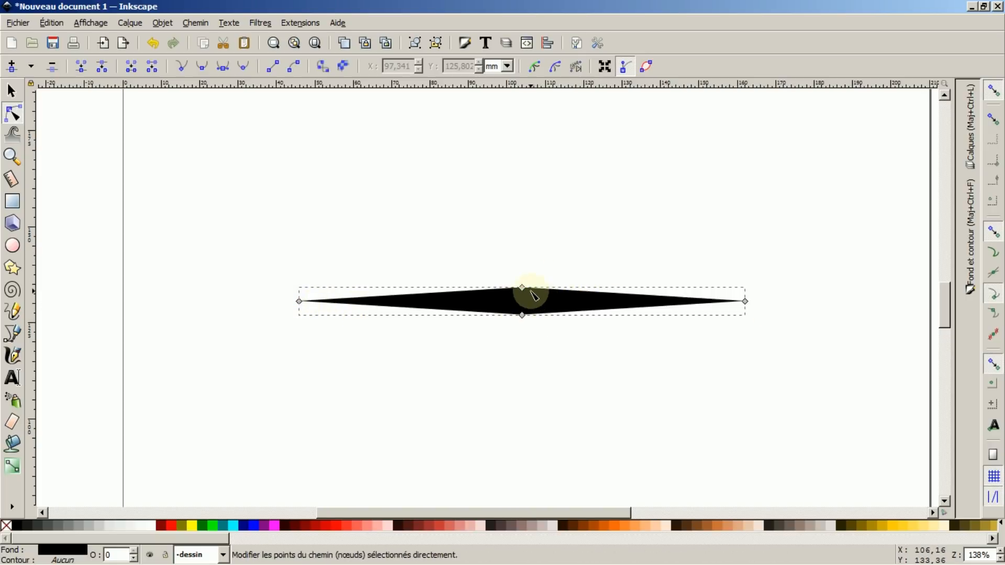
pyautogui.moveTo(508, 271); pyautogui.dragTo(544, 335)
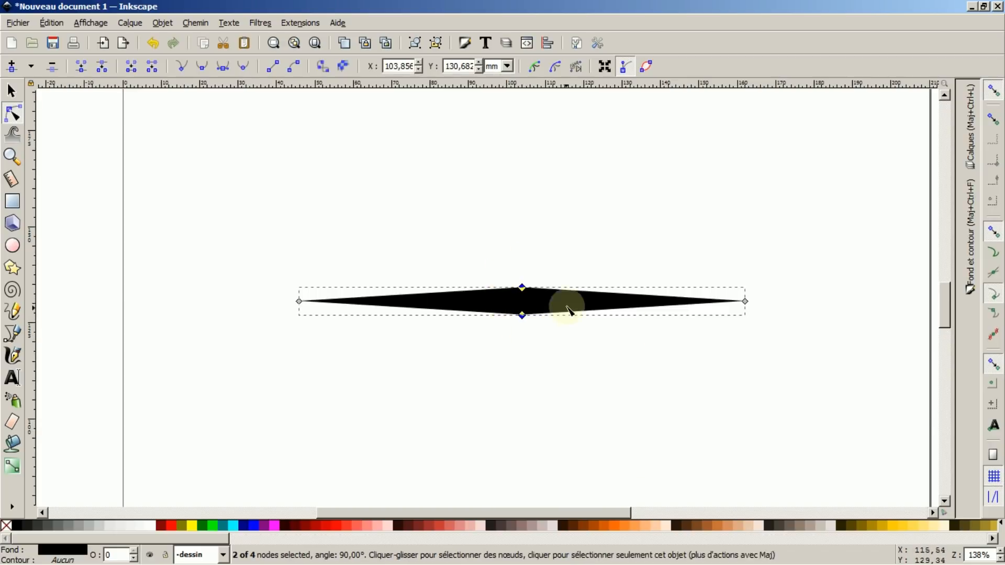
# Make the diamond's upper and lower middle nodes smooth to curve it into a tapered spindle, and check the result
pyautogui.click(202, 66)
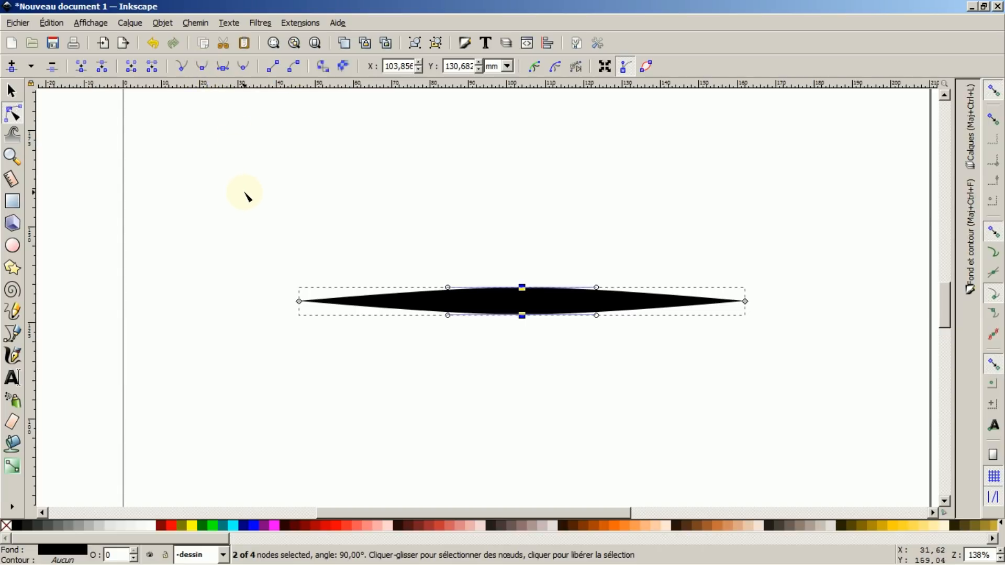
pyautogui.click(11, 91)
pyautogui.click(234, 166)
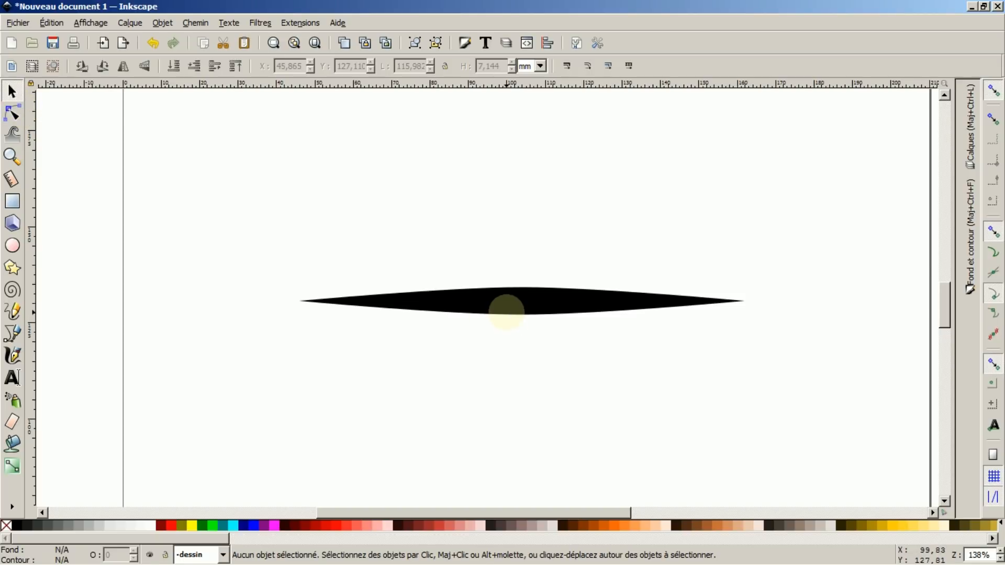
pyautogui.click(506, 312)
pyautogui.click(15, 112)
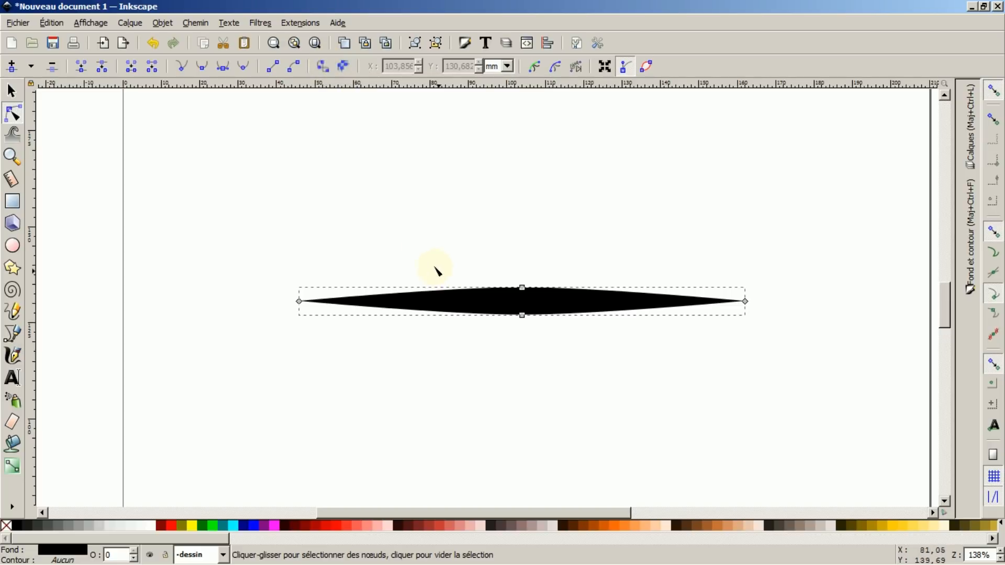
pyautogui.click(11, 92)
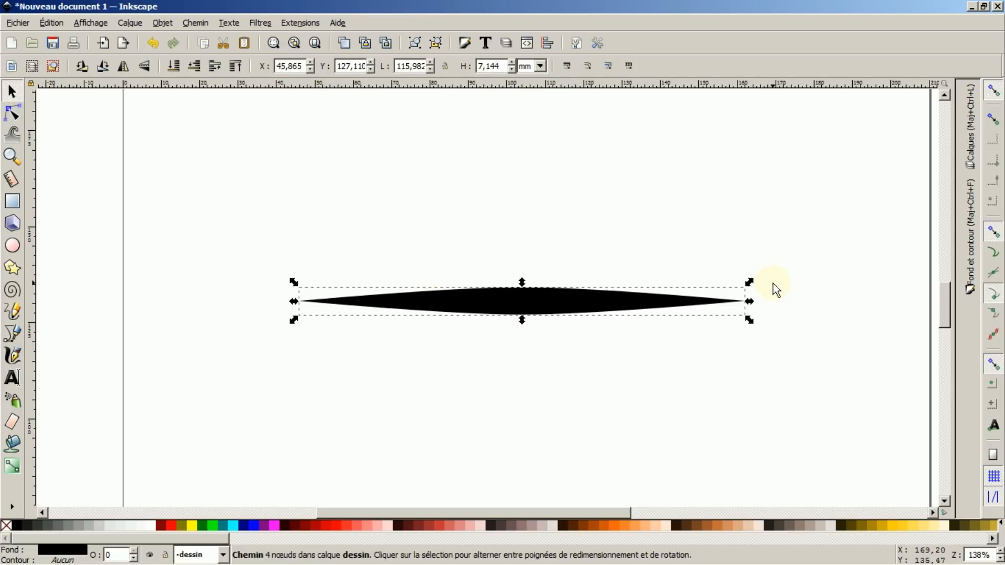
# Shrink the spindle to about 41.6 × 3.7 mm and move it off the page, just below the earlier pattern shape
pyautogui.moveTo(750, 282); pyautogui.dragTo(464, 295)
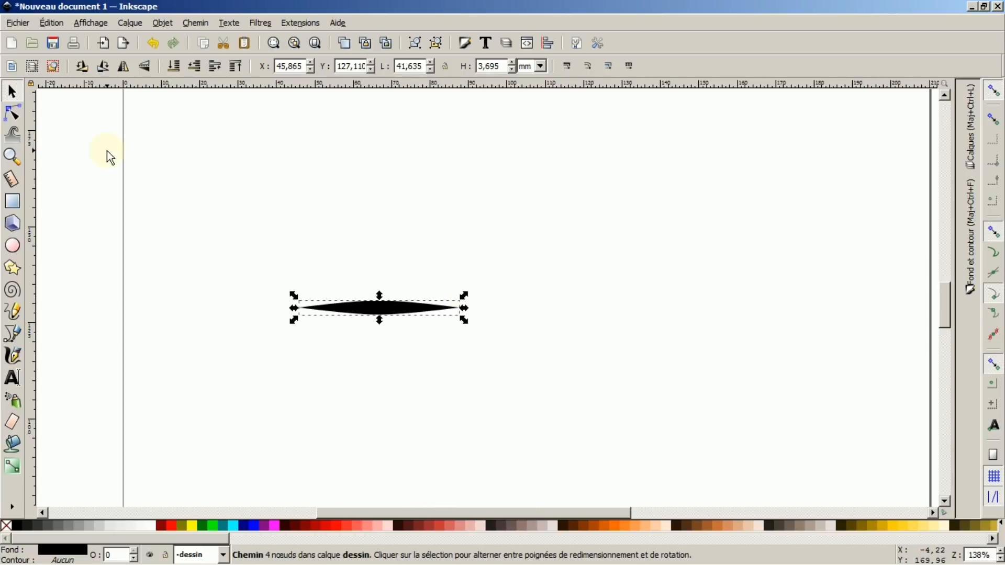
pyautogui.click(12, 157)
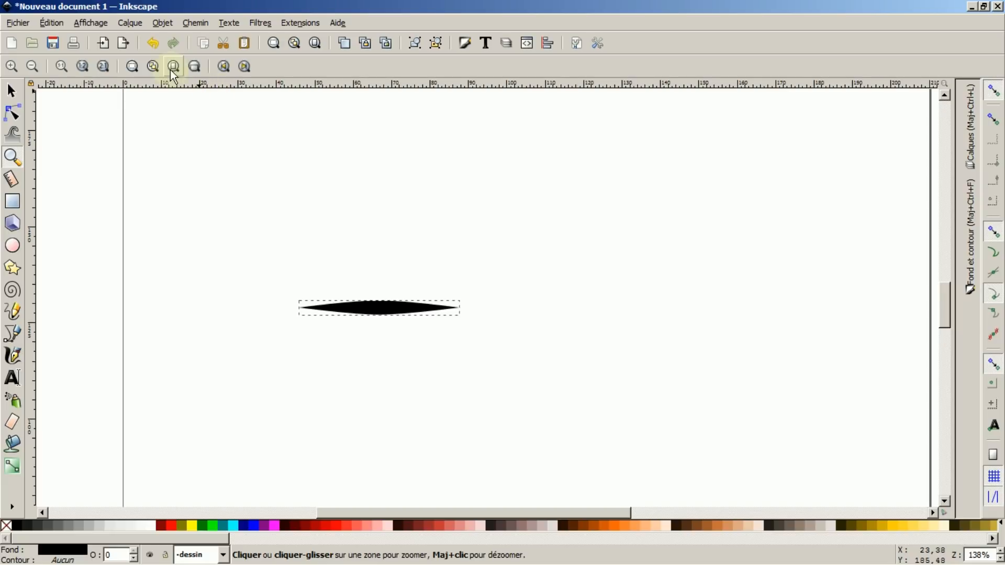
pyautogui.click(32, 67)
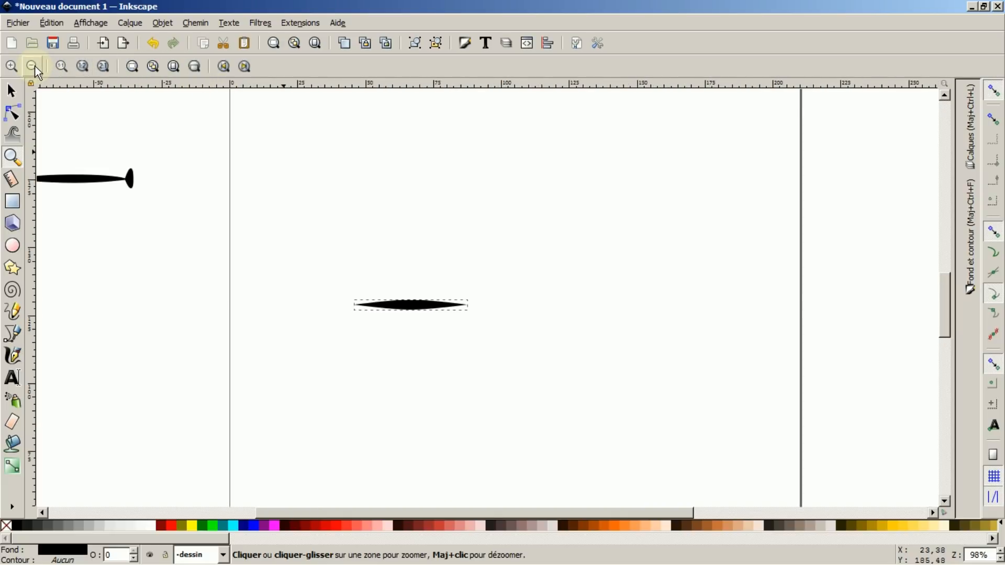
pyautogui.click(32, 67)
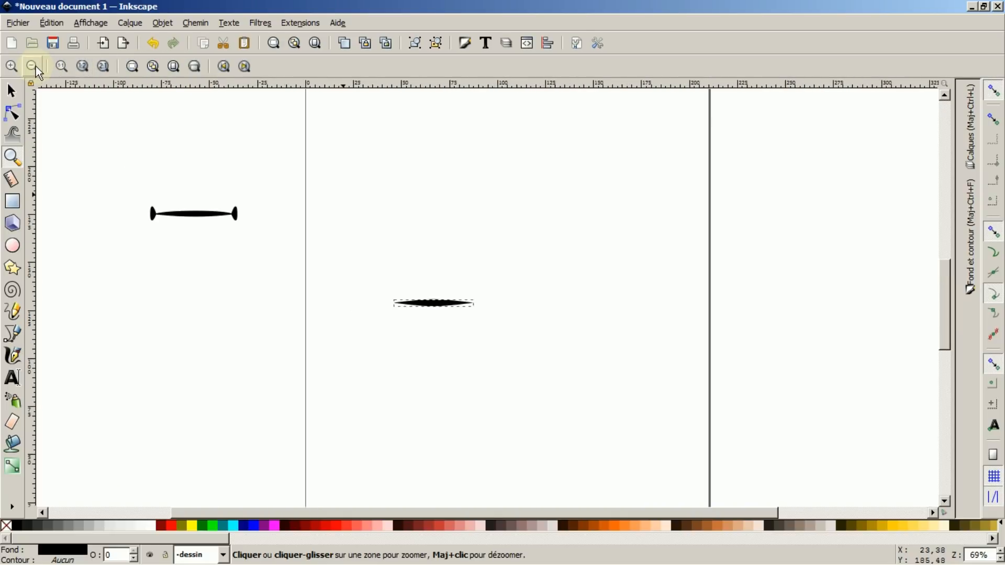
pyautogui.click(18, 92)
pyautogui.click(429, 302)
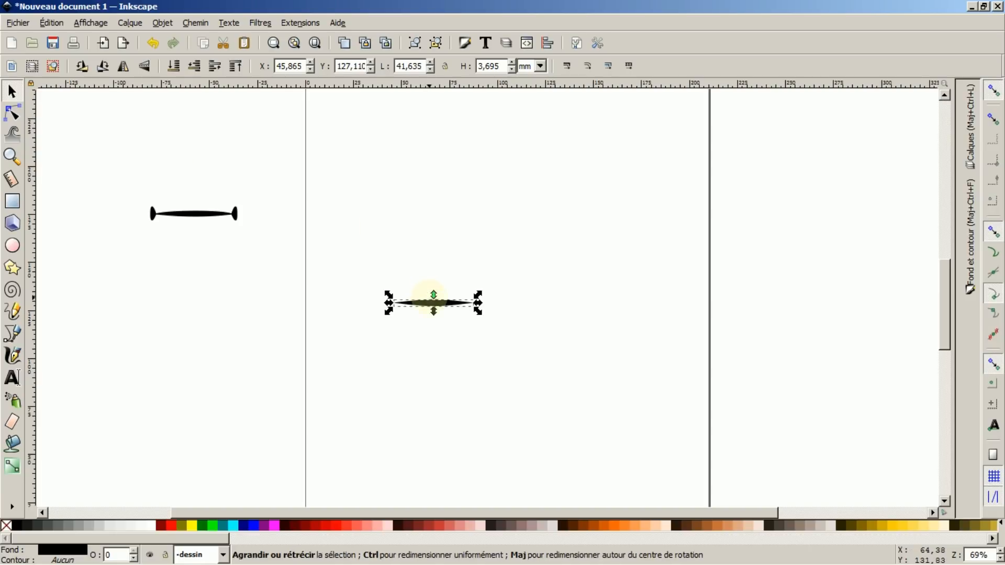
pyautogui.moveTo(429, 303); pyautogui.dragTo(194, 246)
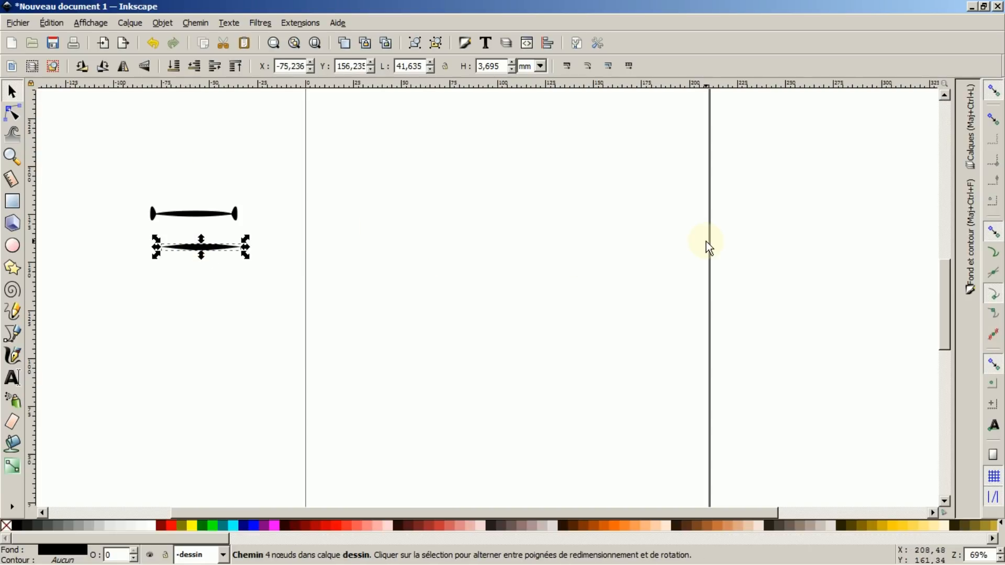
# Copy the spindle and draw a C-shaped freehand stroke about 54 mm high near the page's upper left with the Pencil tool
pyautogui.click(49, 23)
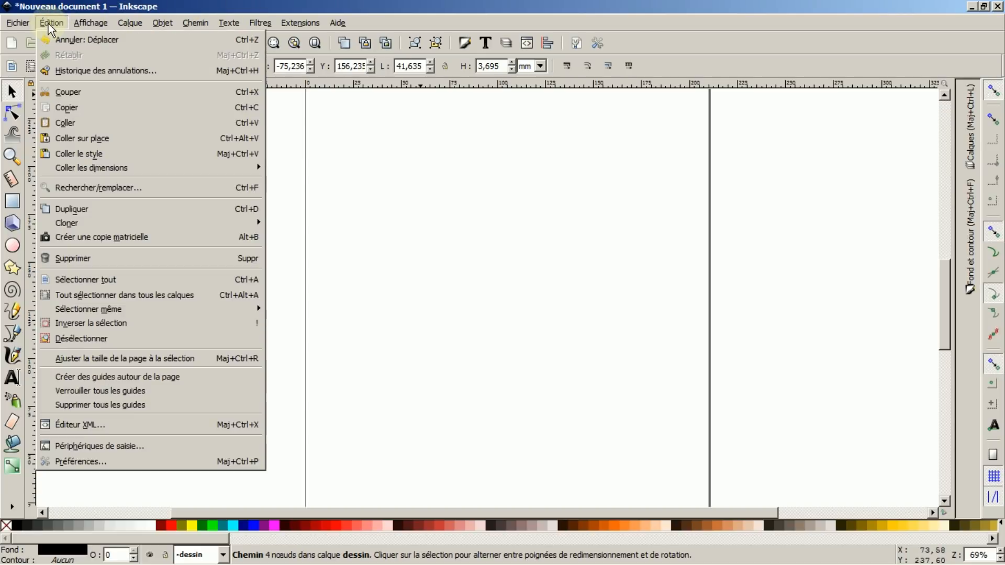
pyautogui.click(61, 108)
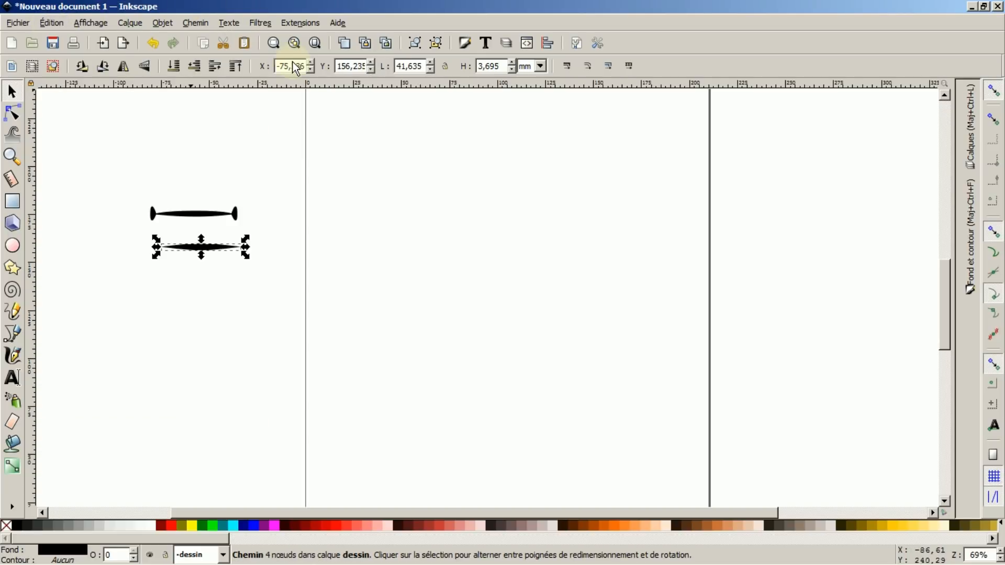
pyautogui.click(12, 312)
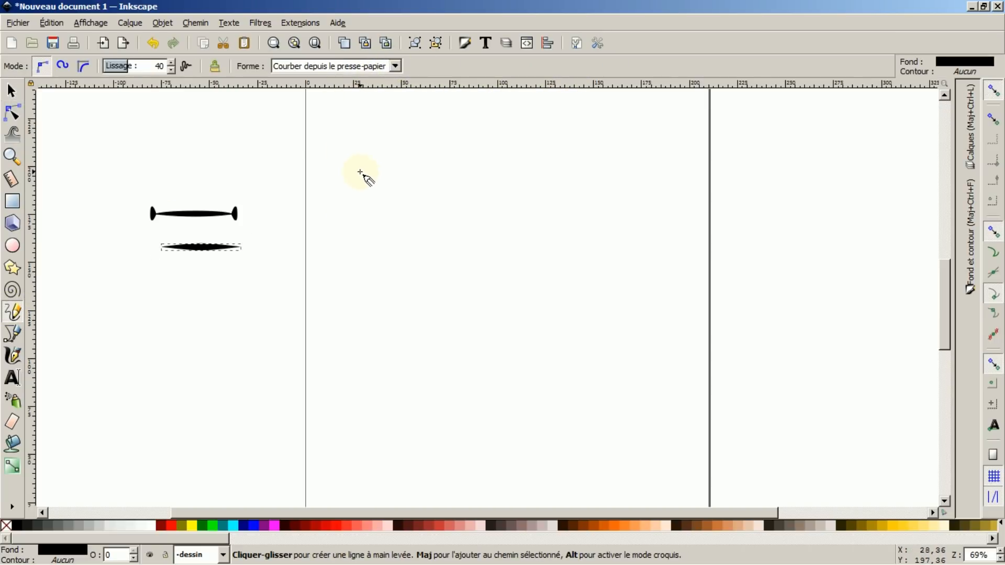
pyautogui.moveTo(409, 148)
pyautogui.mouseDown()
pyautogui.moveTo(377, 181)
pyautogui.moveTo(371, 244)
pyautogui.moveTo(415, 233)
pyautogui.mouseUp()
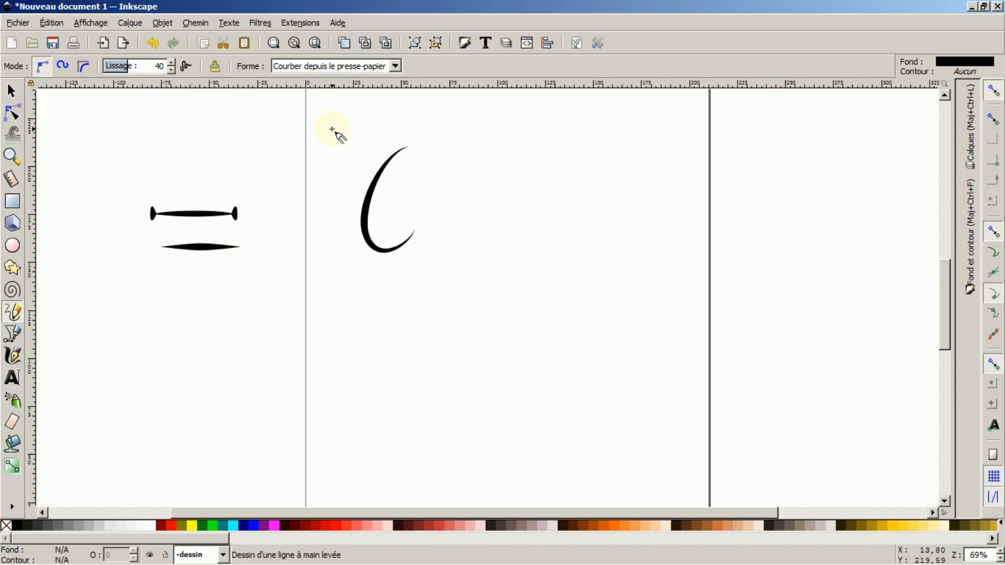
# Duplicate the spindle, place the copy below the original, and shrink it to about 16.7 × 2.9 mm
pyautogui.click(11, 93)
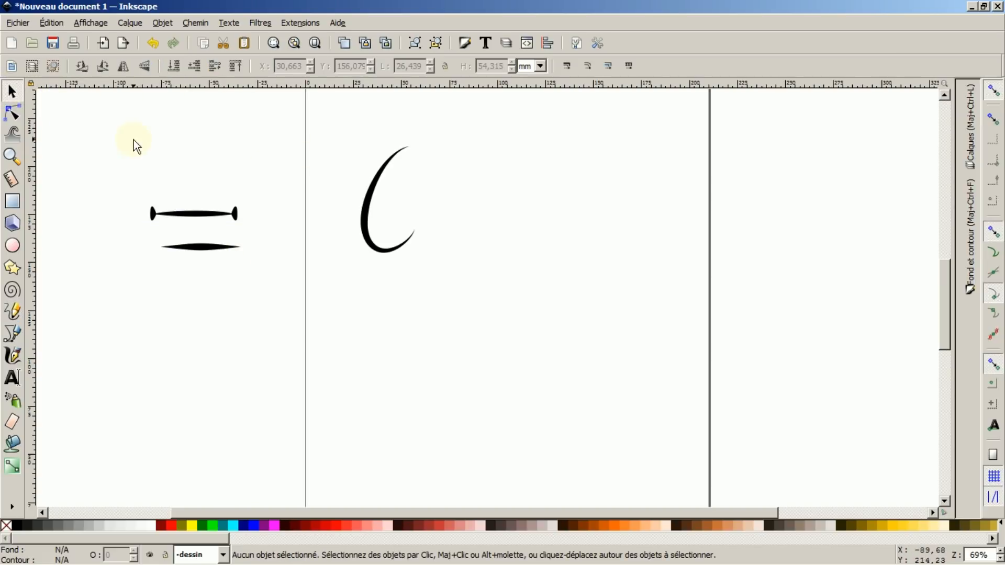
pyautogui.click(200, 246)
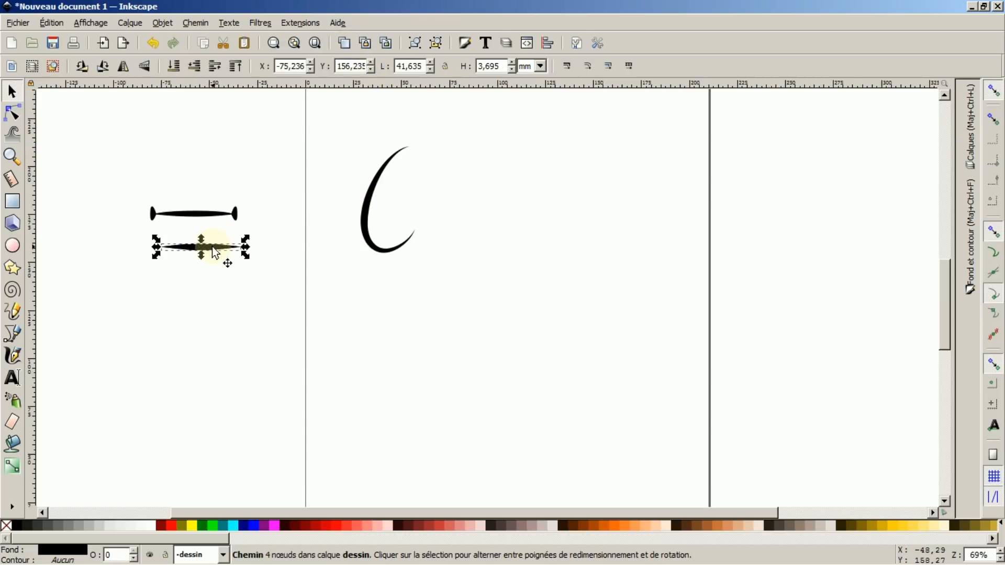
pyautogui.hotkey('ctrl', 'd')
pyautogui.moveTo(212, 246)
pyautogui.mouseDown()
pyautogui.moveTo(212, 276)
pyautogui.moveTo(236, 266)
pyautogui.moveTo(198, 265)
pyautogui.mouseUp()
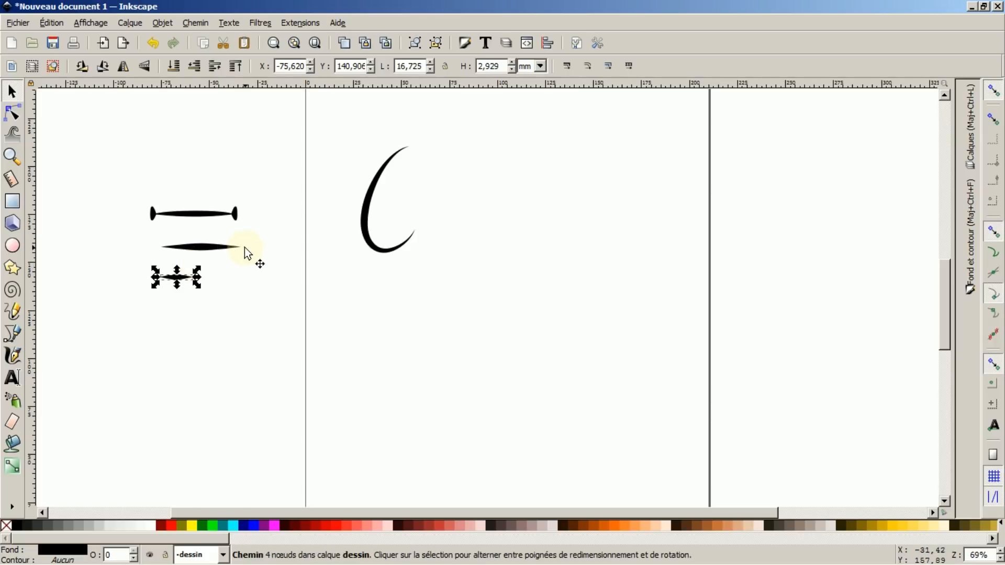
# Copy the shortened spindle and draw a second C-shaped pencil stroke to the right of the first one
pyautogui.click(50, 25)
pyautogui.click(66, 111)
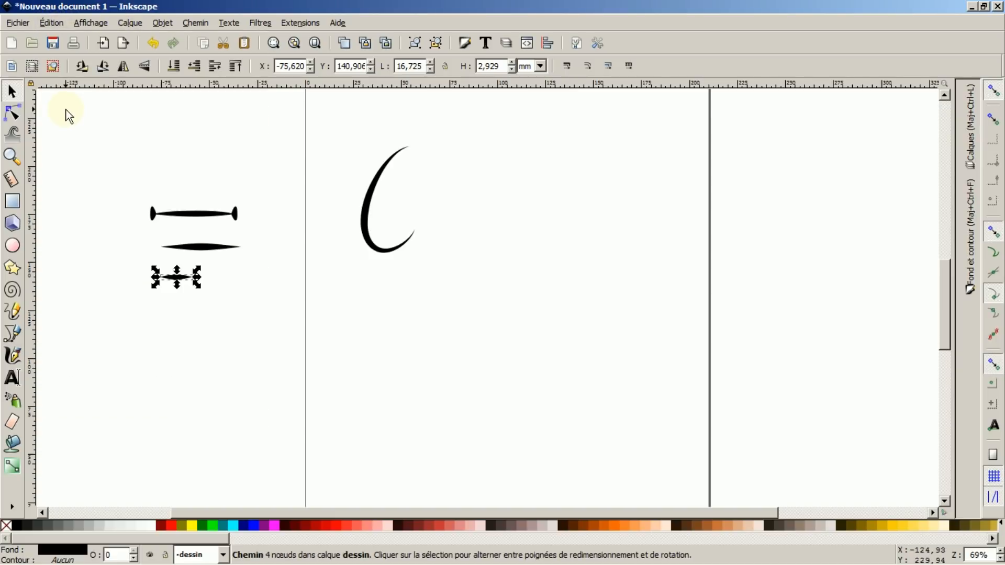
pyautogui.click(13, 312)
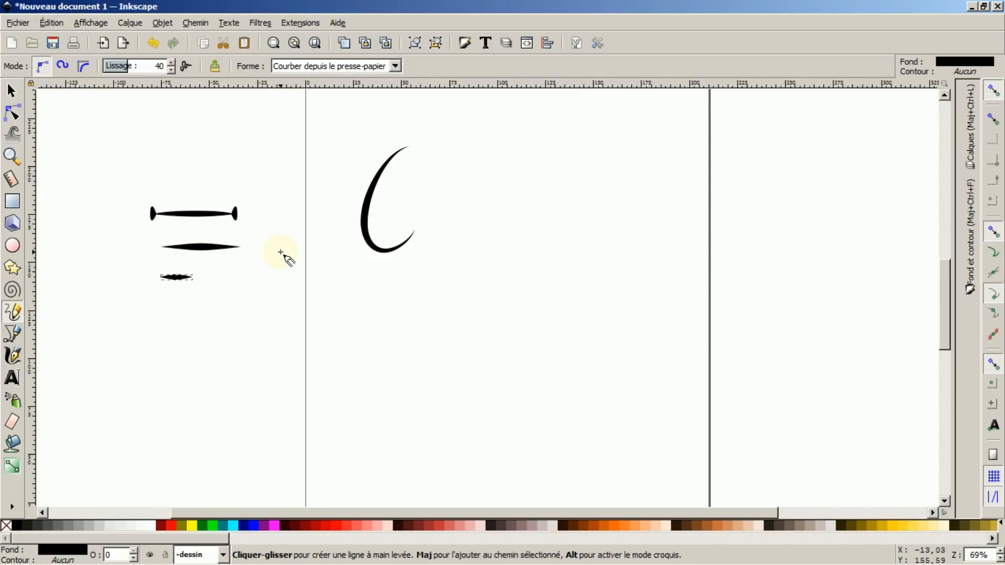
pyautogui.moveTo(507, 157)
pyautogui.mouseDown()
pyautogui.moveTo(484, 171)
pyautogui.moveTo(466, 226)
pyautogui.moveTo(517, 230)
pyautogui.mouseUp()
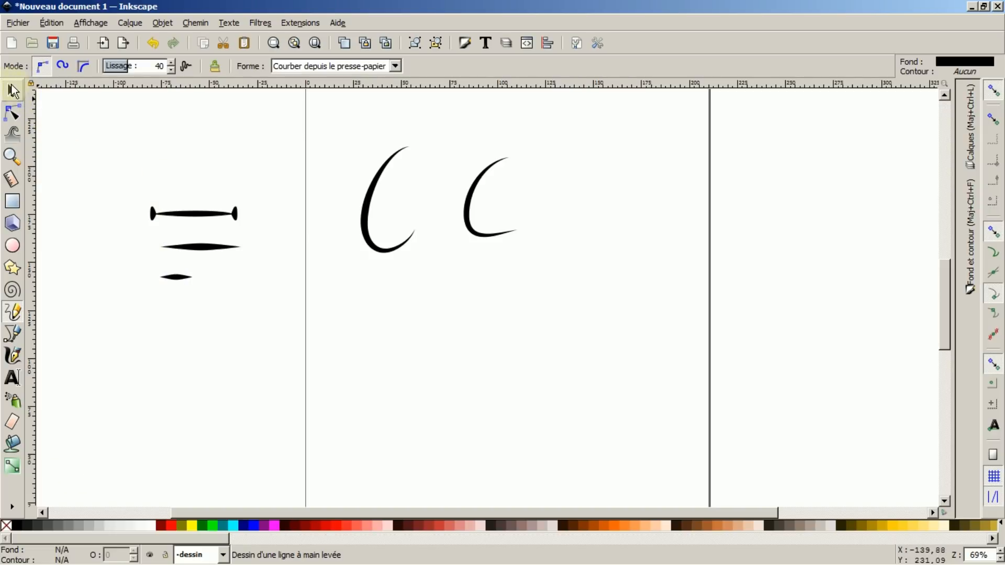
# Duplicate the shortened spindle, place the copy below it, and shrink it to about 6.8 × 1.8 mm
pyautogui.click(13, 91)
pyautogui.click(172, 280)
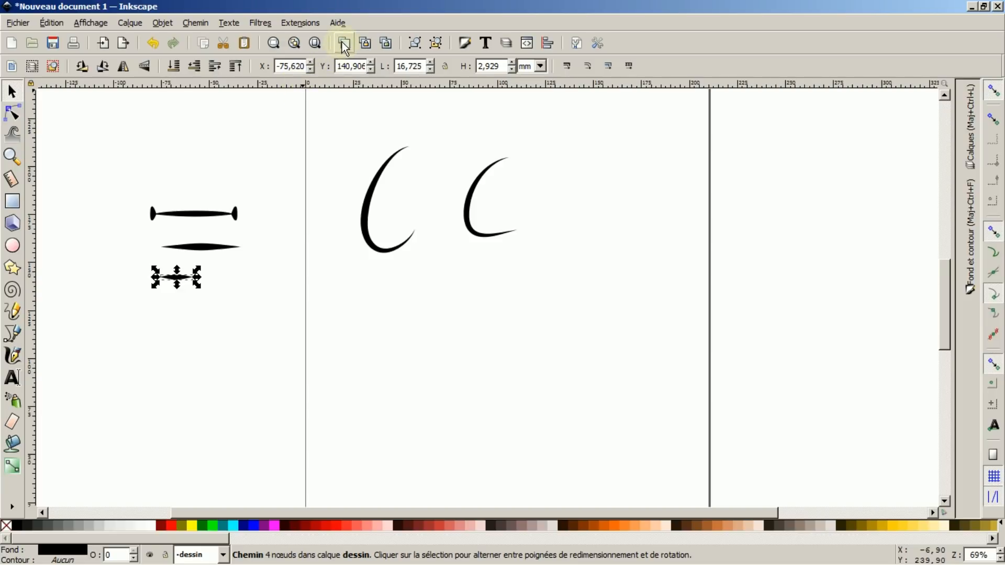
pyautogui.hotkey('ctrl', 'd')
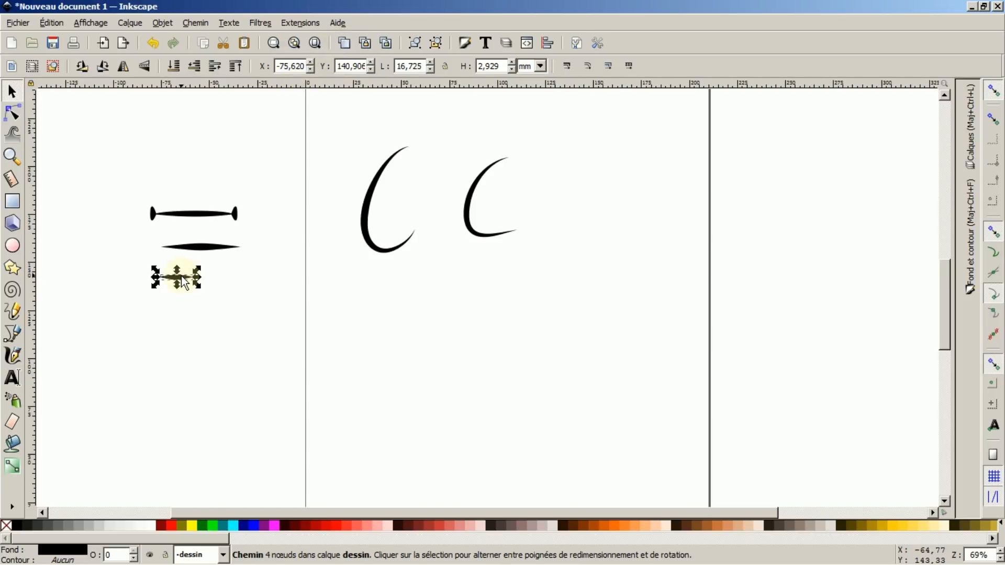
pyautogui.moveTo(180, 277)
pyautogui.mouseDown()
pyautogui.moveTo(192, 302)
pyautogui.moveTo(193, 291)
pyautogui.moveTo(181, 291)
pyautogui.mouseUp()
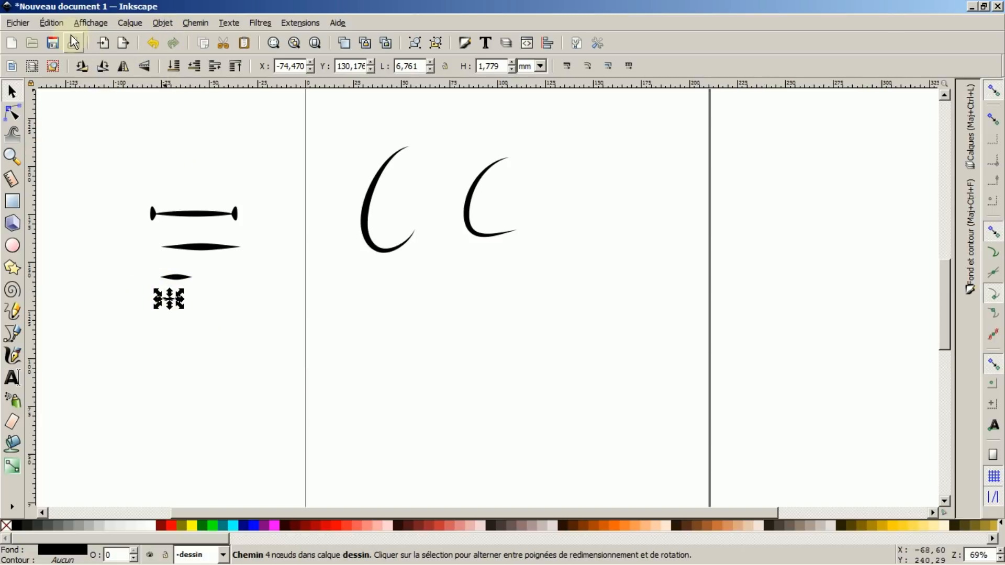
# Copy the smallest spindle and draw a large C-shaped pencil stroke below the second stroke
pyautogui.click(54, 23)
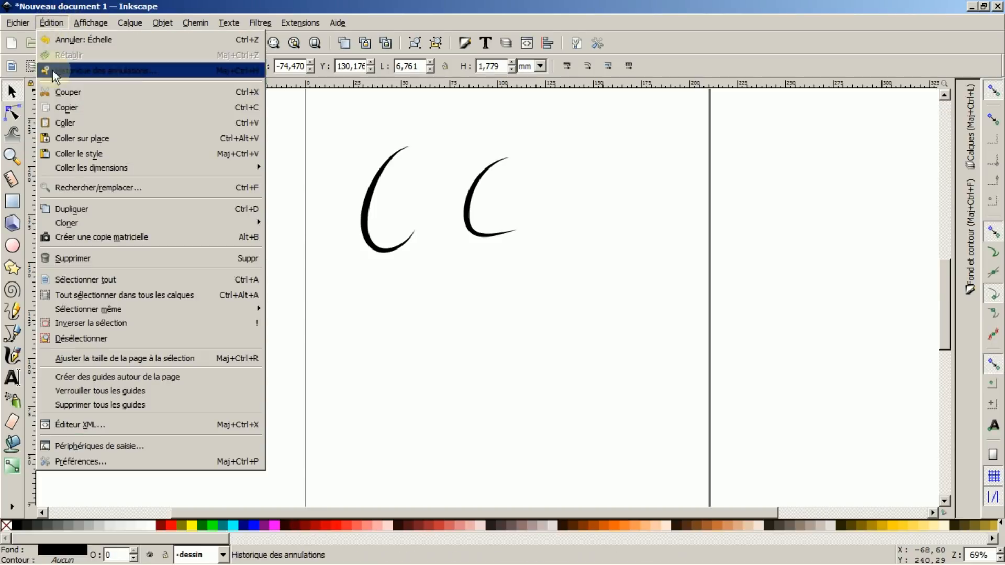
pyautogui.click(57, 108)
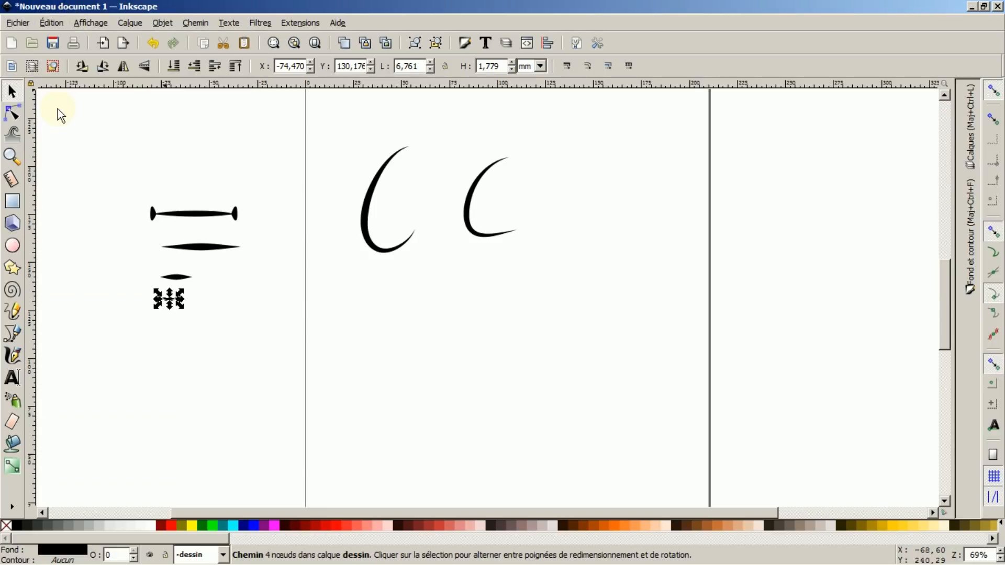
pyautogui.click(13, 312)
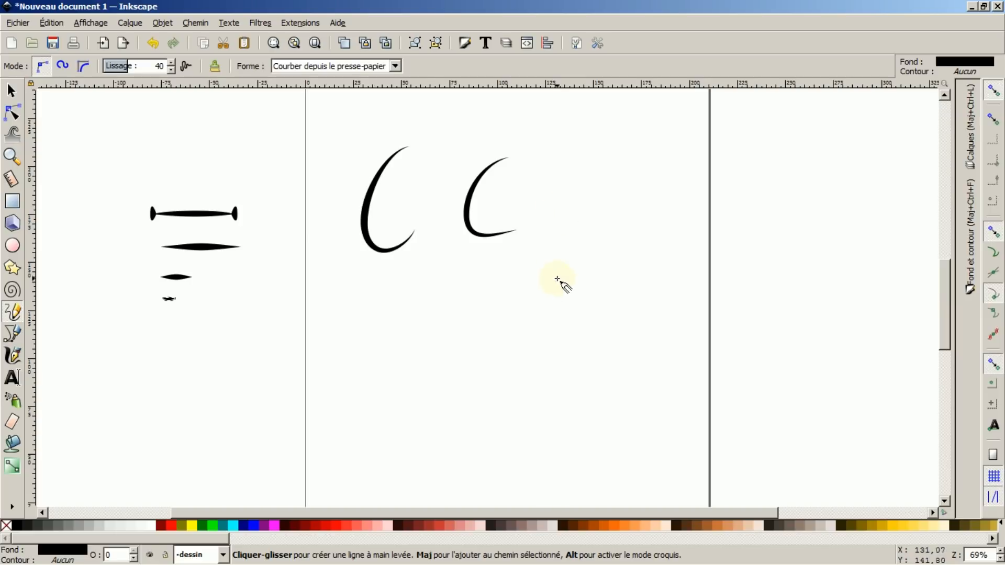
pyautogui.moveTo(564, 269)
pyautogui.mouseDown()
pyautogui.moveTo(484, 335)
pyautogui.moveTo(548, 357)
pyautogui.mouseUp()
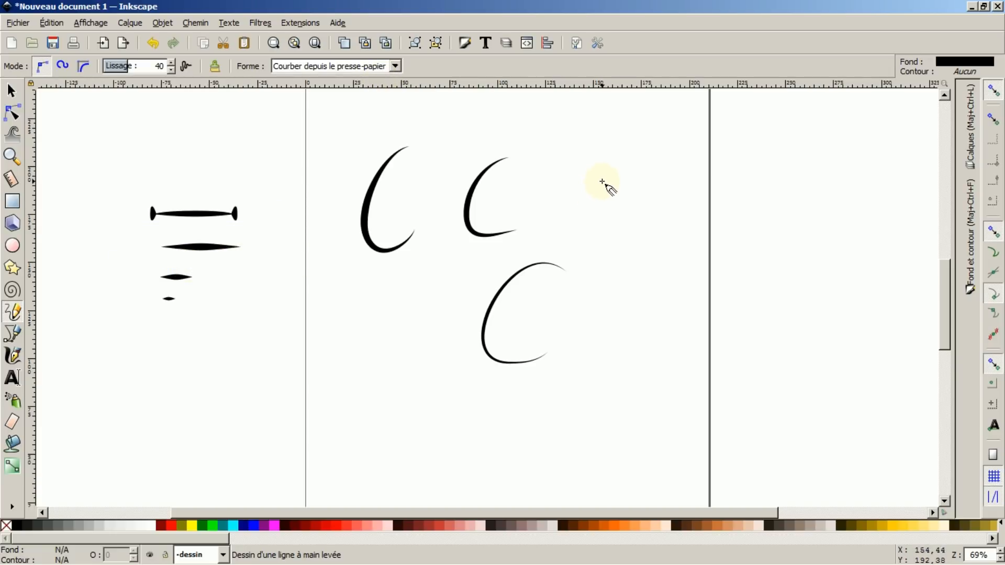
# Draw four short curved pencil strokes in a row to the right of the second C-shaped stroke
pyautogui.moveTo(600, 162)
pyautogui.mouseDown()
pyautogui.moveTo(592, 192)
pyautogui.moveTo(638, 224)
pyautogui.mouseUp()
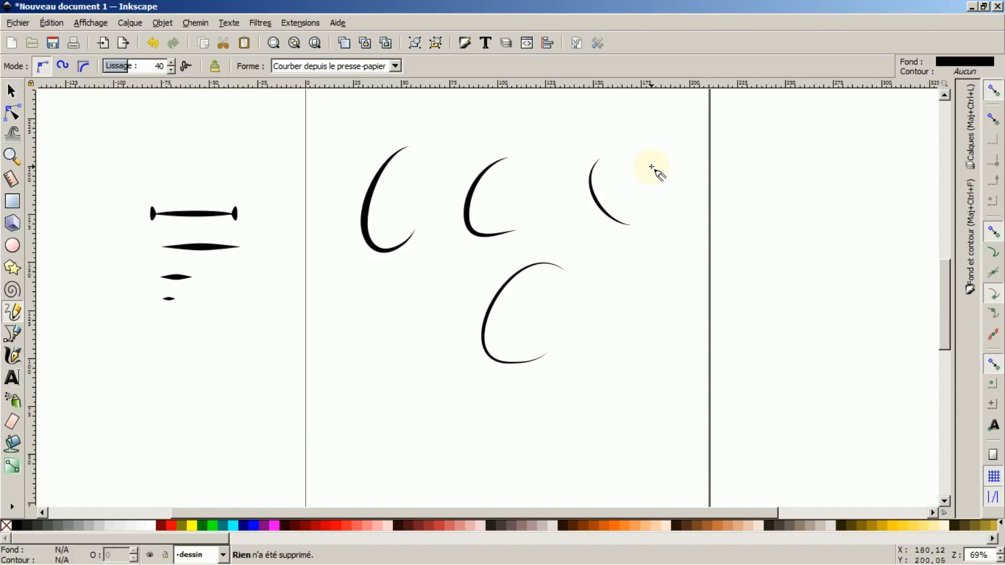
pyautogui.moveTo(643, 167); pyautogui.dragTo(666, 215)
pyautogui.moveTo(561, 172); pyautogui.dragTo(572, 222)
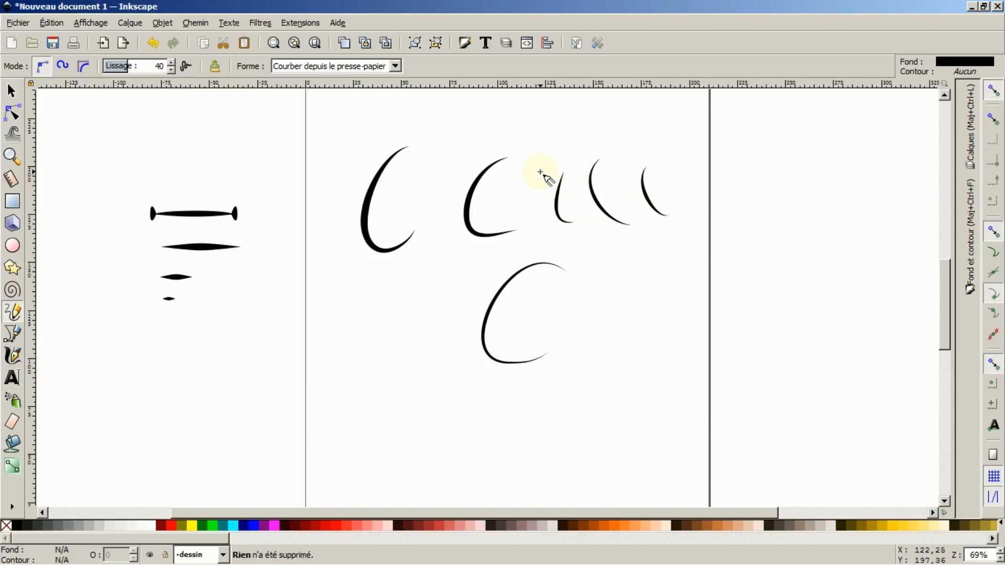
pyautogui.moveTo(529, 175); pyautogui.dragTo(543, 220)
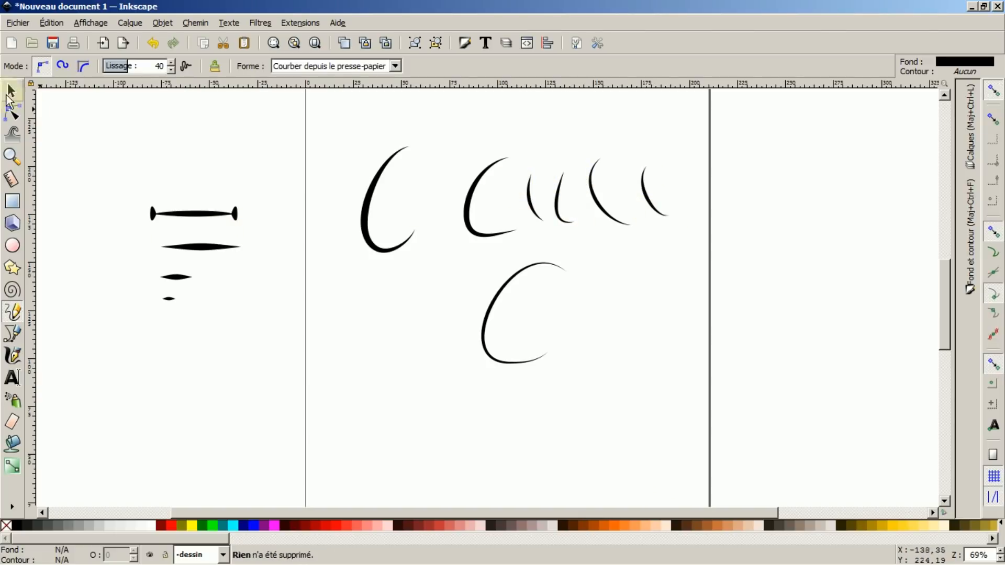
# Copy the longest spindle, draw an open C-shaped pencil stroke about 30 × 41 mm below the first stroke, and select it
pyautogui.click(10, 93)
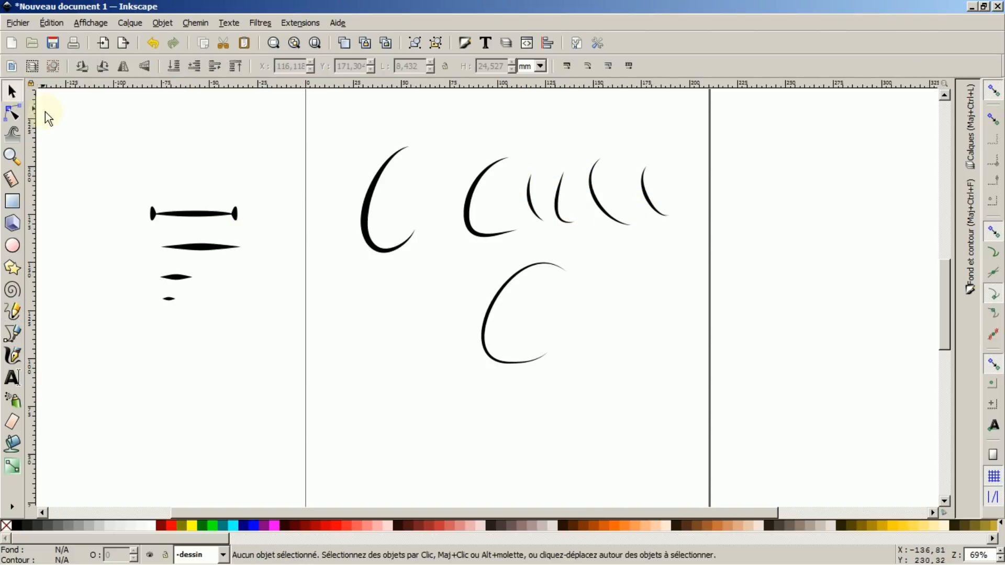
pyautogui.click(202, 248)
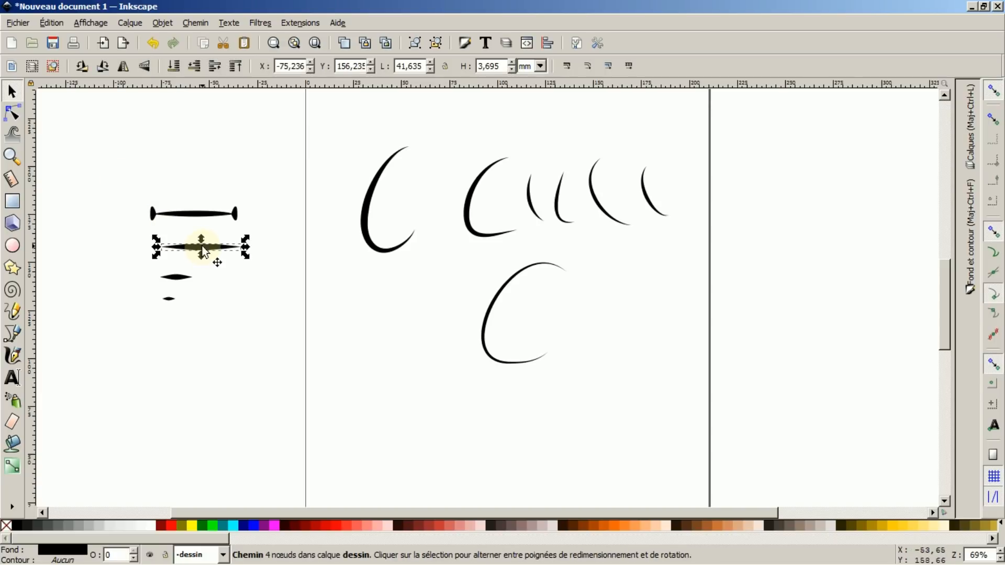
pyautogui.click(55, 22)
pyautogui.click(65, 106)
pyautogui.click(12, 312)
pyautogui.moveTo(401, 289); pyautogui.dragTo(418, 367)
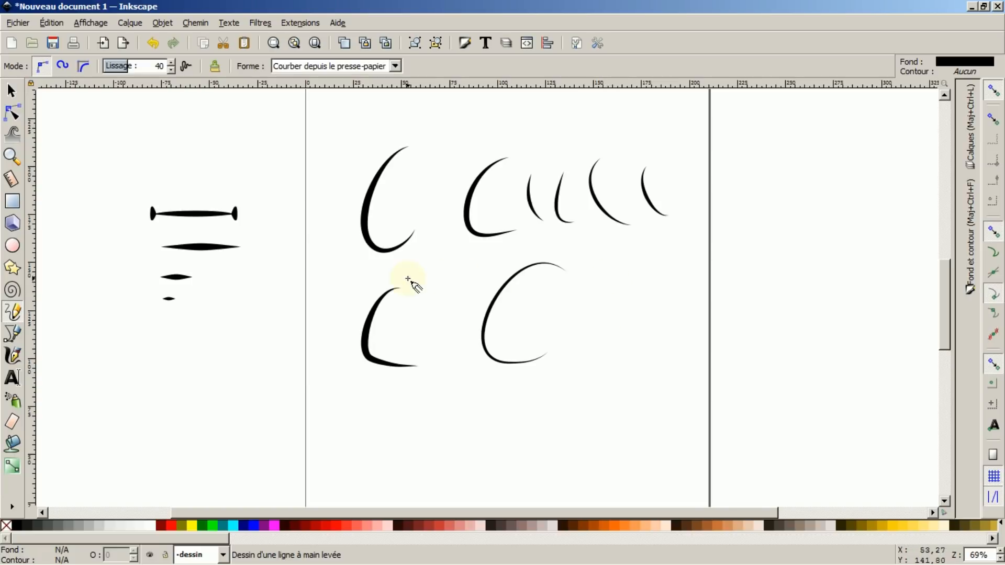
pyautogui.click(12, 91)
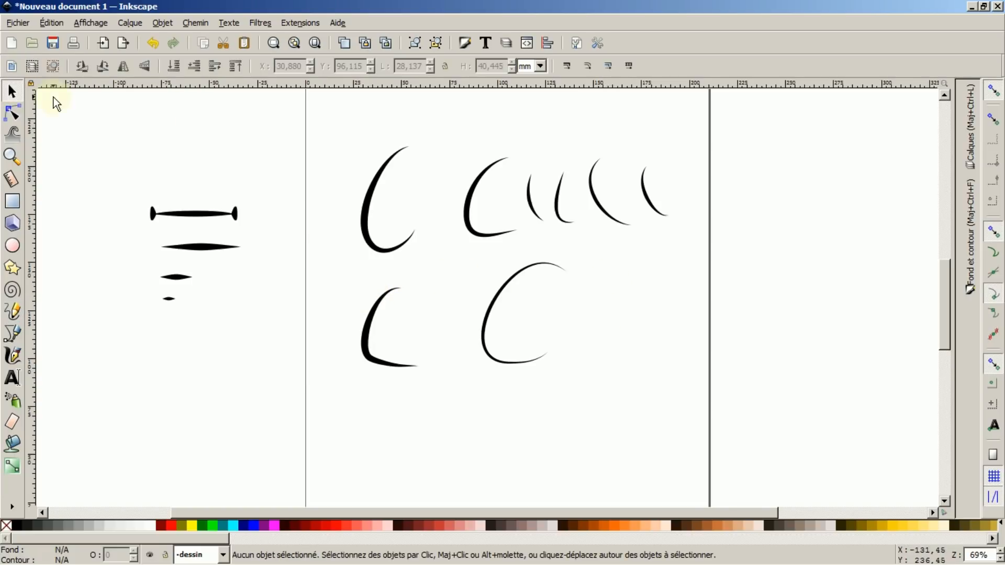
pyautogui.click(372, 318)
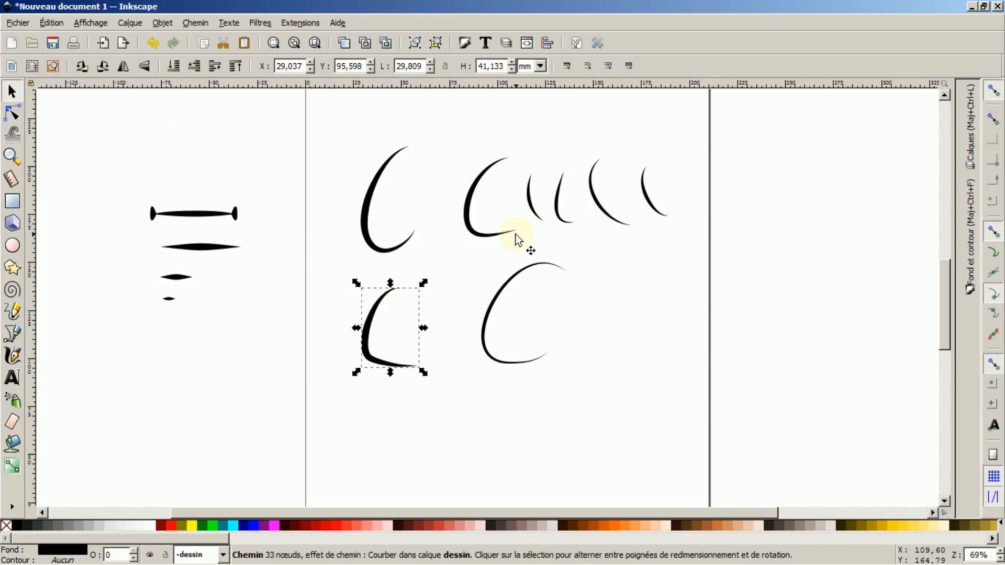
# Thicken the selected C-shaped stroke with its Bend width handle and rotate it clockwise by about 25 degrees
pyautogui.click(11, 113)
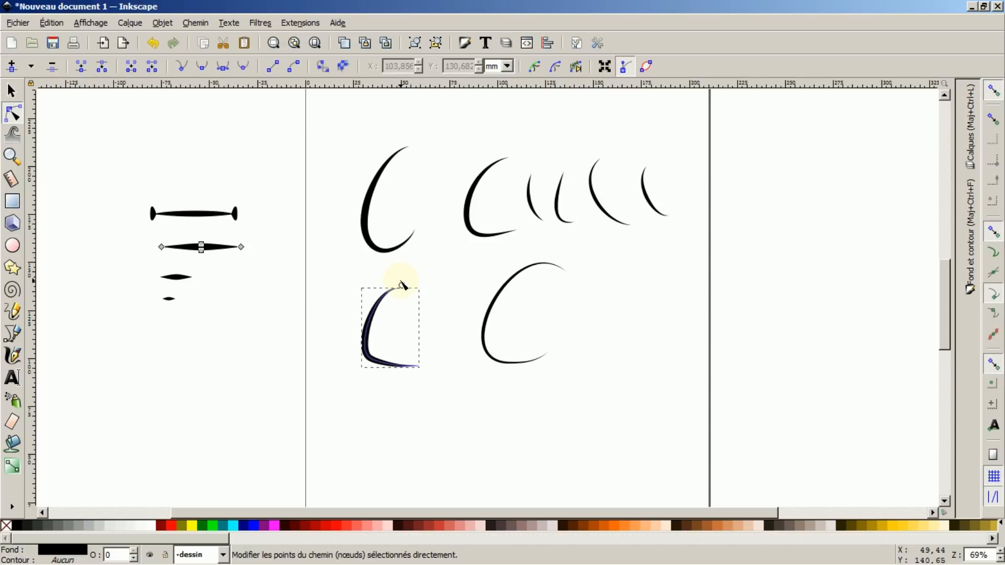
pyautogui.moveTo(401, 285); pyautogui.dragTo(404, 282)
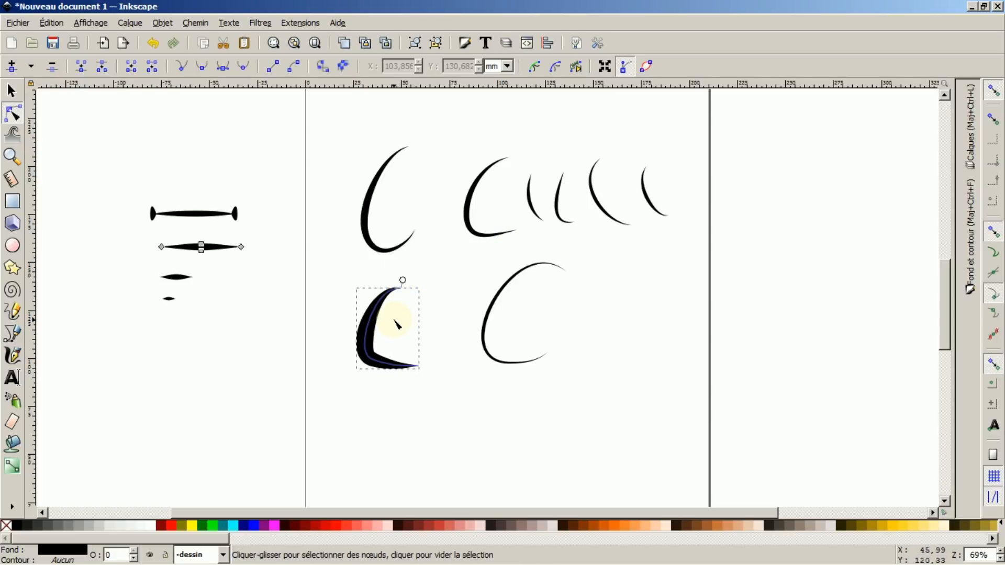
pyautogui.click(12, 92)
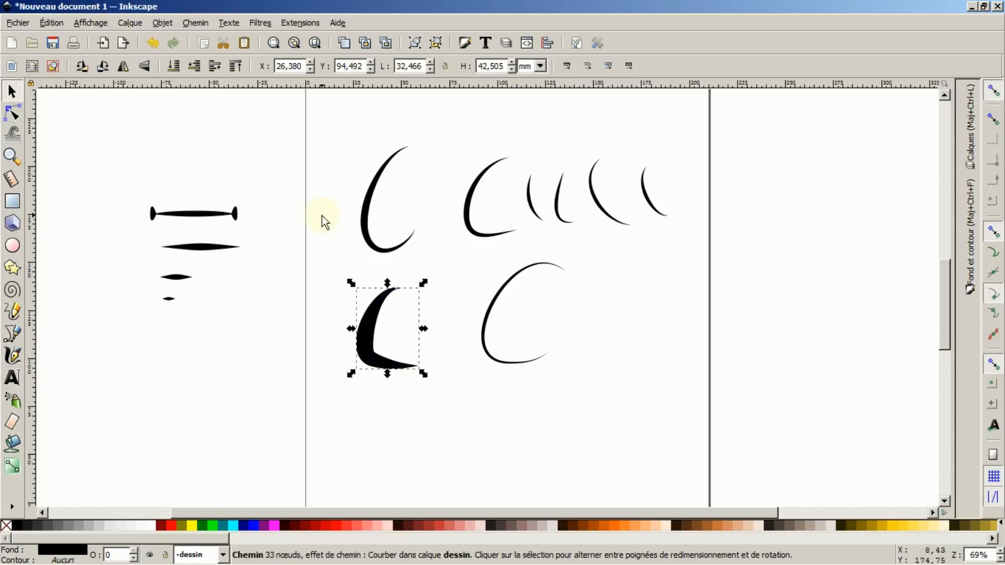
pyautogui.click(379, 301)
pyautogui.moveTo(425, 288); pyautogui.dragTo(434, 314)
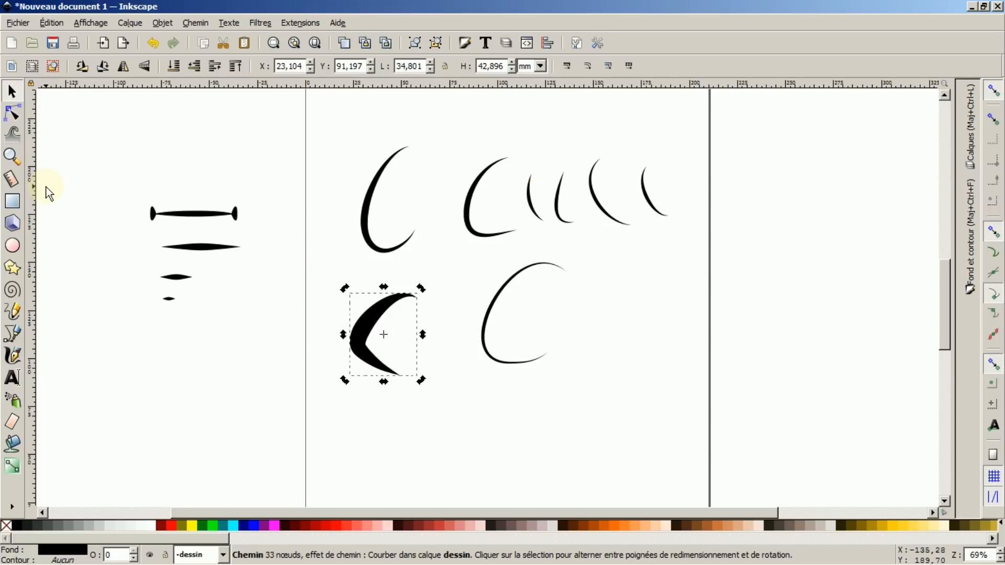
# Draw a closed six-node, straight-sided arch outline about 54 mm wide with the Bézier tool, below the row of short strokes
pyautogui.click(12, 334)
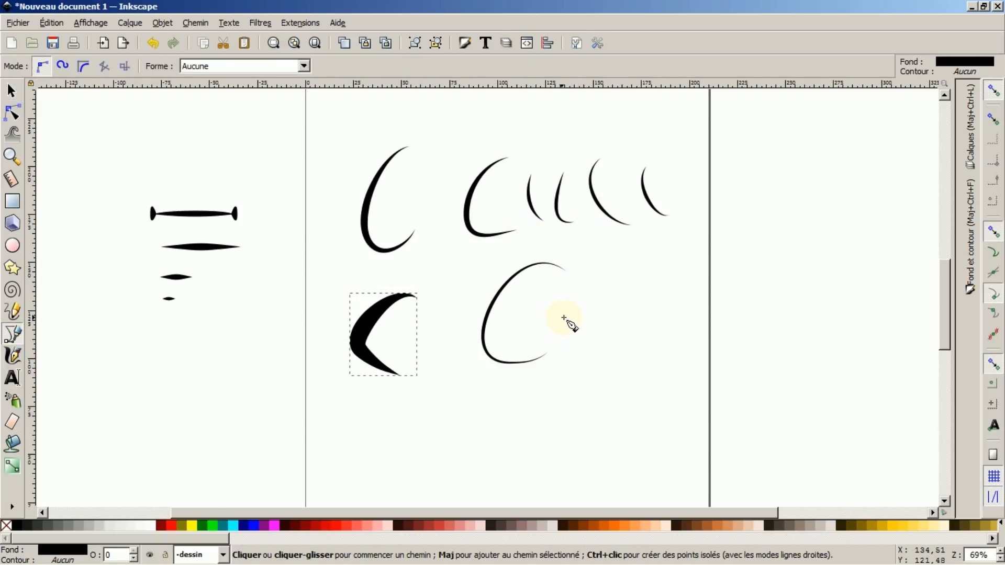
pyautogui.click(570, 386)
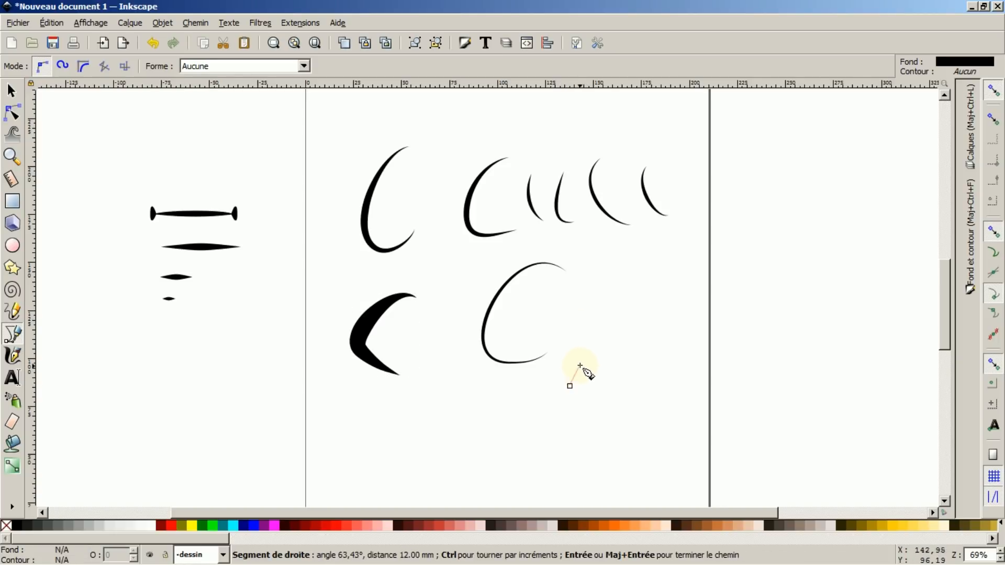
pyautogui.click(571, 307)
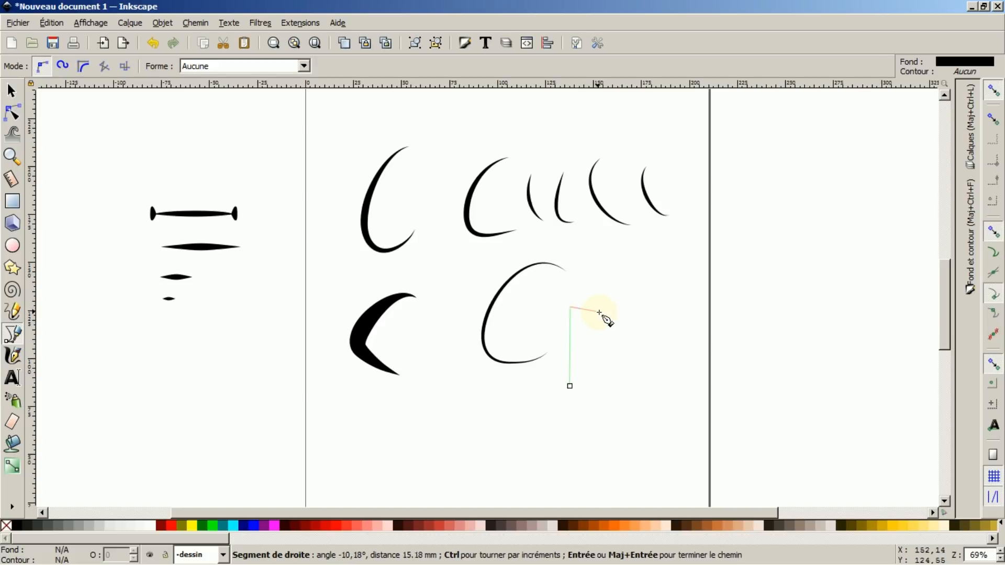
pyautogui.click(673, 308)
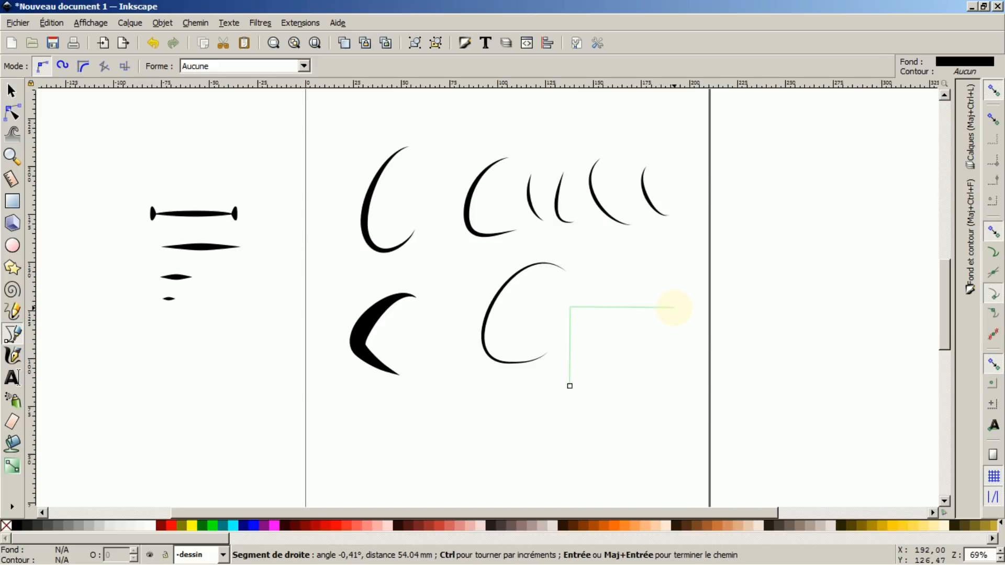
pyautogui.click(672, 473)
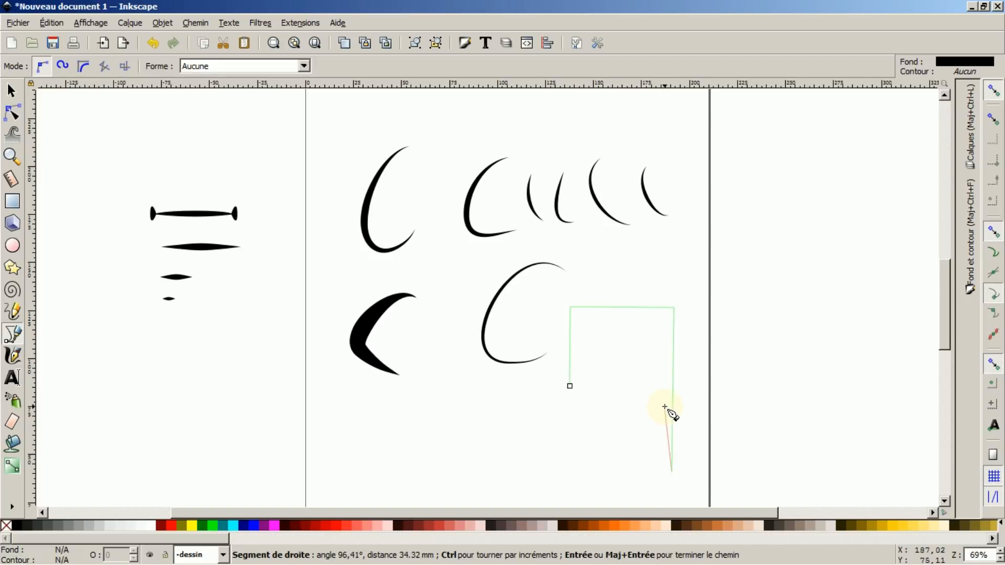
pyautogui.click(643, 329)
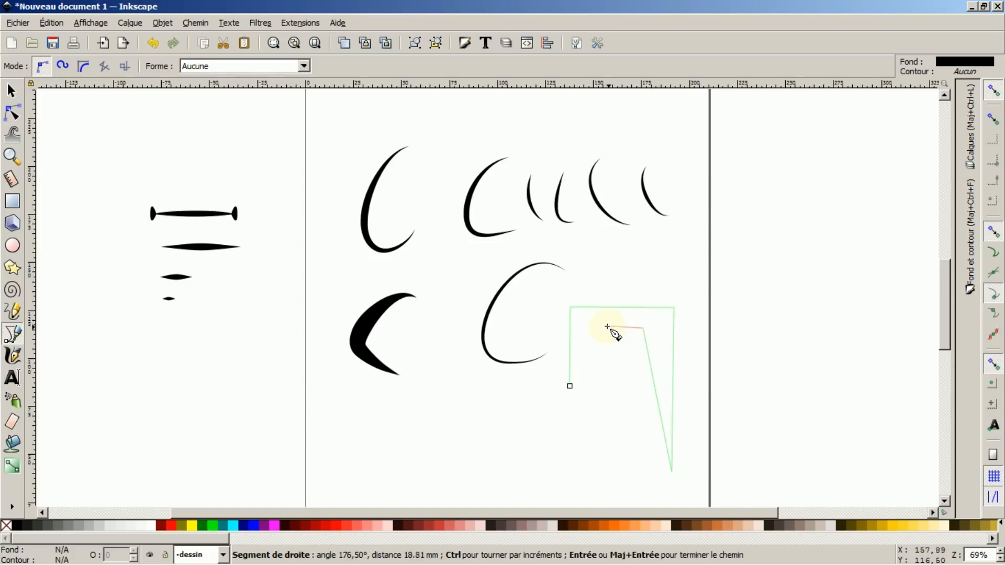
pyautogui.click(600, 329)
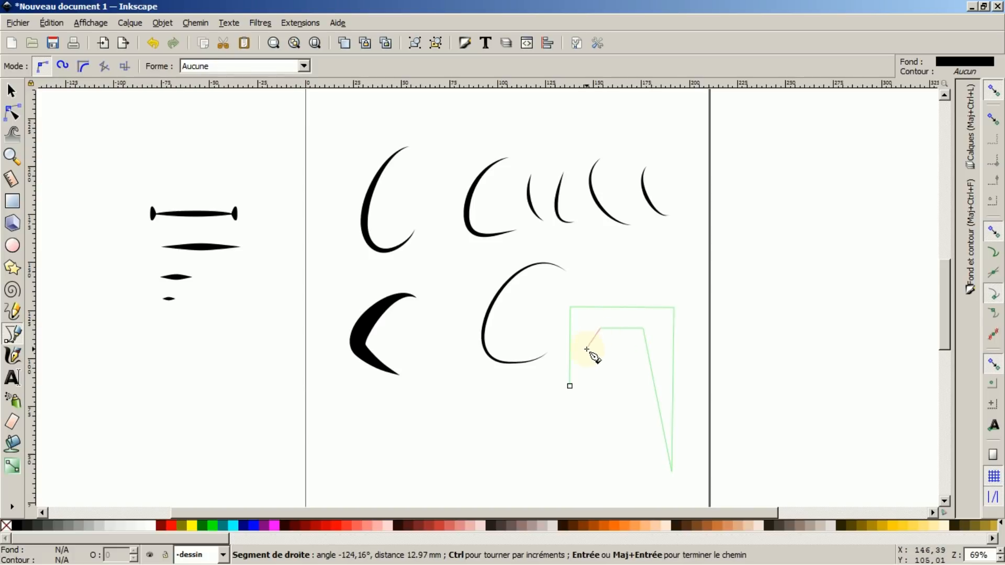
pyautogui.click(569, 386)
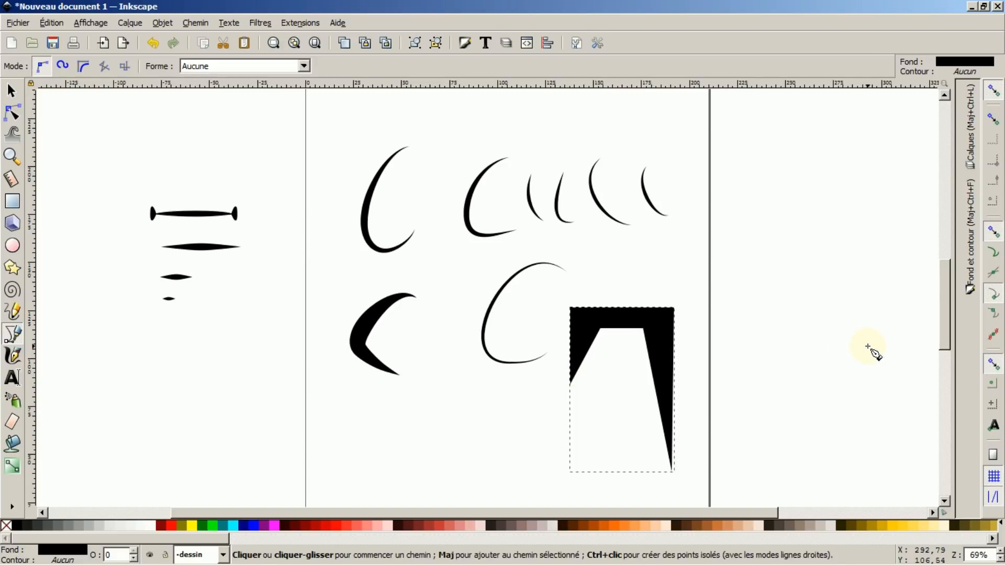
# Remove the arch shape's fill and give it a flat black stroke
pyautogui.click(971, 291)
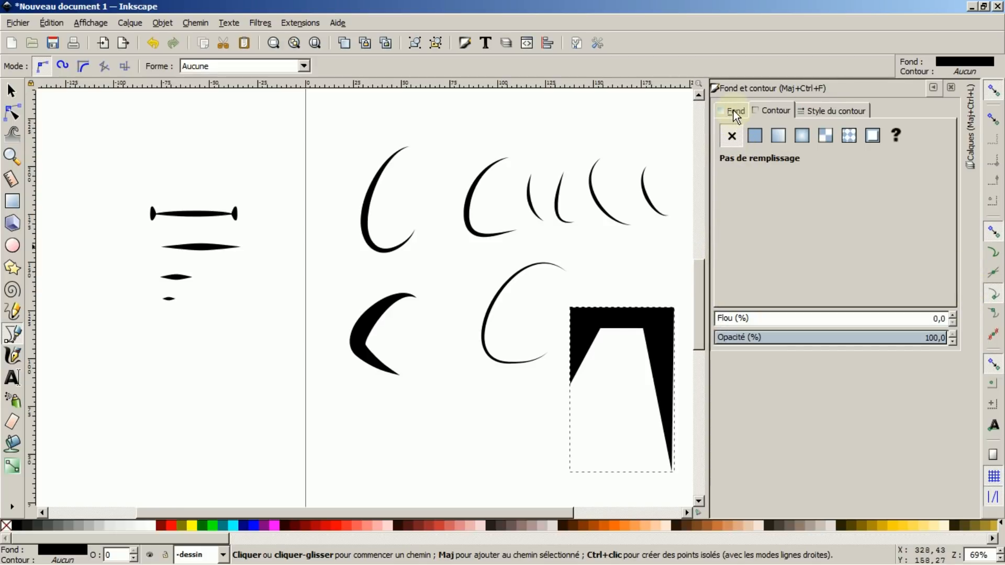
pyautogui.click(734, 112)
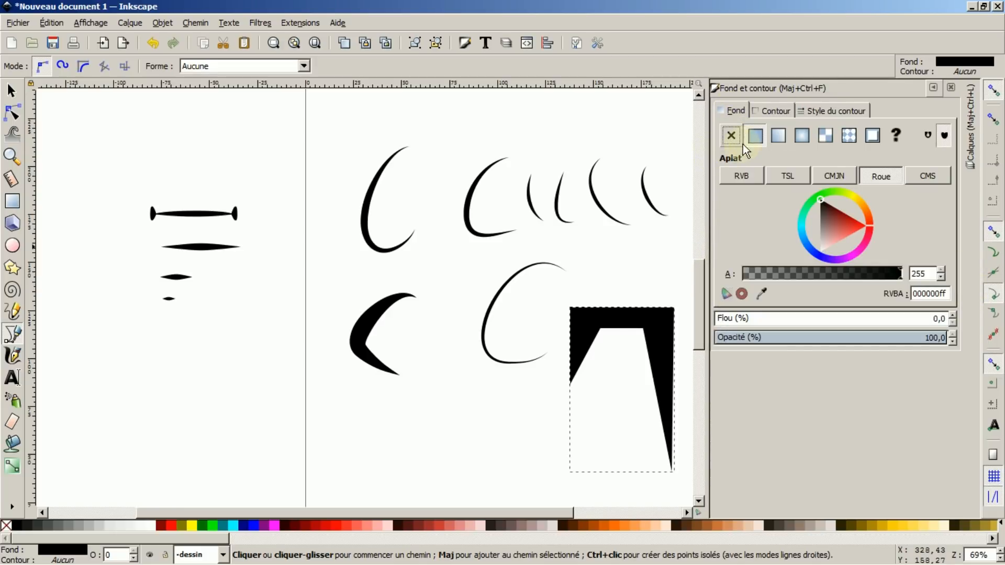
pyautogui.click(731, 136)
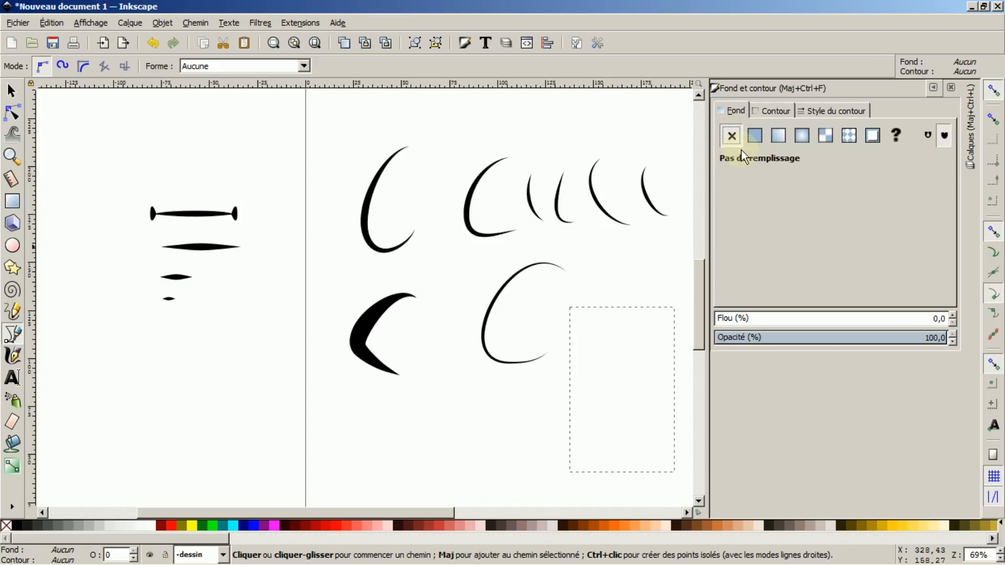
pyautogui.click(775, 111)
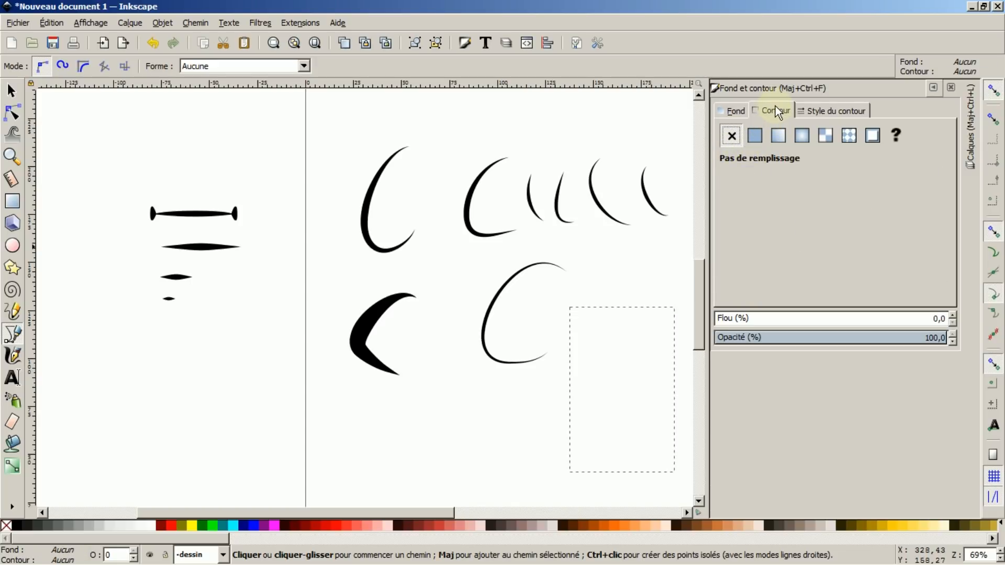
pyautogui.click(754, 136)
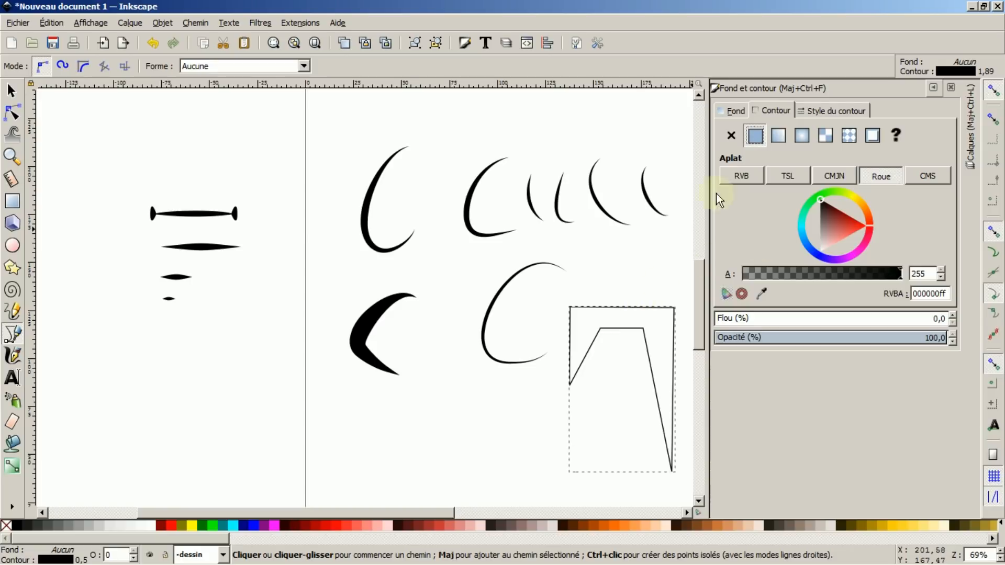
# Switch the arch's flat fill on and off again, and its stroke off and back on
pyautogui.click(732, 110)
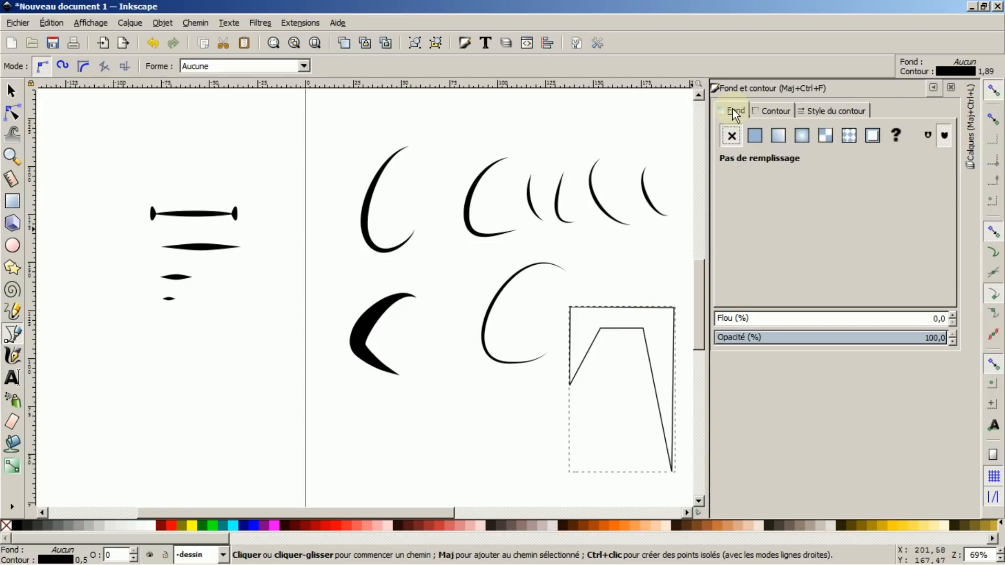
pyautogui.click(754, 136)
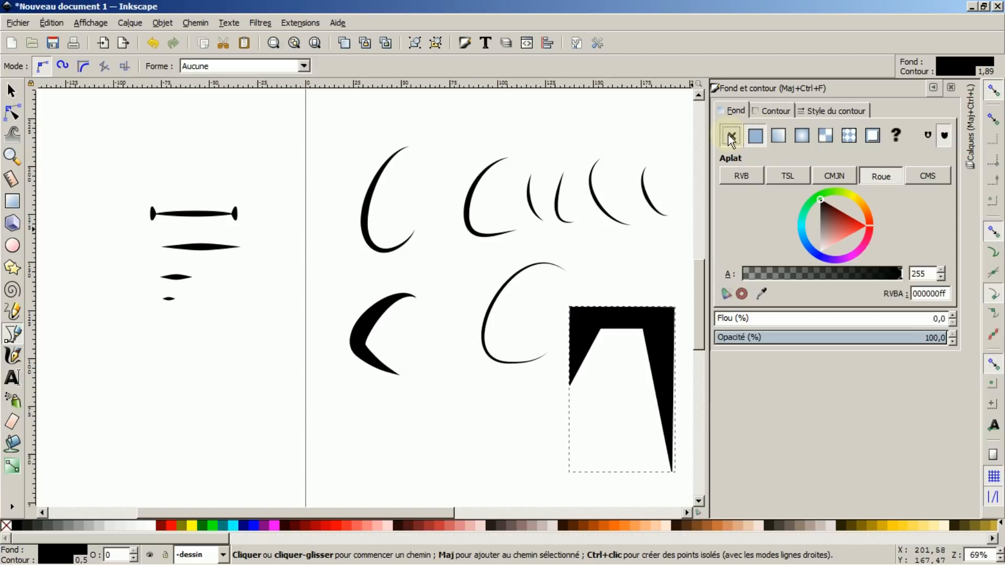
pyautogui.click(729, 134)
pyautogui.click(778, 109)
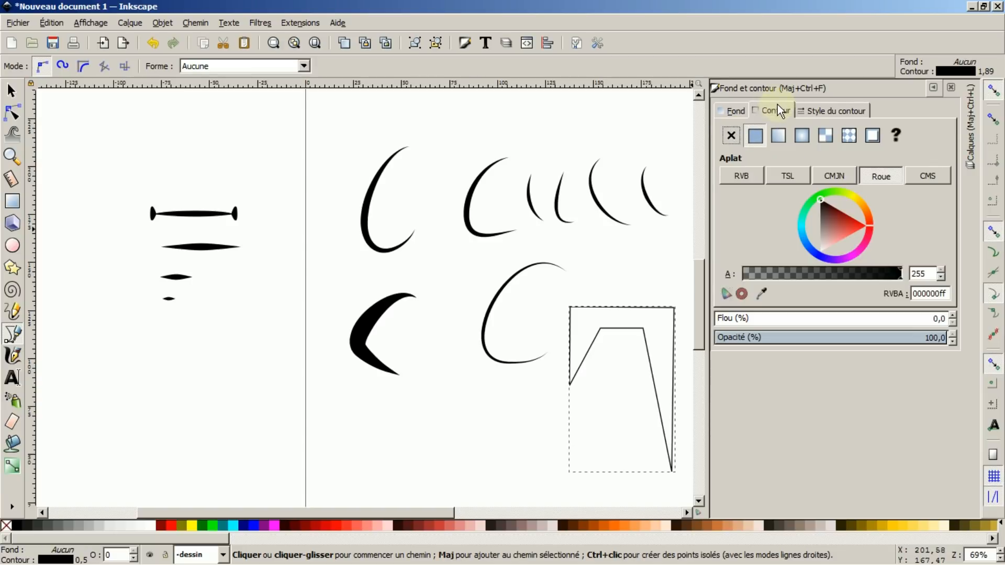
pyautogui.click(729, 135)
pyautogui.click(757, 135)
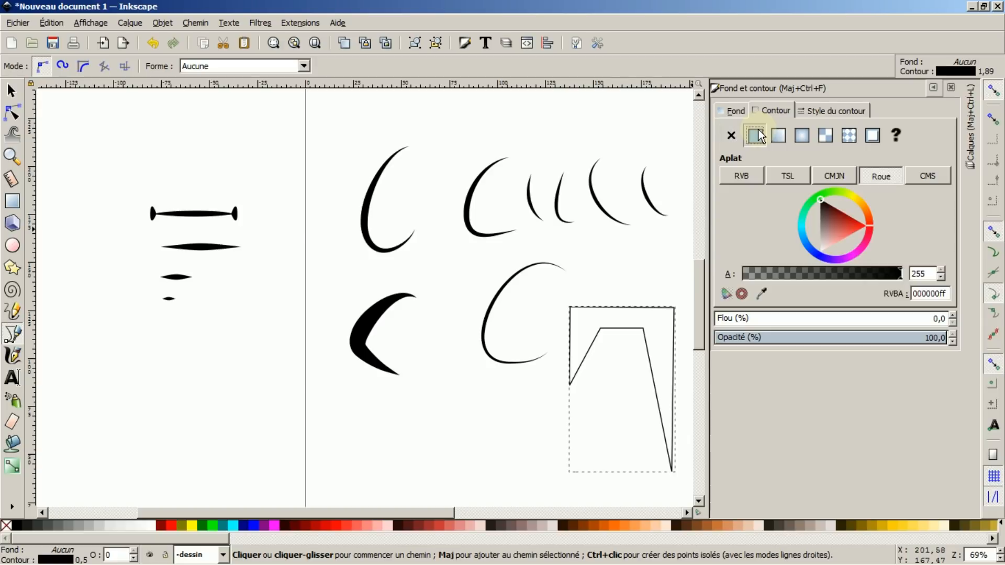
# Put away the fill and stroke settings, bow the arch's outer top segment slightly, and try converting its selected segment to a path
pyautogui.click(933, 88)
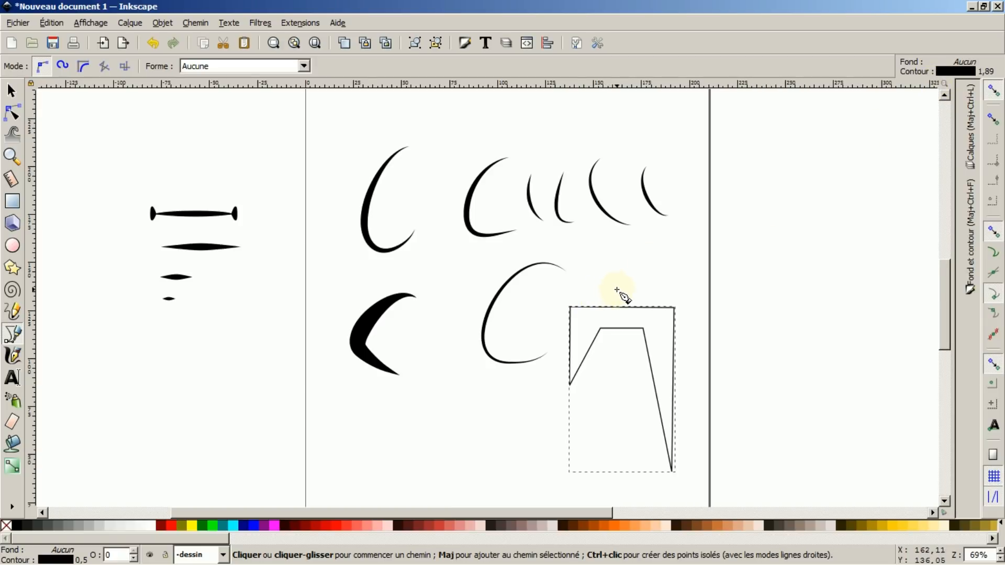
pyautogui.click(10, 114)
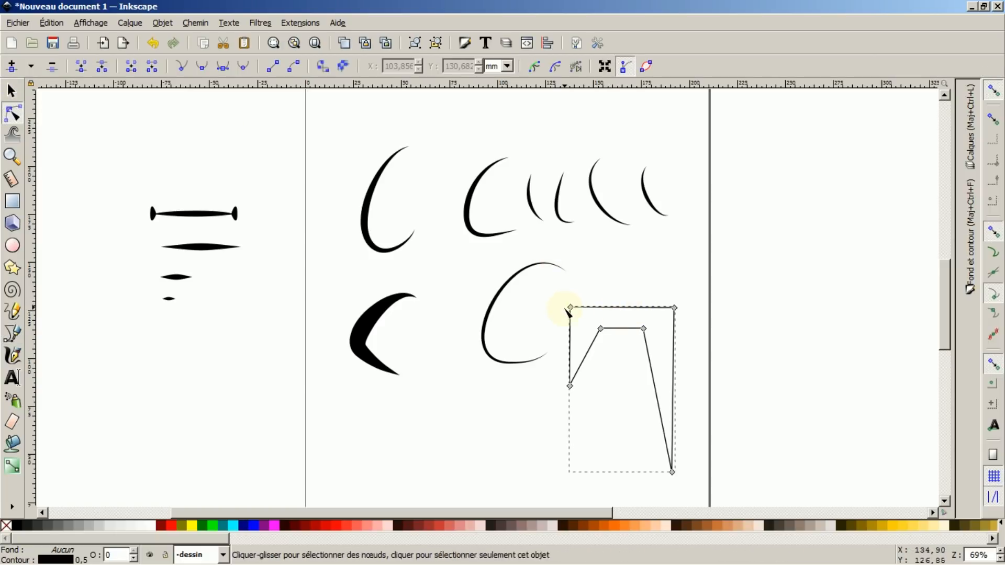
pyautogui.moveTo(624, 311)
pyautogui.mouseDown()
pyautogui.moveTo(625, 288)
pyautogui.moveTo(626, 310)
pyautogui.mouseUp()
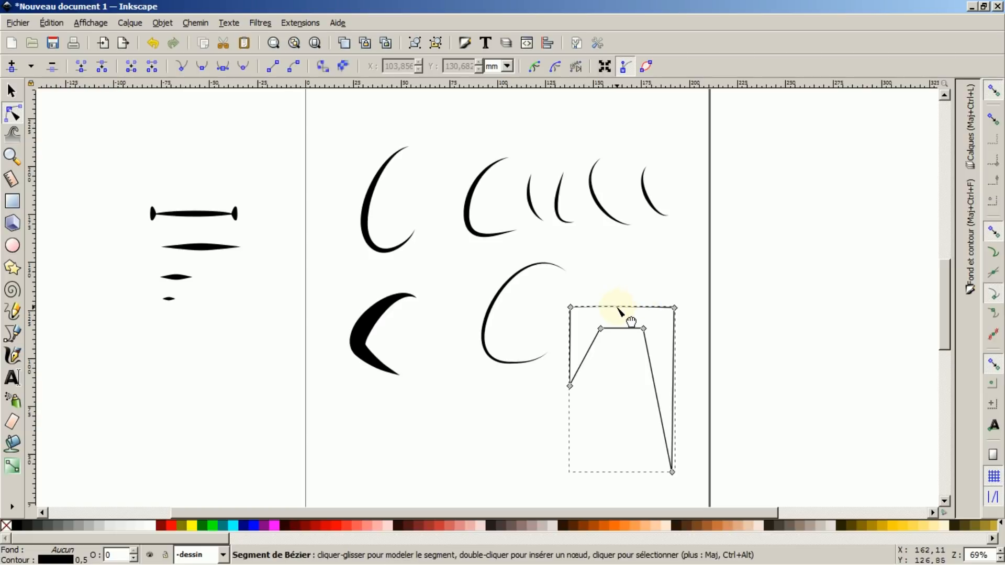
pyautogui.moveTo(630, 309)
pyautogui.mouseDown()
pyautogui.moveTo(628, 294)
pyautogui.moveTo(625, 314)
pyautogui.mouseUp()
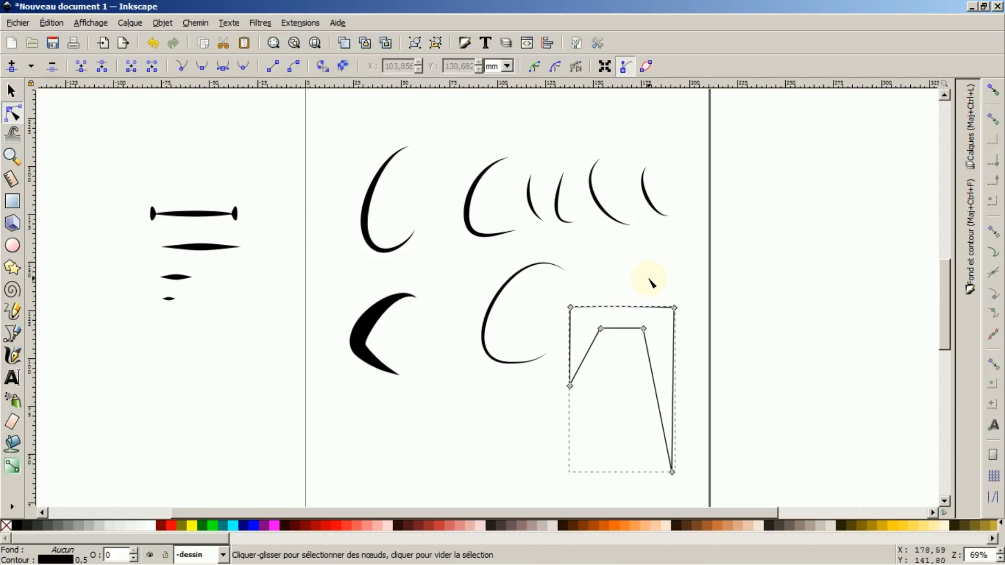
pyautogui.click(621, 310)
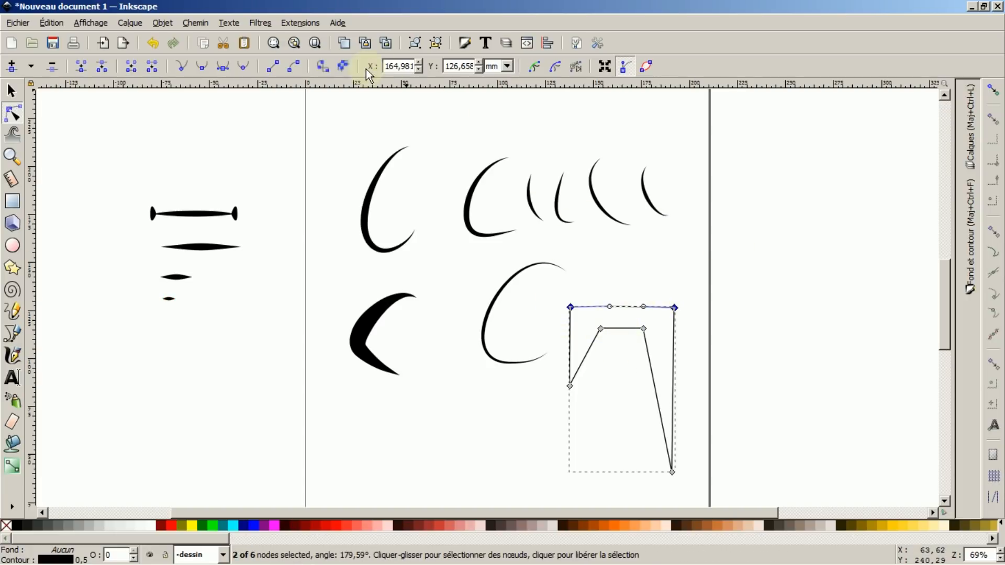
pyautogui.click(324, 63)
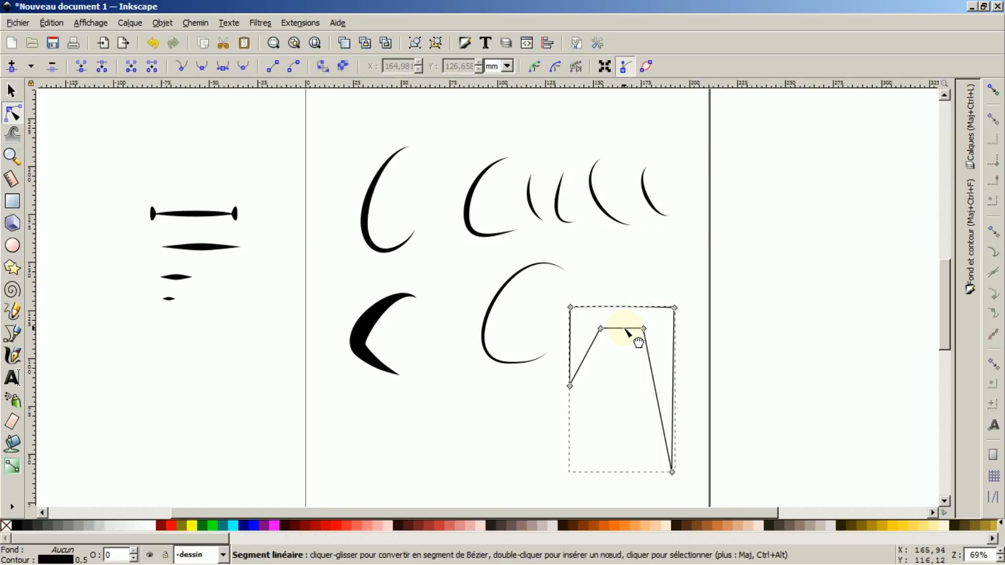
# Bend the three inner straight segments of the arch outward into curves
pyautogui.moveTo(624, 328); pyautogui.dragTo(623, 320)
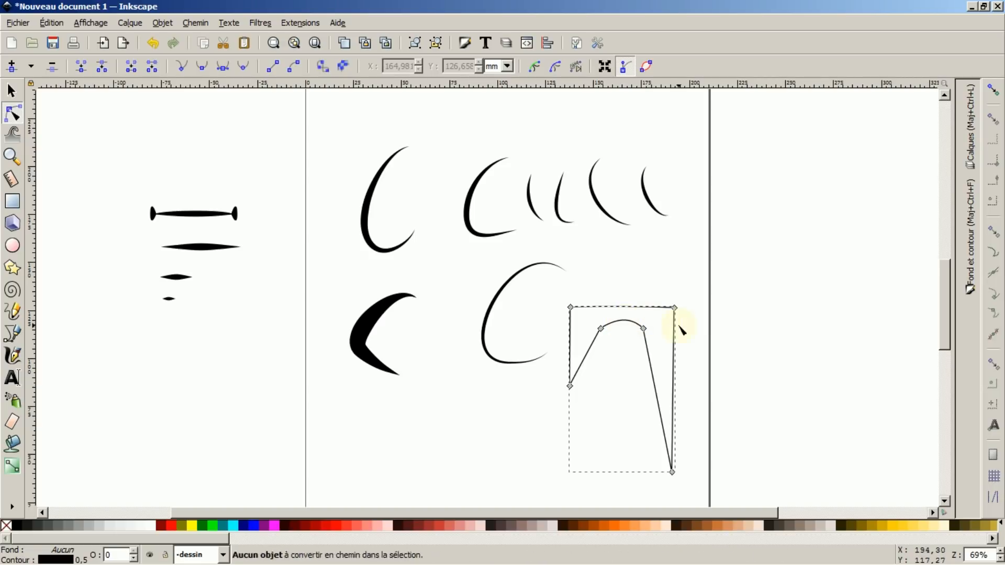
pyautogui.moveTo(665, 393); pyautogui.dragTo(673, 394)
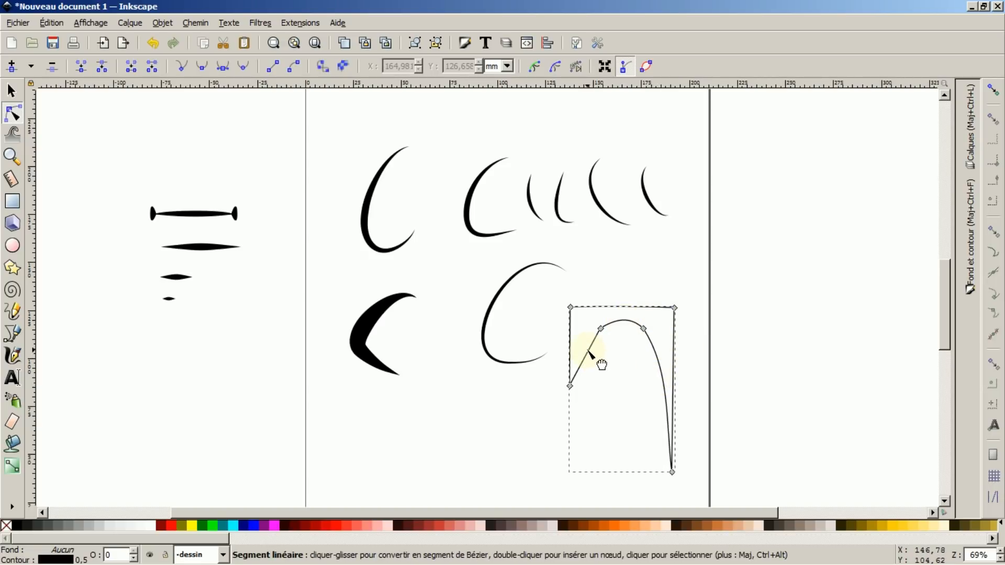
pyautogui.moveTo(586, 348); pyautogui.dragTo(603, 330)
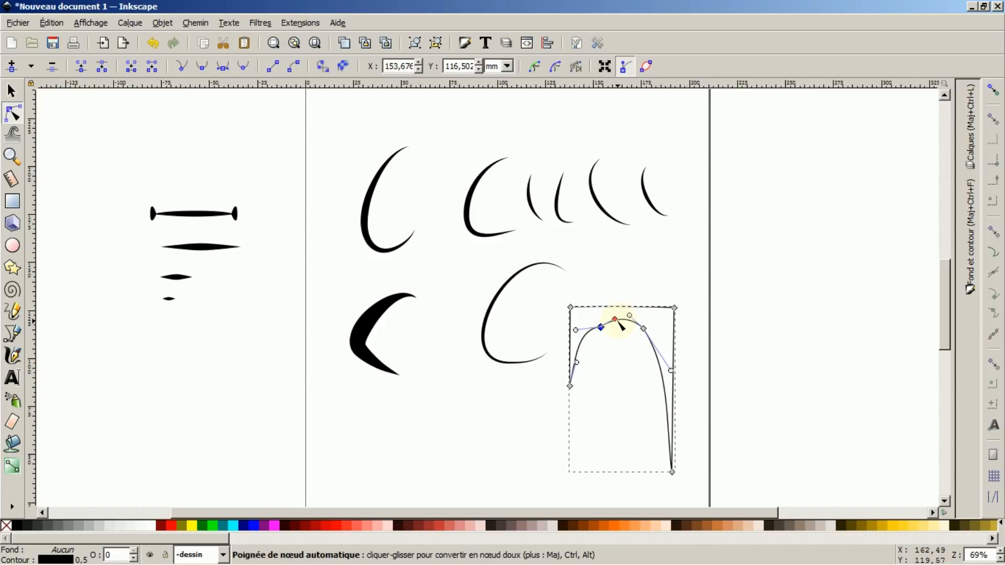
# Hide the Bézier handles and delete the left node of the arch's inner curve after shifting it slightly down
pyautogui.click(626, 67)
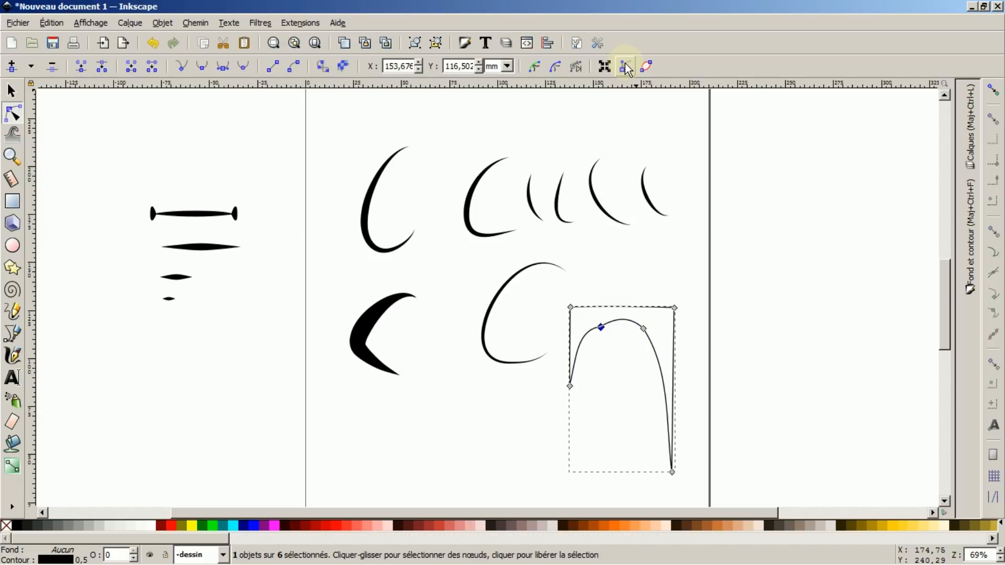
pyautogui.moveTo(601, 327); pyautogui.dragTo(601, 332)
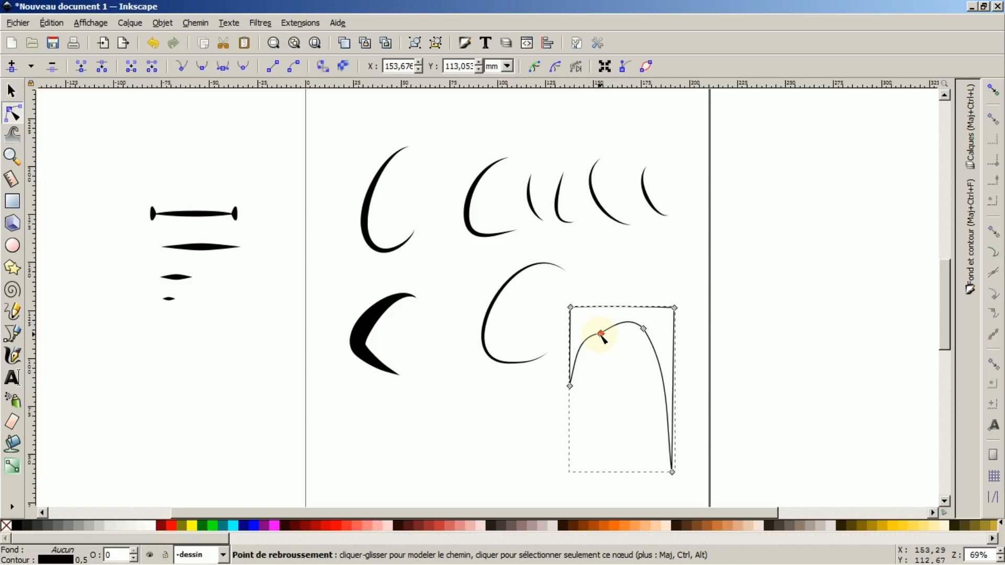
pyautogui.press('Delete')
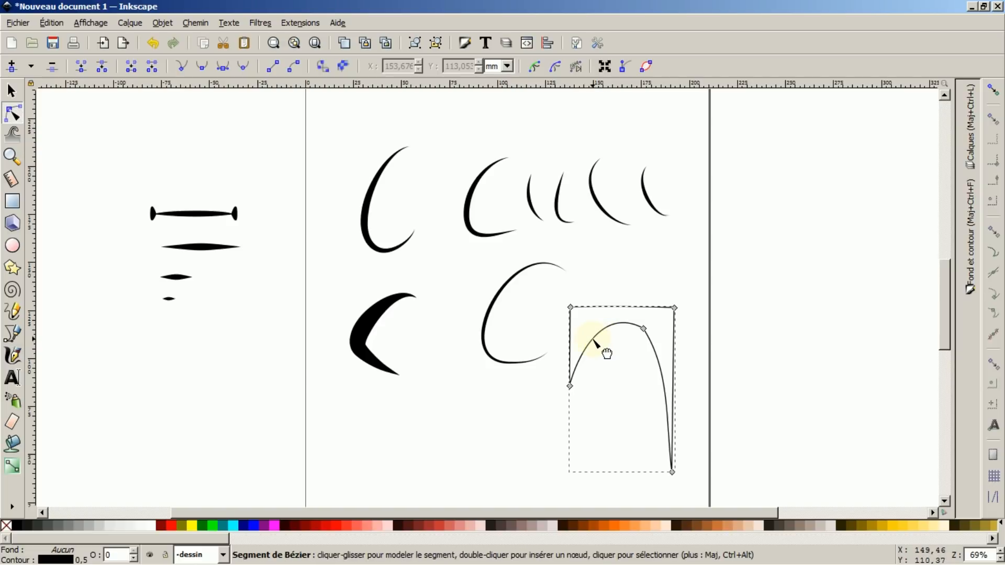
# Insert a node on the inner curve's left side at about X 150 mm, Y 109 mm, and show its Bézier handles
pyautogui.doubleClick(595, 343)
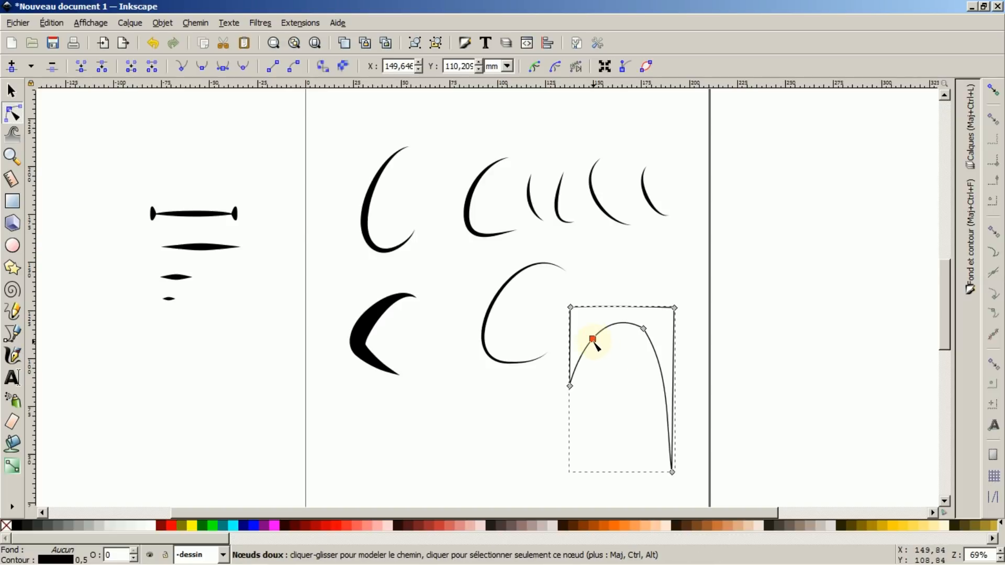
pyautogui.moveTo(595, 343)
pyautogui.mouseDown()
pyautogui.moveTo(603, 351)
pyautogui.moveTo(593, 330)
pyautogui.moveTo(594, 343)
pyautogui.mouseUp()
pyautogui.click(624, 66)
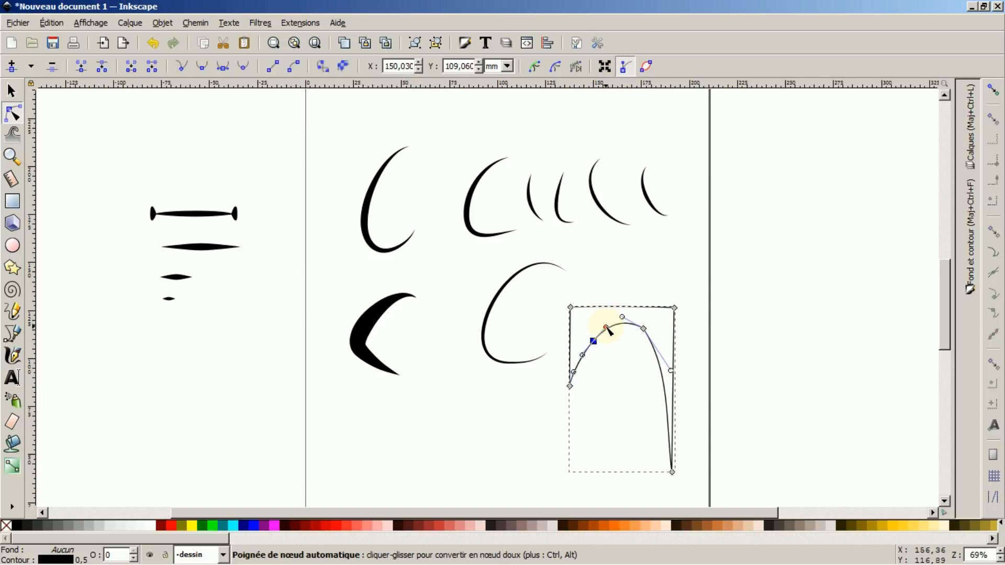
# Bow the arch's outer top segment upward, round its outer left corner, and shift the lower-left tip to about X 134.5 mm, Y 84.3 mm
pyautogui.moveTo(605, 327); pyautogui.dragTo(580, 338)
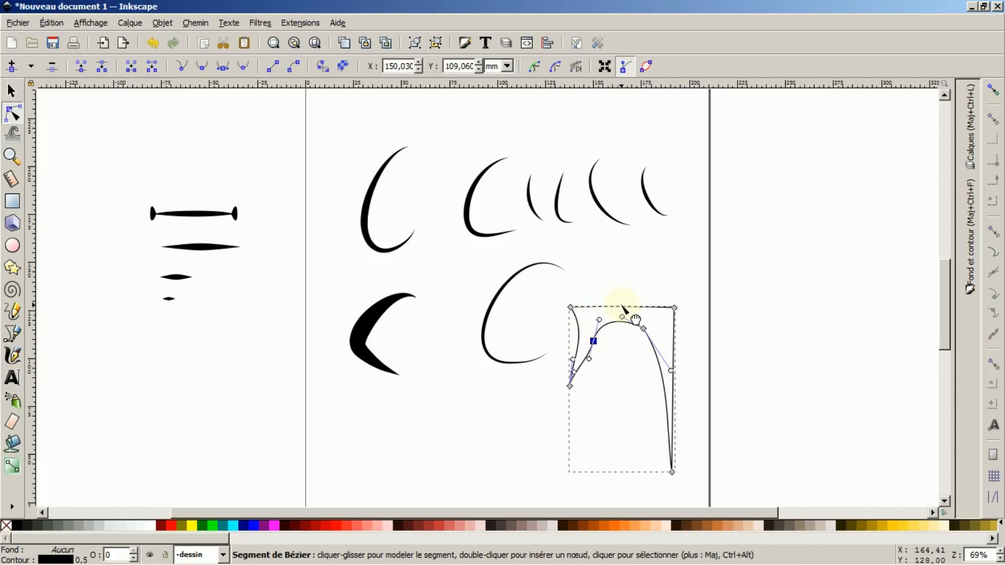
pyautogui.moveTo(621, 309); pyautogui.dragTo(627, 293)
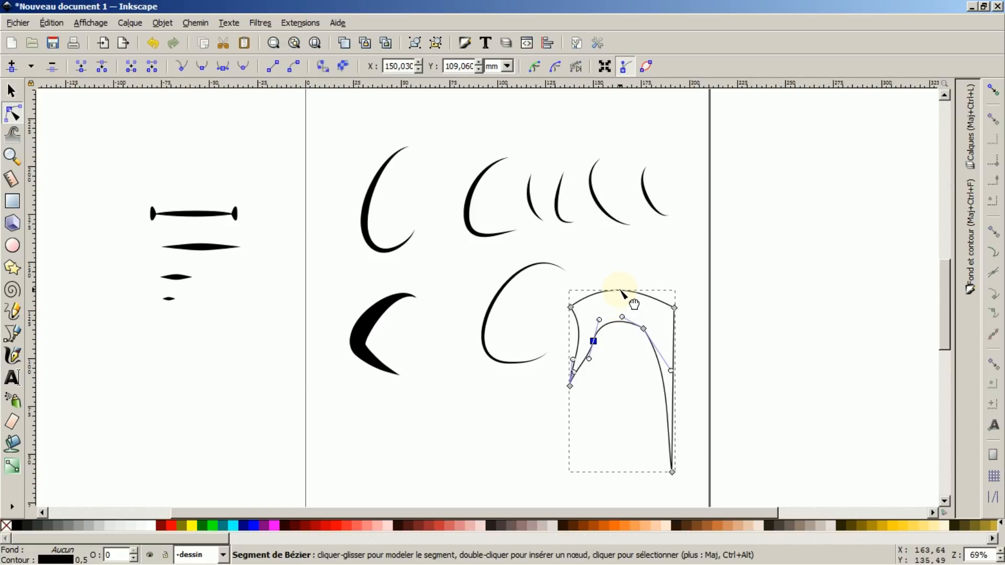
pyautogui.click(571, 308)
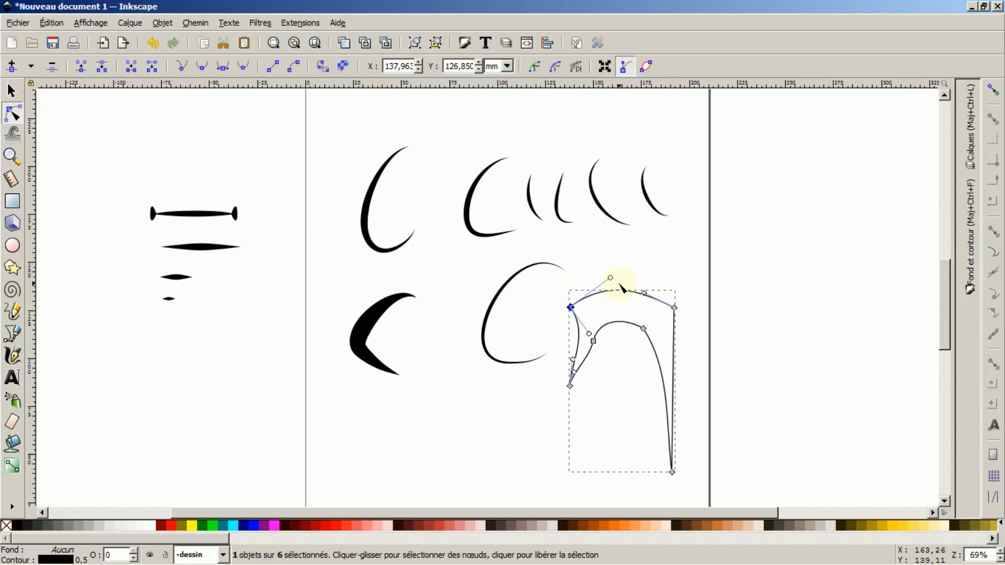
pyautogui.moveTo(610, 277); pyautogui.dragTo(589, 272)
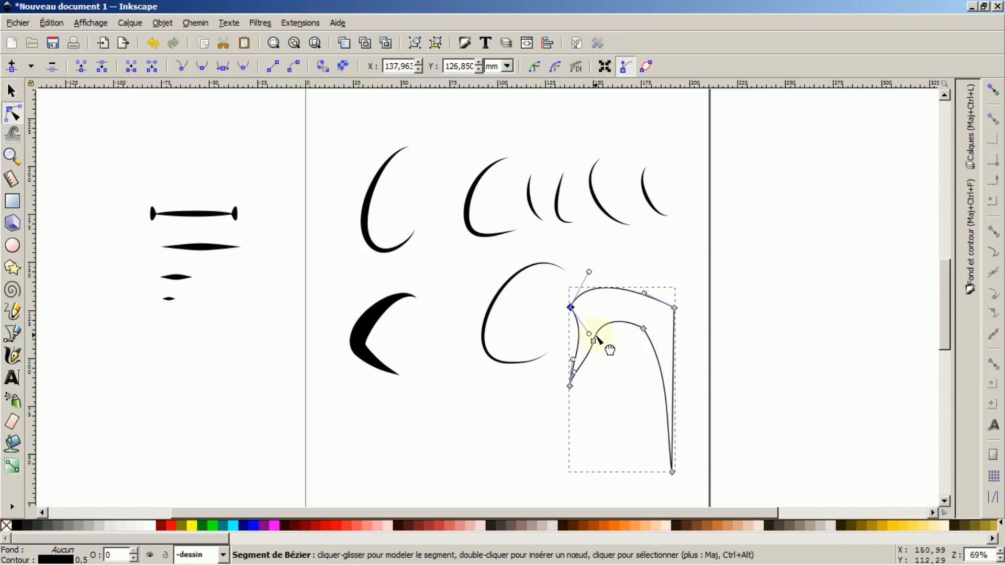
pyautogui.moveTo(590, 337); pyautogui.dragTo(554, 330)
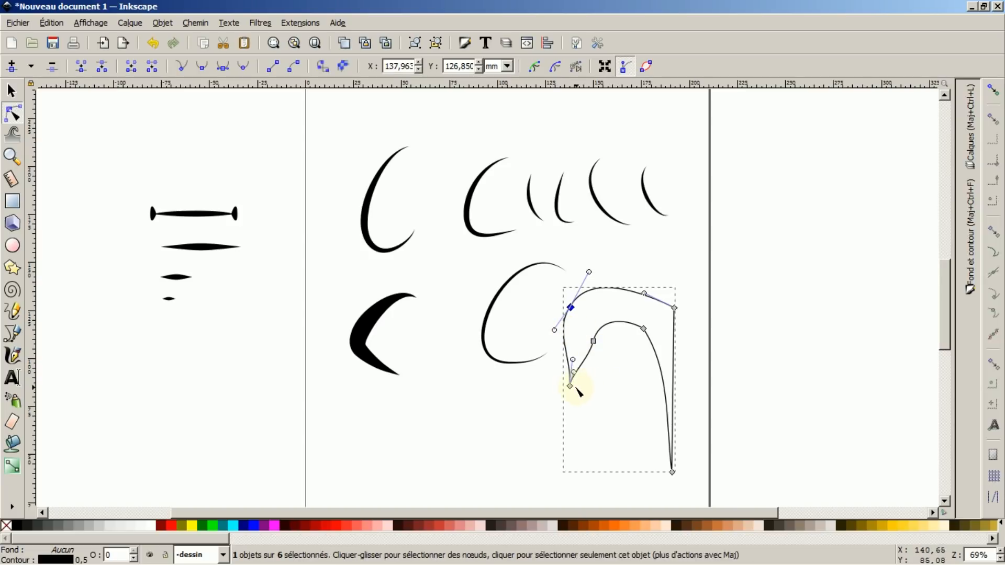
pyautogui.moveTo(569, 388); pyautogui.dragTo(564, 389)
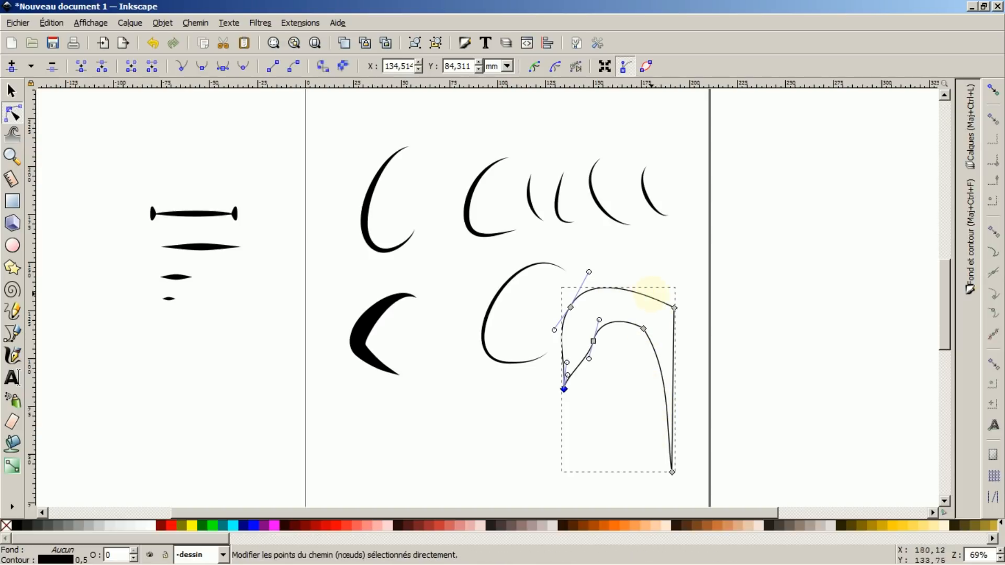
# Delete the intermediate nodes from the arch's inner curve, leaving a single segment between its two tips
pyautogui.doubleClick(659, 366)
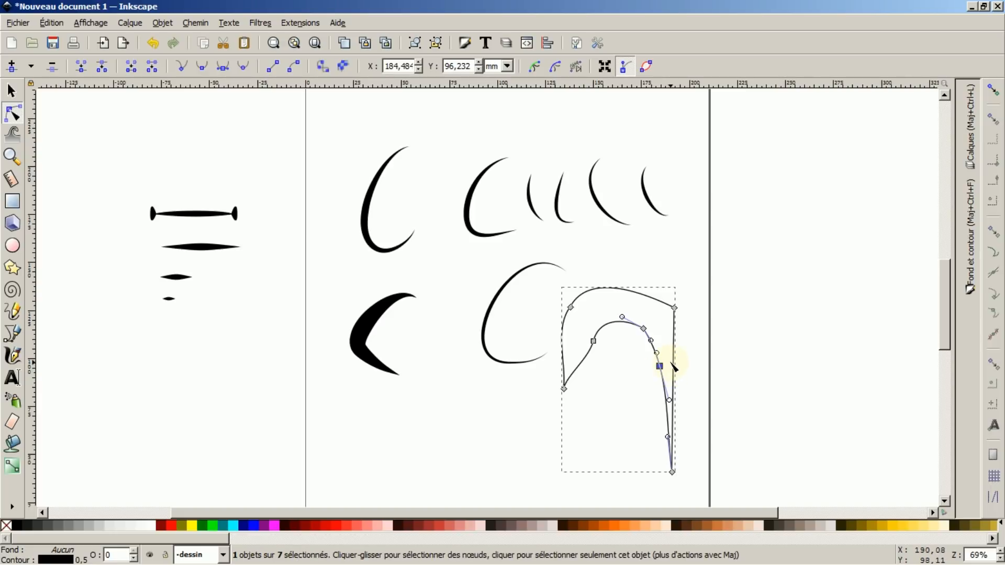
pyautogui.press('Delete')
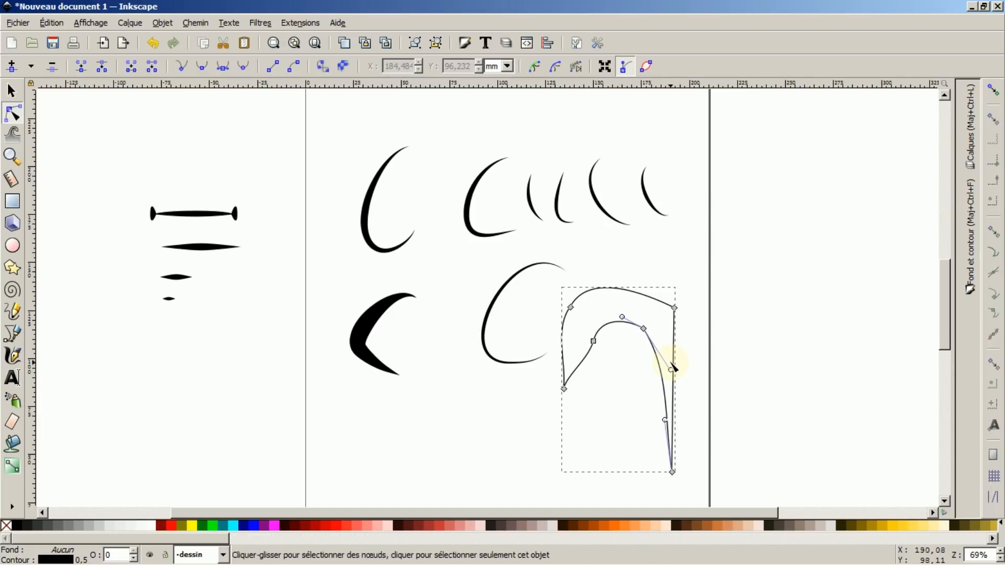
pyautogui.click(593, 342)
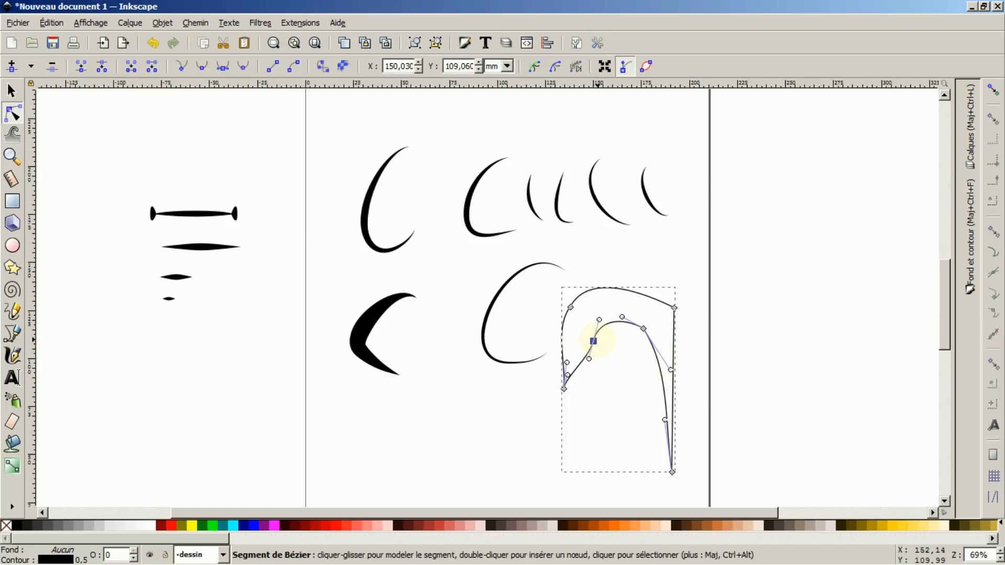
pyautogui.press('Delete')
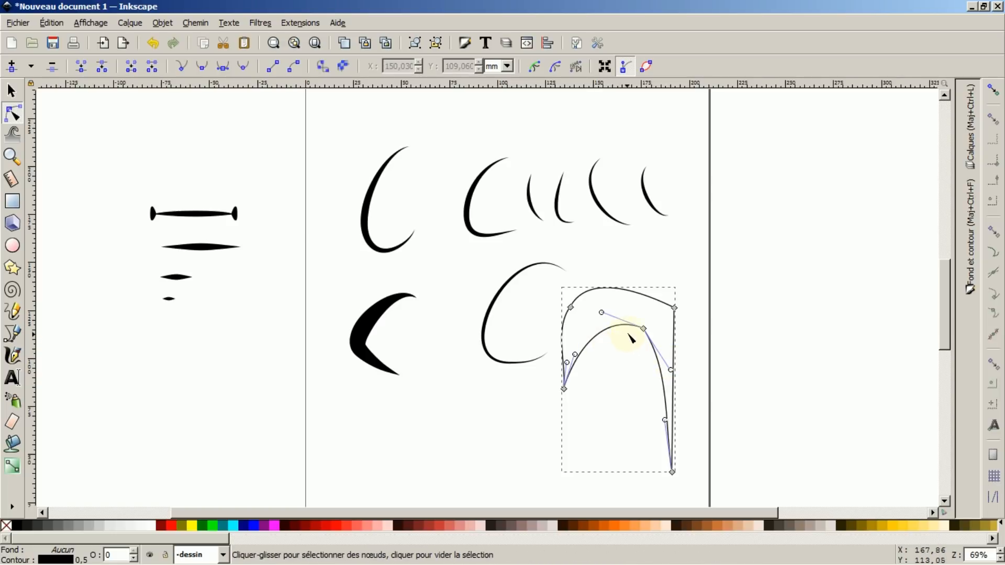
pyautogui.click(644, 329)
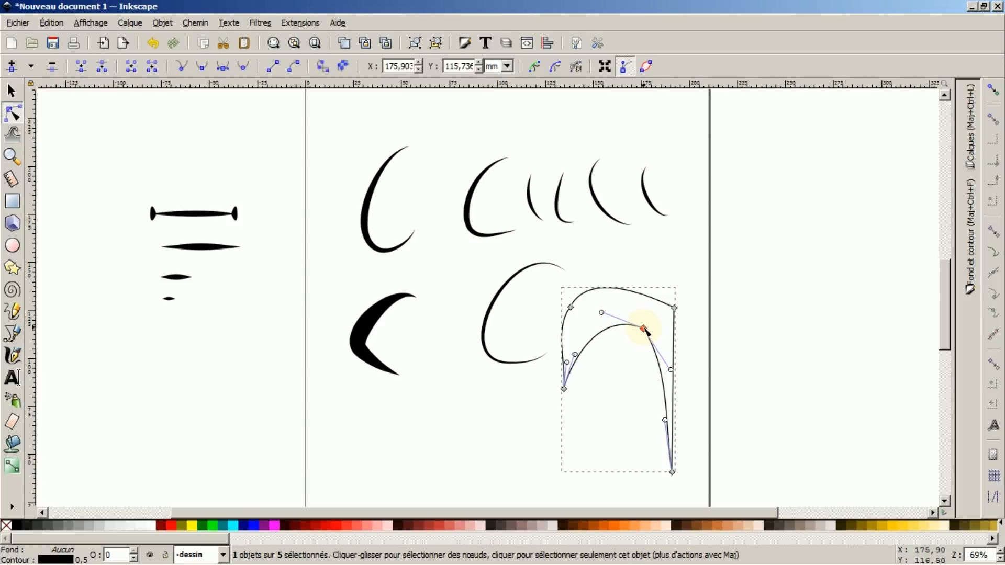
pyautogui.press('Delete')
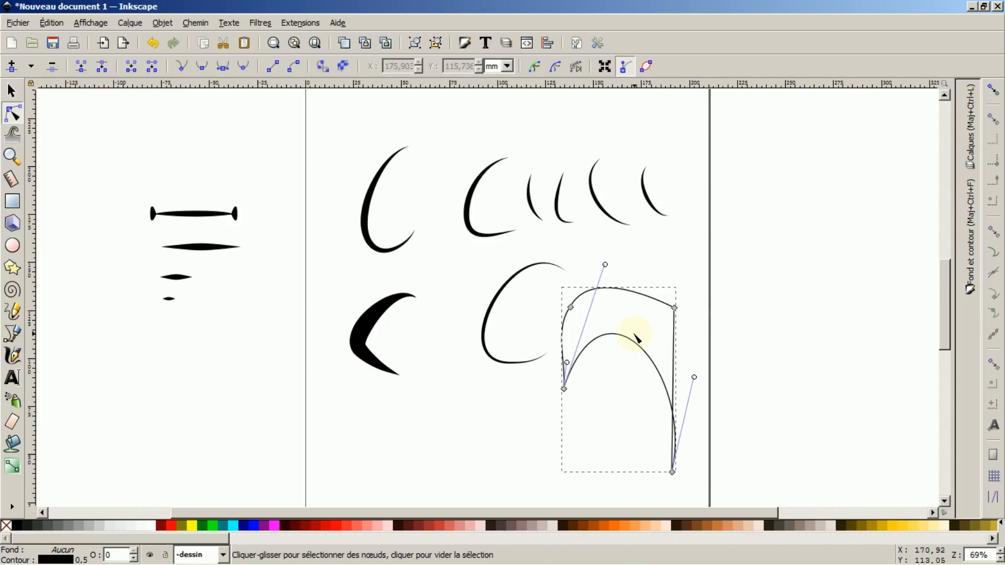
# Reshape the arch's inner curve with its end handles into a rounded hump between the two tips
pyautogui.moveTo(624, 338); pyautogui.dragTo(602, 319)
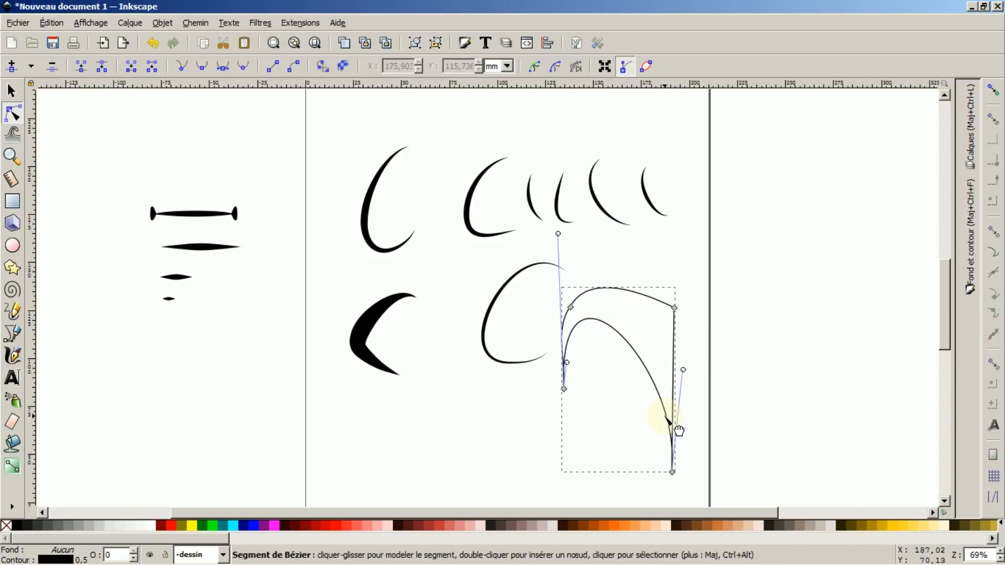
pyautogui.moveTo(683, 370); pyautogui.dragTo(655, 367)
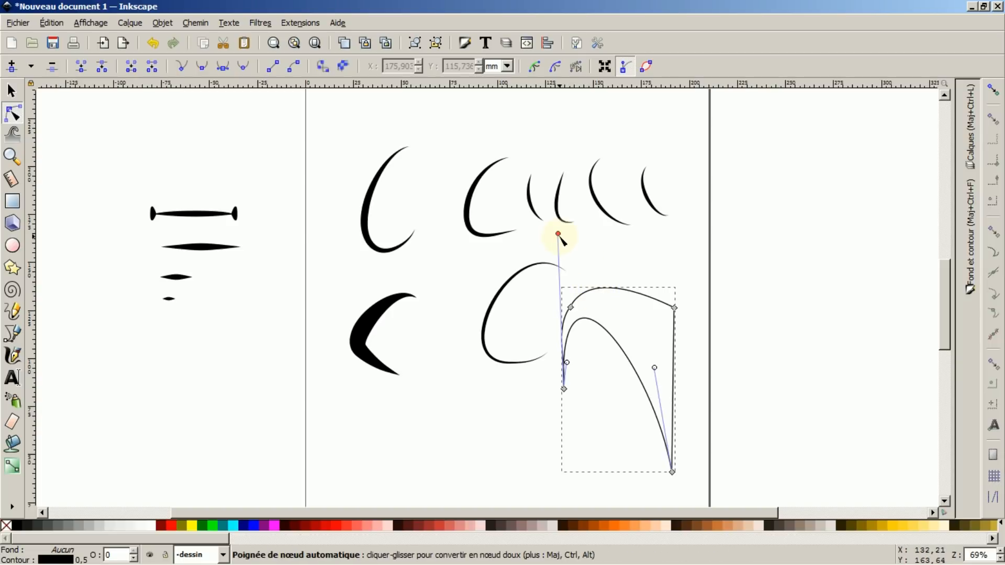
pyautogui.moveTo(558, 233); pyautogui.dragTo(621, 288)
# Move the outer right corner to about X 190.8 mm, Y 131.1 mm, smooth the adjoining outer curves, and fill the arch with black
pyautogui.moveTo(675, 309); pyautogui.dragTo(673, 299)
pyautogui.moveTo(590, 273); pyautogui.dragTo(598, 284)
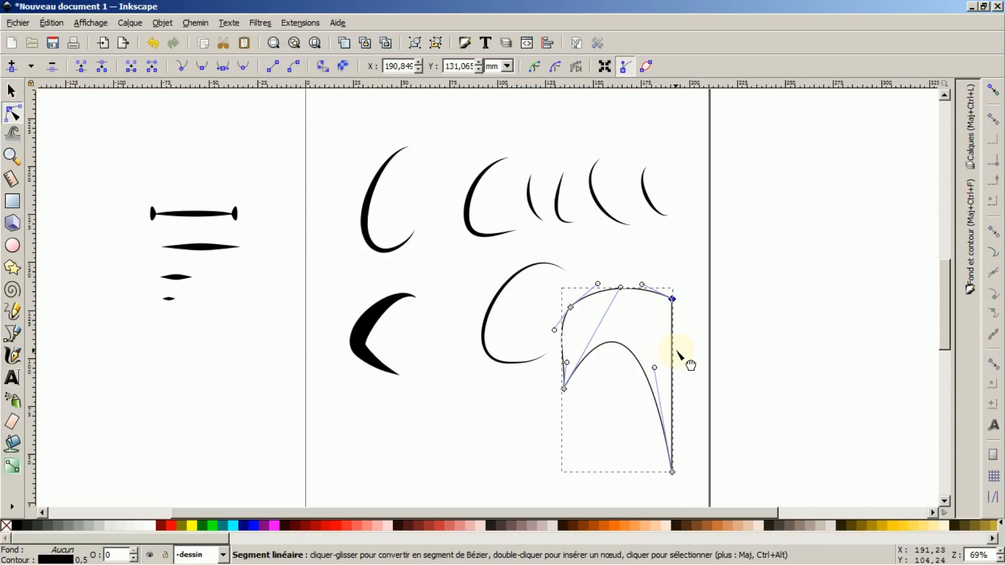
pyautogui.moveTo(679, 355); pyautogui.dragTo(719, 337)
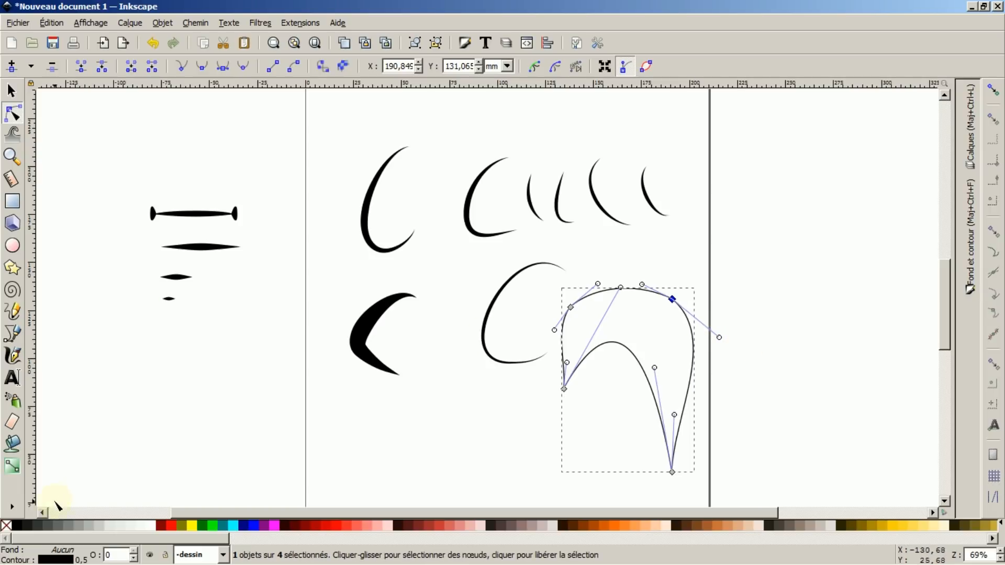
pyautogui.click(18, 525)
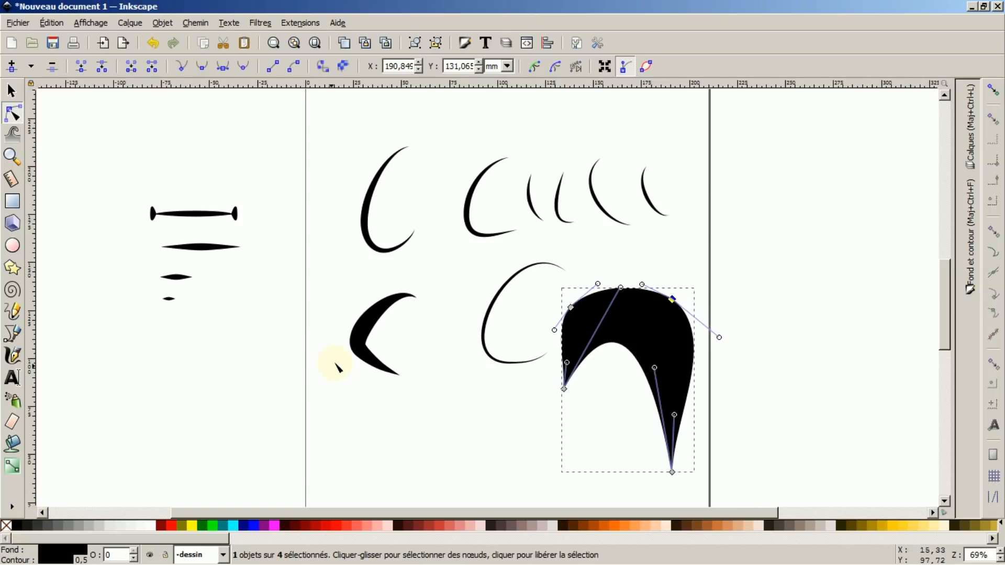
# Move the filled arch across the page's right edge and rotate it counterclockwise
pyautogui.click(12, 91)
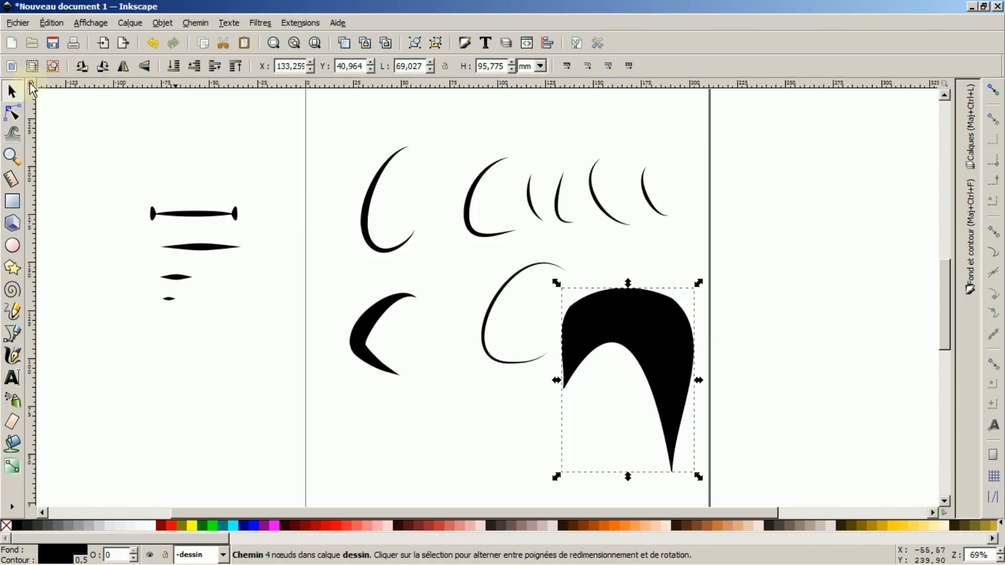
pyautogui.moveTo(656, 329); pyautogui.dragTo(777, 241)
pyautogui.click(789, 247)
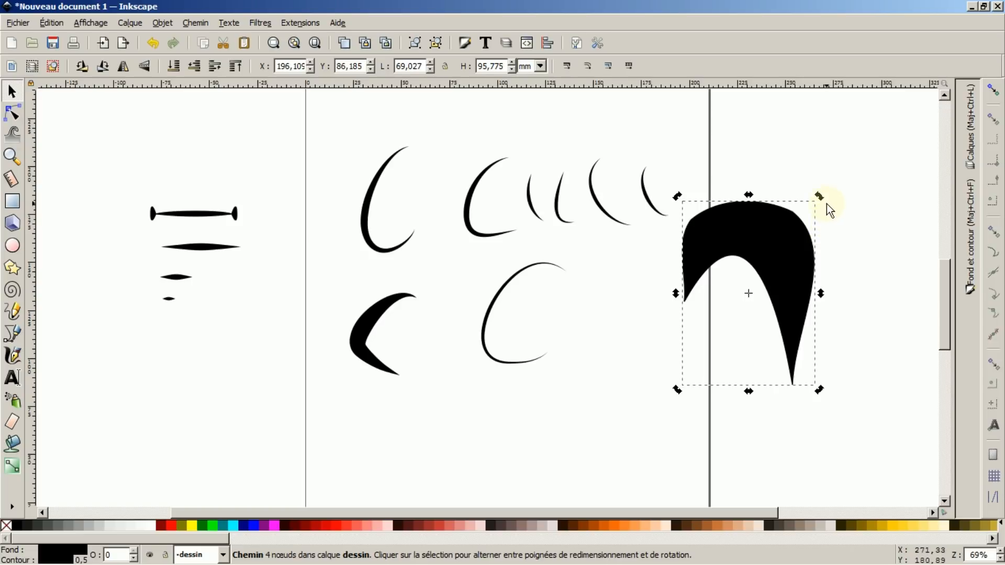
pyautogui.moveTo(819, 196); pyautogui.dragTo(761, 211)
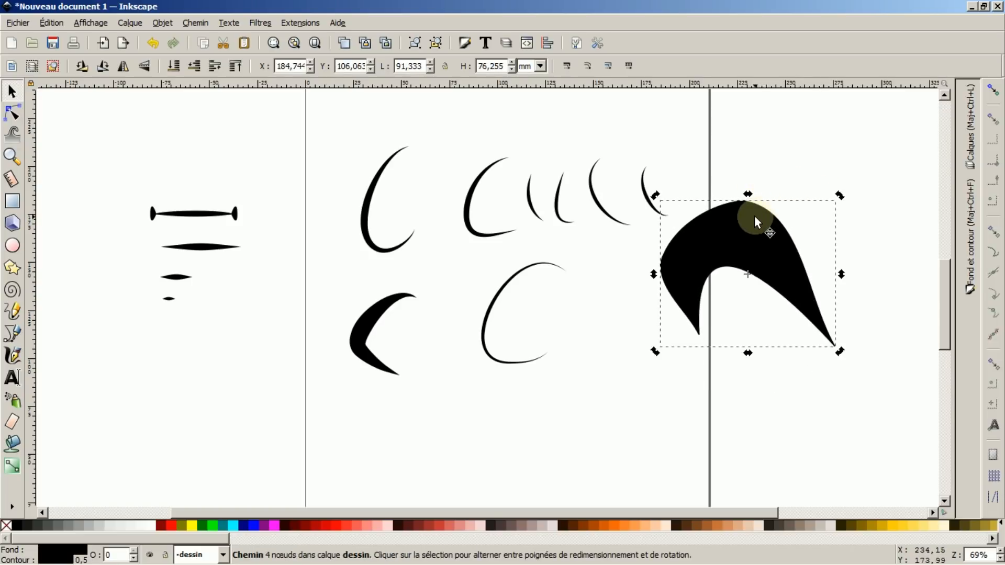
# Scale the arch down to about 64.1 × 55.6 mm and move it back onto the page at about X 137.2 mm, Y 72.4 mm
pyautogui.click(765, 213)
pyautogui.moveTo(840, 192); pyautogui.dragTo(787, 236)
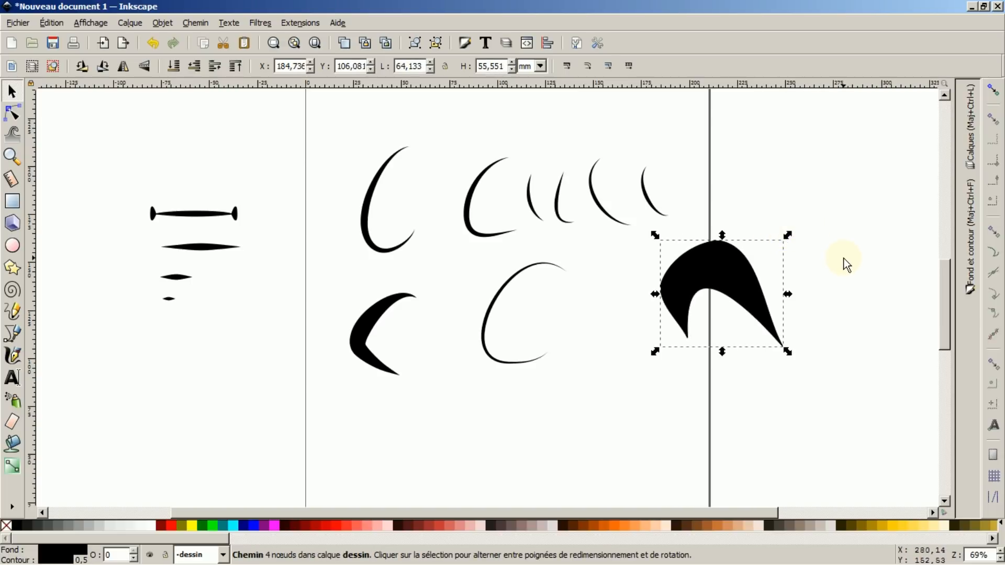
pyautogui.moveTo(729, 277); pyautogui.dragTo(637, 342)
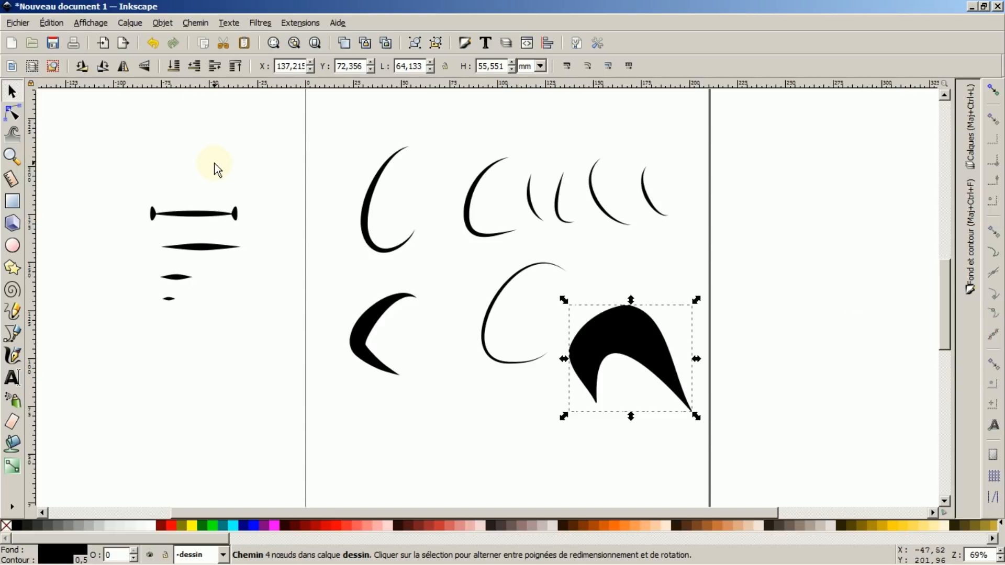
# Compare the PNG export areas Page, Dessin and Sélection for the topmost spindle pattern, put the export settings away, and select the black arch
pyautogui.click(193, 213)
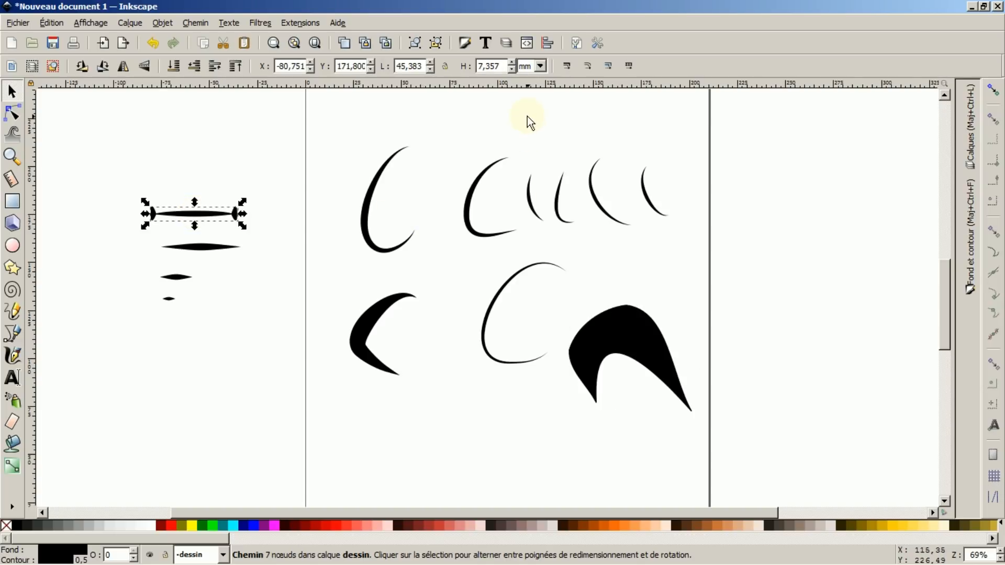
pyautogui.click(14, 20)
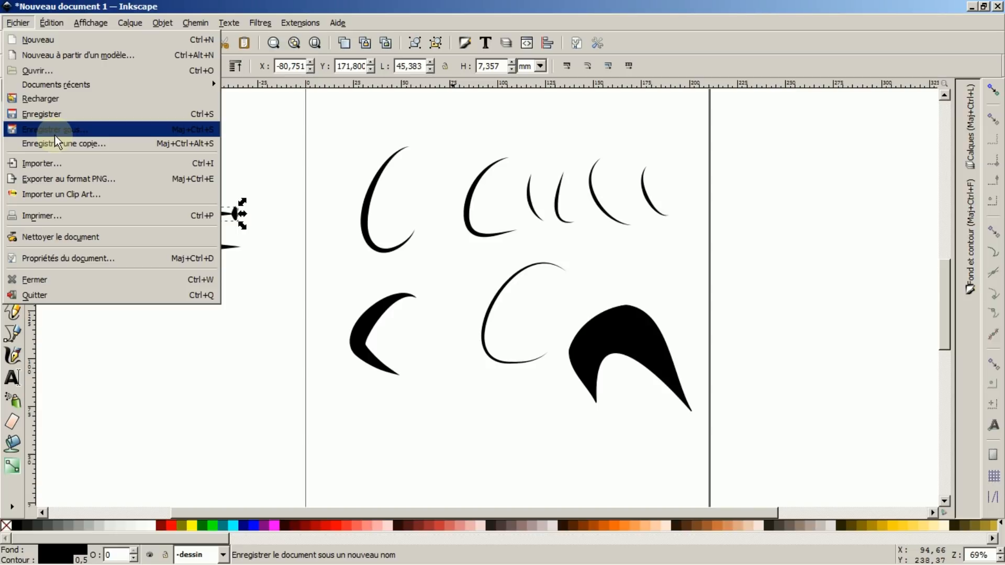
pyautogui.click(54, 179)
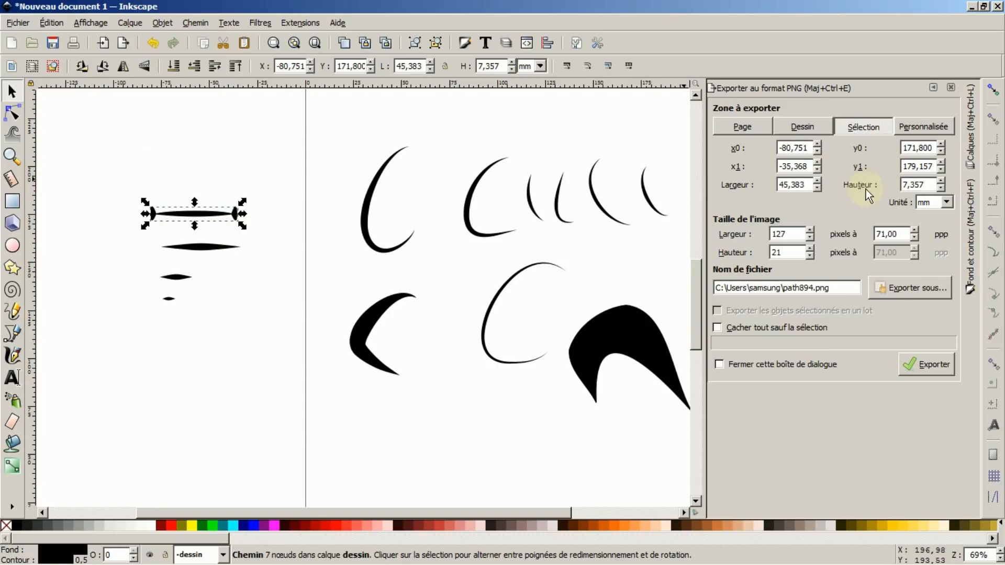
pyautogui.click(741, 126)
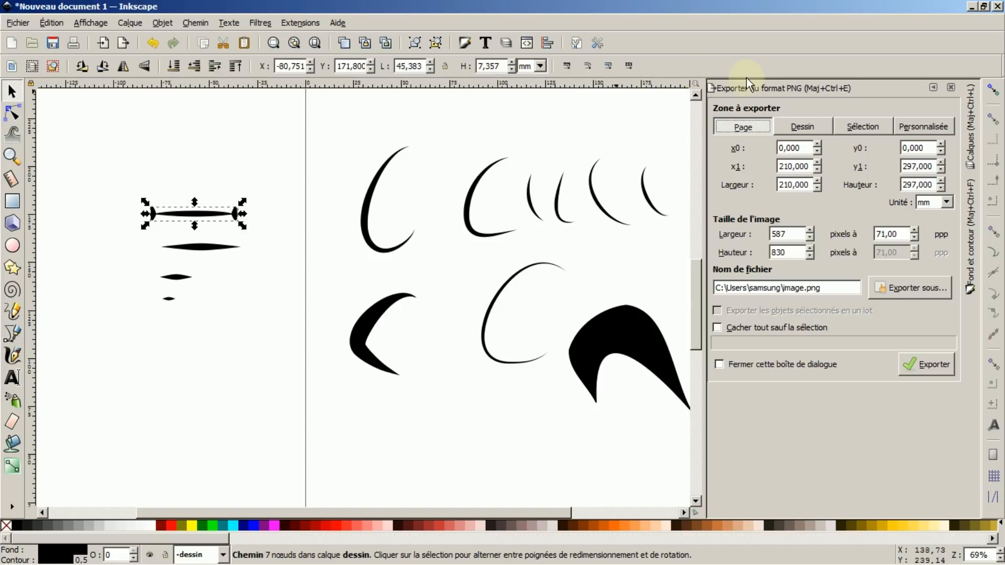
pyautogui.click(806, 126)
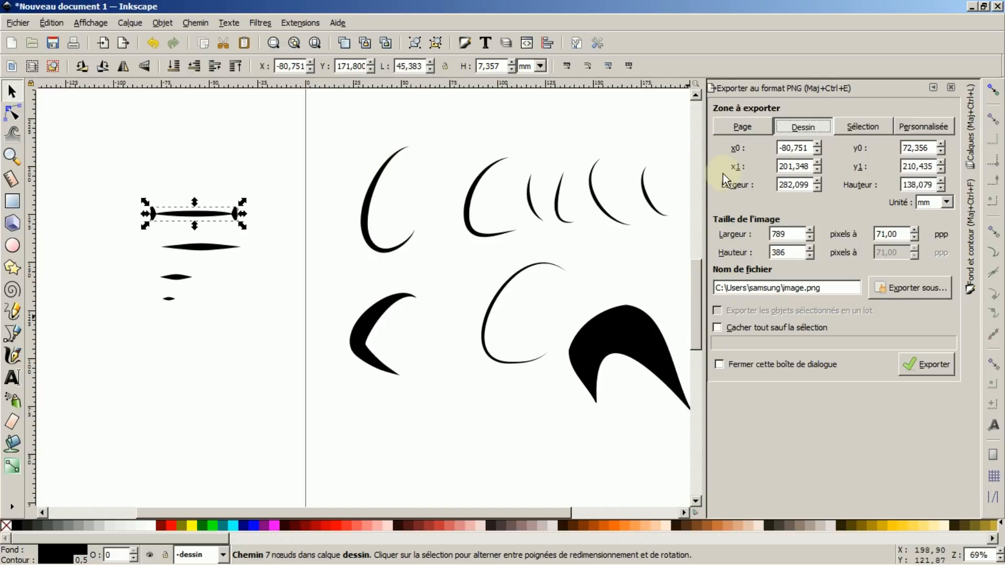
pyautogui.click(867, 127)
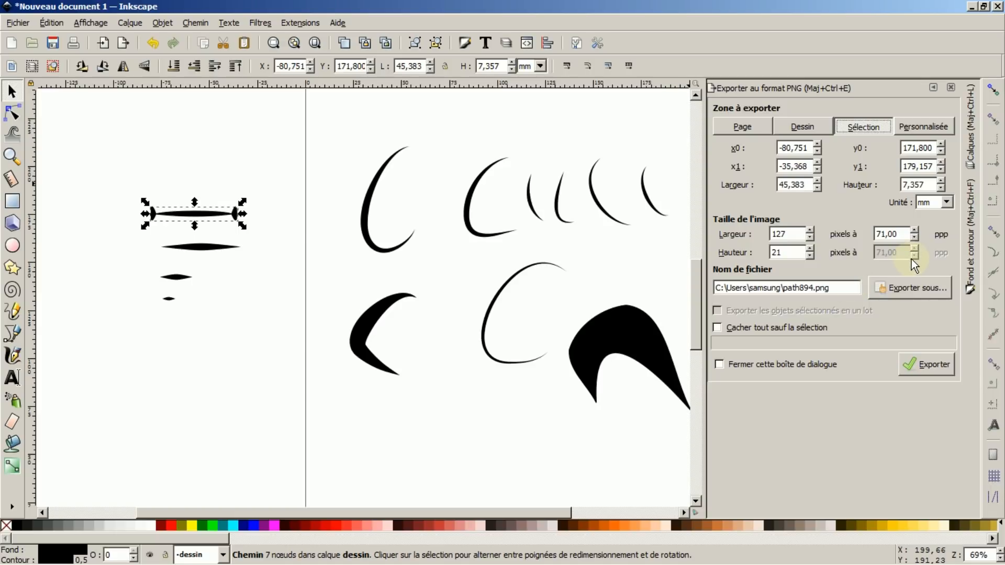
pyautogui.click(728, 127)
pyautogui.click(795, 130)
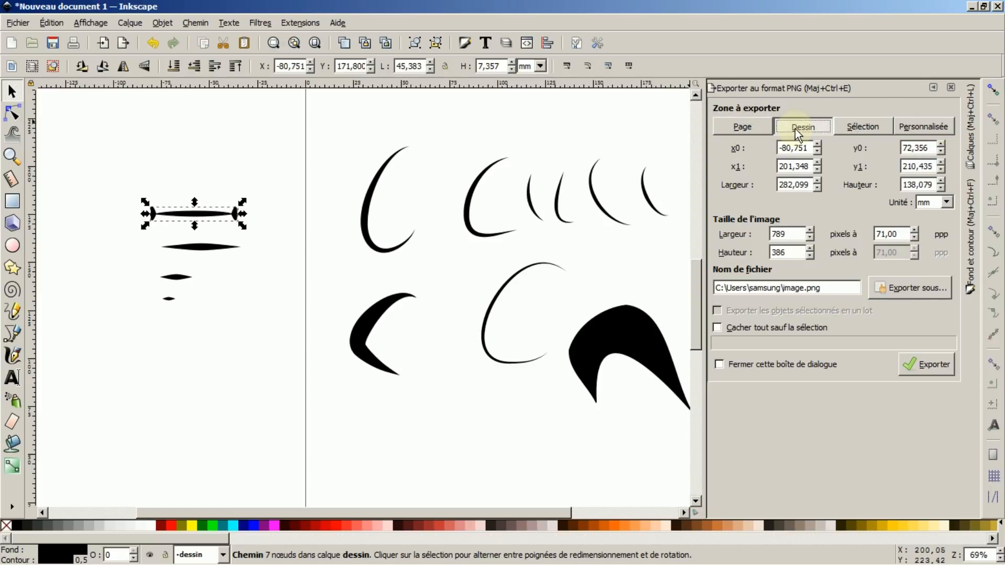
pyautogui.click(846, 128)
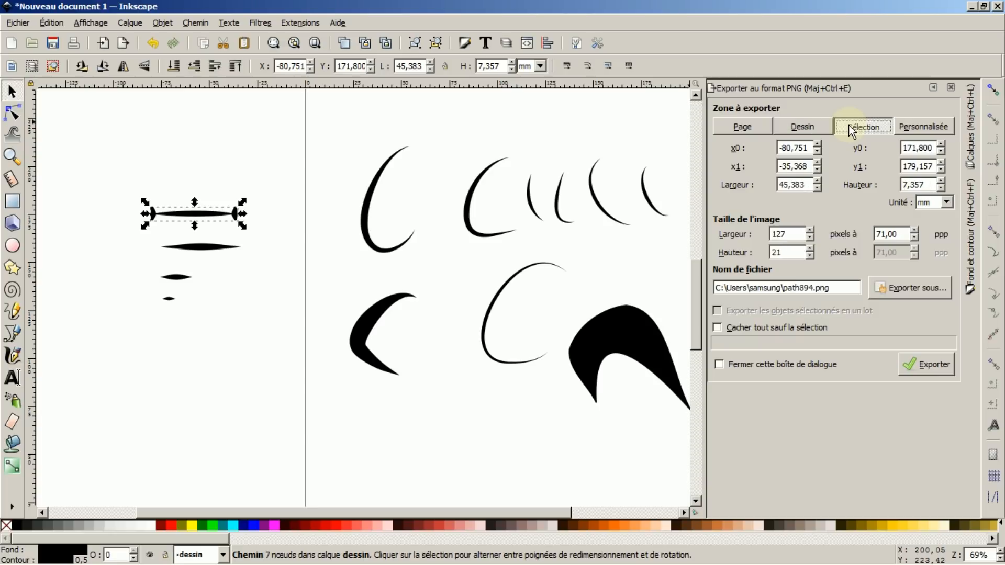
pyautogui.click(935, 89)
pyautogui.click(620, 319)
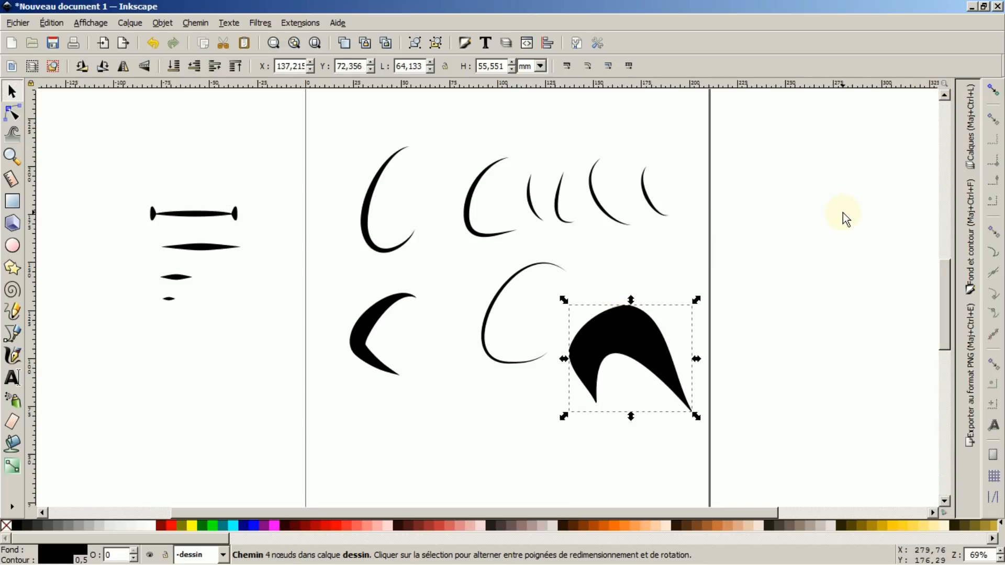